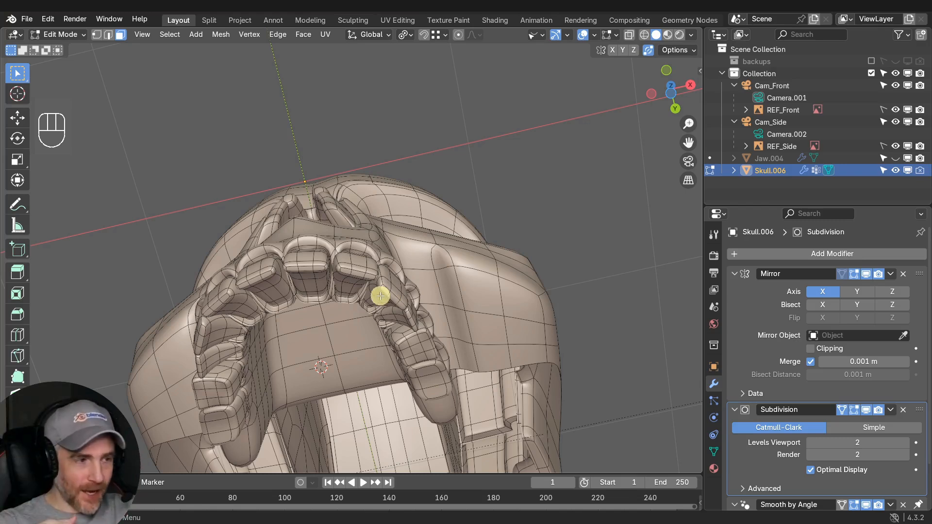
# Examine the skull's upper teeth and gum line, checking the edge loop up through the cheek and the faces above the back teeth.
pyautogui.moveTo(380, 295); pyautogui.dragTo(372, 356, button='middle')
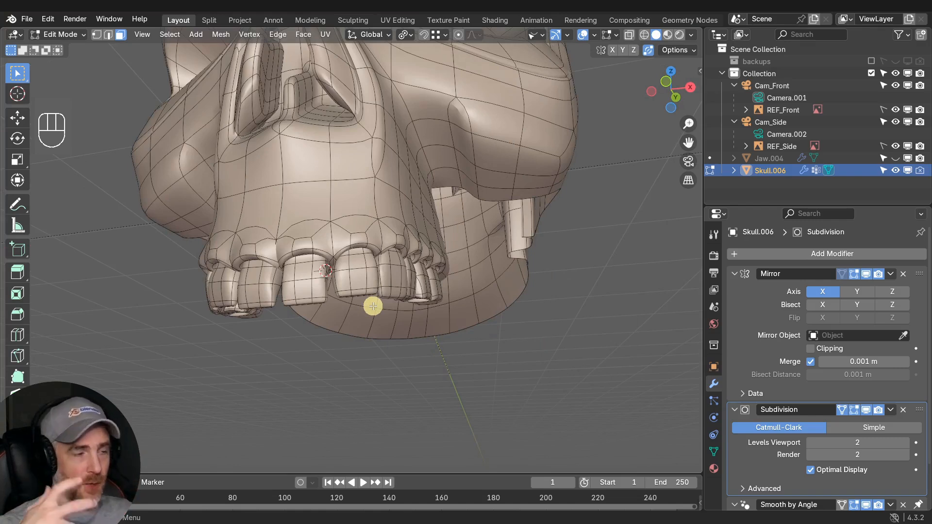
pyautogui.moveTo(414, 272); pyautogui.dragTo(392, 224, button='middle')
pyautogui.press('2')
pyautogui.keyDown('alt'); pyautogui.click(392, 248); pyautogui.keyUp('alt')
pyautogui.scroll(-5, 389, 245)
pyautogui.scroll(3, 440, 150)
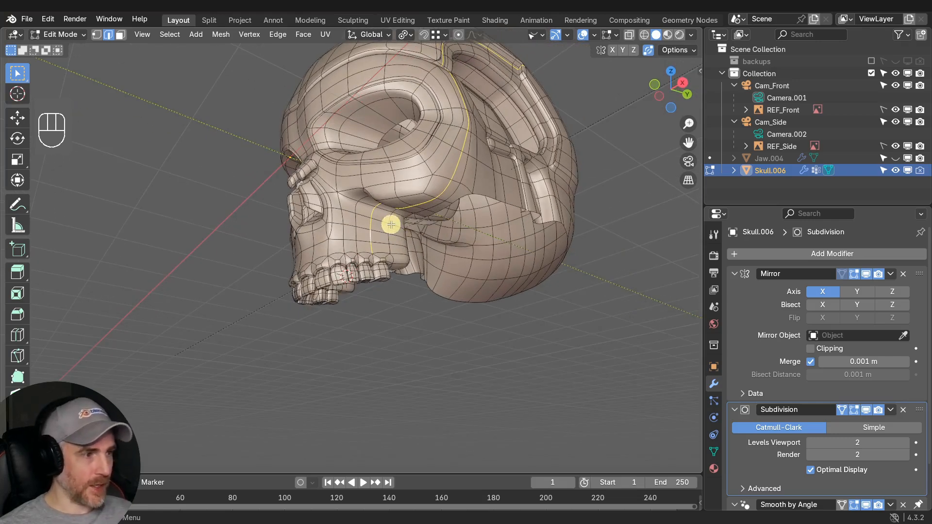
pyautogui.moveTo(391, 225); pyautogui.dragTo(379, 250, button='middle')
pyautogui.scroll(5, 388, 259)
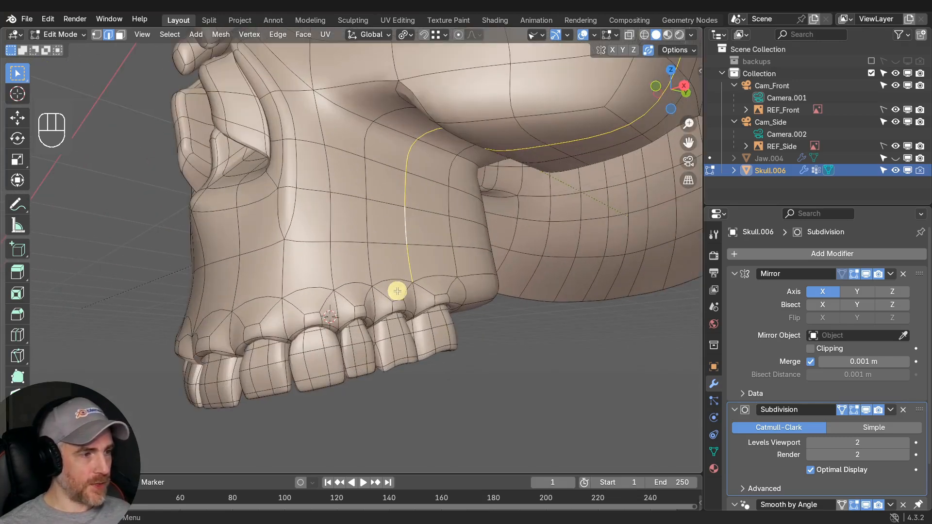
pyautogui.press('3')
pyautogui.click(387, 263)
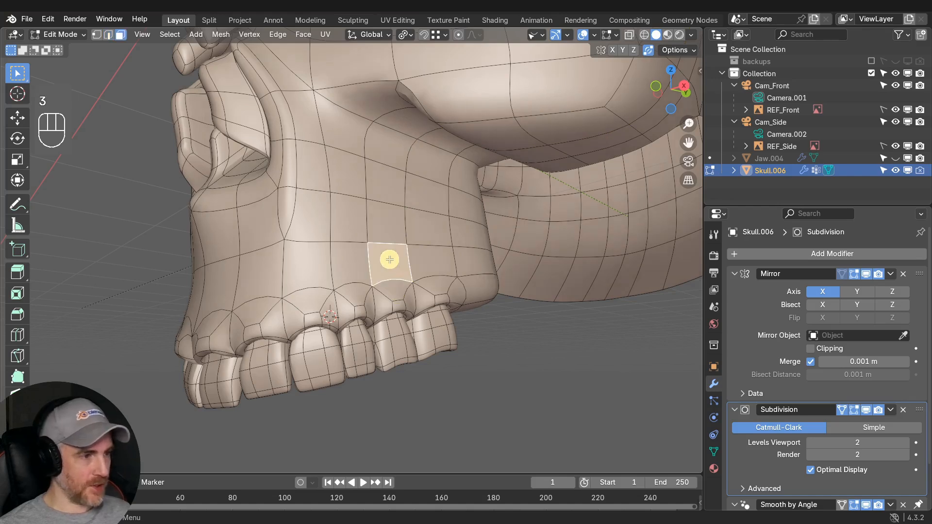
pyautogui.click(395, 298)
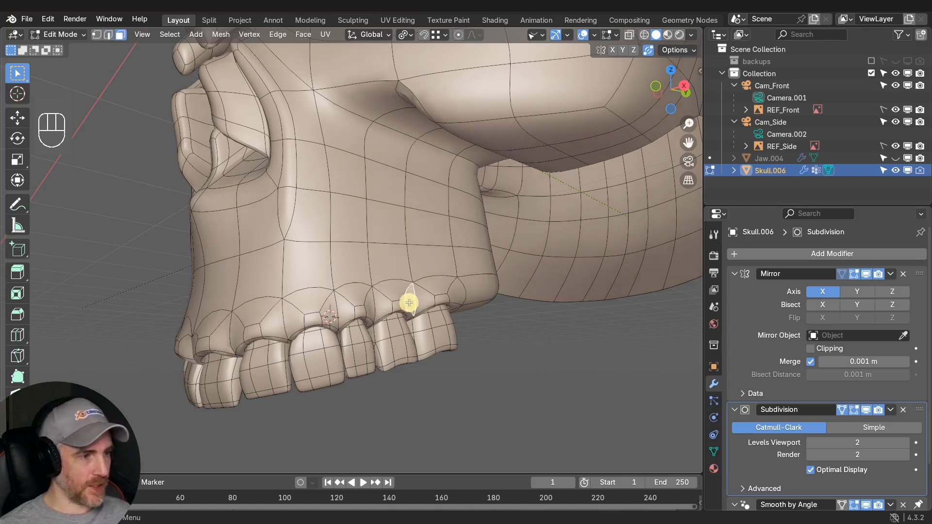
pyautogui.moveTo(410, 304); pyautogui.dragTo(395, 287, button='middle')
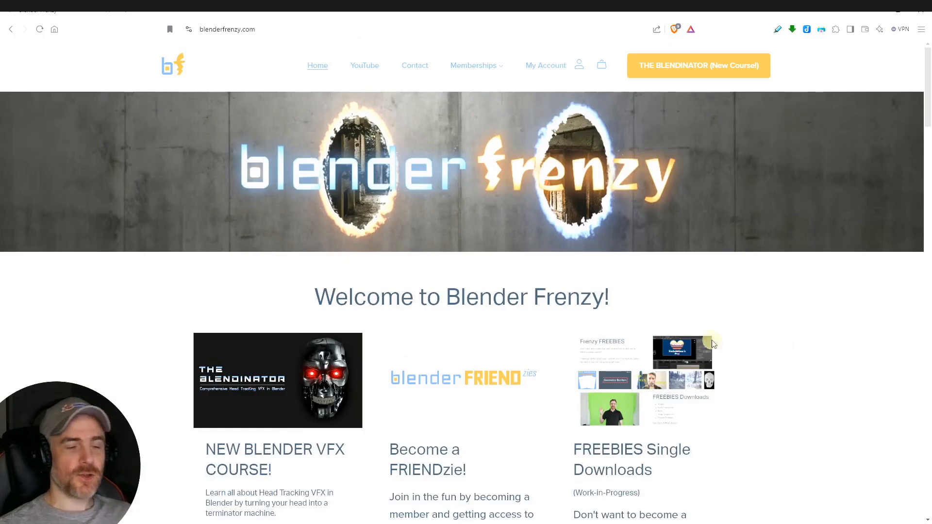
pyautogui.scroll(-3, 674, 311)
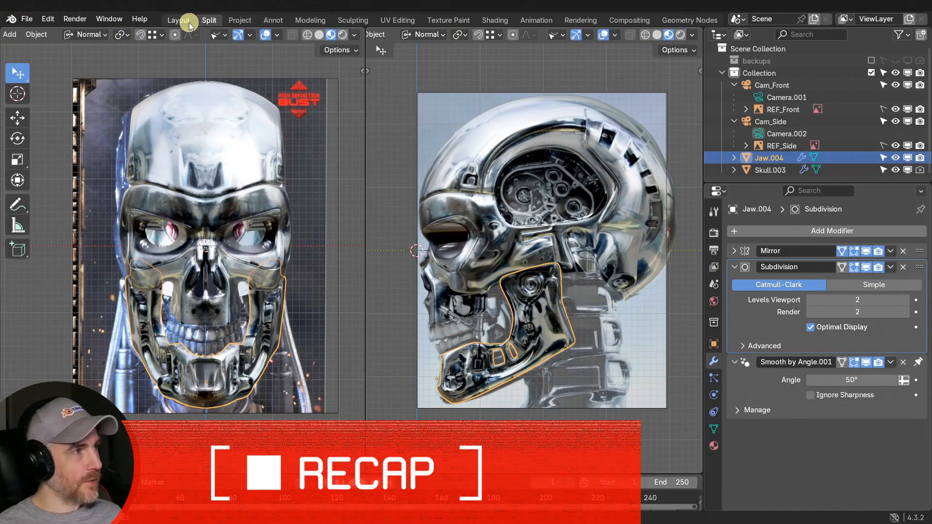
# In the Layout workspace, hide Skull.003 and display the jaw alone with solid shading.
pyautogui.click(179, 20)
pyautogui.moveTo(455, 252); pyautogui.dragTo(334, 316, button='middle')
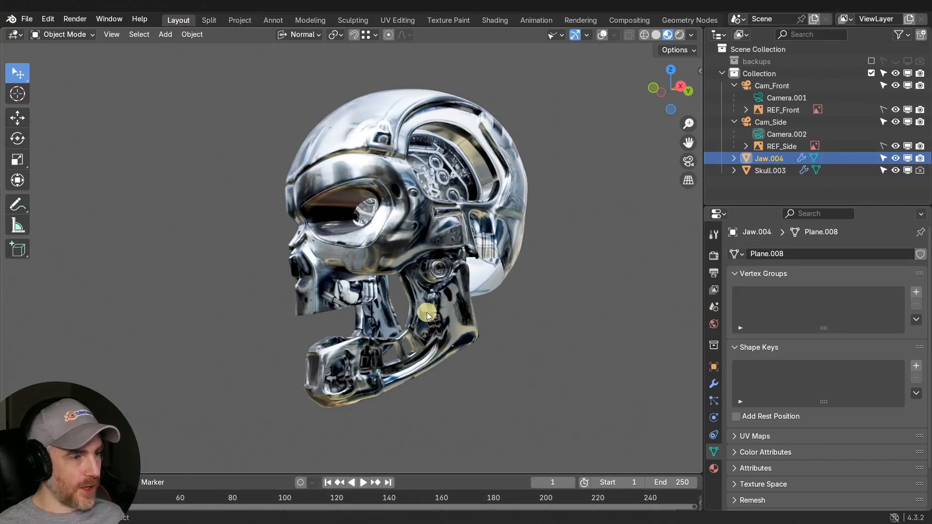
pyautogui.moveTo(389, 370); pyautogui.dragTo(429, 319, button='middle')
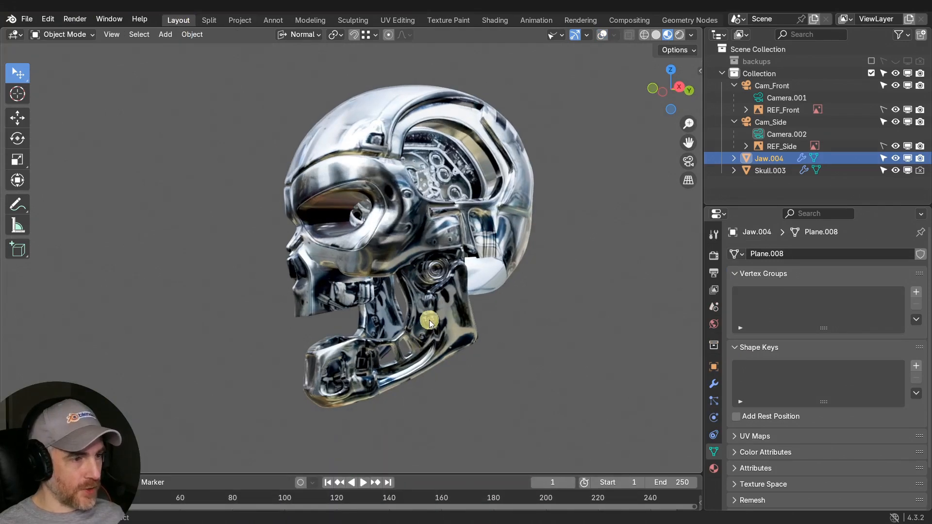
pyautogui.click(896, 170)
pyautogui.moveTo(593, 257); pyautogui.dragTo(595, 75, button='middle')
pyautogui.scroll(4, 443, 273)
pyautogui.scroll(2, 426, 239)
pyautogui.click(656, 35)
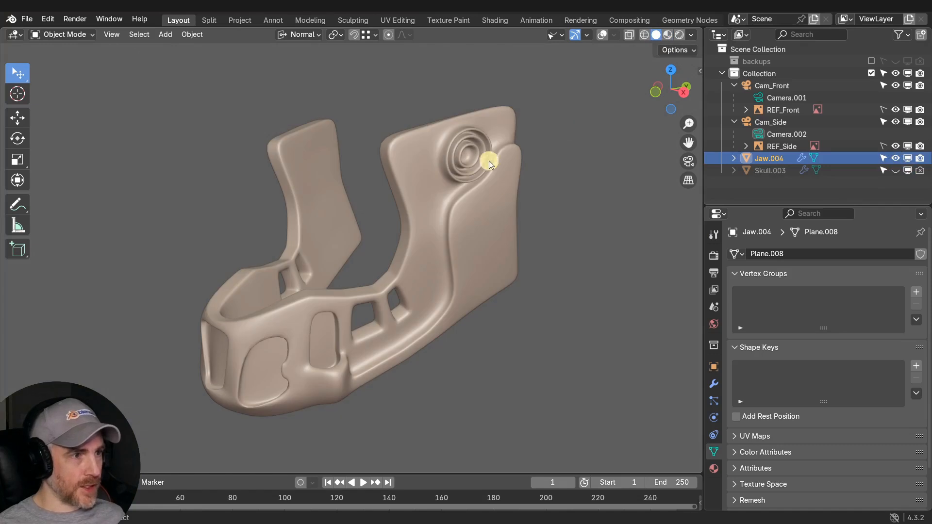
pyautogui.moveTo(451, 272); pyautogui.dragTo(434, 260, button='middle')
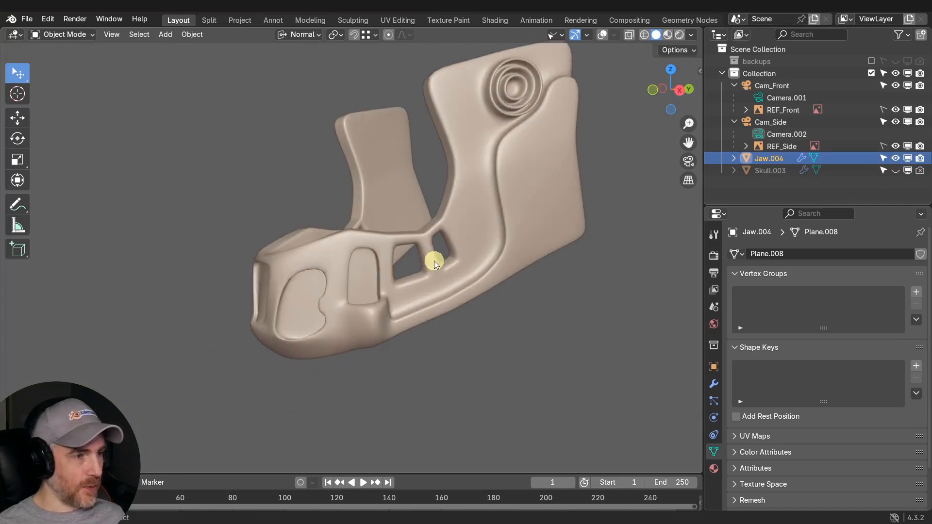
pyautogui.moveTo(290, 290); pyautogui.dragTo(384, 294, button='middle')
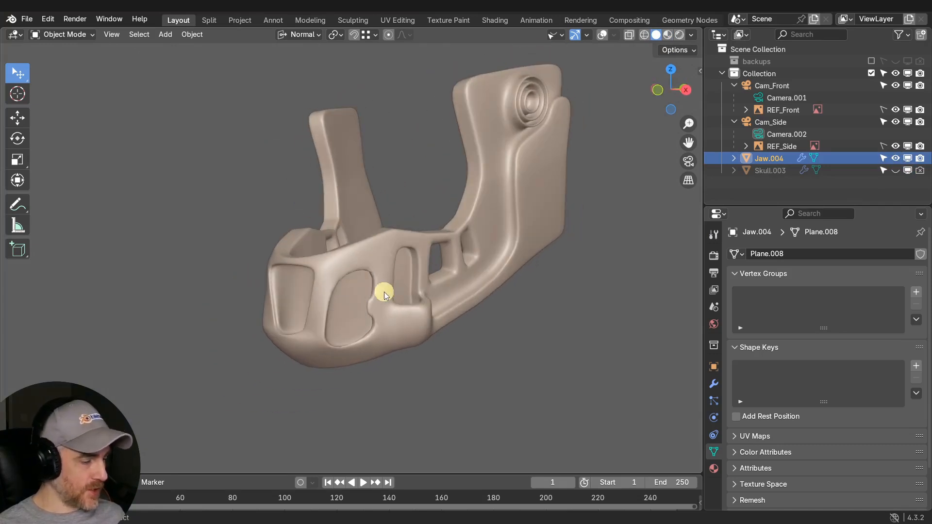
# Turn off the viewport display of the jaw's Subdivision modifier and show the viewport overlays.
pyautogui.click(713, 384)
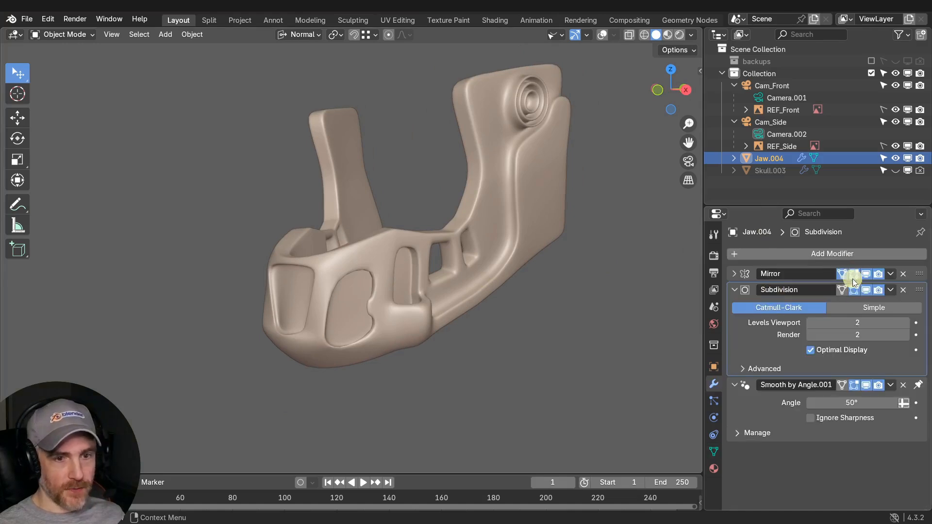
pyautogui.click(866, 290)
pyautogui.hotkey('shift', 'alt', 'z')
# Examine the jaw's base topology in Edit Mode with nothing selected, including its underside, and return to Object Mode.
pyautogui.press('Tab')
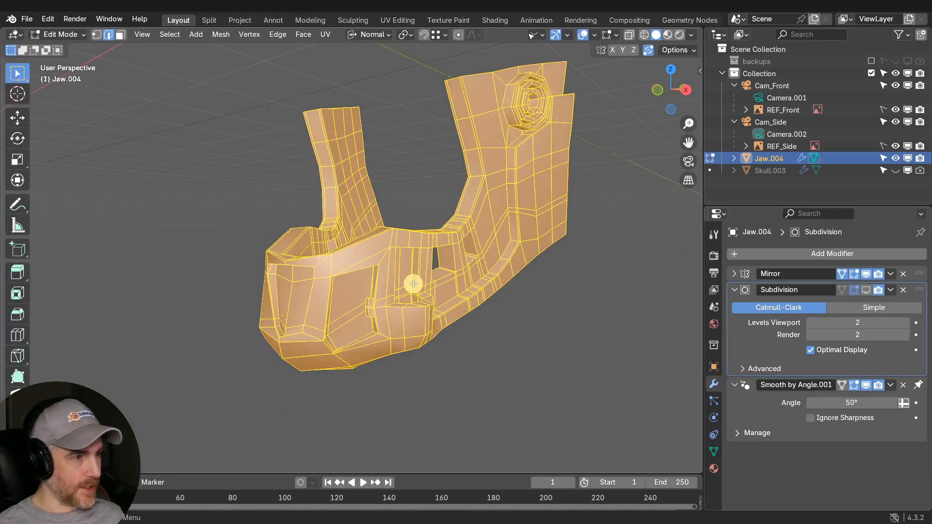
pyautogui.hotkey('alt', 'a')
pyautogui.moveTo(539, 308); pyautogui.dragTo(489, 204, button='middle')
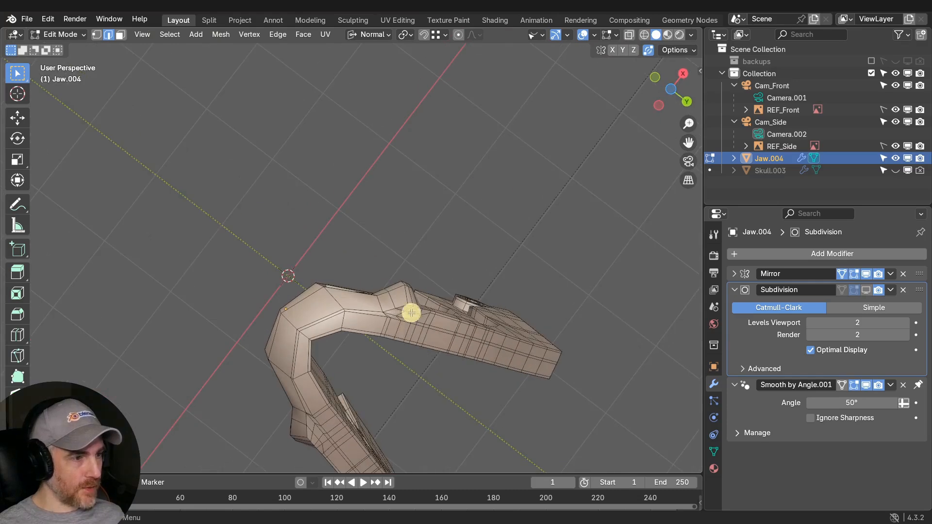
pyautogui.scroll(3, 414, 316)
pyautogui.keyDown('shift'); pyautogui.moveTo(416, 320); pyautogui.dragTo(458, 274, button='middle'); pyautogui.keyUp('shift')
pyautogui.scroll(-4, 457, 275)
pyautogui.press('Tab')
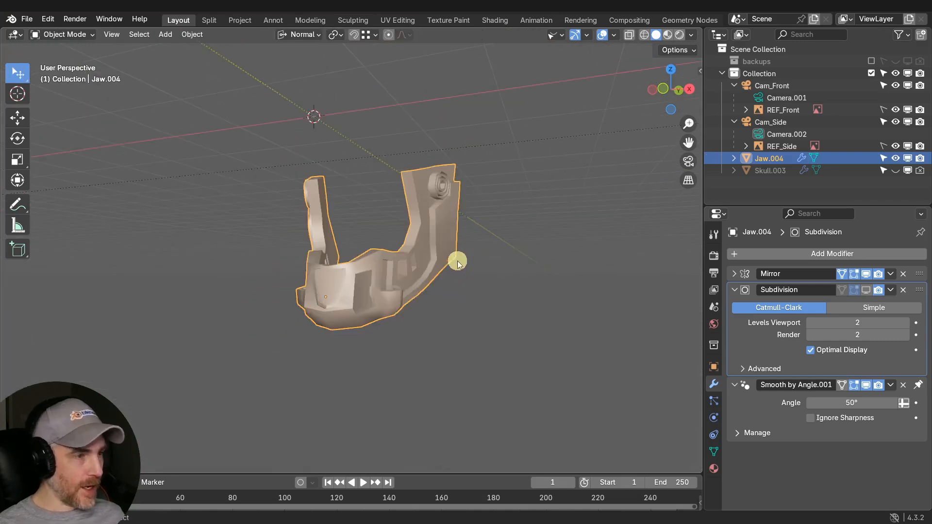
# Hide Jaw.004 and make Skull.003 visible again.
pyautogui.click(896, 158)
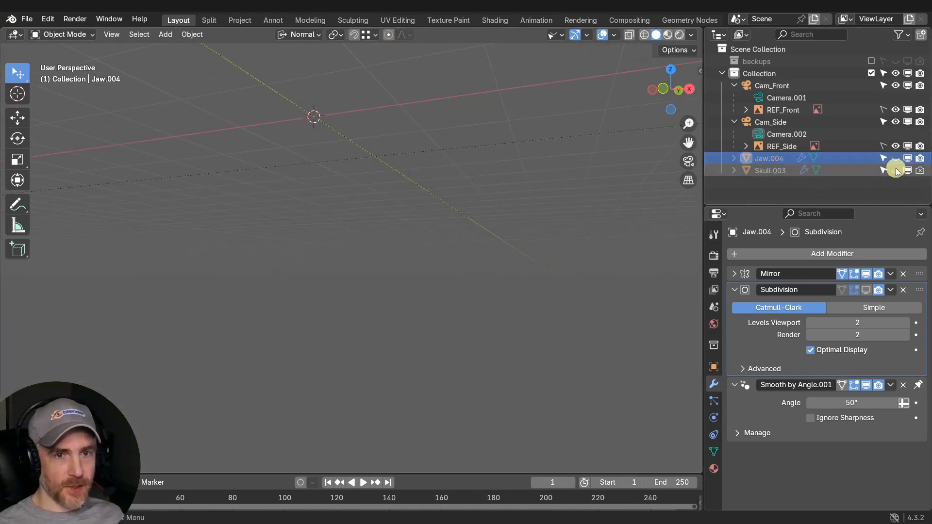
pyautogui.click(896, 170)
pyautogui.moveTo(531, 204); pyautogui.dragTo(451, 214, button='middle')
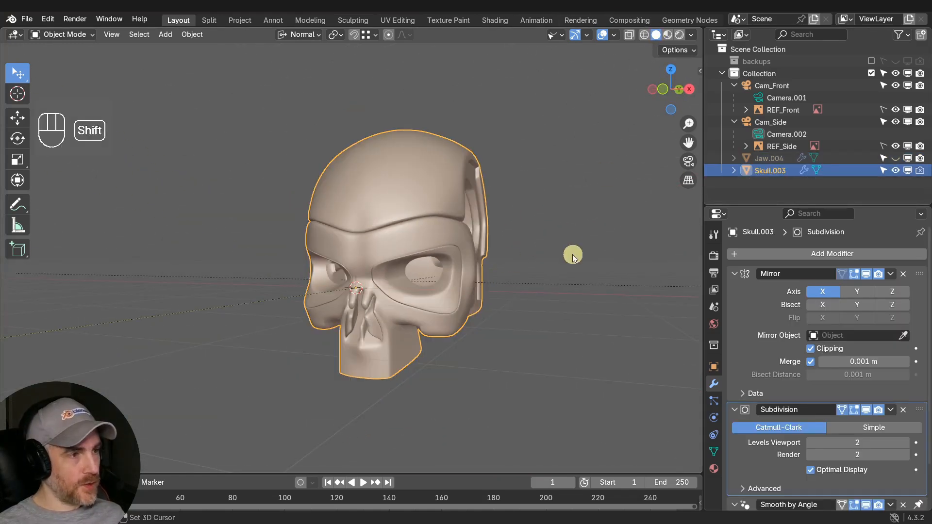
# Duplicate the skull in place and move the original Skull.003 into the backups collection.
pyautogui.hotkey('shift', 'd')
pyautogui.rightClick(568, 243)
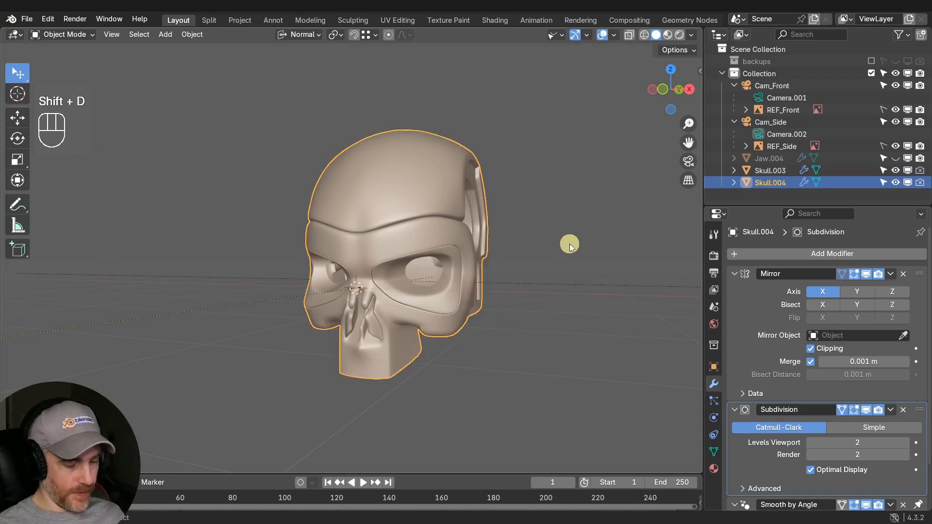
pyautogui.click(810, 170)
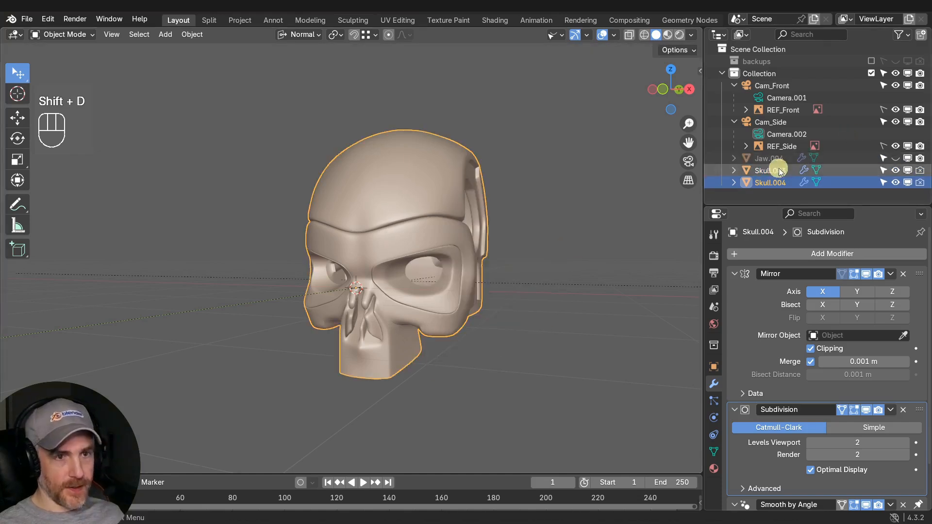
pyautogui.press('m')
pyautogui.click(516, 143)
pyautogui.click(557, 164)
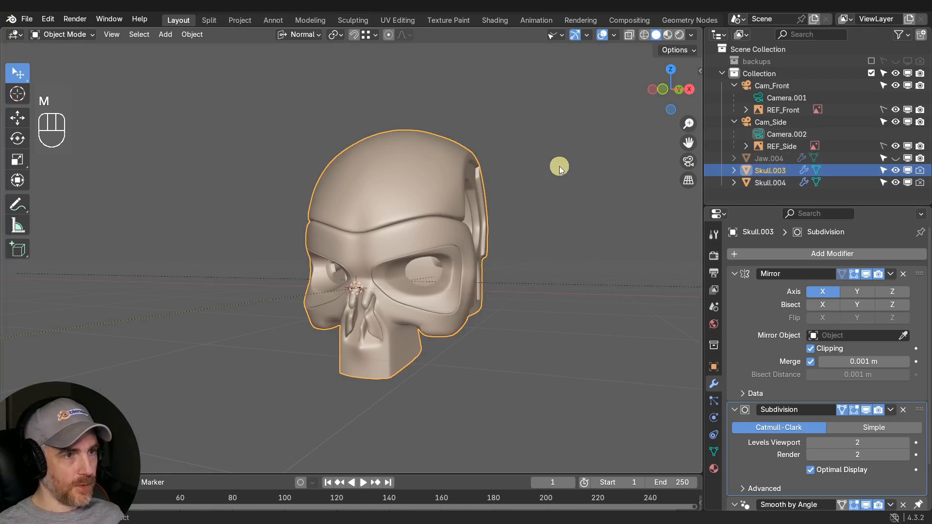
pyautogui.press('m')
pyautogui.click(545, 171)
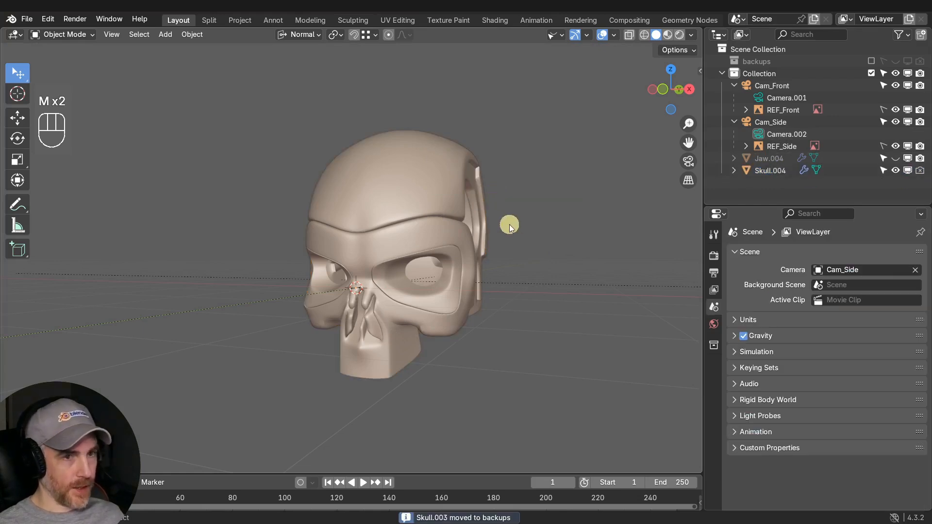
# Put the remaining skull copy into Edit Mode and view it from below.
pyautogui.click(427, 245)
pyautogui.press('Tab')
pyautogui.scroll(4, 420, 204)
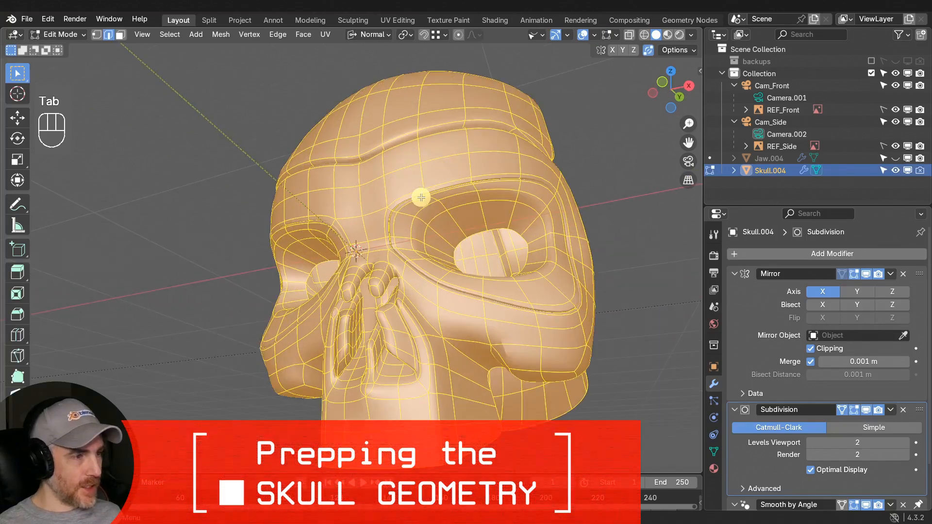
pyautogui.moveTo(418, 169); pyautogui.dragTo(417, 137, button='middle')
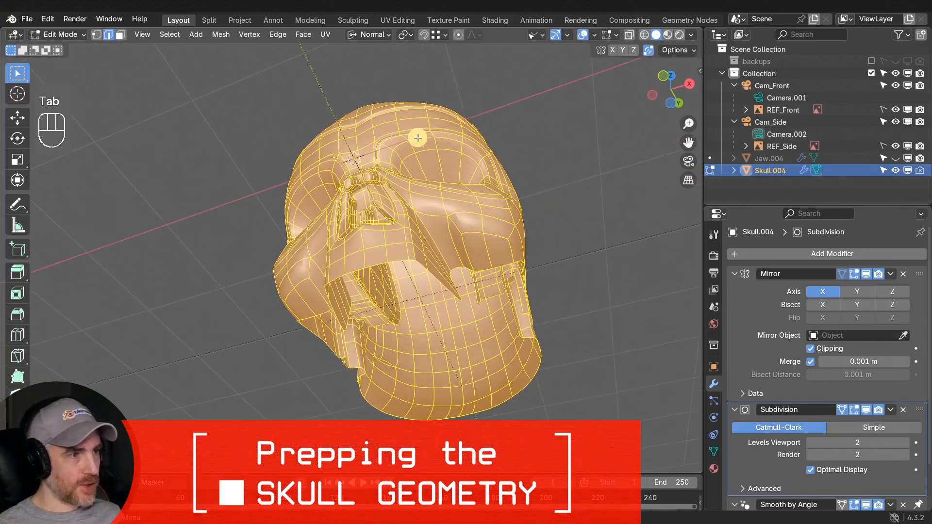
# Try to add the Mirror modifier's Realtime display toggle to Quick Favorites, and clear the mesh selection.
pyautogui.press('q')
pyautogui.press('q')
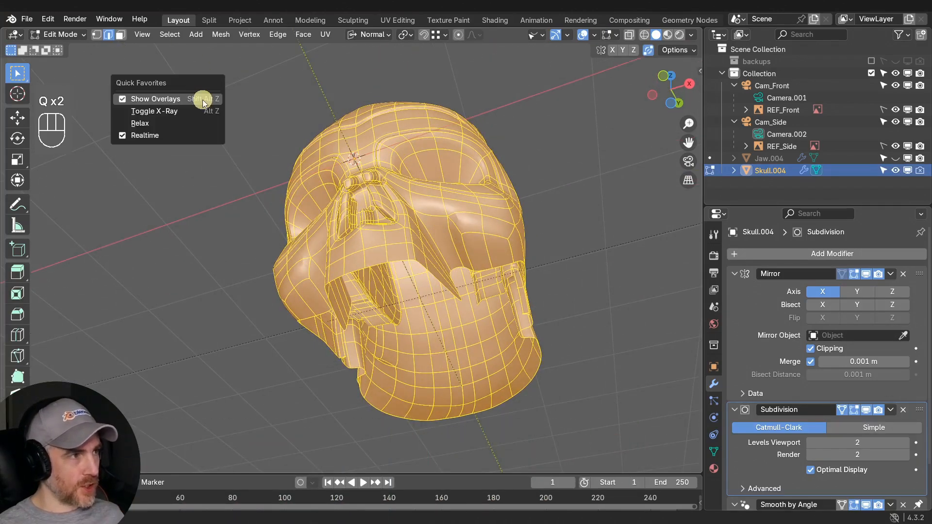
pyautogui.rightClick(869, 275)
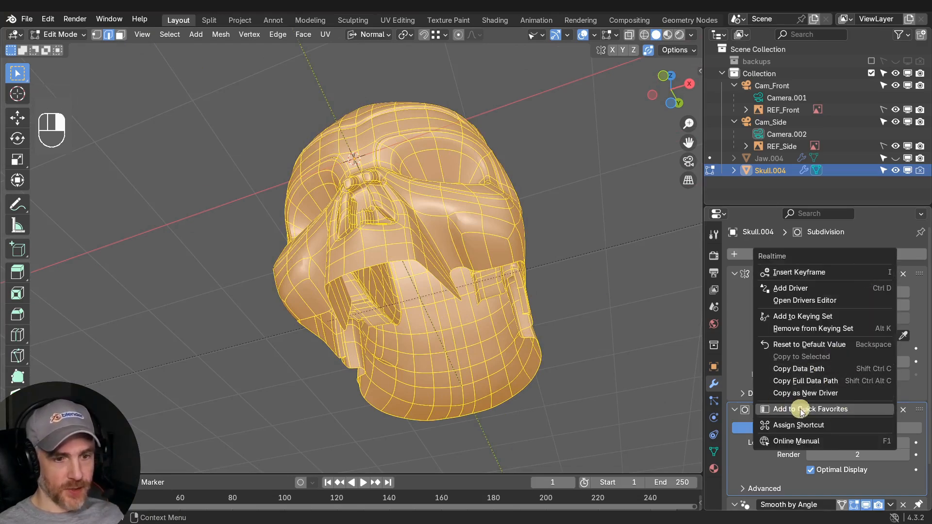
pyautogui.click(816, 410)
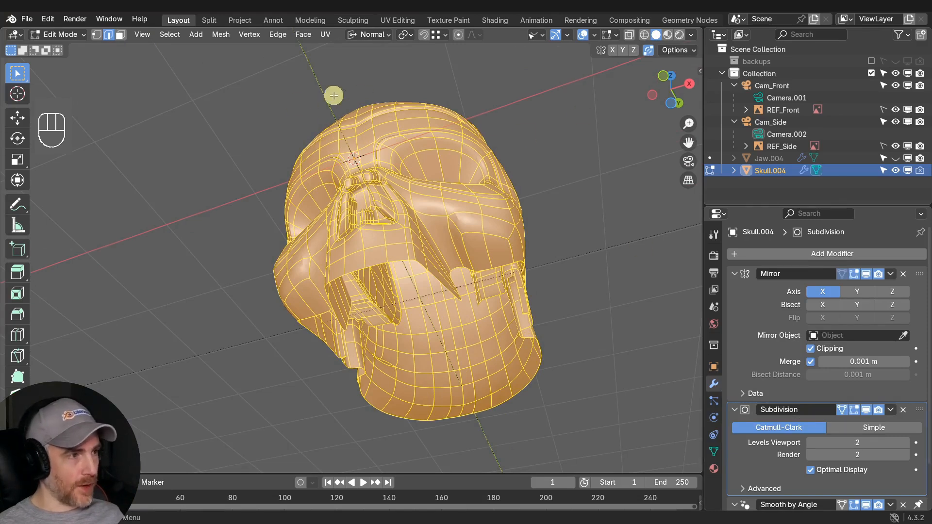
pyautogui.click(599, 204)
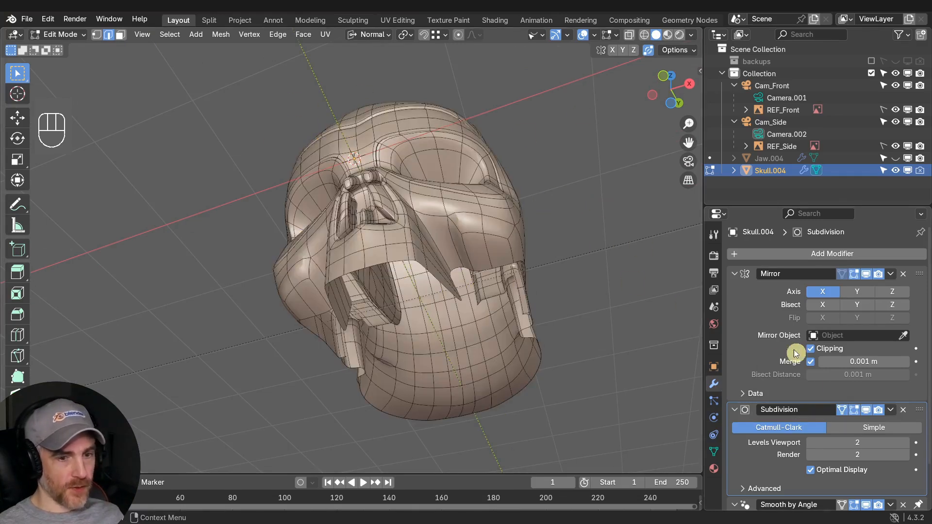
# Switch the viewport display of the skull's Subdivision modifier off and back on.
pyautogui.click(863, 411)
pyautogui.moveTo(542, 169); pyautogui.dragTo(532, 216, button='middle')
pyautogui.press('q')
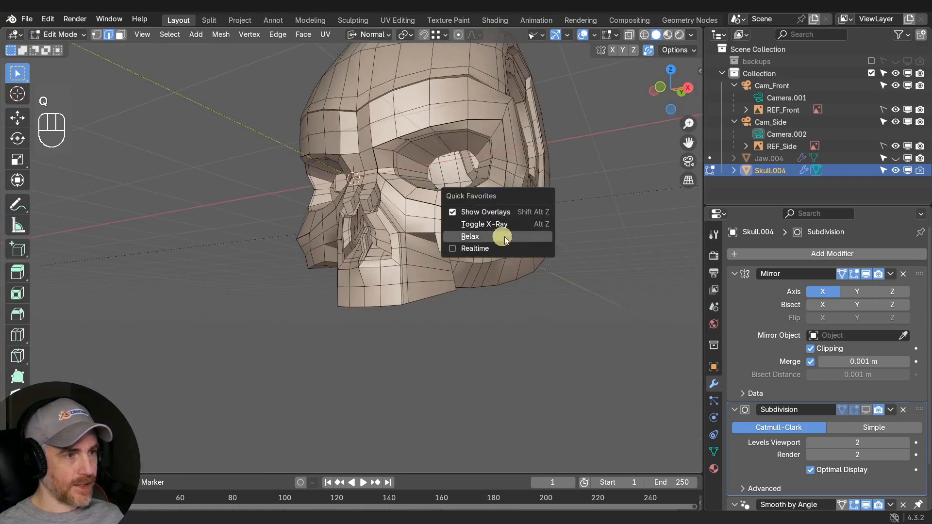
pyautogui.click(490, 251)
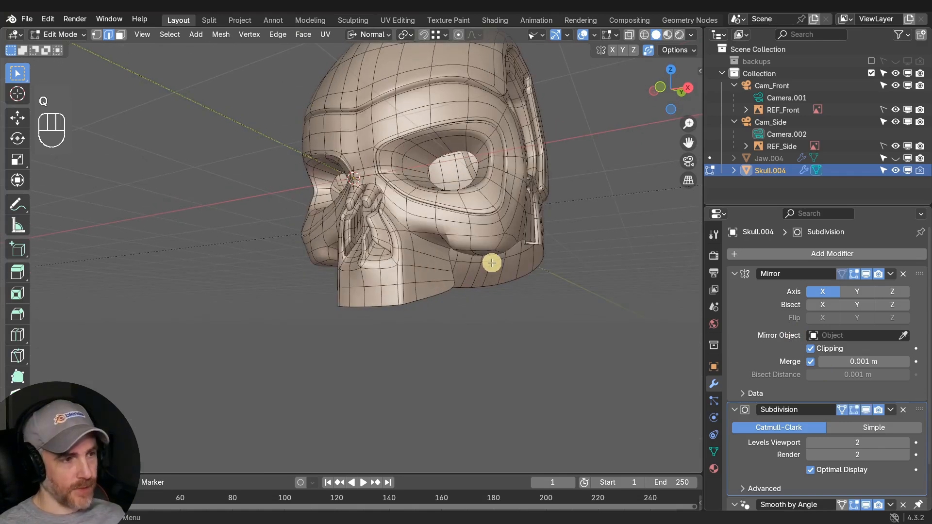
# Test the X-ray and overlay toggles, restore both, and turn off the skull's viewport subdivision to inspect the base mesh.
pyautogui.press('q')
pyautogui.click(467, 238)
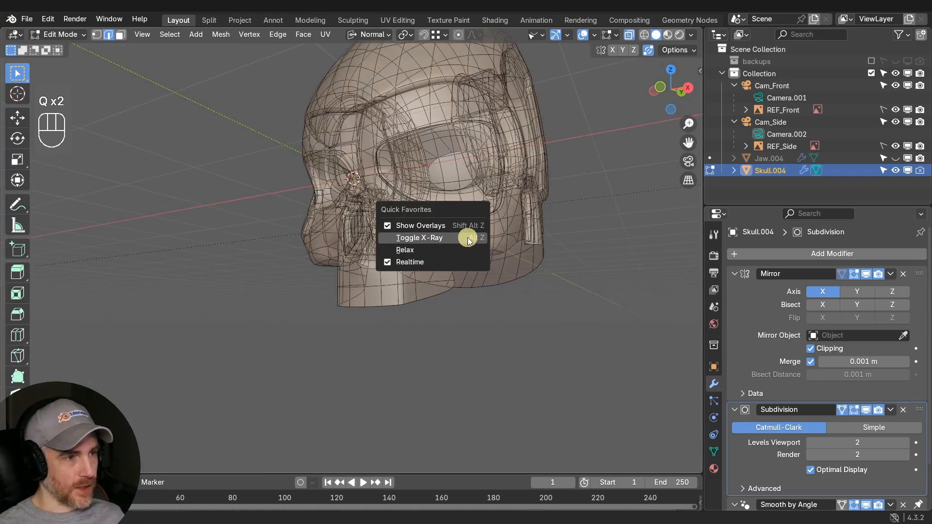
pyautogui.click(468, 226)
pyautogui.press('q')
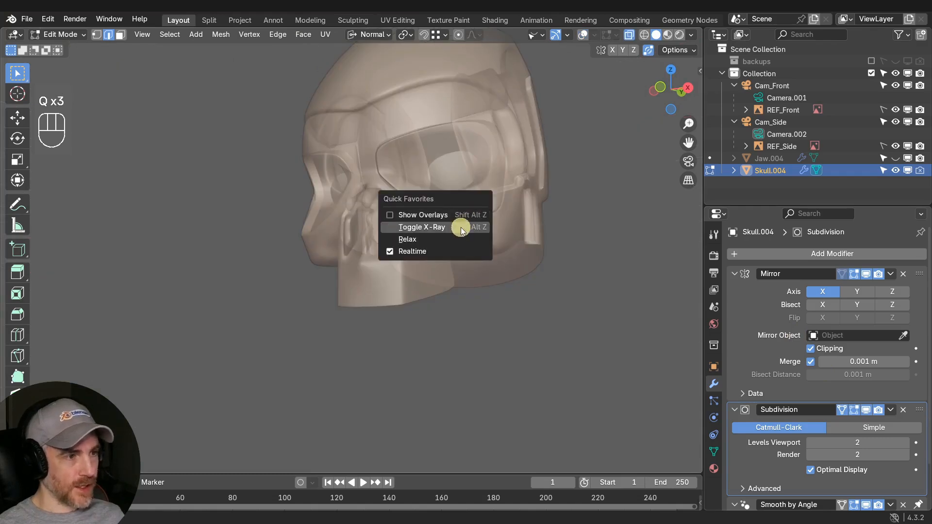
pyautogui.moveTo(458, 311); pyautogui.dragTo(464, 318, button='middle')
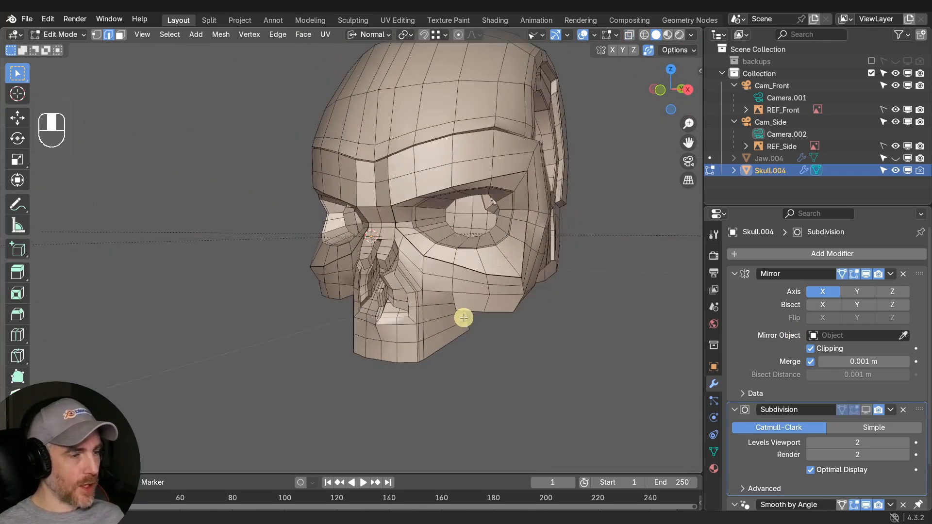
pyautogui.scroll(1, 464, 319)
pyautogui.moveTo(472, 281)
pyautogui.keyDown('shift'); pyautogui.mouseDown(button='middle')
pyautogui.moveTo(466, 183)
pyautogui.moveTo(499, 264)
pyautogui.moveTo(482, 267)
pyautogui.moveTo(486, 282)
pyautogui.mouseUp(button='middle'); pyautogui.keyUp('shift')
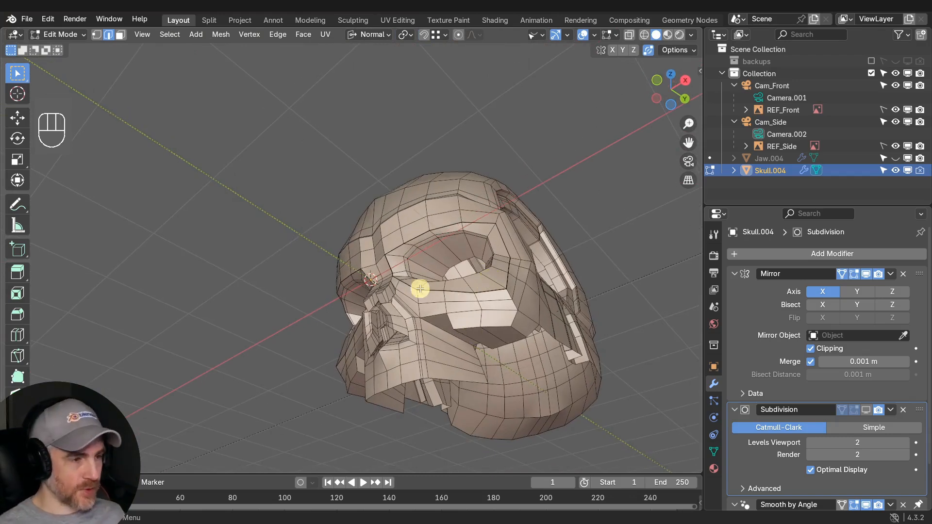
pyautogui.moveTo(421, 290)
pyautogui.mouseDown(button='middle')
pyautogui.moveTo(412, 229)
pyautogui.moveTo(435, 254)
pyautogui.moveTo(416, 271)
pyautogui.moveTo(425, 274)
pyautogui.mouseUp(button='middle')
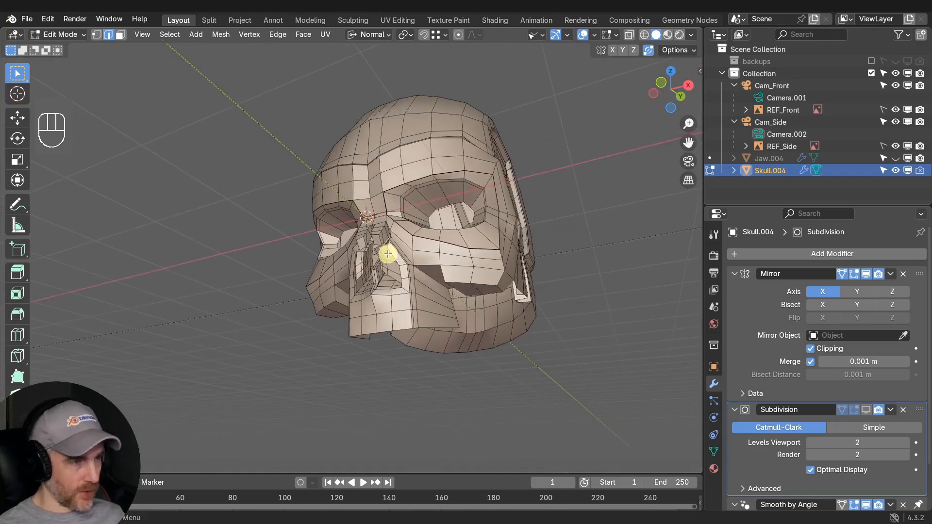
# Switch to the Split workspace and set both the front and side views to wireframe shading over the reference images.
pyautogui.click(209, 20)
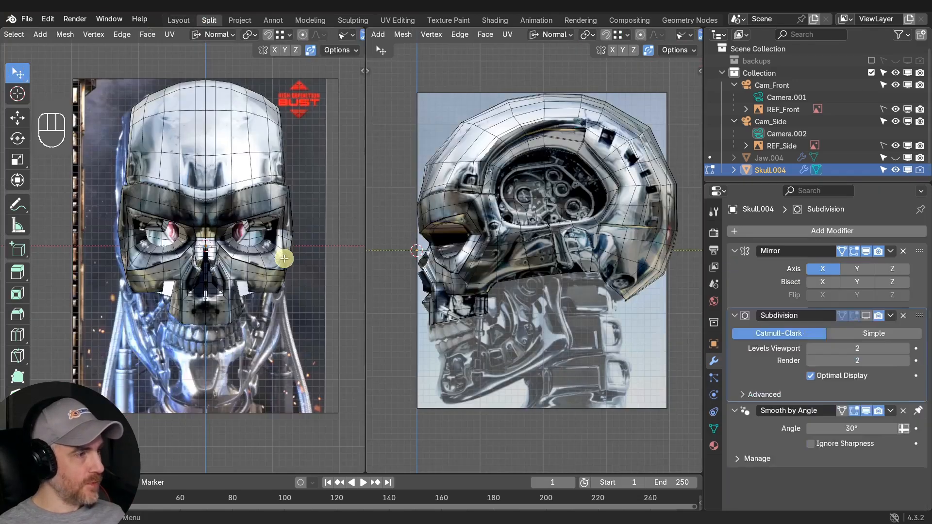
pyautogui.scroll(-5, 655, 35)
pyautogui.click(652, 35)
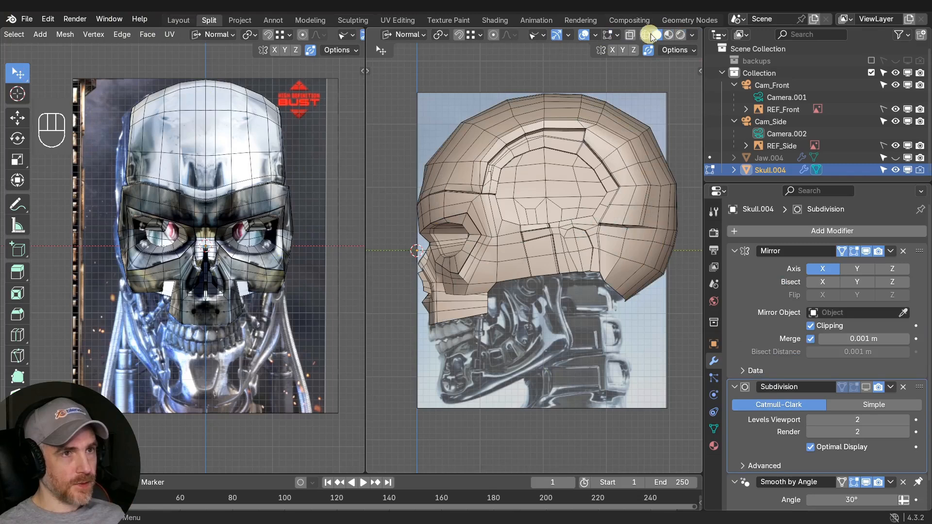
pyautogui.scroll(-5, 323, 35)
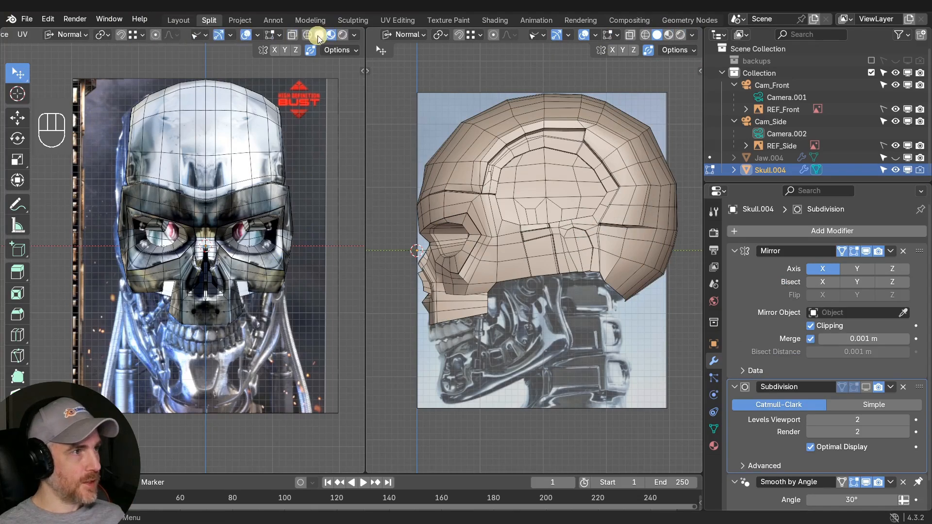
pyautogui.click(319, 35)
pyautogui.click(308, 35)
pyautogui.click(646, 35)
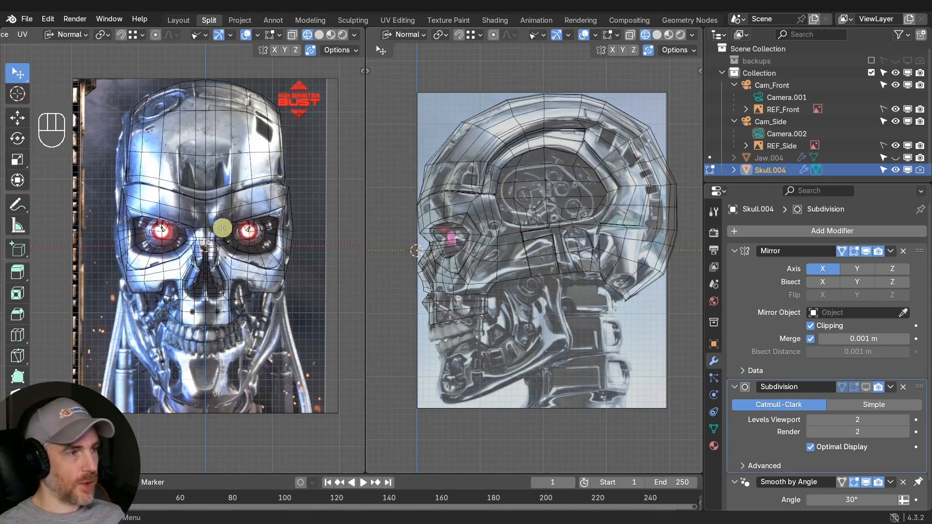
# Examine the upper jaw mesh against the teeth and jaw in the front and side reference images.
pyautogui.scroll(4, 221, 239)
pyautogui.keyDown('shift'); pyautogui.moveTo(221, 240); pyautogui.dragTo(193, 162, button='middle'); pyautogui.keyUp('shift')
pyautogui.scroll(-1, 199, 175)
pyautogui.keyDown('shift'); pyautogui.moveTo(209, 206); pyautogui.dragTo(196, 157, button='middle'); pyautogui.keyUp('shift')
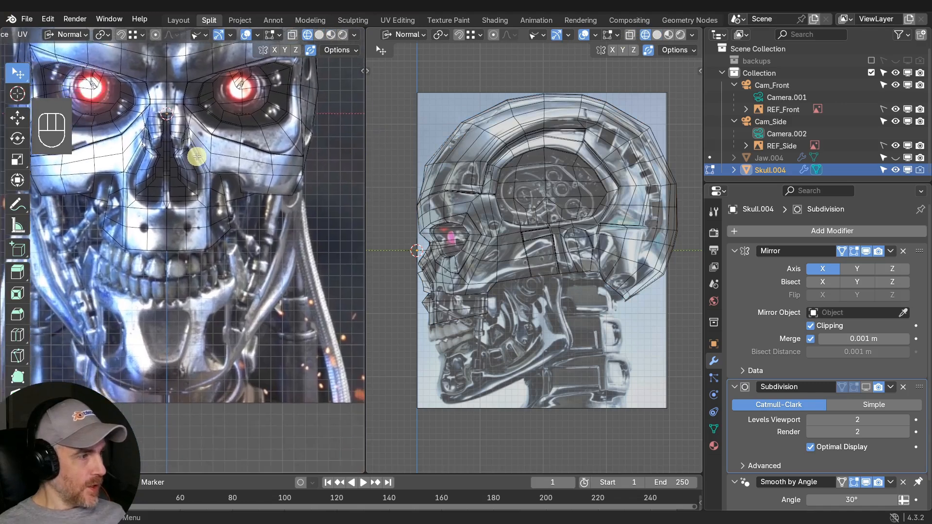
pyautogui.scroll(2, 204, 184)
pyautogui.keyDown('shift'); pyautogui.moveTo(215, 208); pyautogui.dragTo(133, 308, button='middle'); pyautogui.keyUp('shift')
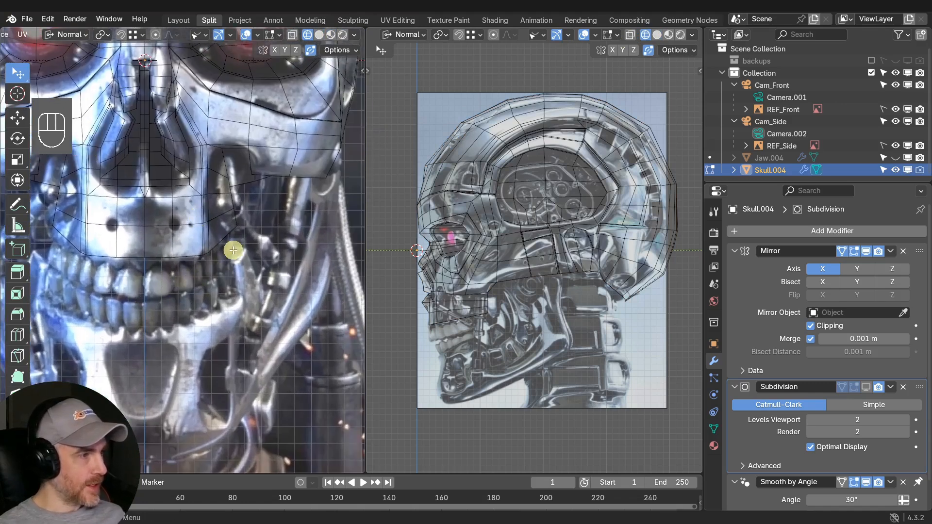
pyautogui.scroll(4, 504, 317)
pyautogui.keyDown('shift'); pyautogui.moveTo(512, 295); pyautogui.dragTo(631, 186, button='middle'); pyautogui.keyUp('shift')
pyautogui.scroll(1, 631, 187)
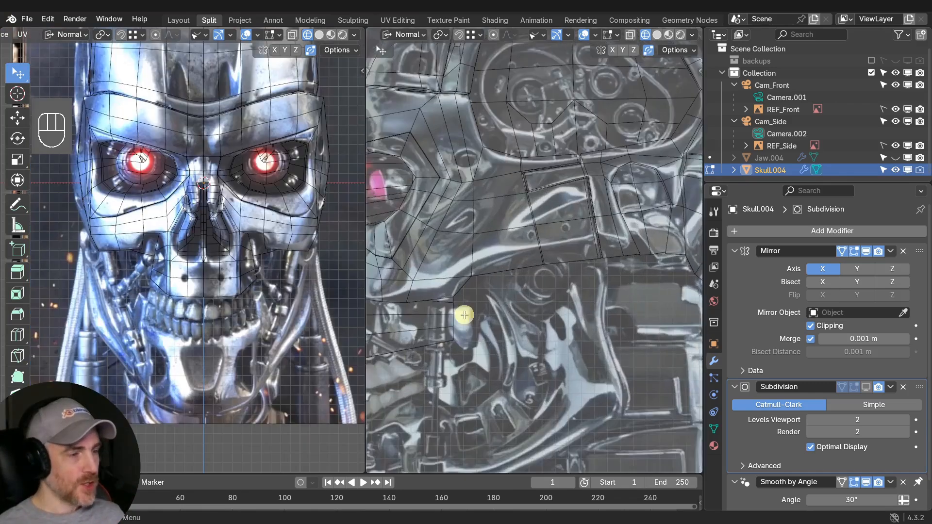
pyautogui.scroll(-3, 462, 312)
pyautogui.keyDown('shift'); pyautogui.moveTo(572, 250); pyautogui.dragTo(539, 272, button='middle'); pyautogui.keyUp('shift')
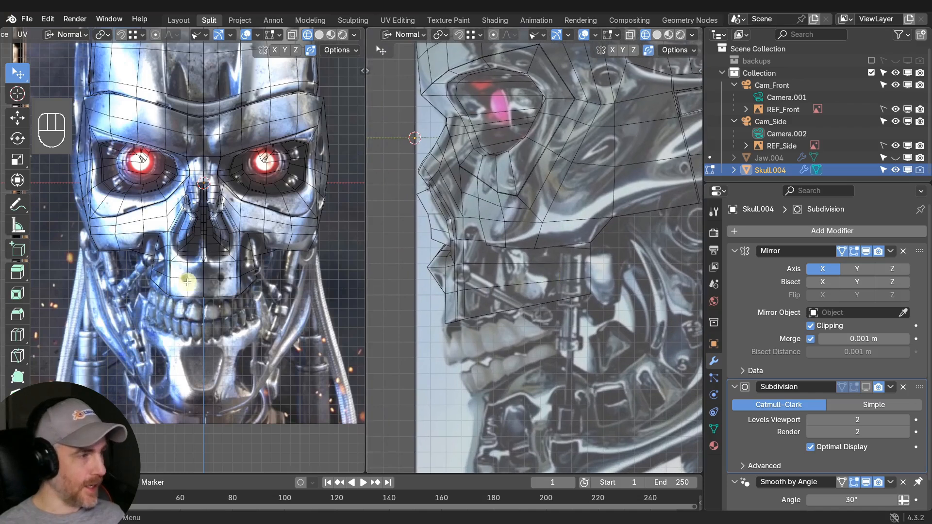
pyautogui.scroll(3, 198, 283)
pyautogui.keyDown('shift'); pyautogui.moveTo(262, 288); pyautogui.dragTo(225, 247, button='middle'); pyautogui.keyUp('shift')
pyautogui.scroll(3, 208, 283)
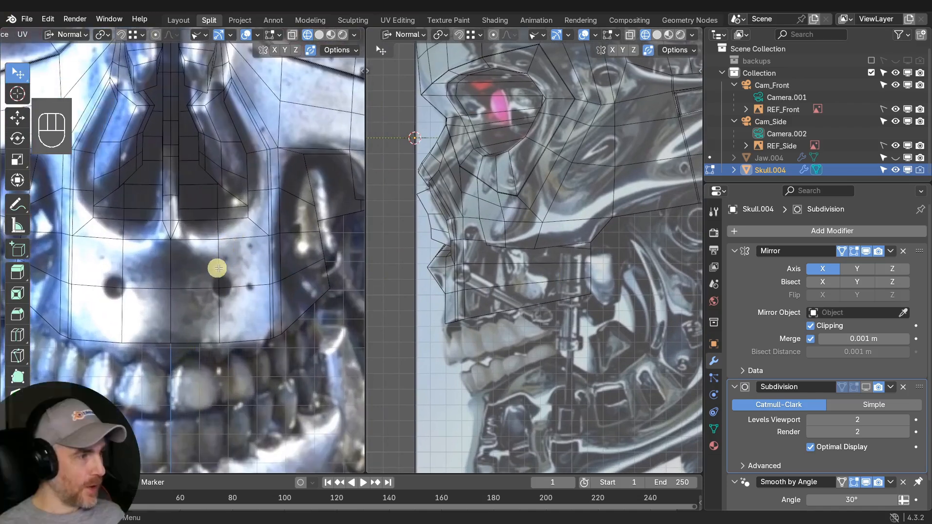
# Select the upper jaw's lower front edge and faces in turn to match their positions between the front and side views.
pyautogui.keyDown('shift'); pyautogui.doubleClick(214, 333); pyautogui.keyUp('shift')
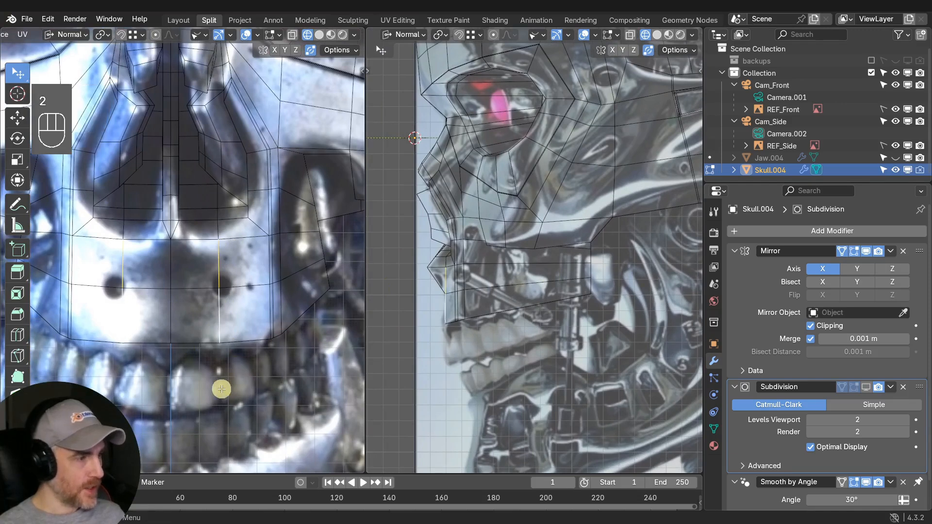
pyautogui.press('3')
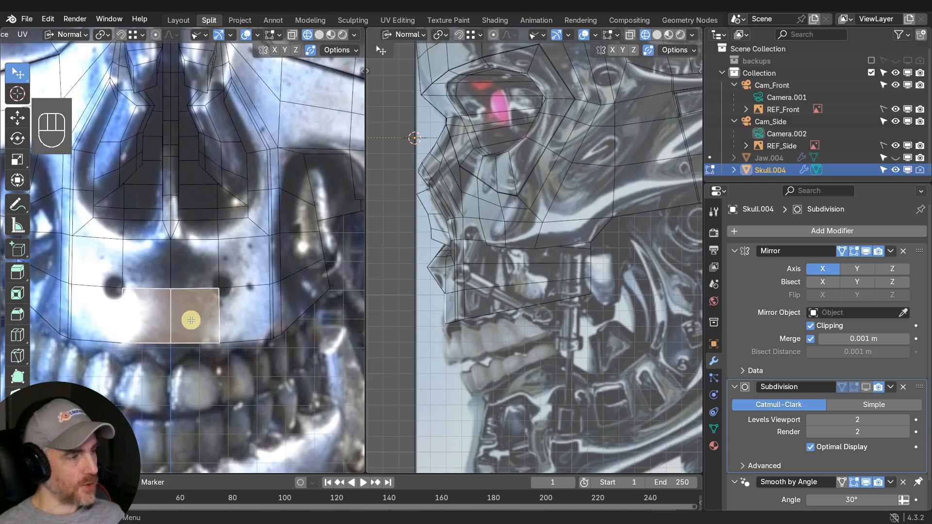
pyautogui.click(238, 316)
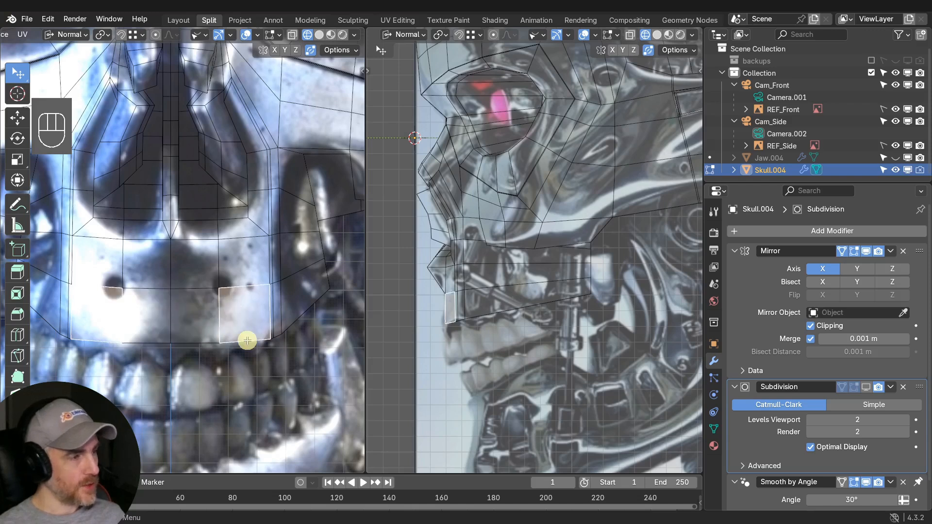
pyautogui.click(275, 308)
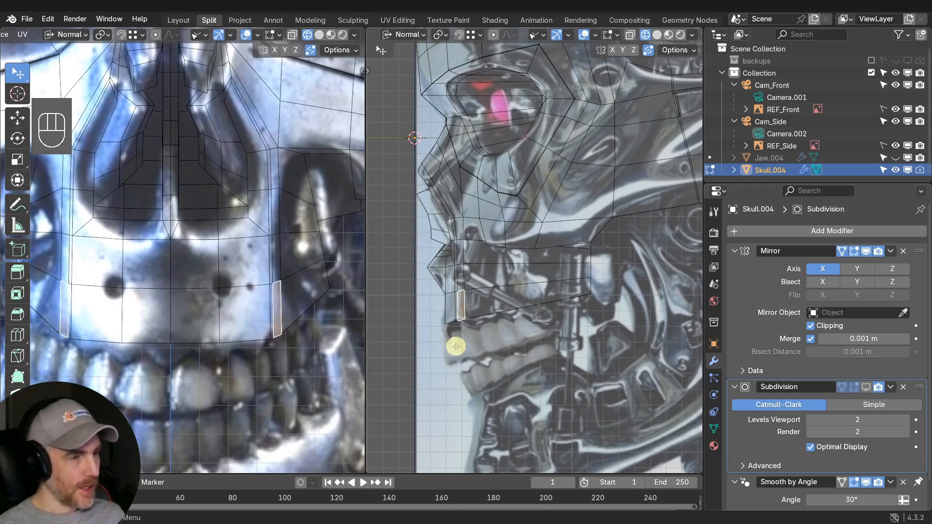
pyautogui.scroll(2, 459, 316)
pyautogui.keyDown('shift'); pyautogui.moveTo(458, 316); pyautogui.dragTo(541, 276, button='middle'); pyautogui.keyUp('shift')
pyautogui.scroll(2, 541, 276)
# Edge-slide the vertical edge at the upper jaw's lower corner fully onto the neighbouring front edge, with a factor of -1.
pyautogui.moveTo(285, 297); pyautogui.dragTo(235, 306, button='middle')
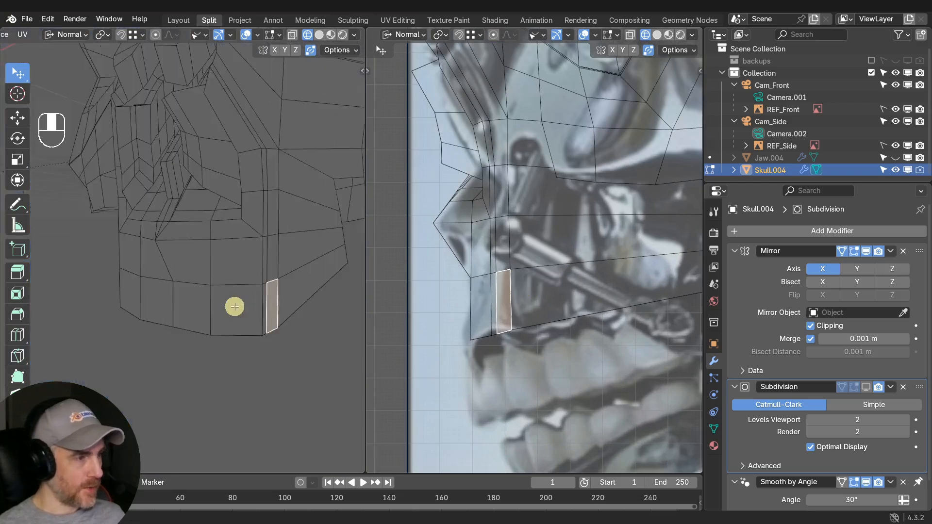
pyautogui.scroll(2, 235, 301)
pyautogui.click(299, 321)
pyautogui.moveTo(297, 323); pyautogui.dragTo(222, 294, button='middle')
pyautogui.press('2')
pyautogui.click(224, 305)
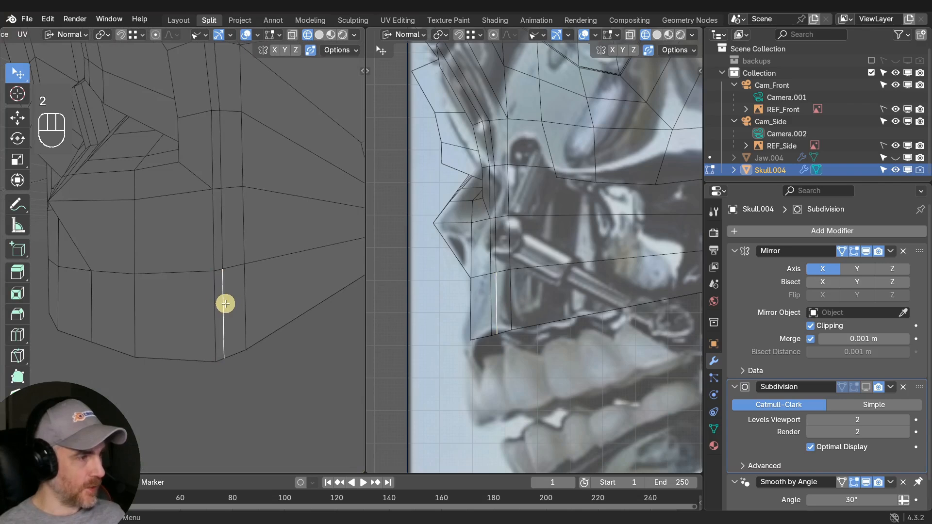
pyautogui.press('g')
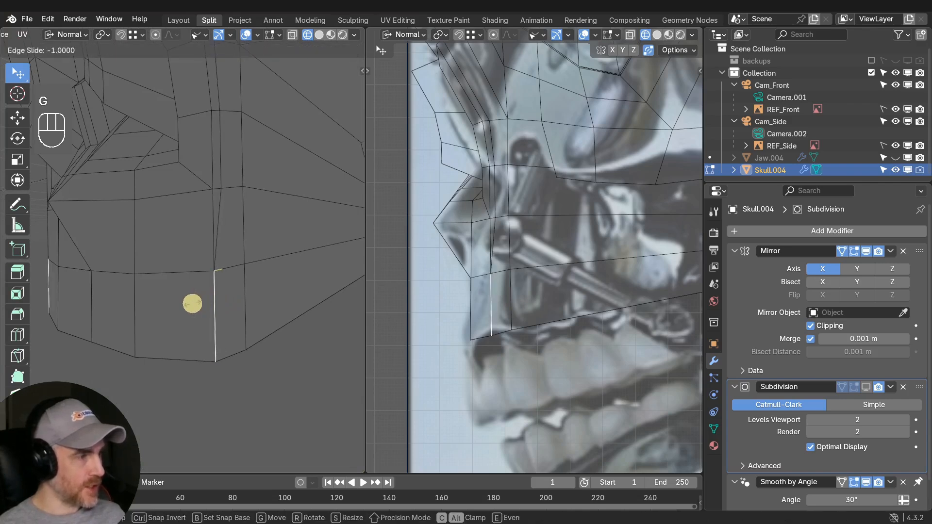
pyautogui.click(191, 304)
# Edge-slide the front vertical edge of the jaw's corner face inward toward the centre in the front view.
pyautogui.moveTo(227, 309); pyautogui.dragTo(219, 240, button='middle')
pyautogui.press('3')
pyautogui.click(232, 319)
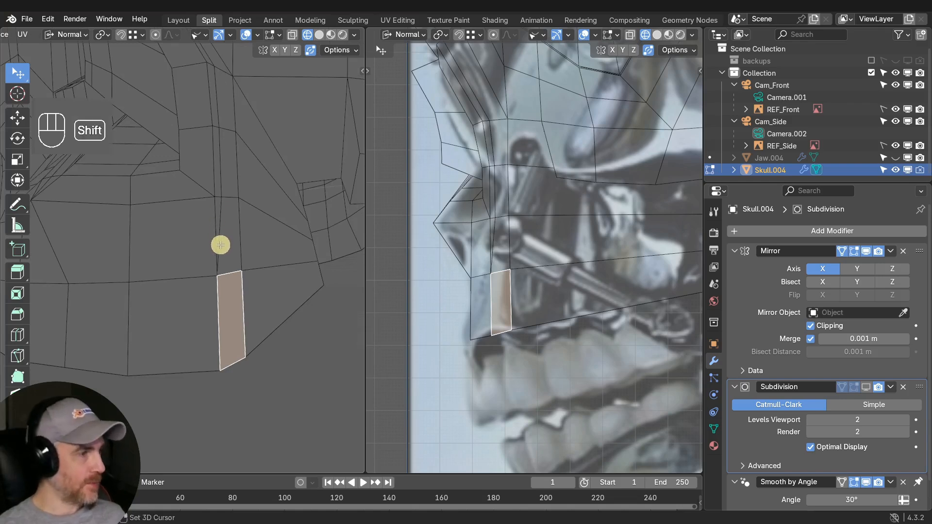
pyautogui.keyDown('shift'); pyautogui.moveTo(220, 246); pyautogui.dragTo(240, 234, button='middle'); pyautogui.keyUp('shift')
pyautogui.press('KP_1')
pyautogui.scroll(-3, 238, 234)
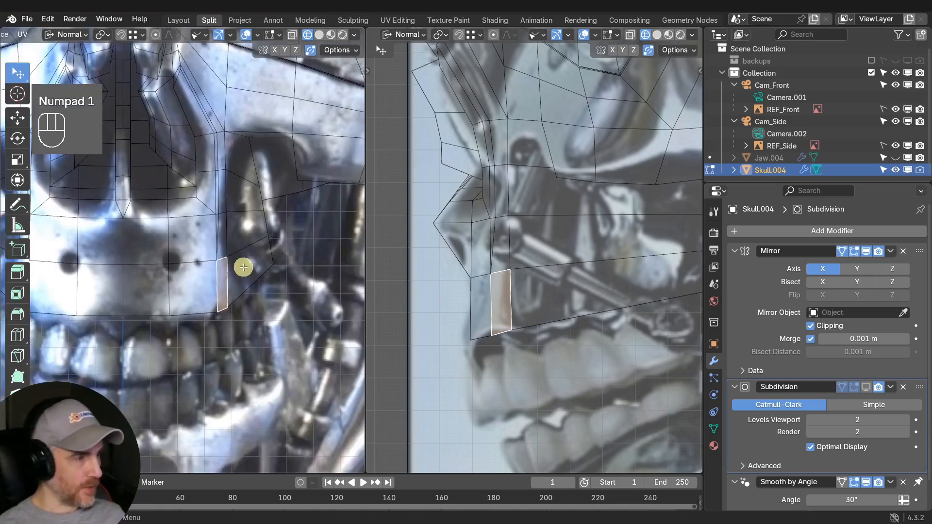
pyautogui.keyDown('shift'); pyautogui.moveTo(243, 266); pyautogui.dragTo(218, 269, button='middle'); pyautogui.keyUp('shift')
pyautogui.scroll(1, 221, 271)
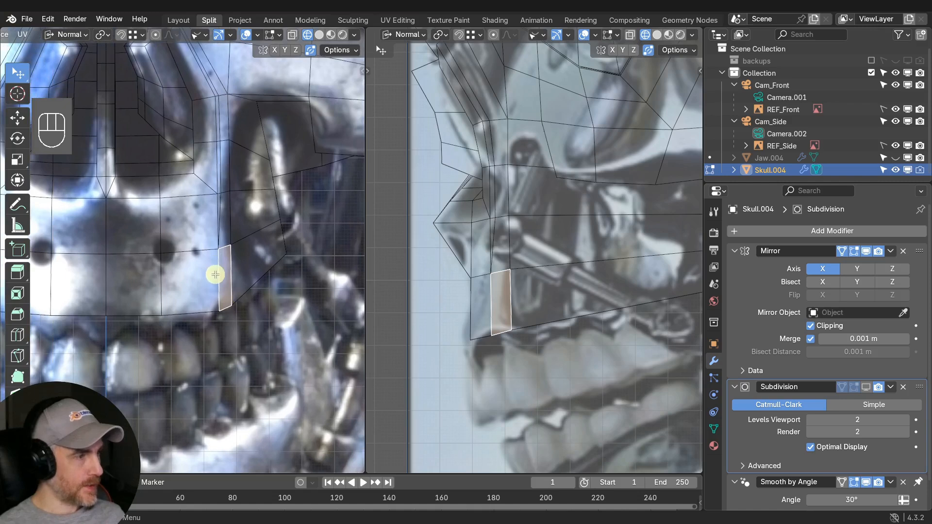
pyautogui.press('2')
pyautogui.click(225, 295)
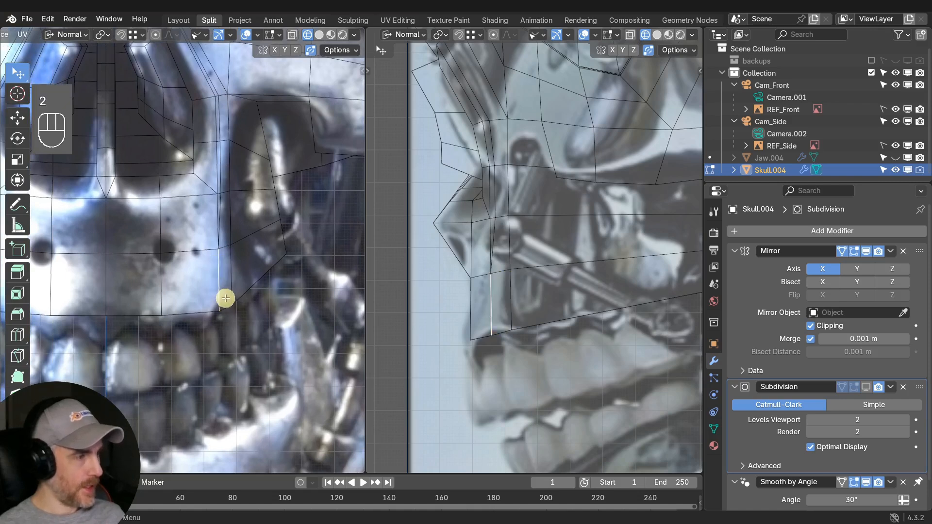
pyautogui.press('g')
pyautogui.press('g')
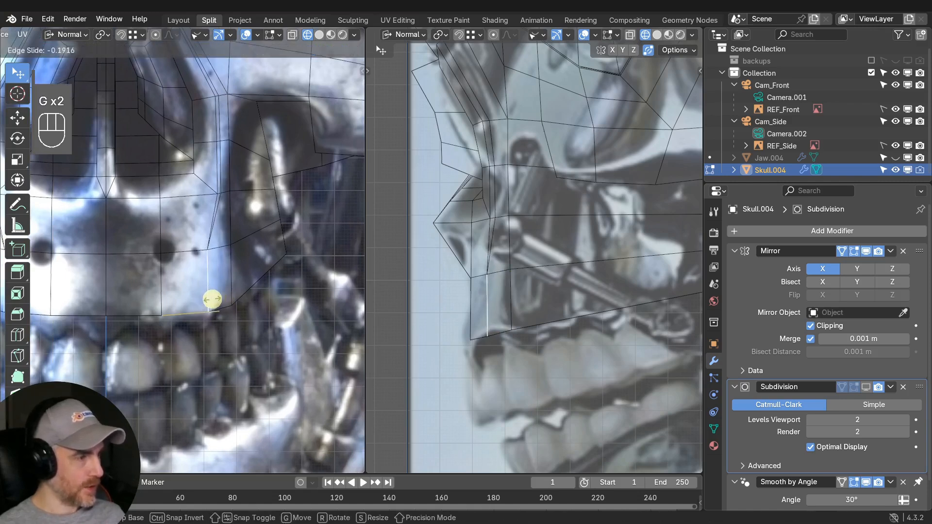
pyautogui.click(209, 299)
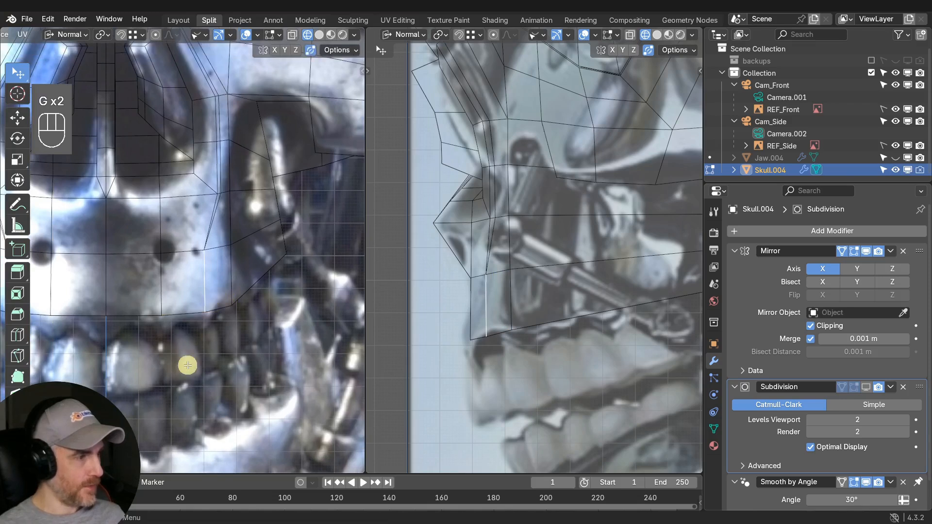
# Move the corner face's outer vertical edge about 0.01 m inward to the jaw outline in the front reference.
pyautogui.click(238, 290)
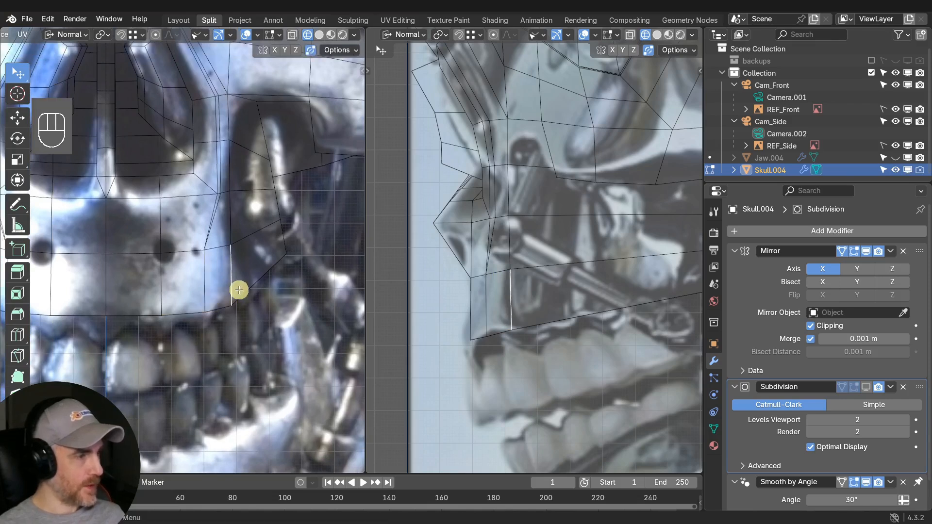
pyautogui.press('g')
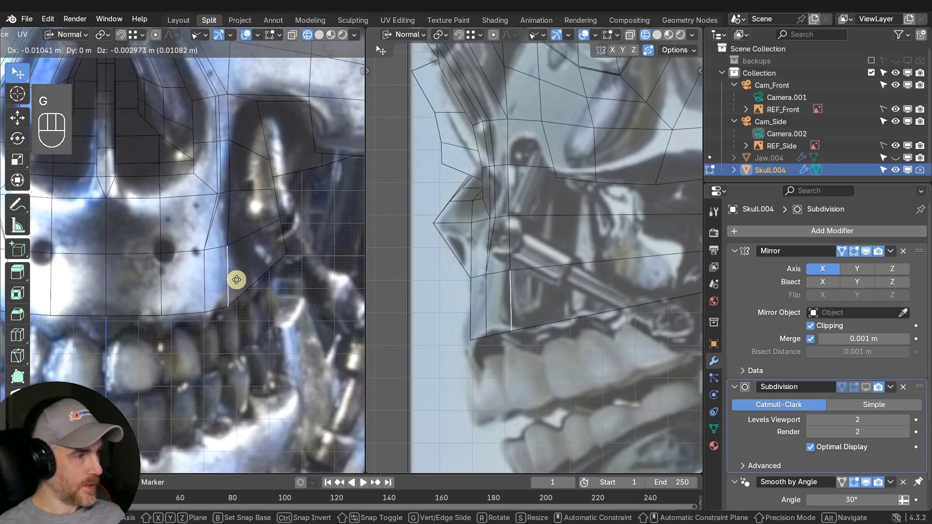
pyautogui.click(236, 280)
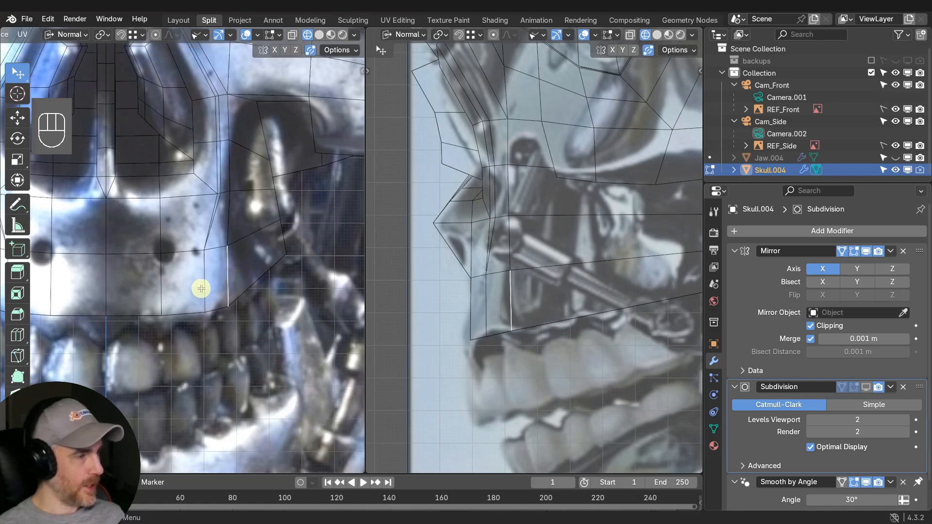
# Move the two lower front jaw faces forward and tilt them to follow the slope of the jaw in the side reference.
pyautogui.press('3')
pyautogui.click(135, 293)
pyautogui.keyDown('shift'); pyautogui.click(183, 291); pyautogui.keyUp('shift')
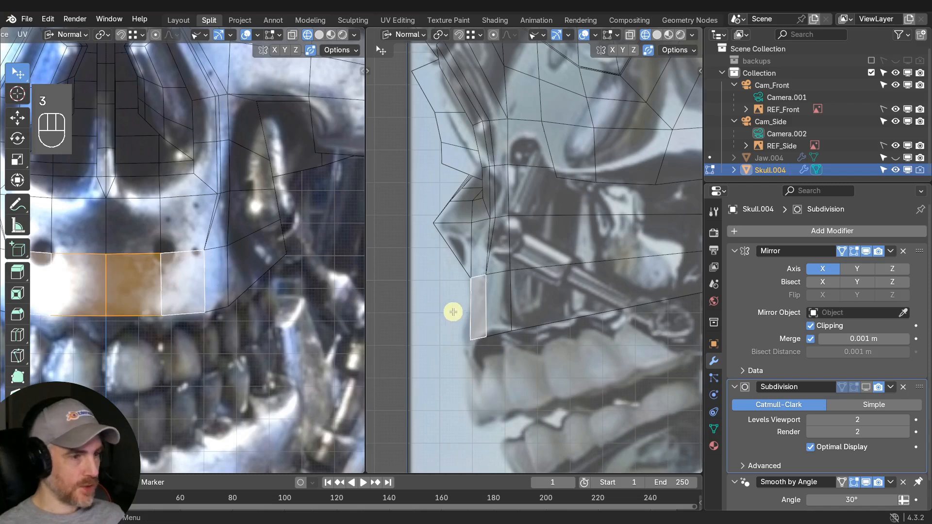
pyautogui.press('g')
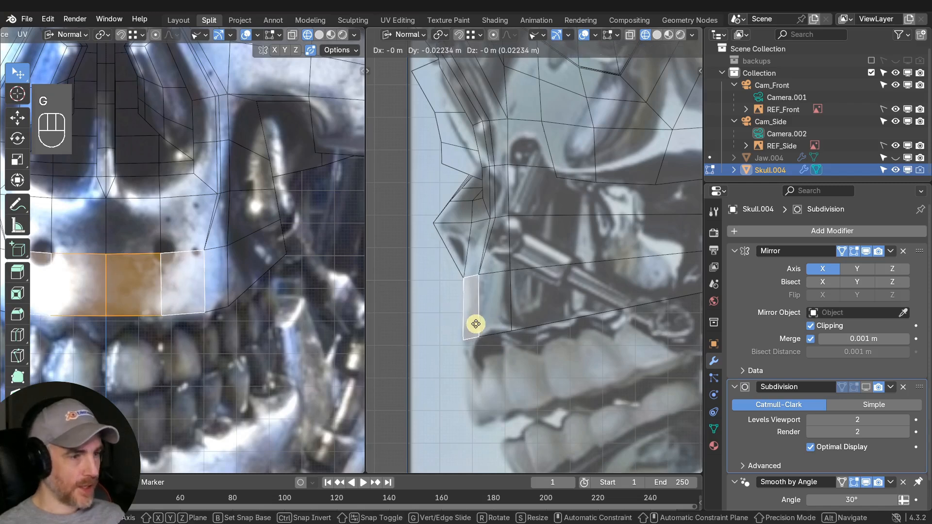
pyautogui.click(474, 325)
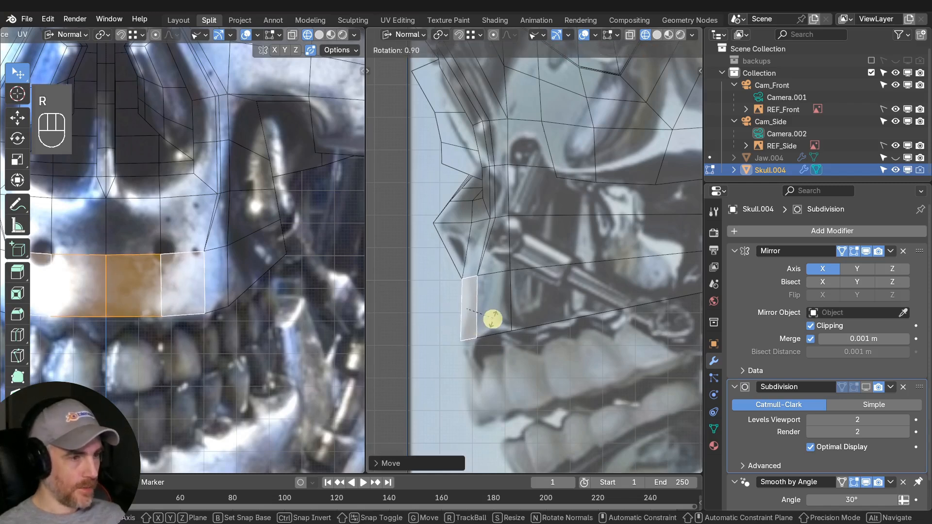
pyautogui.press('r')
pyautogui.click(492, 321)
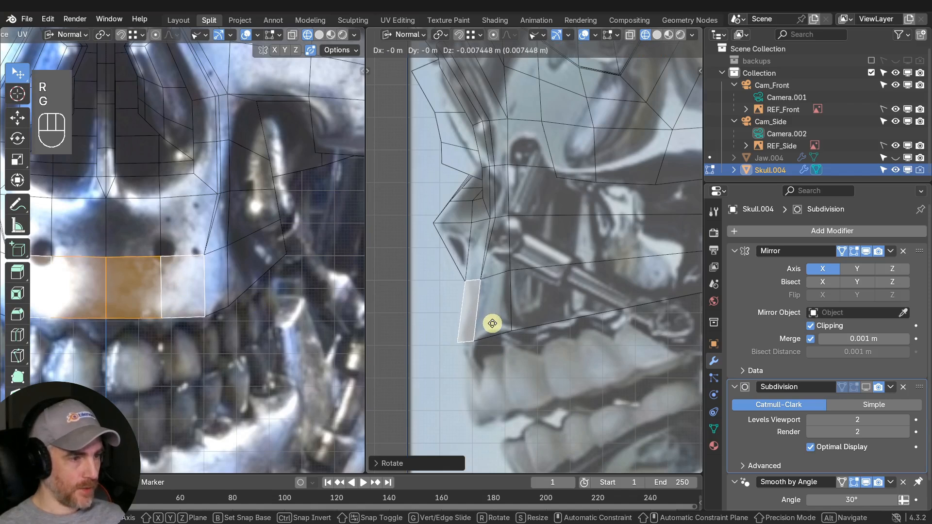
pyautogui.press('g')
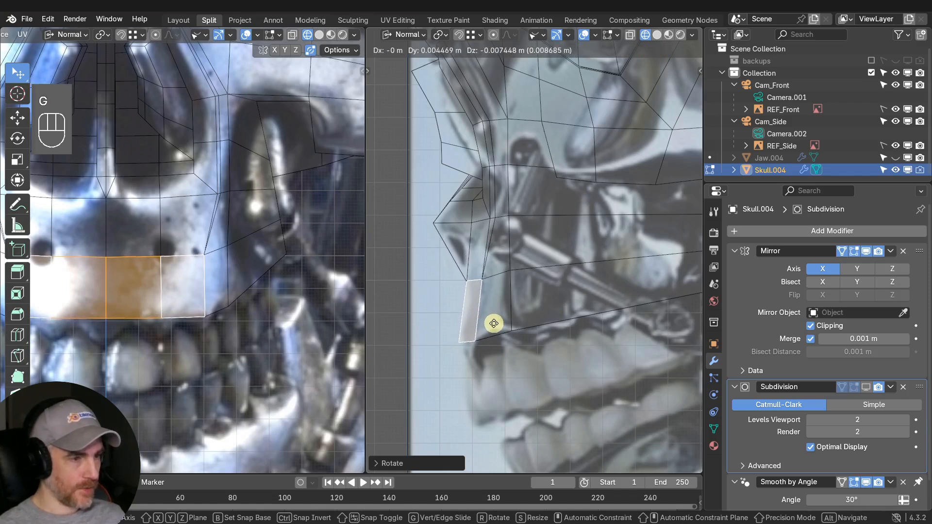
pyautogui.click(494, 323)
# Lower the centre vertex and the next two vertices on the jaw's bottom edge to the gum line in the front reference.
pyautogui.press('2')
pyautogui.press('1')
pyautogui.click(105, 319)
pyautogui.press('g')
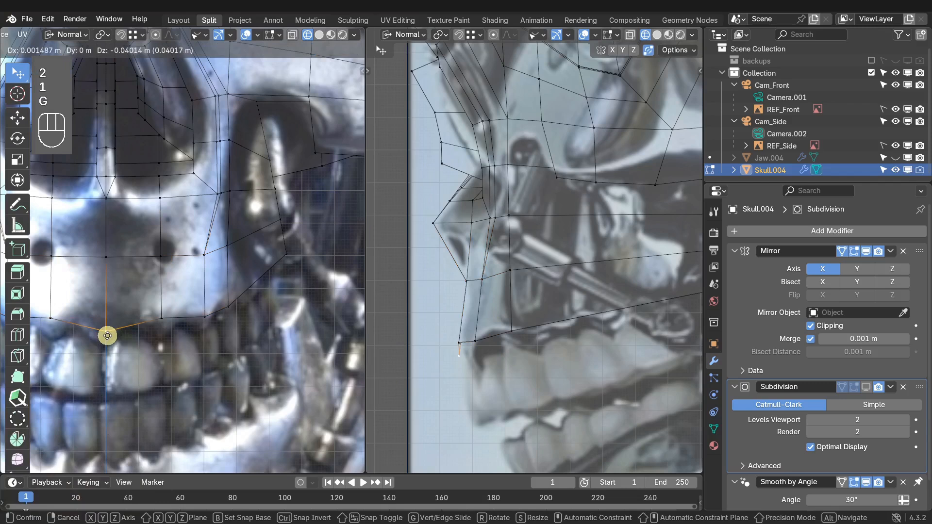
pyautogui.click(108, 335)
pyautogui.click(161, 319)
pyautogui.press('g')
pyautogui.click(167, 327)
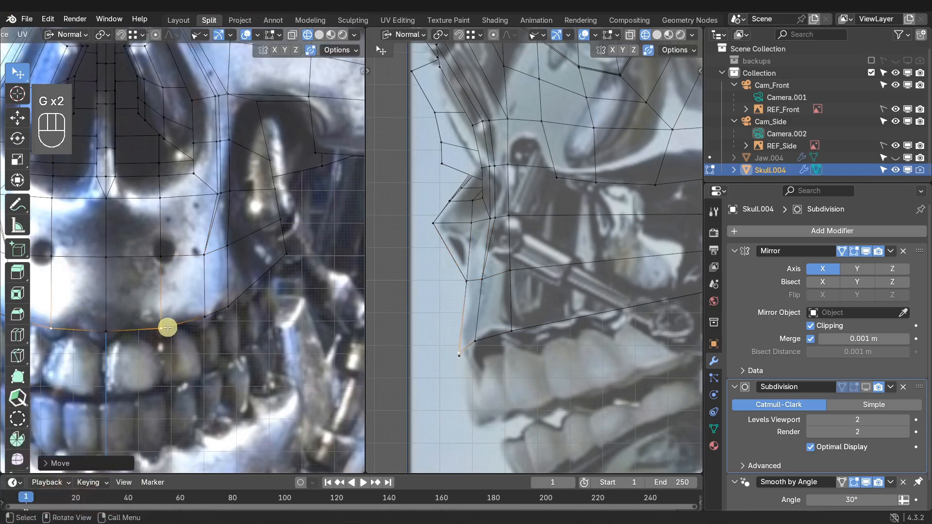
pyautogui.click(206, 316)
pyautogui.press('g')
pyautogui.click(207, 319)
# Move the outer lower front jaw face back and slightly up by about 0.043 m in the side view.
pyautogui.press('3')
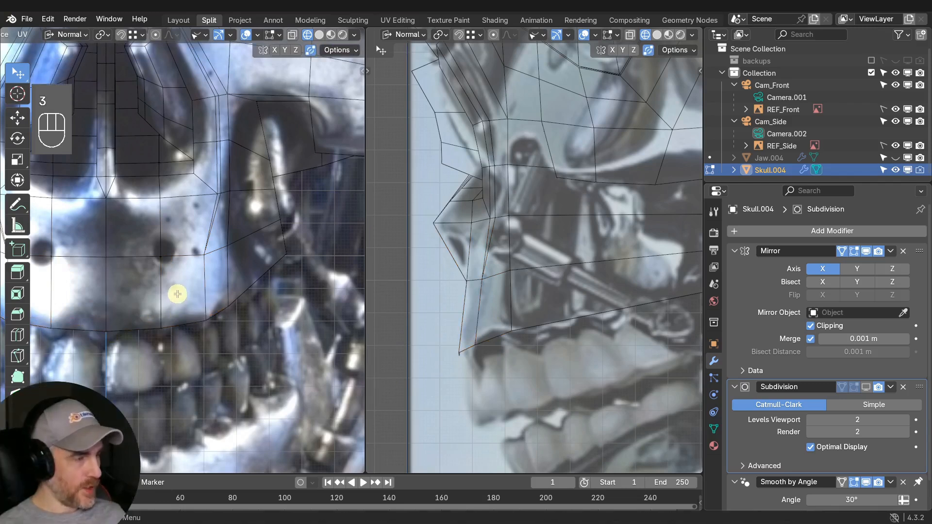
pyautogui.click(180, 287)
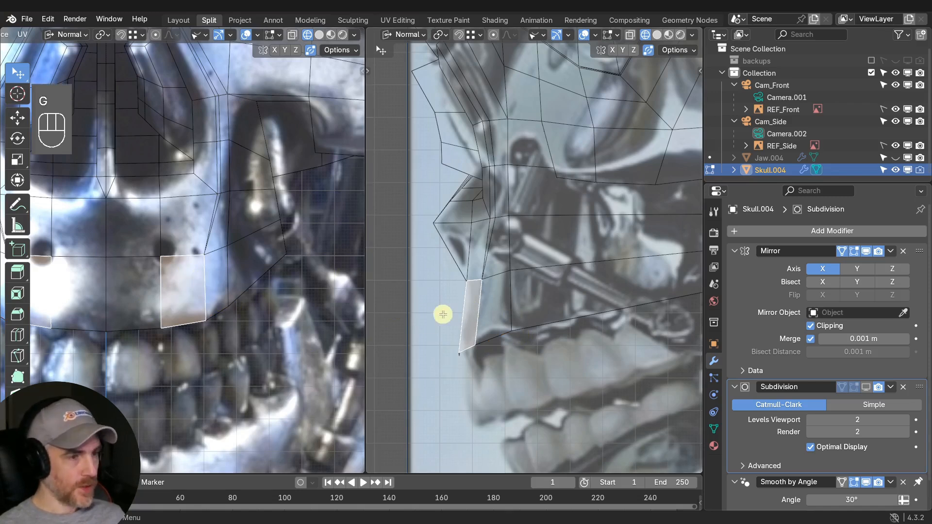
pyautogui.press('g')
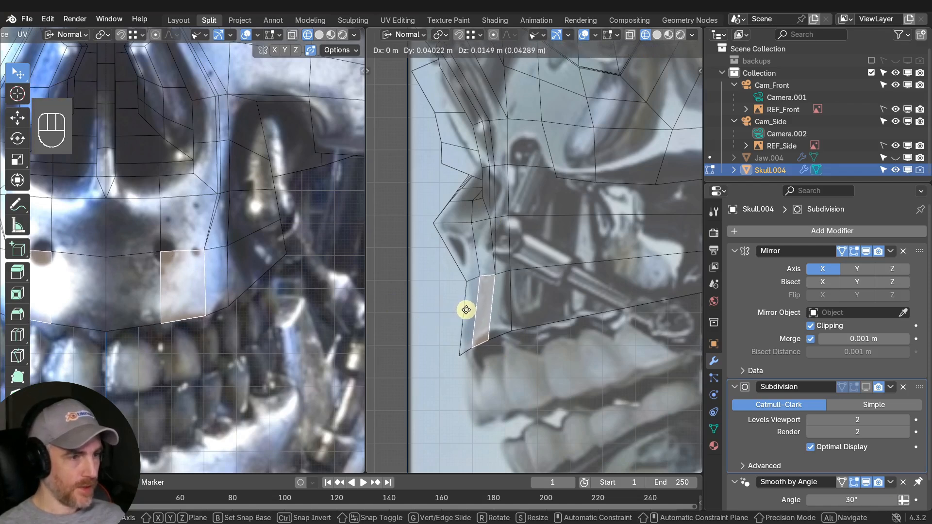
pyautogui.click(466, 310)
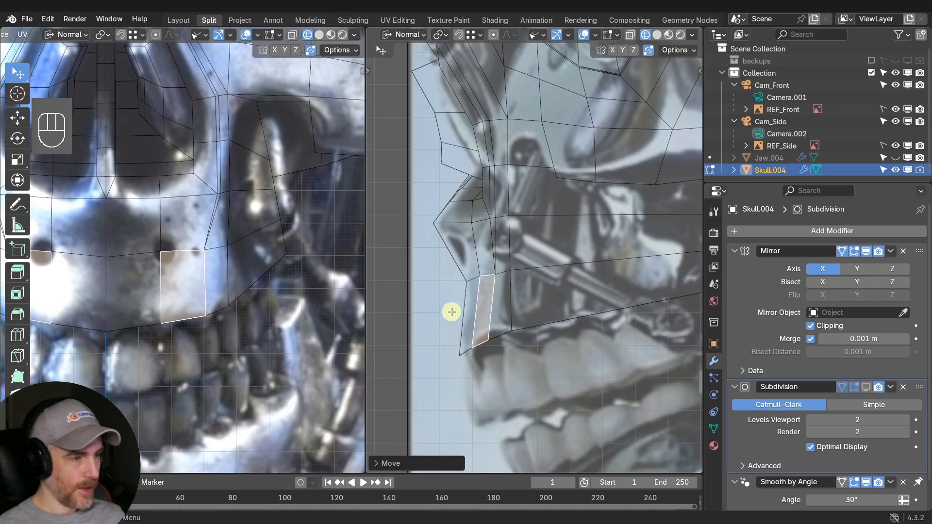
# Move and rotate the outer vertical edge of the lower front jaw face backward to round the jaw corner in the side view.
pyautogui.press('3')
pyautogui.press('2')
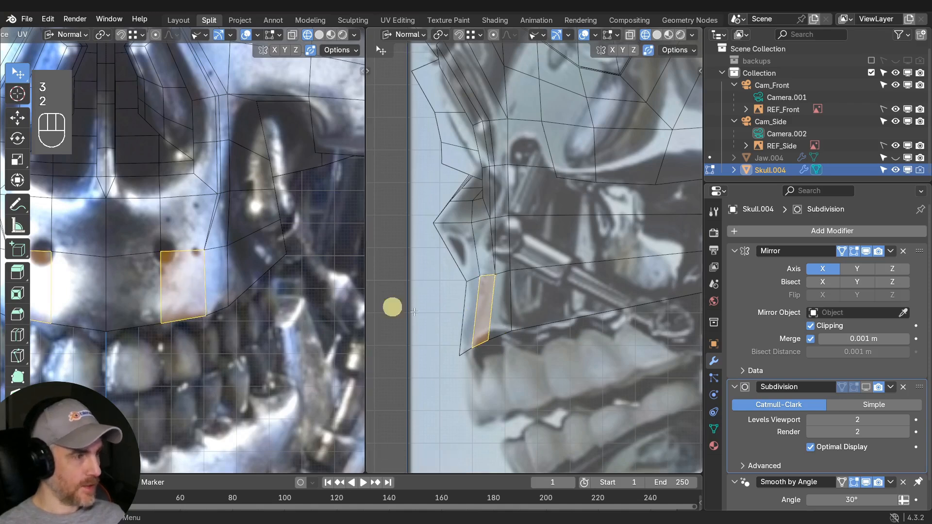
pyautogui.click(204, 273)
pyautogui.press('s')
pyautogui.click(529, 314)
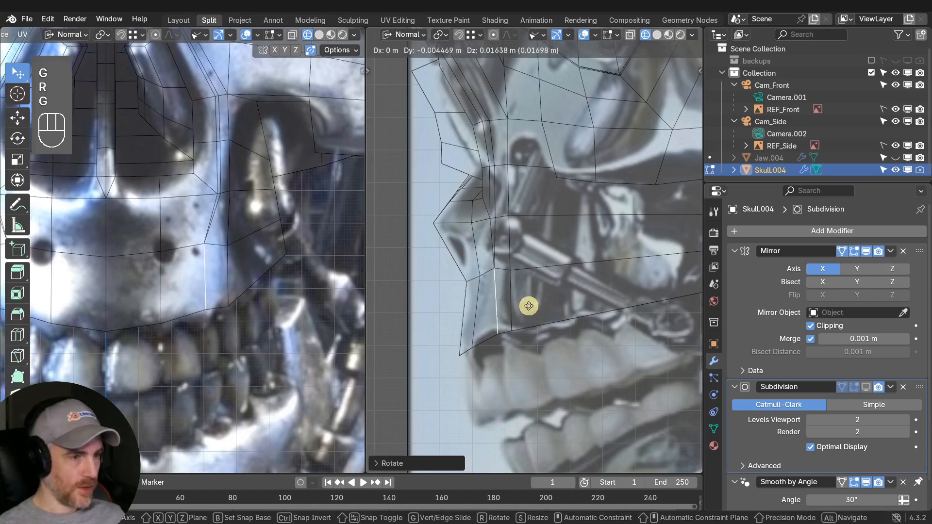
pyautogui.press('g')
pyautogui.click(535, 320)
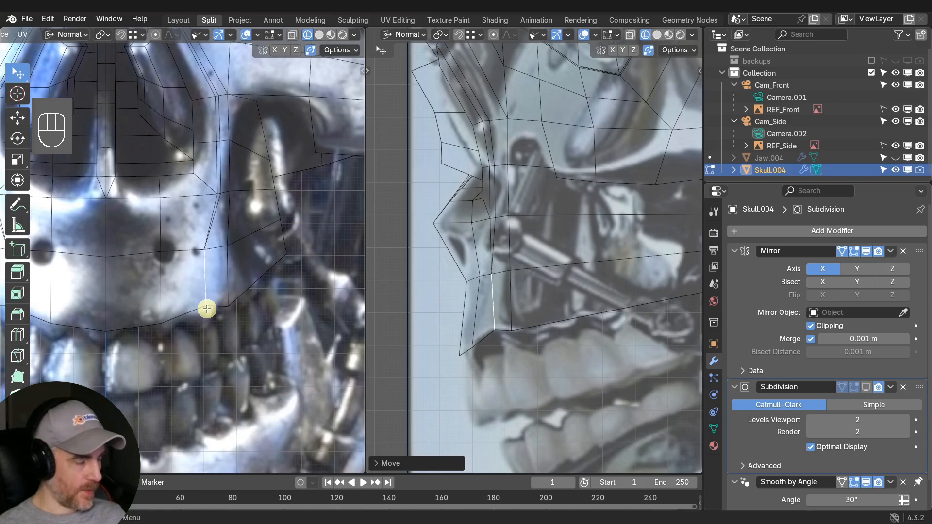
# Adjust the lower and upper vertices of the jaw's corner edge to follow the jaw outline in both references.
pyautogui.press('1')
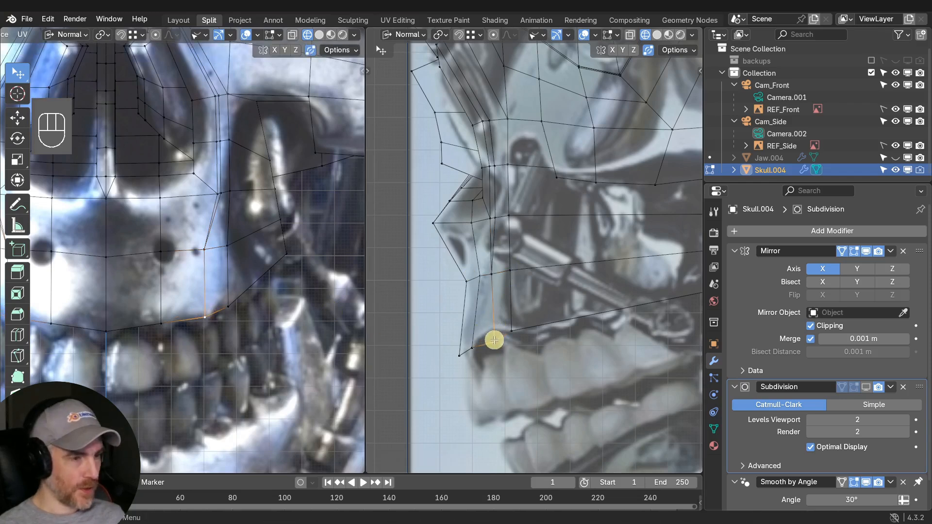
pyautogui.moveTo(494, 340); pyautogui.dragTo(492, 273)
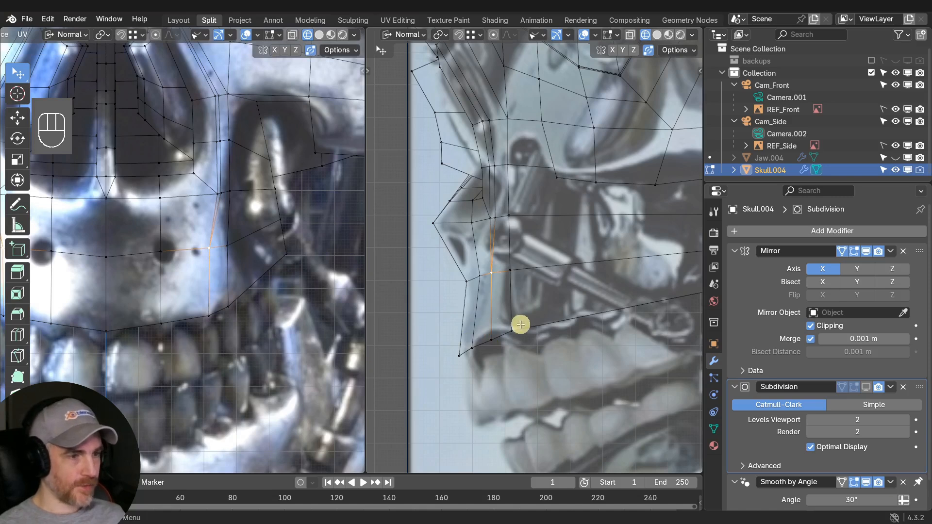
pyautogui.hotkey('ctrl', 'z')
# Edge-slide the next two stacked vertical edges on the side of the jaw further back in the side view.
pyautogui.press('2')
pyautogui.click(472, 287)
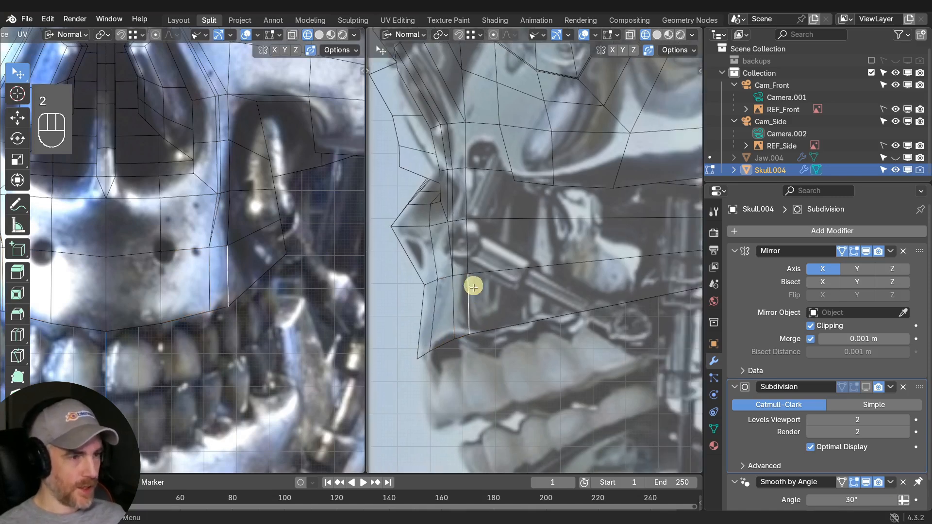
pyautogui.press('g')
pyautogui.press('g')
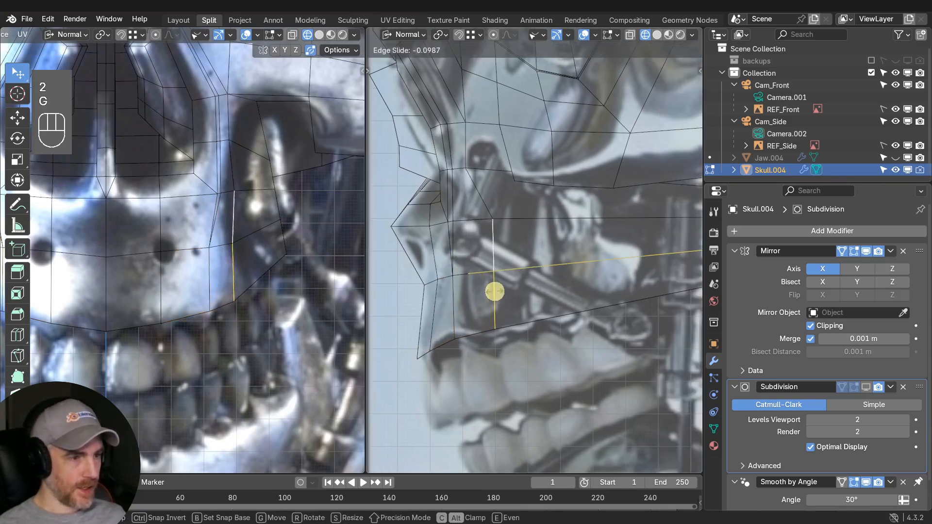
pyautogui.click(495, 290)
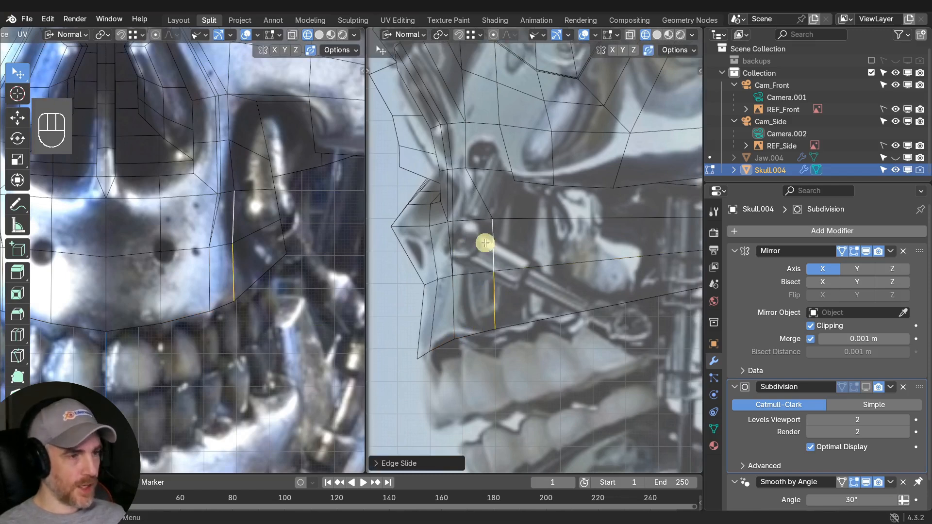
# Vertex-slide the vertex directly above the moved jaw edges down and back along its edge to even out the spacing.
pyautogui.hotkey('alt', 'z')
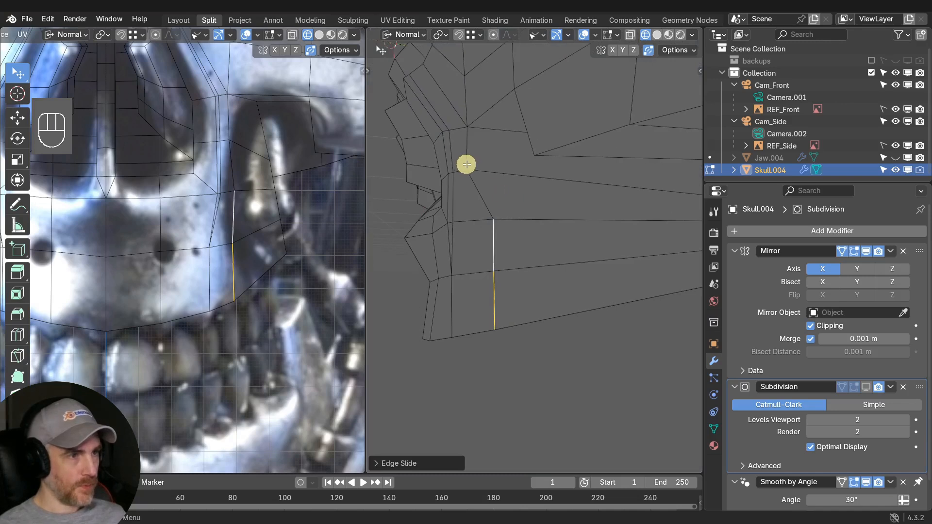
pyautogui.press('1')
pyautogui.click(467, 172)
pyautogui.press('g')
pyautogui.press('g')
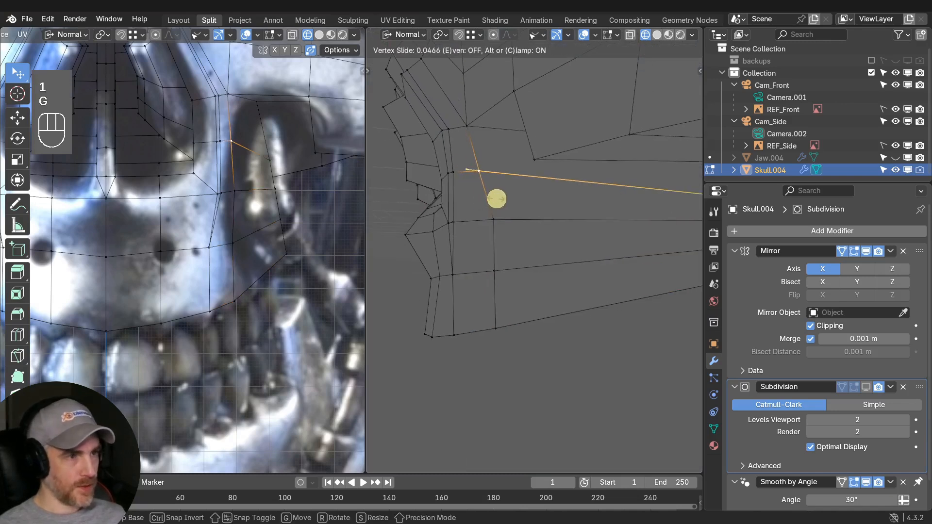
pyautogui.click(499, 199)
pyautogui.moveTo(501, 212); pyautogui.dragTo(550, 223, button='middle')
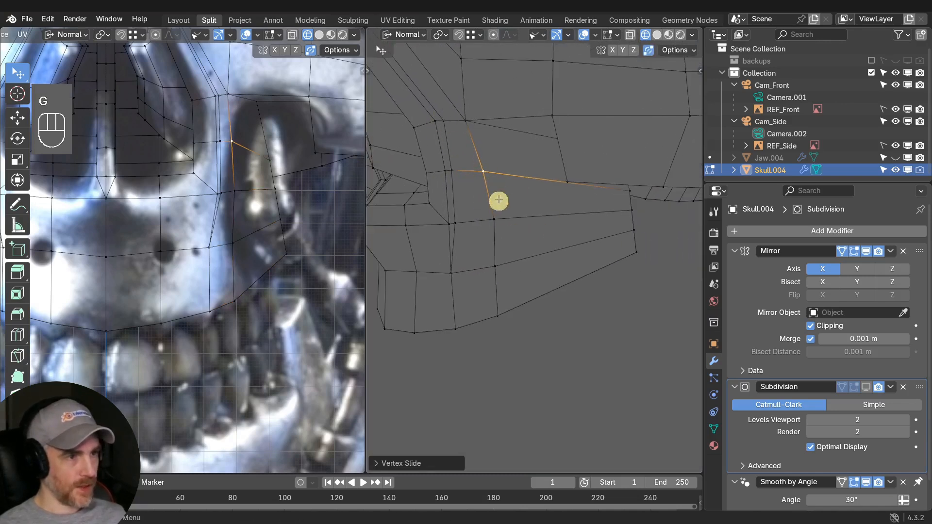
pyautogui.keyDown('alt'); pyautogui.moveTo(497, 274); pyautogui.dragTo(432, 324, button='middle'); pyautogui.keyUp('alt')
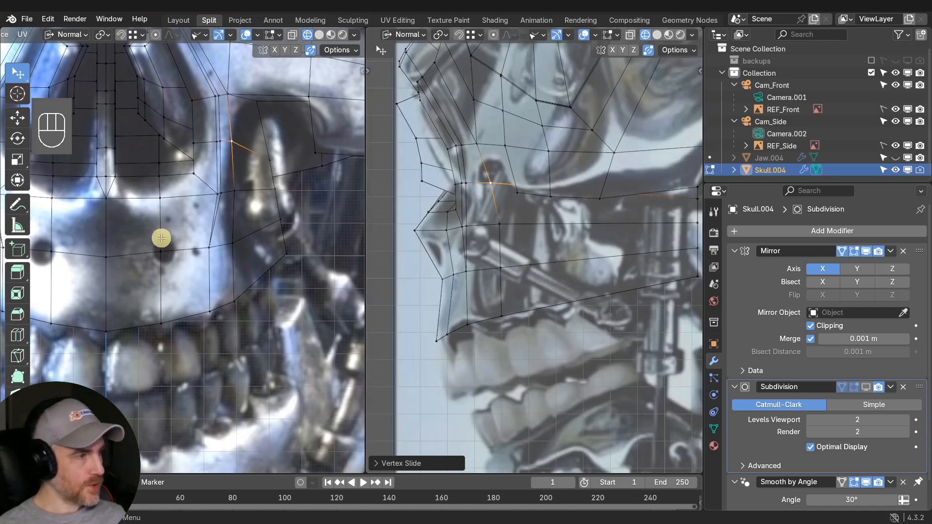
# Examine the lower jaw faces from the centre to the corner against the front and side references.
pyautogui.press('2')
pyautogui.press('3')
pyautogui.click(140, 279)
pyautogui.click(192, 275)
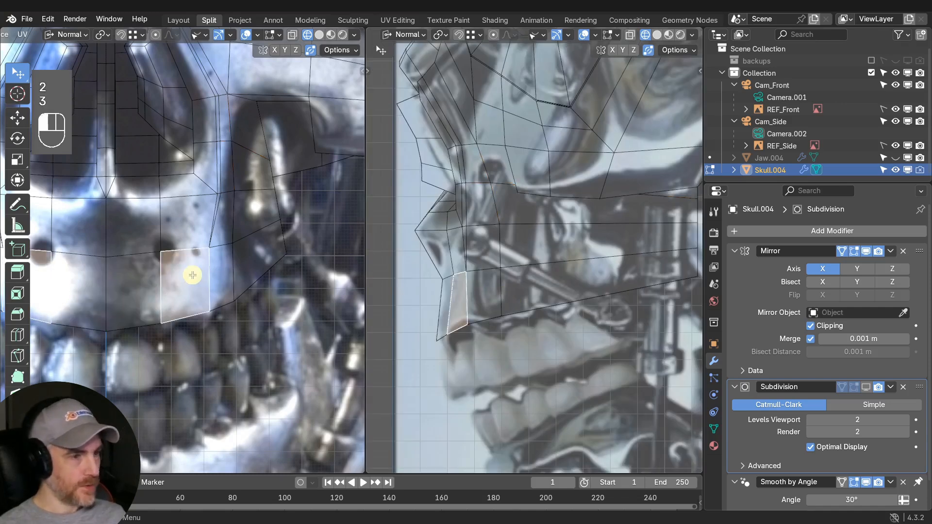
pyautogui.click(220, 273)
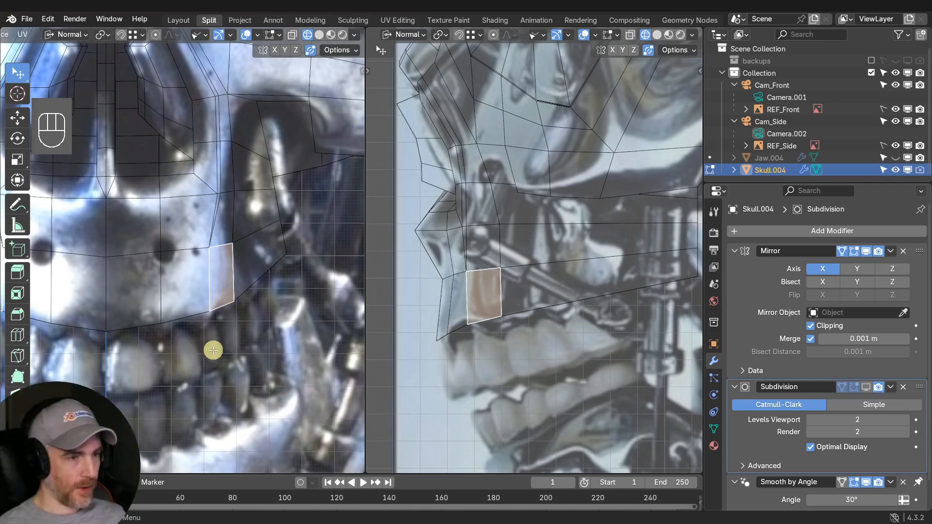
pyautogui.scroll(-3, 615, 315)
pyautogui.keyDown('shift'); pyautogui.moveTo(564, 290); pyautogui.dragTo(521, 292, button='middle'); pyautogui.keyUp('shift')
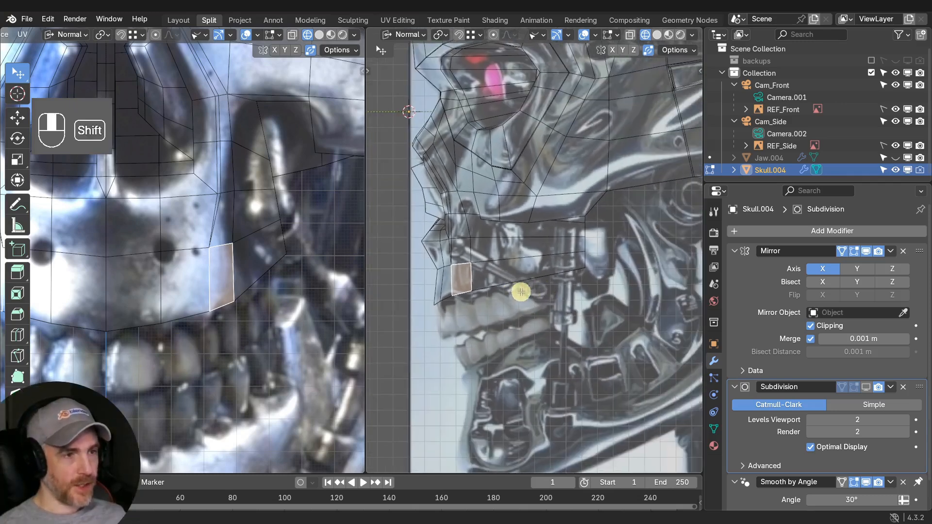
pyautogui.scroll(2, 520, 292)
pyautogui.keyDown('shift'); pyautogui.moveTo(481, 263); pyautogui.dragTo(552, 314, button='middle'); pyautogui.keyUp('shift')
# Take the front viewport out of the camera view and show the skull's side in solid shading.
pyautogui.press('KP_3')
pyautogui.scroll(1, 552, 271)
pyautogui.scroll(-6, 235, 250)
pyautogui.moveTo(283, 284)
pyautogui.keyDown('shift'); pyautogui.mouseDown(button='middle')
pyautogui.moveTo(282, 297)
pyautogui.moveTo(208, 299)
pyautogui.moveTo(223, 298)
pyautogui.moveTo(223, 283)
pyautogui.moveTo(228, 333)
pyautogui.moveTo(206, 275)
pyautogui.moveTo(208, 308)
pyautogui.mouseUp(button='middle'); pyautogui.keyUp('shift')
pyautogui.scroll(-4, 271, 286)
pyautogui.scroll(-1, 208, 300)
pyautogui.scroll(2, 224, 282)
pyautogui.click(319, 35)
pyautogui.scroll(-1, 205, 275)
pyautogui.scroll(-1, 207, 287)
pyautogui.scroll(2, 206, 303)
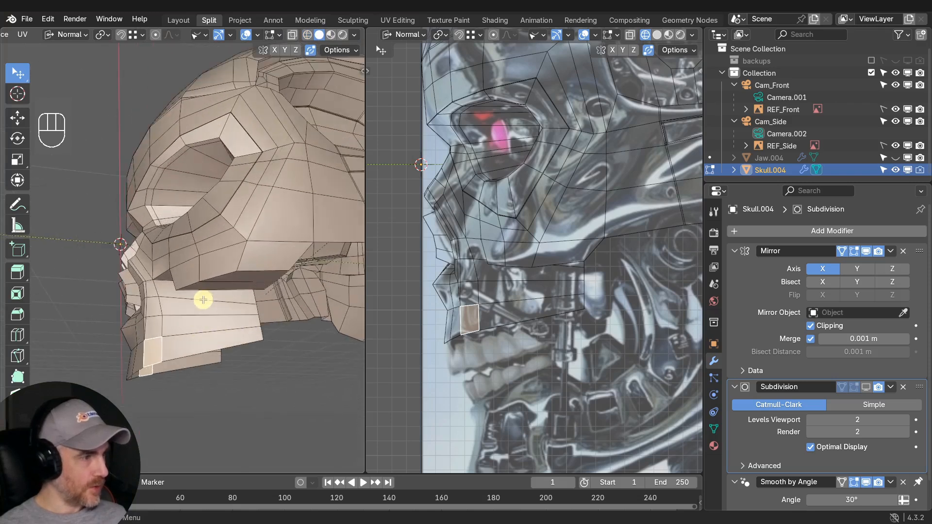
# Add three evenly spaced vertical loop cuts through the long faces on the side of the upper jaw.
pyautogui.hotkey('ctrl', 'r')
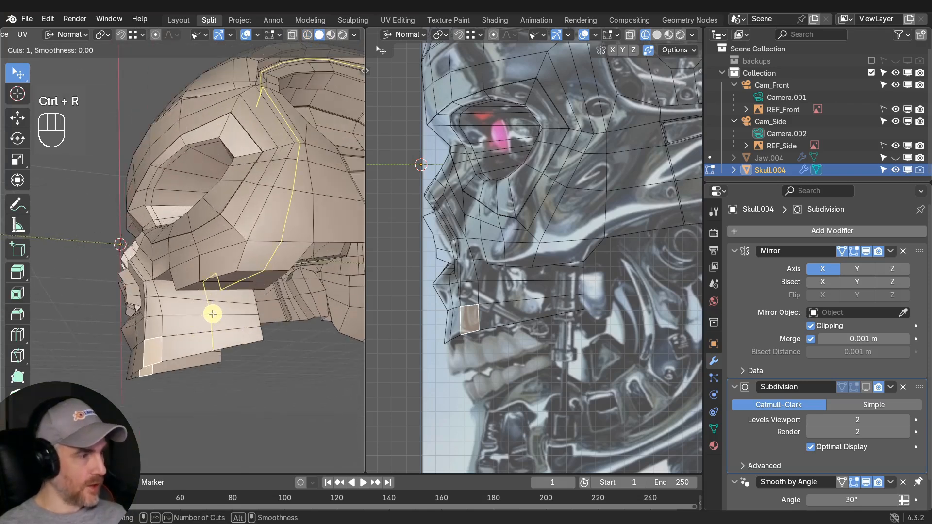
pyautogui.scroll(1, 213, 314)
pyautogui.scroll(1, 213, 314)
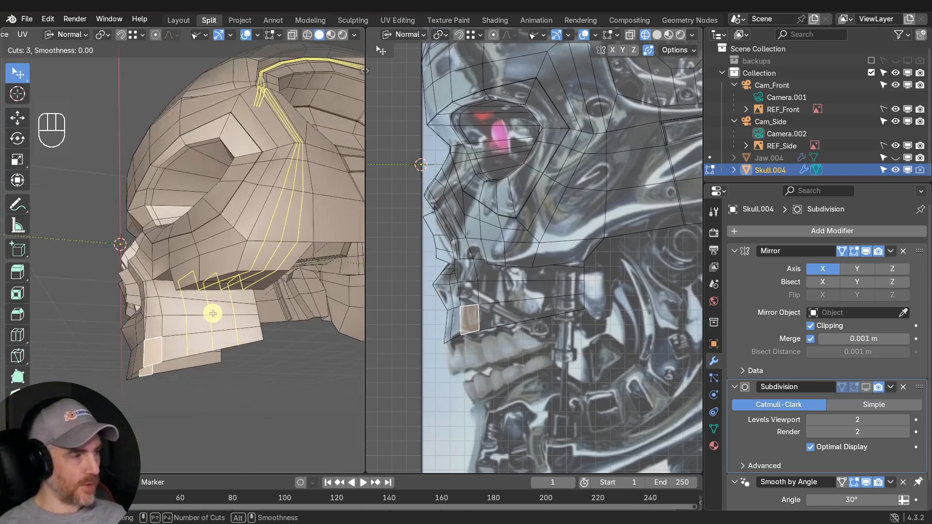
pyautogui.click(213, 314)
pyautogui.rightClick(213, 314)
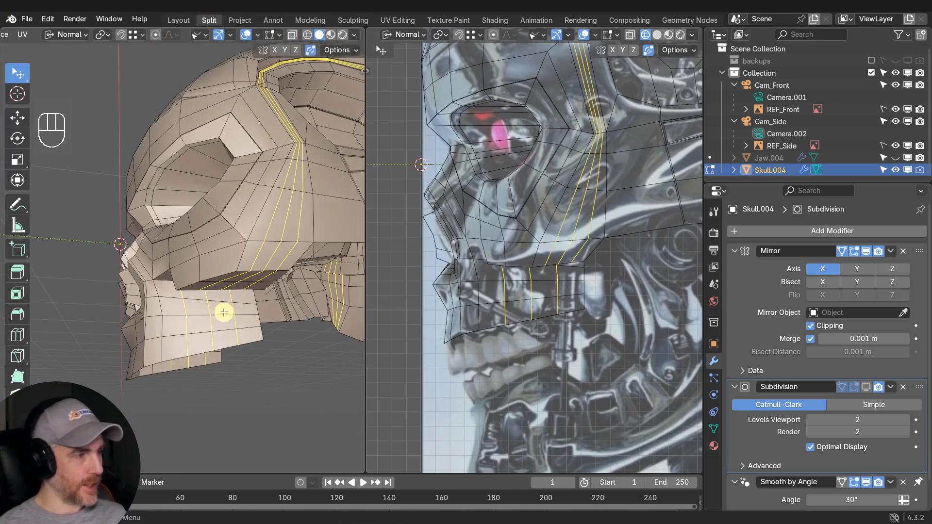
pyautogui.moveTo(209, 326); pyautogui.dragTo(213, 350, button='middle')
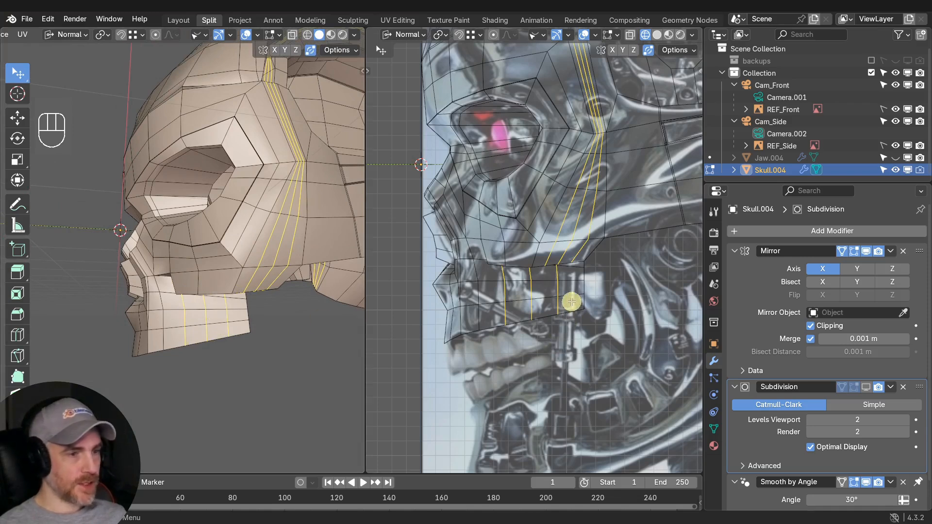
# Examine how the new edge loops run across the jaw, cheekbone and cranium, using a maximized perspective viewport.
pyautogui.scroll(2, 580, 307)
pyautogui.click(593, 358)
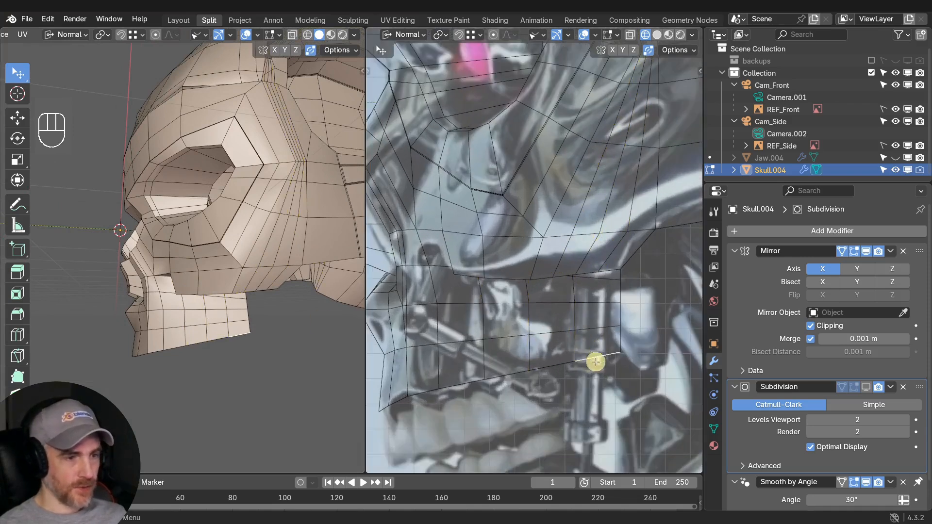
pyautogui.scroll(1, 598, 362)
pyautogui.keyDown('shift'); pyautogui.moveTo(289, 218); pyautogui.dragTo(258, 246, button='middle'); pyautogui.keyUp('shift')
pyautogui.moveTo(264, 156); pyautogui.dragTo(233, 192, button='middle')
pyautogui.keyDown('shift'); pyautogui.moveTo(233, 191); pyautogui.dragTo(220, 243, button='middle'); pyautogui.keyUp('shift')
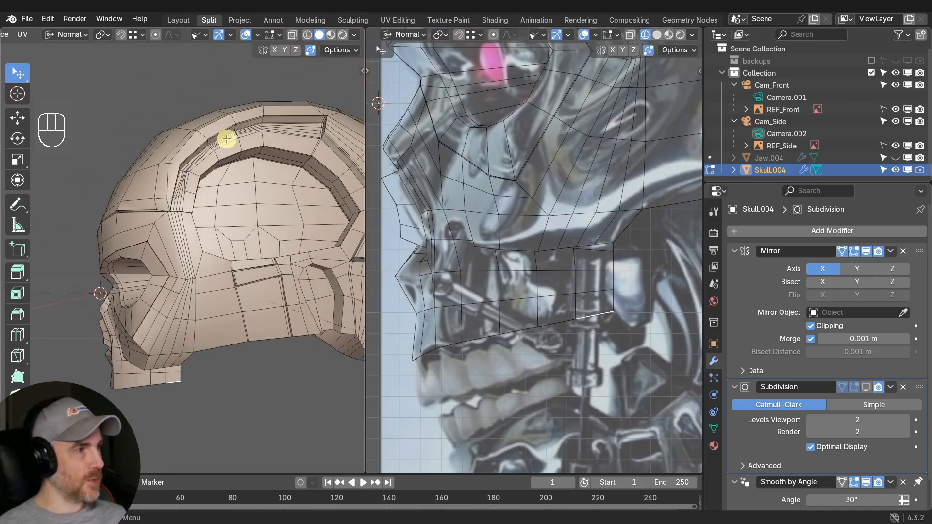
pyautogui.keyDown('shift'); pyautogui.moveTo(183, 282); pyautogui.dragTo(287, 247, button='middle'); pyautogui.keyUp('shift')
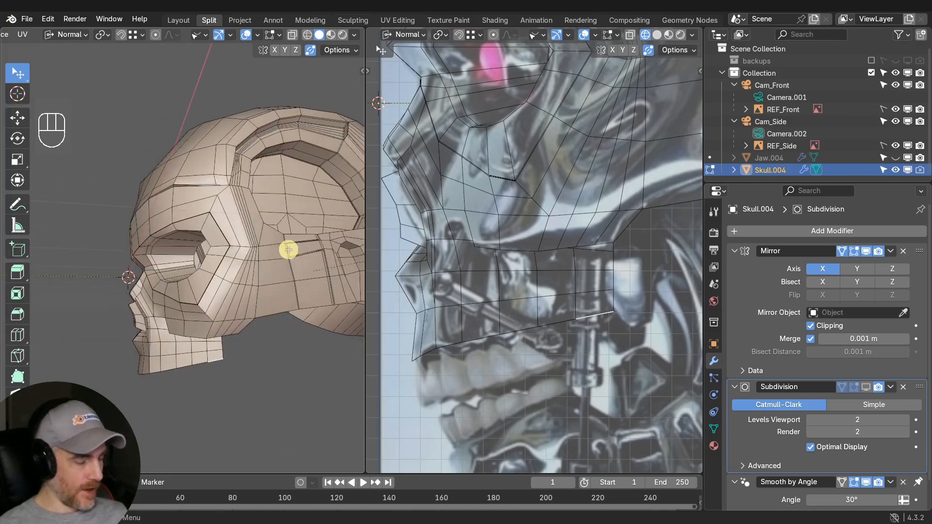
pyautogui.hotkey('ctrl', 'space')
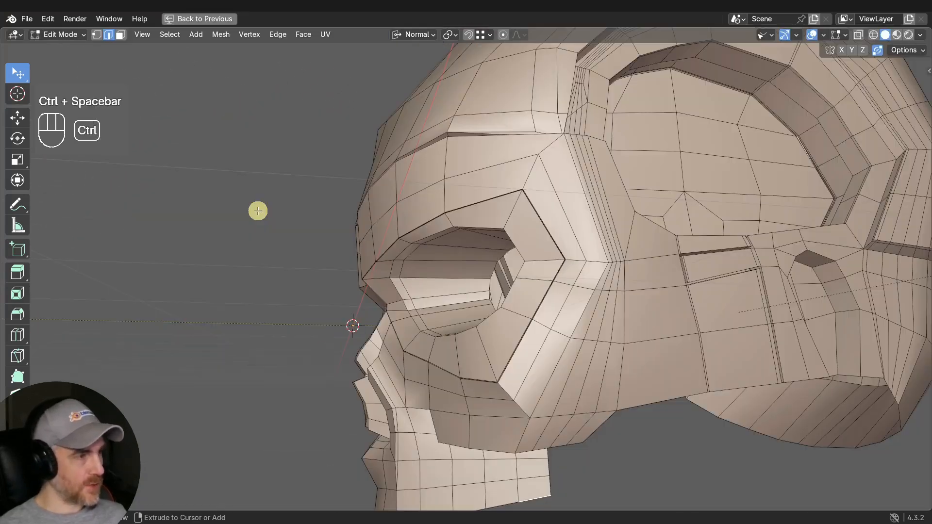
pyautogui.scroll(-3, 256, 210)
pyautogui.keyDown('shift'); pyautogui.moveTo(416, 242); pyautogui.dragTo(447, 248, button='middle'); pyautogui.keyUp('shift')
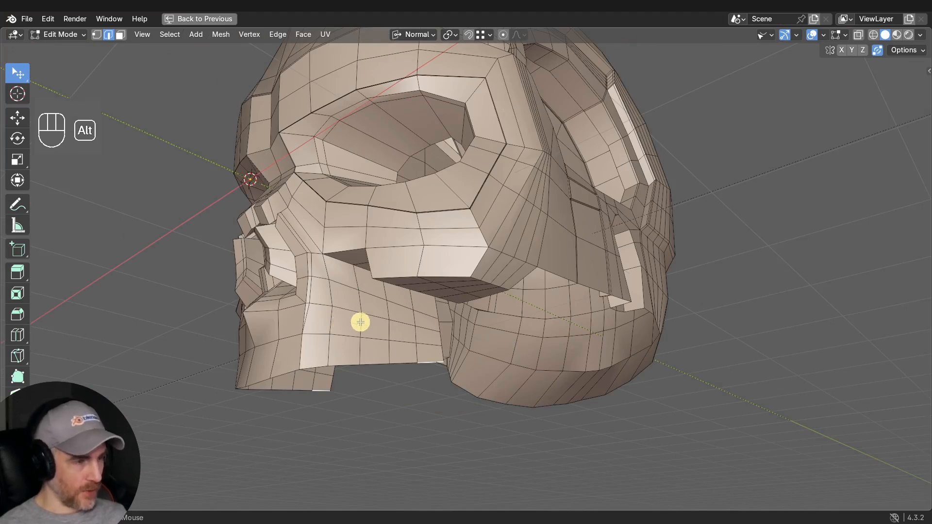
# Select one of the new vertical edge loops on the upper jaw's side and deselect its segments across the jaw.
pyautogui.keyDown('alt'); pyautogui.click(360, 323); pyautogui.keyUp('alt')
pyautogui.moveTo(358, 290); pyautogui.dragTo(418, 306, button='middle')
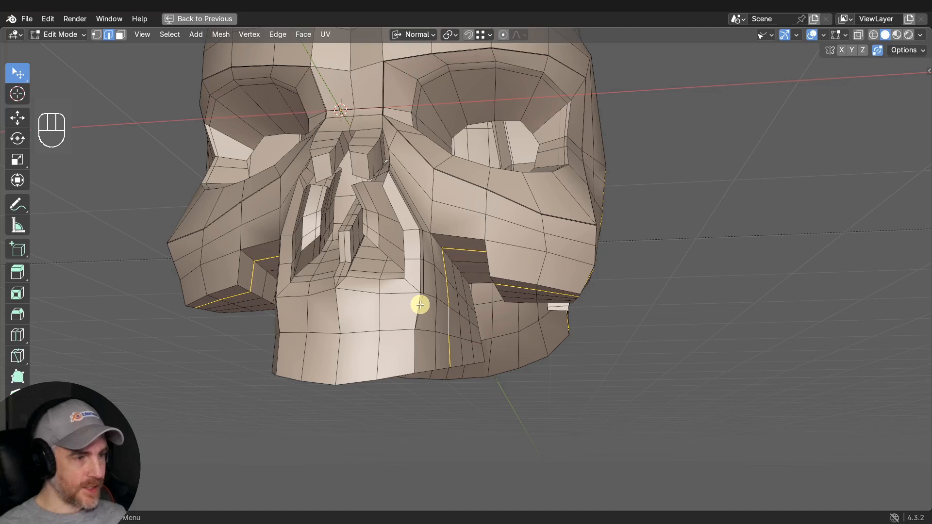
pyautogui.press('c')
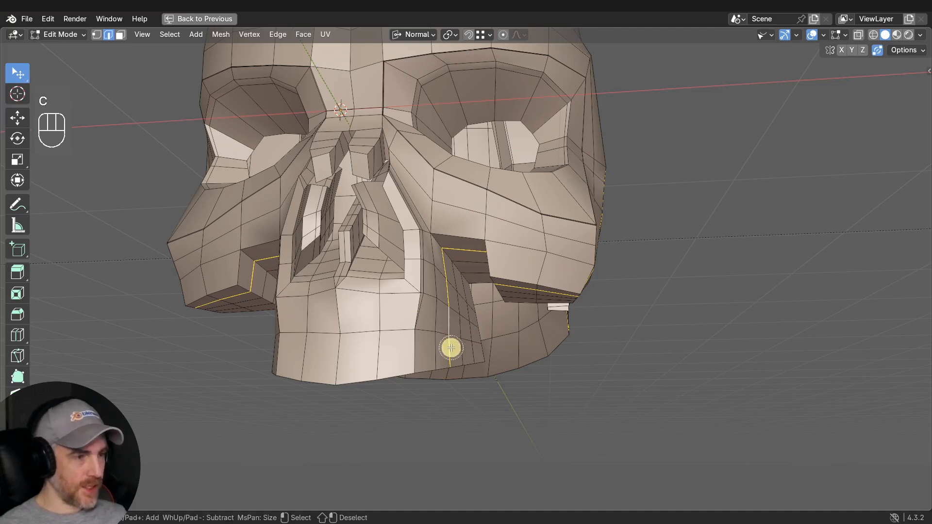
pyautogui.middleClick(458, 258)
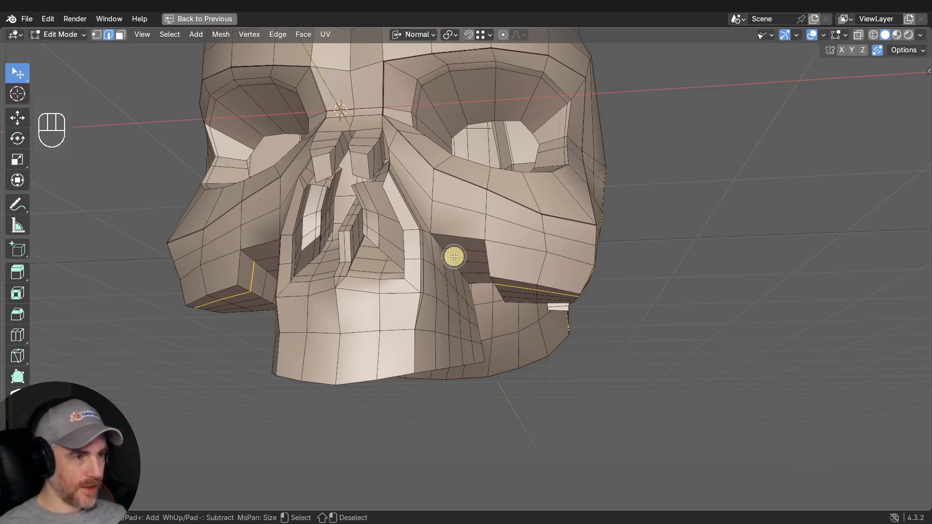
pyautogui.rightClick(454, 256)
# Deselect the edge loop's remaining inner segments beneath the cheekbone, keeping only the part running along the cheek and cranium.
pyautogui.moveTo(447, 252); pyautogui.dragTo(474, 262, button='middle')
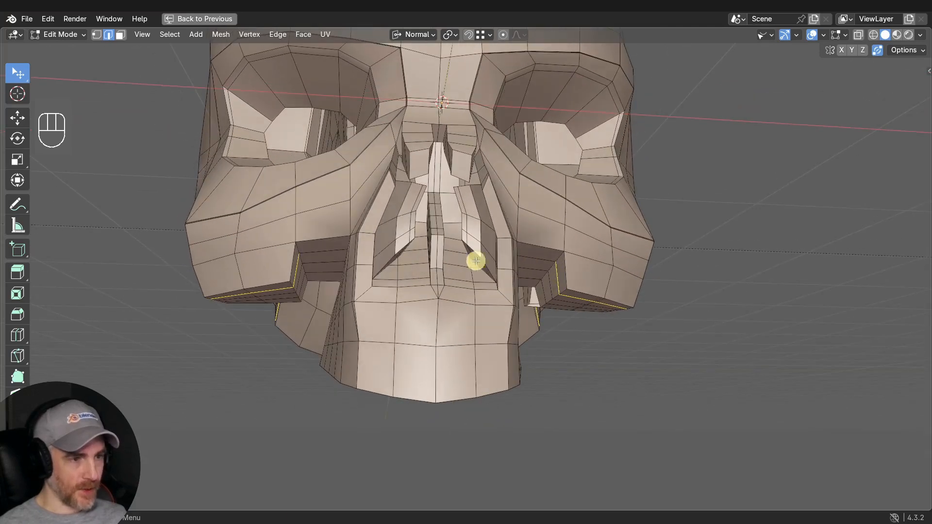
pyautogui.press('c')
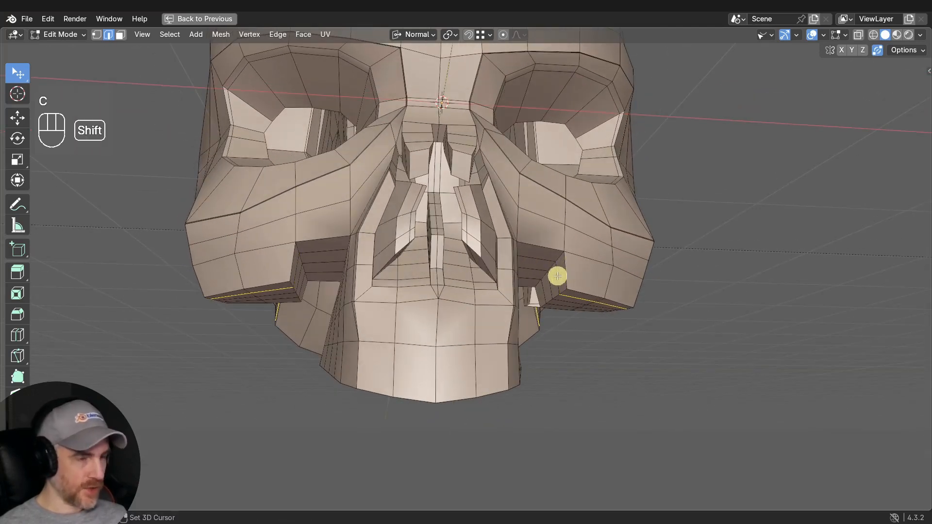
pyautogui.rightClick(557, 273)
pyautogui.moveTo(557, 272); pyautogui.dragTo(514, 275, button='middle')
pyautogui.press('c')
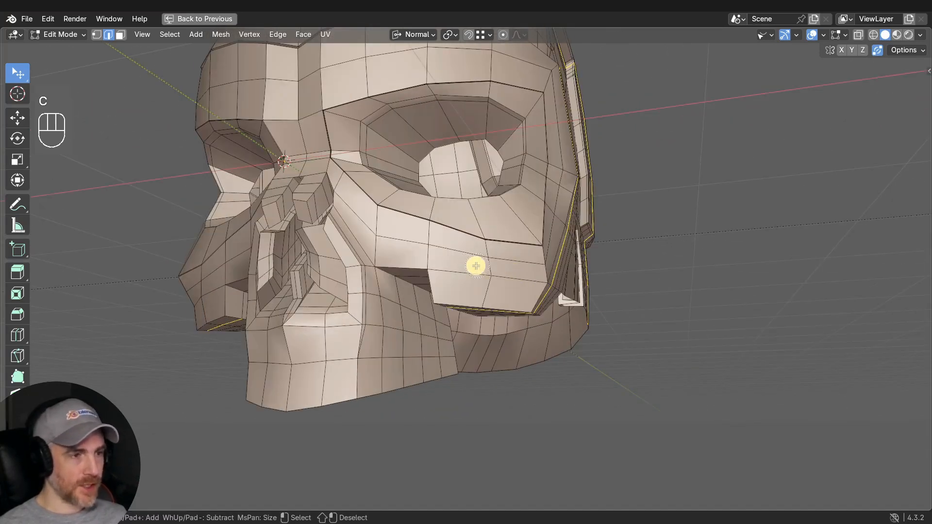
pyautogui.rightClick(467, 256)
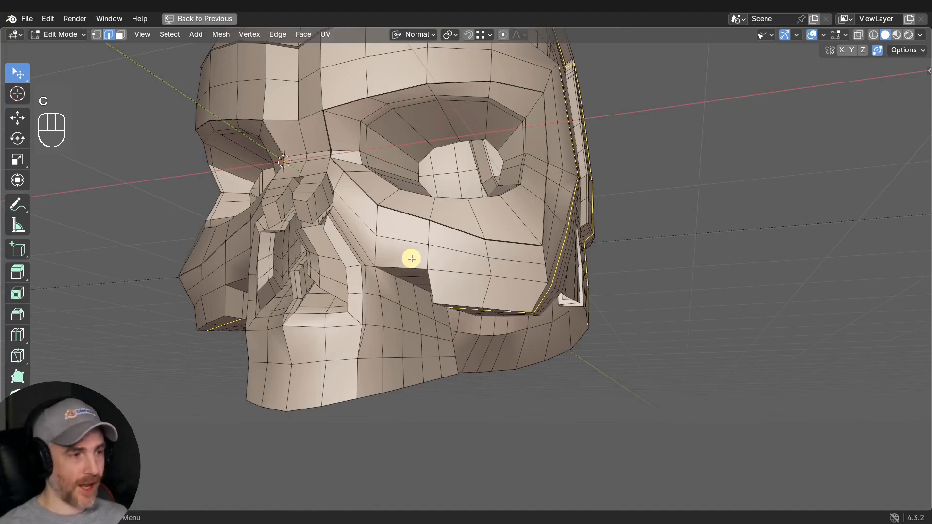
# Edge-slide the remaining cheek and cranium loop by a factor of 1.0 onto the neighbouring edge loop.
pyautogui.moveTo(412, 258); pyautogui.dragTo(358, 274, button='middle')
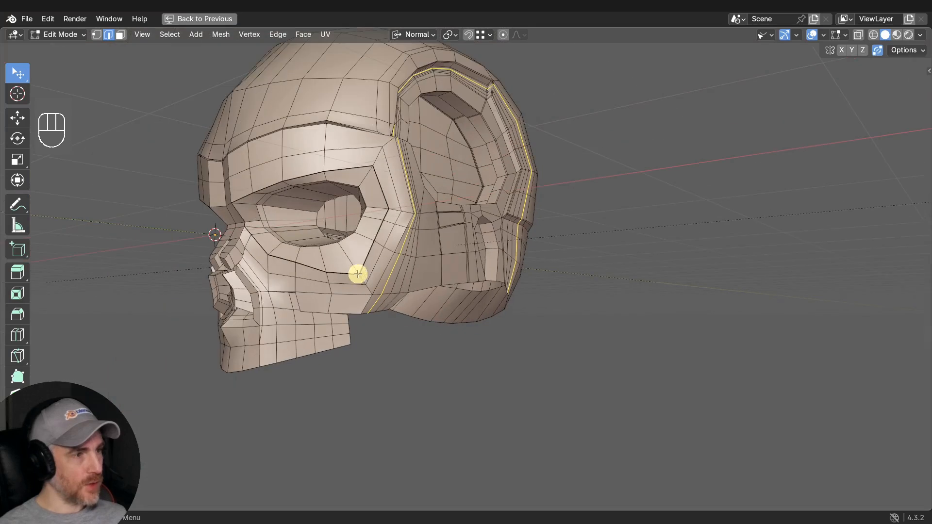
pyautogui.press('g')
pyautogui.press('g')
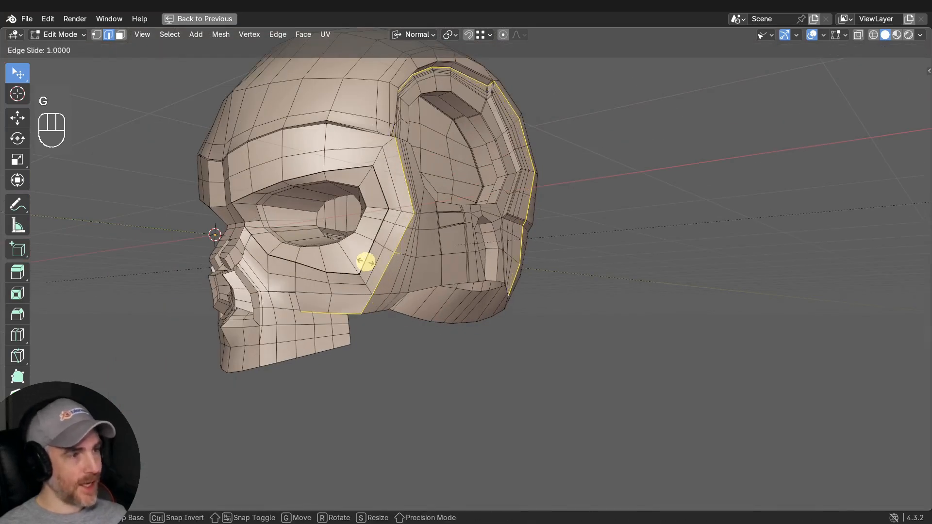
pyautogui.click(387, 266)
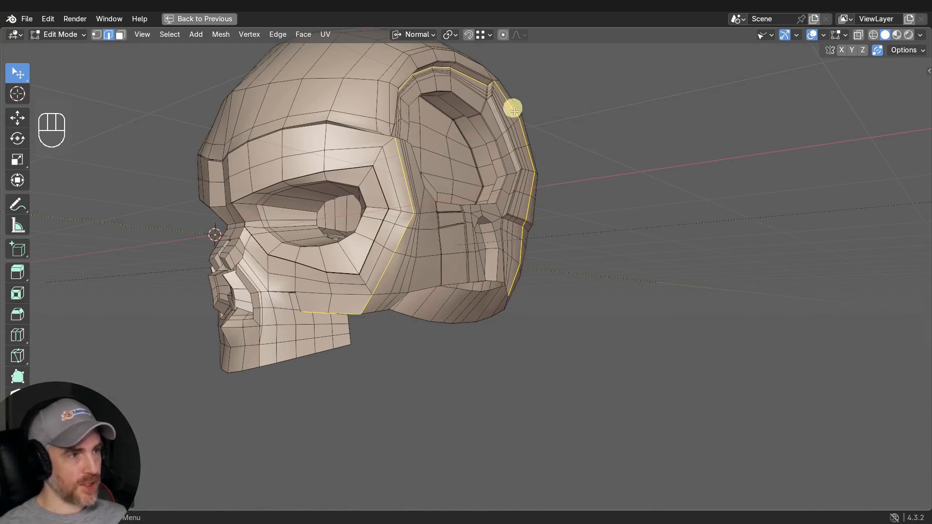
# Switch off Auto Merge Vertices, merge the whole mesh by distance, and switch Auto Merge Vertices back on.
pyautogui.click(877, 51)
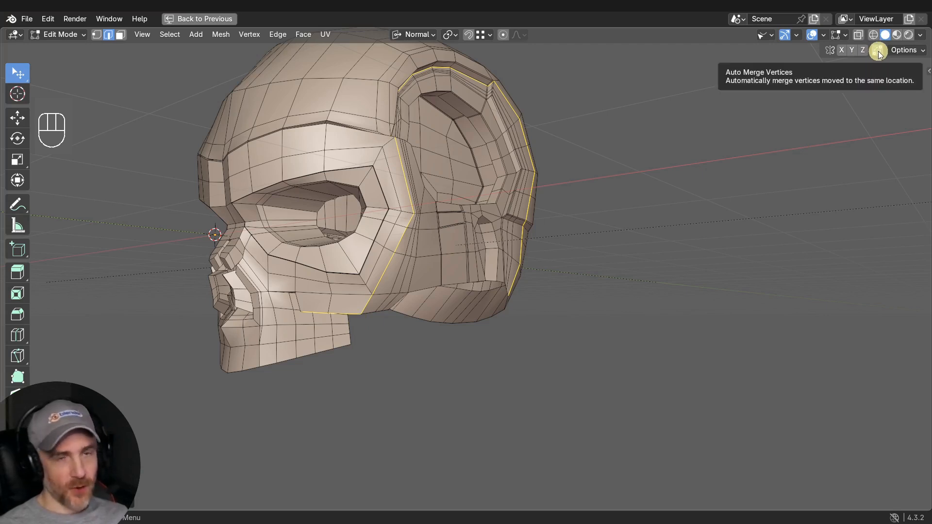
pyautogui.press('a')
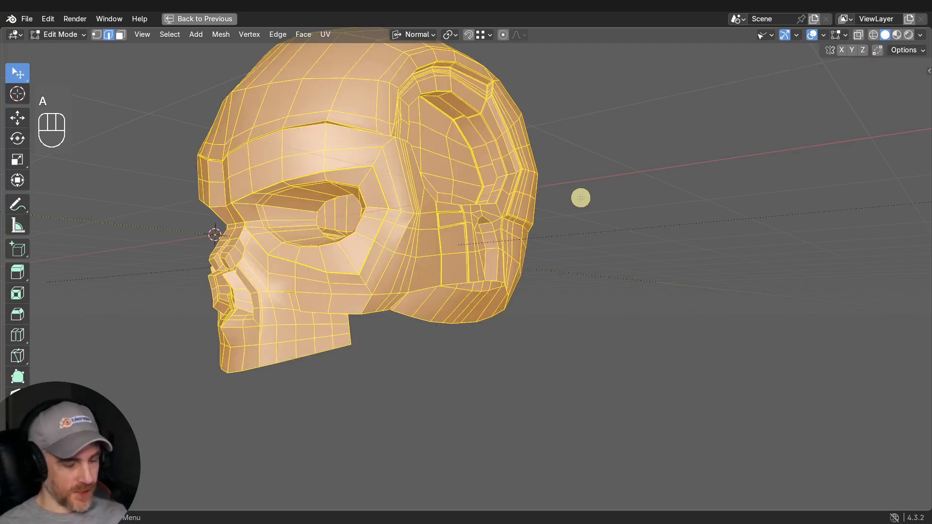
pyautogui.press('m')
pyautogui.click(548, 239)
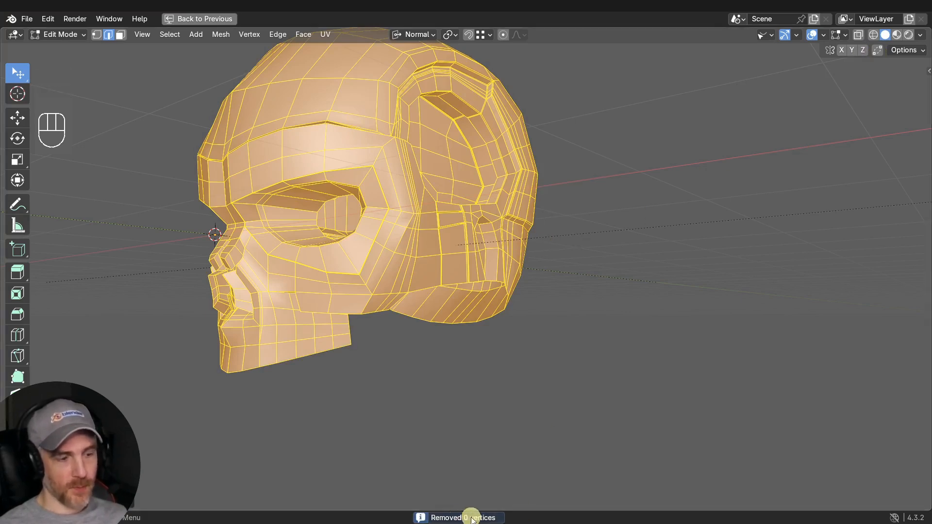
pyautogui.click(878, 51)
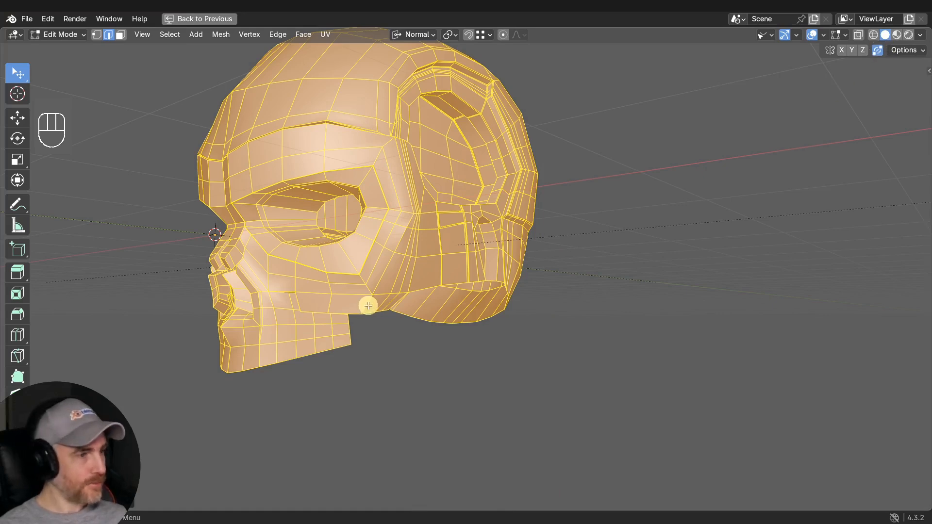
# Clear the selection and examine the upper jaw and cheekbone topology from the front and the side.
pyautogui.moveTo(368, 306)
pyautogui.mouseDown(button='middle')
pyautogui.moveTo(366, 283)
pyautogui.moveTo(329, 275)
pyautogui.moveTo(345, 167)
pyautogui.moveTo(287, 270)
pyautogui.moveTo(400, 298)
pyautogui.moveTo(358, 281)
pyautogui.moveTo(297, 222)
pyautogui.moveTo(375, 292)
pyautogui.mouseUp(button='middle')
pyautogui.keyDown('shift'); pyautogui.moveTo(374, 291); pyautogui.dragTo(423, 279, button='middle'); pyautogui.keyUp('shift')
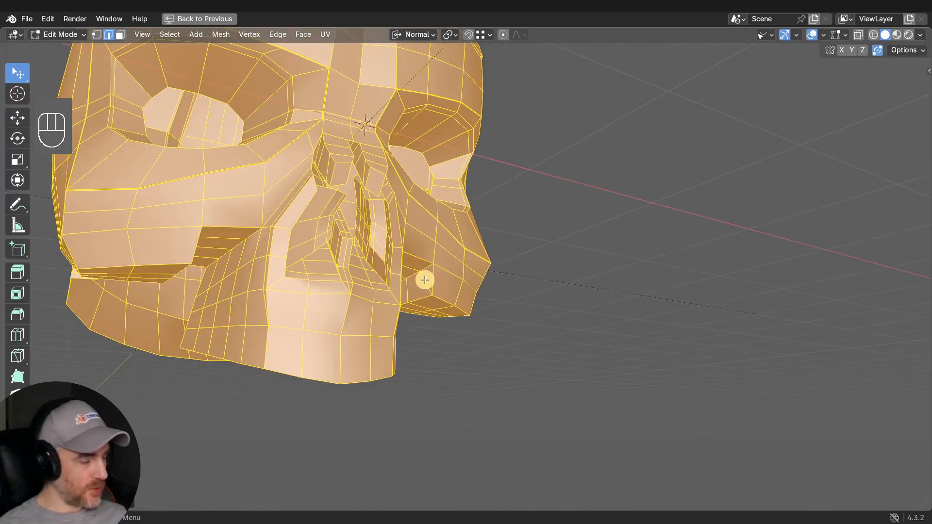
pyautogui.press('a')
pyautogui.press('a')
pyautogui.scroll(3, 425, 280)
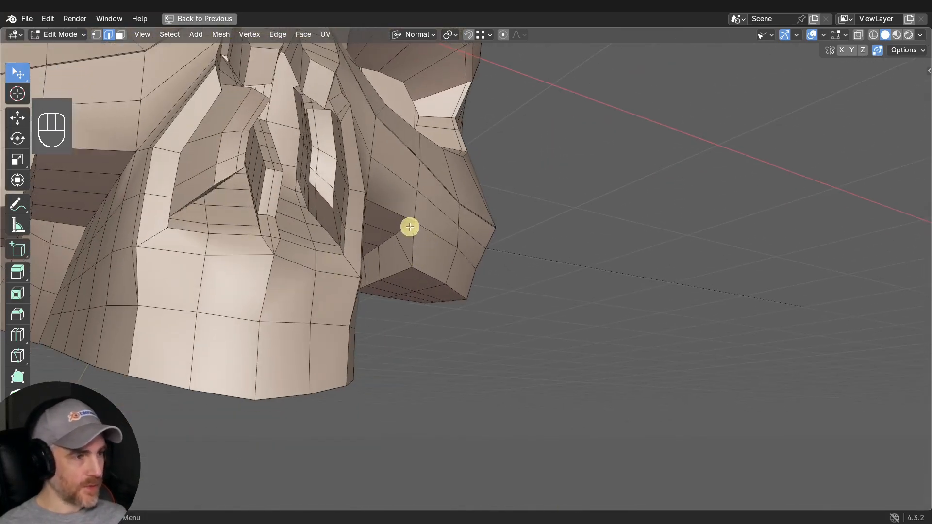
pyautogui.moveTo(423, 254); pyautogui.dragTo(392, 234, button='middle')
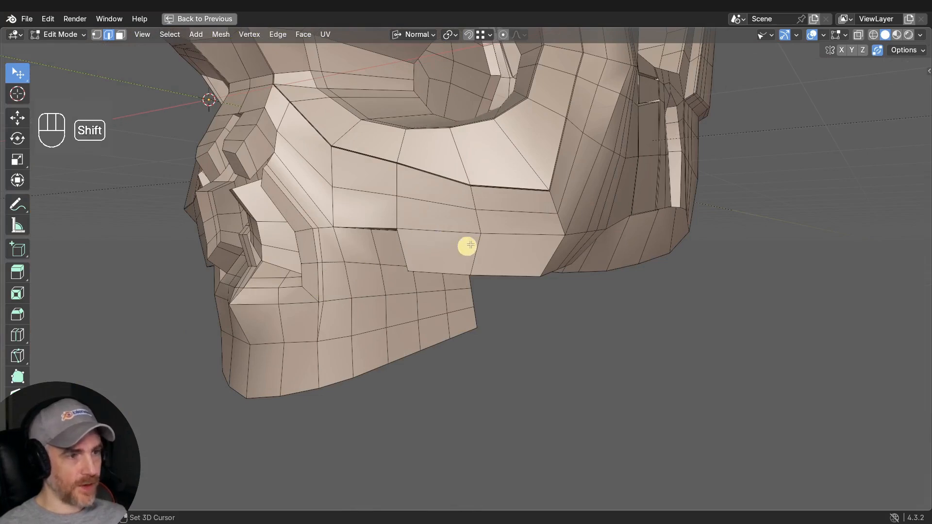
pyautogui.moveTo(470, 245); pyautogui.dragTo(341, 233, button='middle')
pyautogui.scroll(-1, 359, 248)
pyautogui.keyDown('shift'); pyautogui.moveTo(389, 253); pyautogui.dragTo(392, 302, button='middle'); pyautogui.keyUp('shift')
pyautogui.scroll(-1, 388, 277)
pyautogui.scroll(-1, 431, 251)
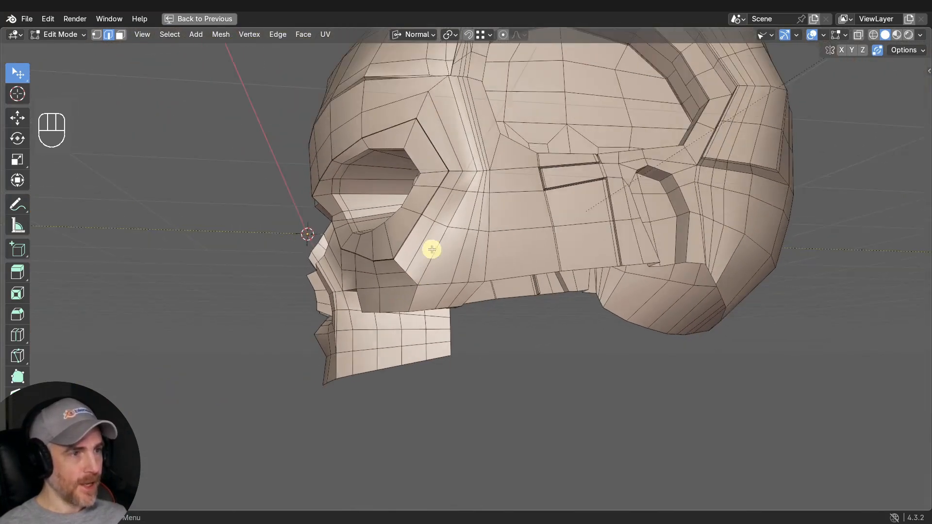
pyautogui.scroll(-1, 437, 248)
# Examine the closely spaced edge loops where the brow meets the front of the temple recess.
pyautogui.moveTo(432, 250)
pyautogui.keyDown('shift'); pyautogui.mouseDown(button='middle')
pyautogui.moveTo(412, 333)
pyautogui.moveTo(437, 252)
pyautogui.moveTo(435, 278)
pyautogui.moveTo(440, 264)
pyautogui.mouseUp(button='middle'); pyautogui.keyUp('shift')
pyautogui.scroll(3, 440, 252)
pyautogui.moveTo(440, 265); pyautogui.dragTo(450, 306, button='middle')
pyautogui.scroll(1, 439, 276)
pyautogui.scroll(1, 449, 306)
pyautogui.scroll(-1, 450, 305)
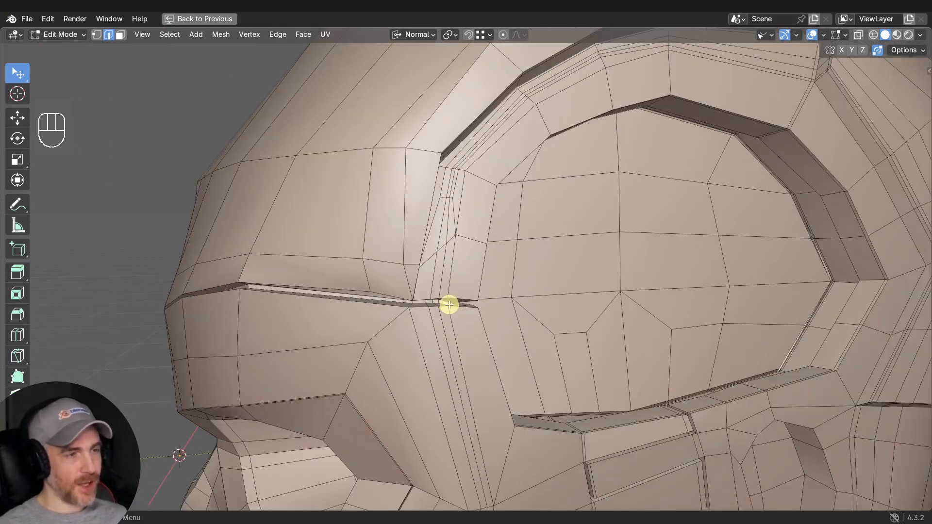
pyautogui.scroll(-1, 449, 305)
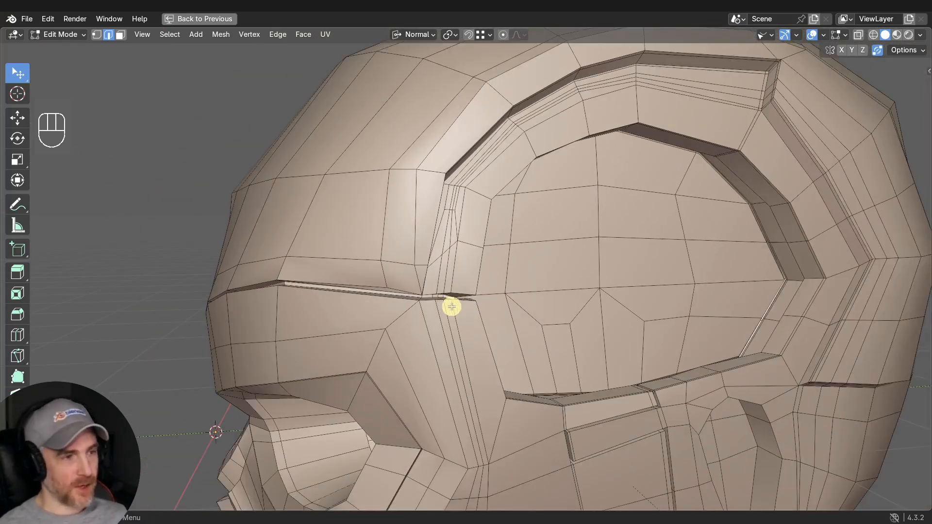
pyautogui.keyDown('shift'); pyautogui.moveTo(451, 306); pyautogui.dragTo(437, 285, button='middle'); pyautogui.keyUp('shift')
pyautogui.scroll(4, 450, 326)
pyautogui.scroll(-3, 432, 254)
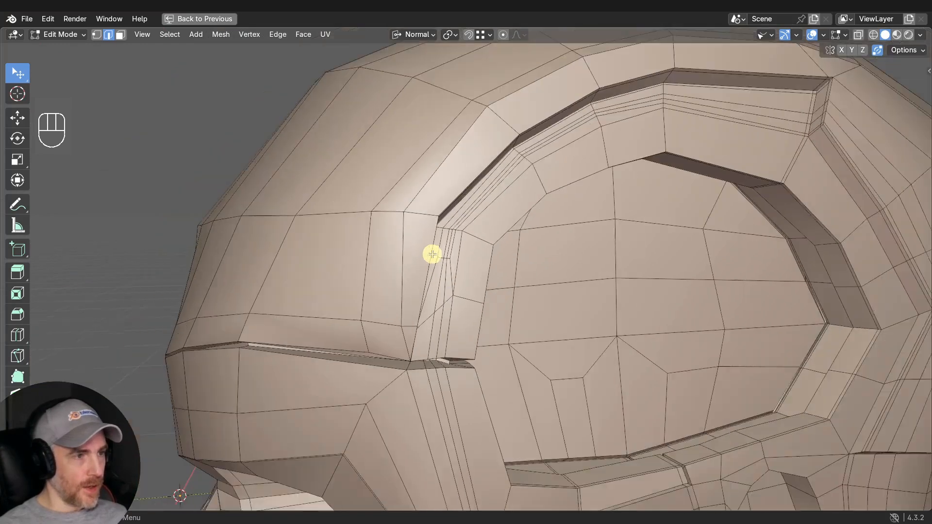
pyautogui.scroll(-1, 433, 254)
pyautogui.scroll(2, 452, 290)
pyautogui.scroll(-2, 439, 258)
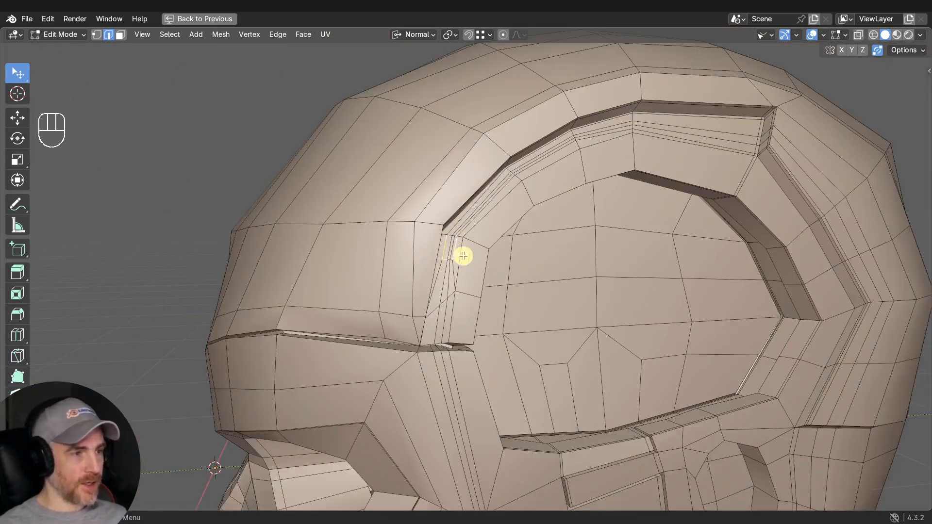
# Highlight the narrow faces between the edge loops below the brow groove to compare them with the loops above it.
pyautogui.moveTo(462, 254); pyautogui.dragTo(459, 228, button='middle')
pyautogui.keyDown('shift'); pyautogui.click(446, 283); pyautogui.keyUp('shift')
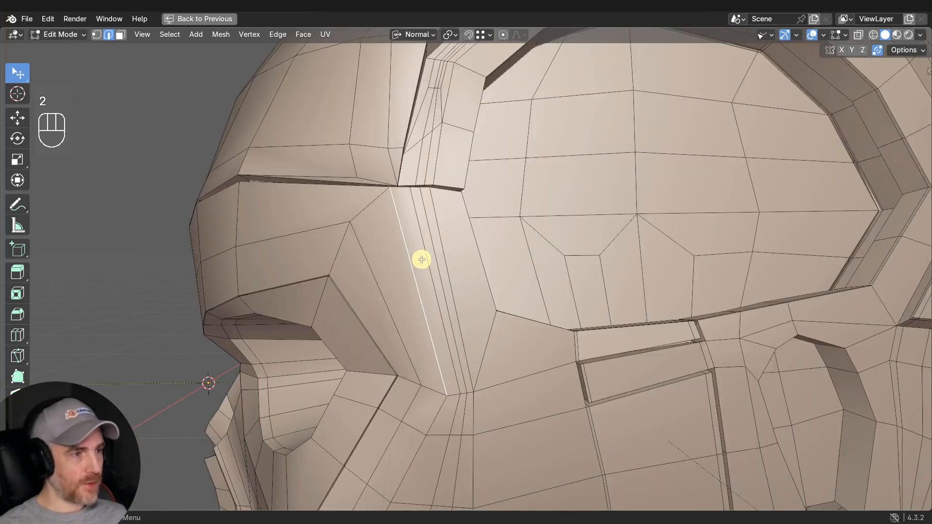
pyautogui.press('3')
pyautogui.click(422, 259)
pyautogui.keyDown('shift'); pyautogui.click(430, 252); pyautogui.keyUp('shift')
pyautogui.moveTo(435, 244); pyautogui.dragTo(432, 314, button='middle')
pyautogui.scroll(2, 429, 273)
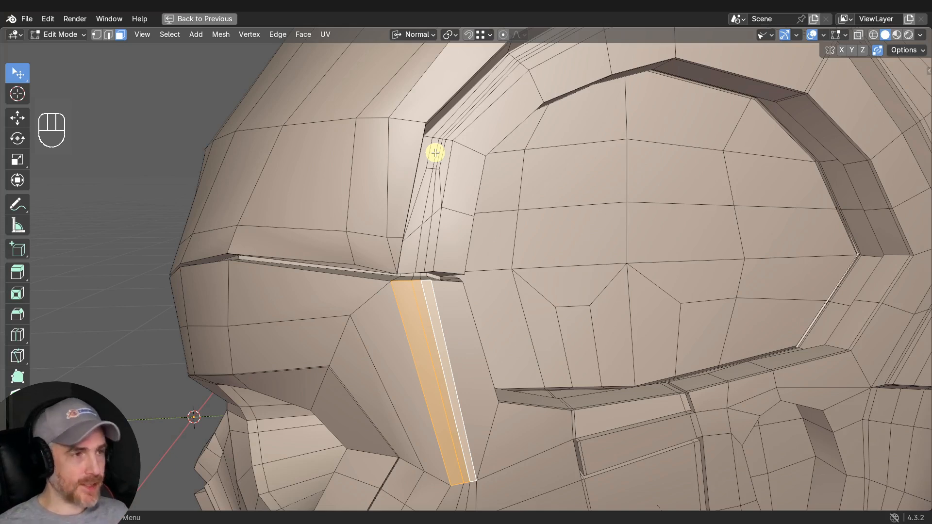
# Select the edge path that follows the temple recess's outer rim from its front end over the top and down the back.
pyautogui.press('2')
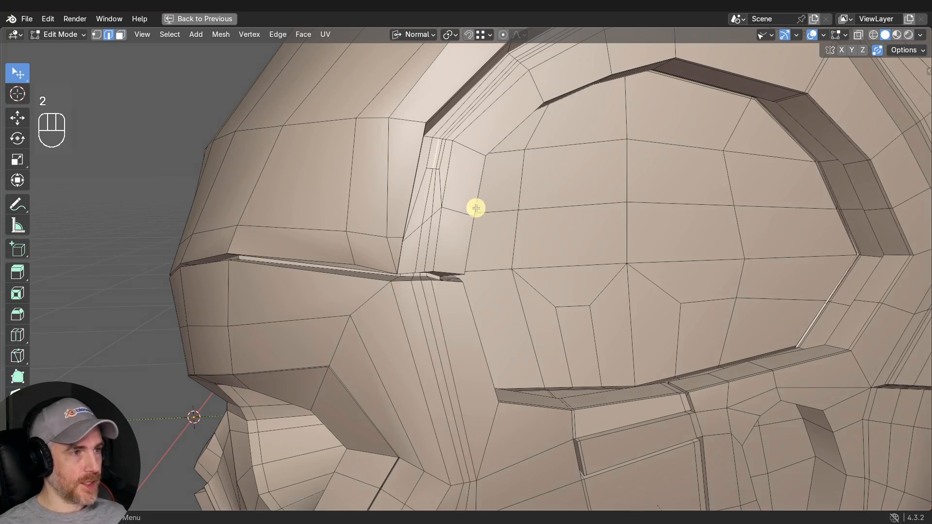
pyautogui.keyDown('shift'); pyautogui.moveTo(452, 179); pyautogui.dragTo(442, 198, button='middle'); pyautogui.keyUp('shift')
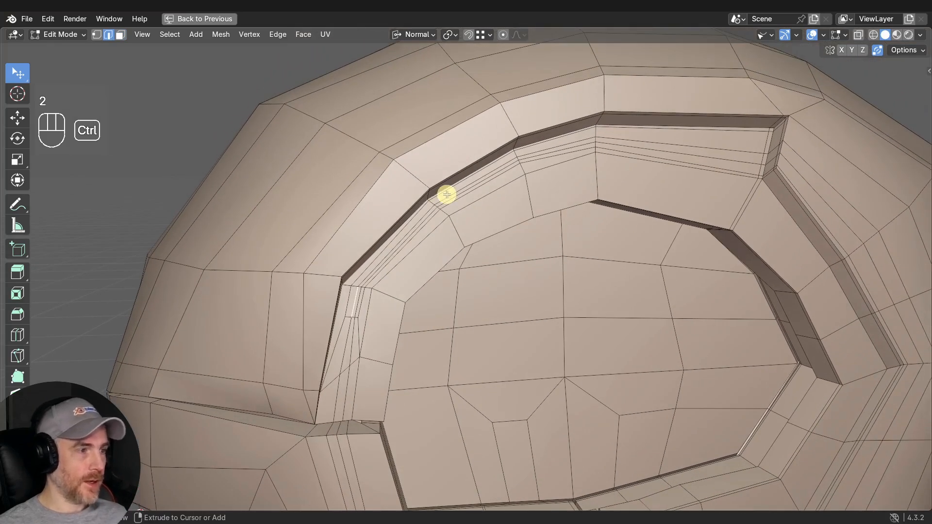
pyautogui.keyDown('ctrl'); pyautogui.click(641, 139); pyautogui.keyUp('ctrl')
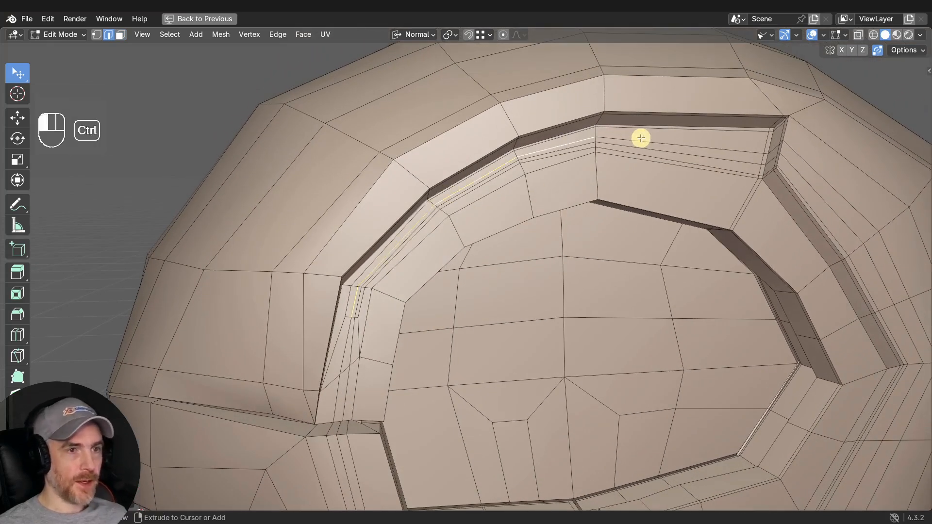
pyautogui.keyDown('ctrl'); pyautogui.click(641, 138); pyautogui.keyUp('ctrl')
pyautogui.scroll(-2, 761, 181)
pyautogui.keyDown('shift'); pyautogui.moveTo(726, 210); pyautogui.dragTo(633, 167, button='middle'); pyautogui.keyUp('shift')
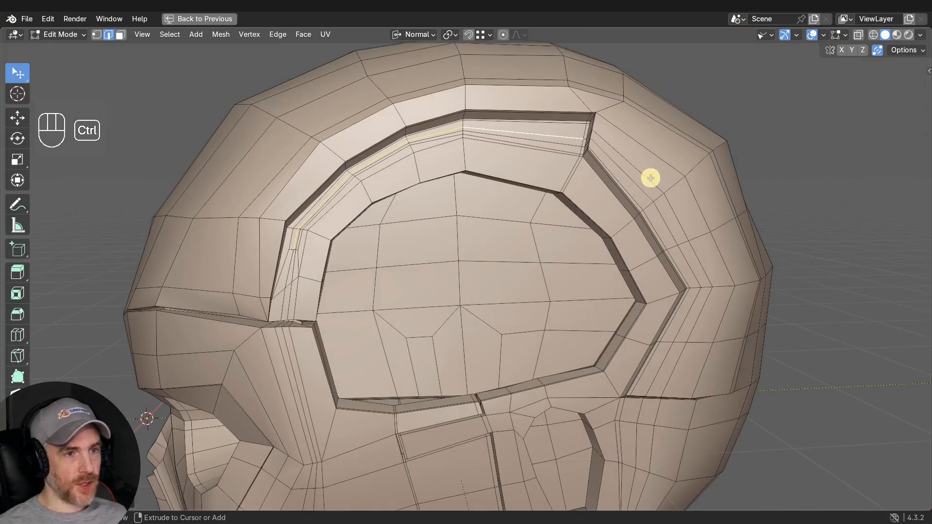
pyautogui.keyDown('ctrl'); pyautogui.click(649, 179); pyautogui.keyUp('ctrl')
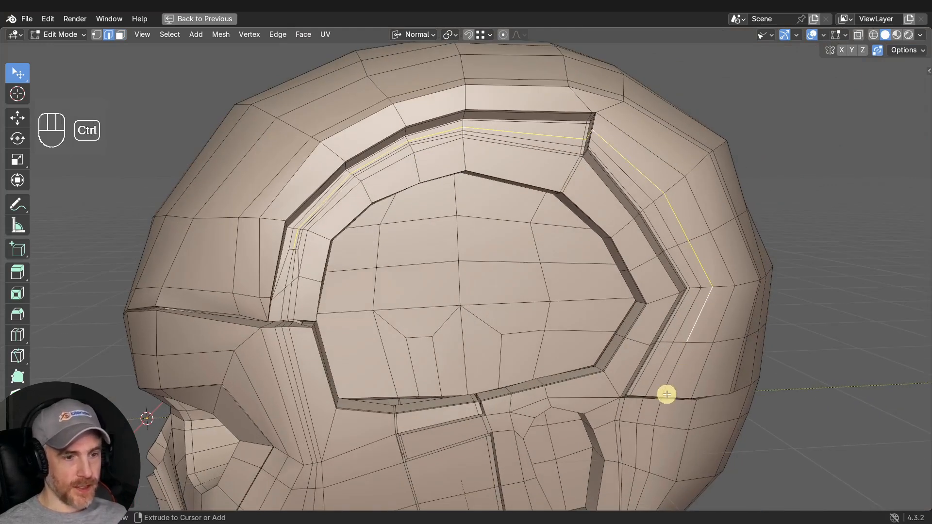
pyautogui.moveTo(666, 395); pyautogui.dragTo(660, 341, button='middle')
pyautogui.keyDown('ctrl'); pyautogui.click(643, 387); pyautogui.keyUp('ctrl')
# Edge-slide the selected path outward onto the adjacent edge loop around the temple recess and the back of the cranium.
pyautogui.moveTo(642, 387); pyautogui.dragTo(503, 150, button='middle')
pyautogui.press('g')
pyautogui.press('g')
pyautogui.click(454, 121)
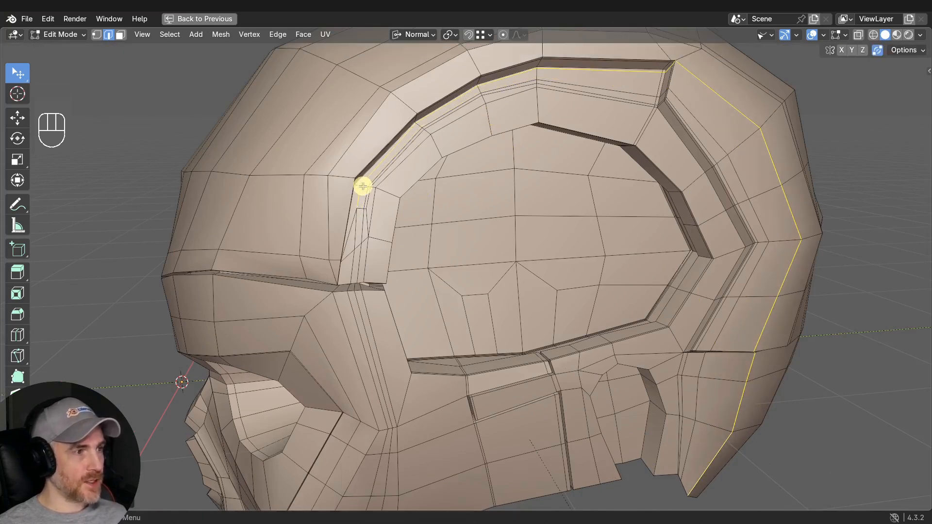
# Examine how the edge loops run around the temple recess and into its upper rear corner.
pyautogui.scroll(2, 362, 185)
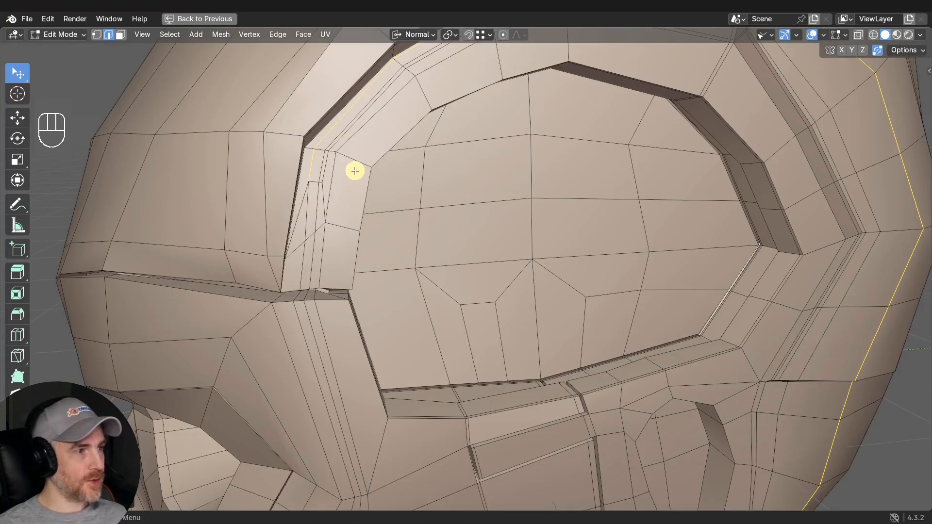
pyautogui.keyDown('alt'); pyautogui.click(307, 221); pyautogui.keyUp('alt')
pyautogui.scroll(-6, 316, 222)
pyautogui.moveTo(414, 277); pyautogui.dragTo(447, 249, button='middle')
pyautogui.scroll(3, 447, 249)
pyautogui.keyDown('shift'); pyautogui.moveTo(511, 151); pyautogui.dragTo(457, 232, button='middle'); pyautogui.keyUp('shift')
pyautogui.scroll(5, 486, 197)
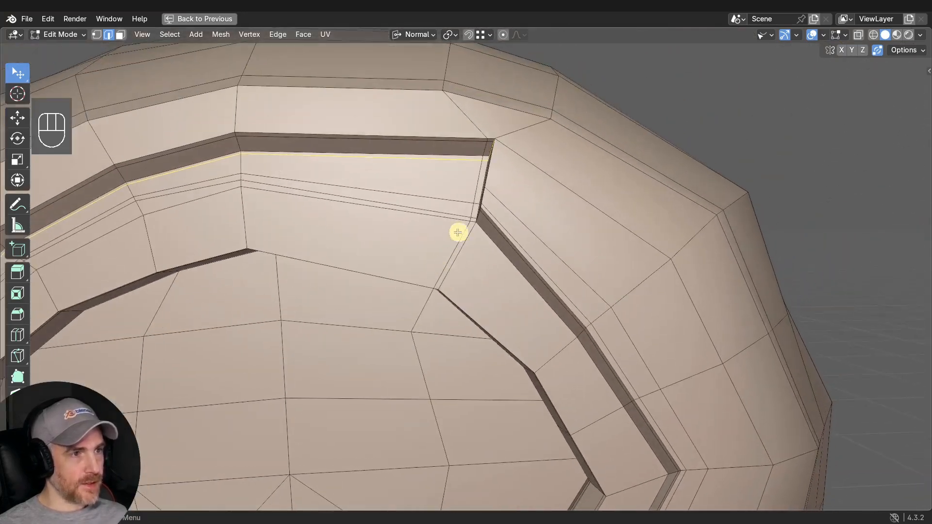
pyautogui.scroll(-3, 499, 229)
pyautogui.scroll(2, 454, 173)
pyautogui.keyDown('shift'); pyautogui.moveTo(453, 173); pyautogui.dragTo(439, 287, button='middle'); pyautogui.keyUp('shift')
pyautogui.scroll(3, 454, 275)
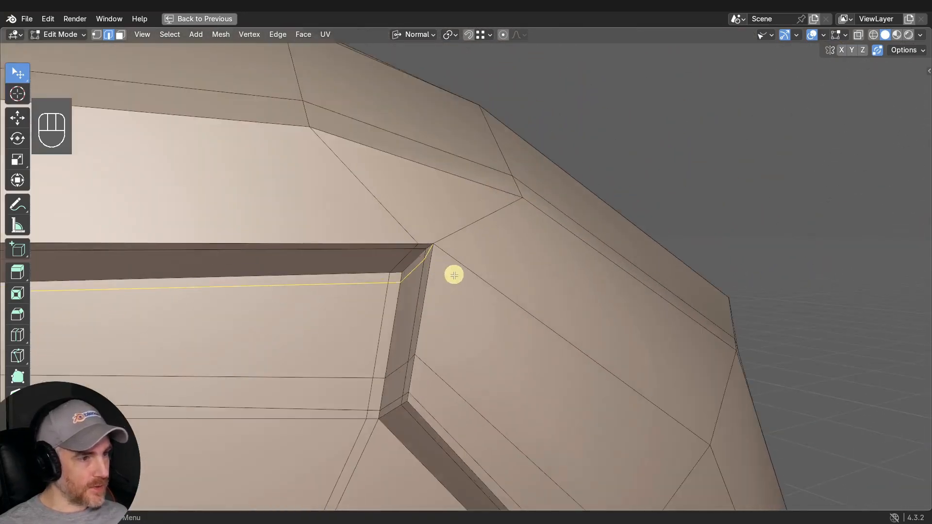
pyautogui.scroll(2, 454, 275)
pyautogui.moveTo(498, 313); pyautogui.dragTo(439, 271, button='middle')
pyautogui.scroll(-1, 439, 271)
pyautogui.keyDown('shift'); pyautogui.moveTo(381, 255); pyautogui.dragTo(543, 271, button='middle'); pyautogui.keyUp('shift')
pyautogui.scroll(-5, 543, 271)
pyautogui.keyDown('shift'); pyautogui.moveTo(441, 283); pyautogui.dragTo(602, 252, button='middle'); pyautogui.keyUp('shift')
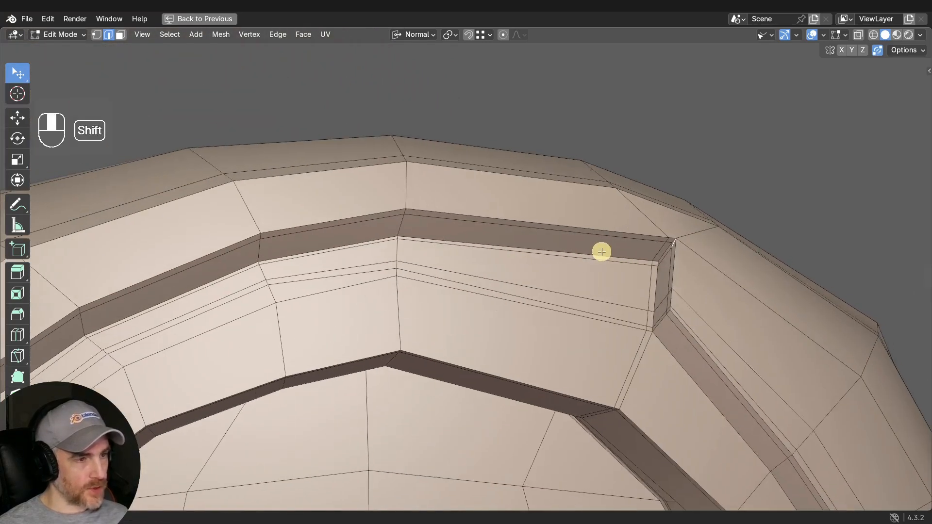
# Select the edge path from the temple recess's front end over the top and down the cranium's back, and edge-slide it inward onto the adjacent loop.
pyautogui.scroll(-4, 541, 266)
pyautogui.keyDown('shift'); pyautogui.moveTo(478, 268); pyautogui.dragTo(553, 228, button='middle'); pyautogui.keyUp('shift')
pyautogui.scroll(3, 339, 295)
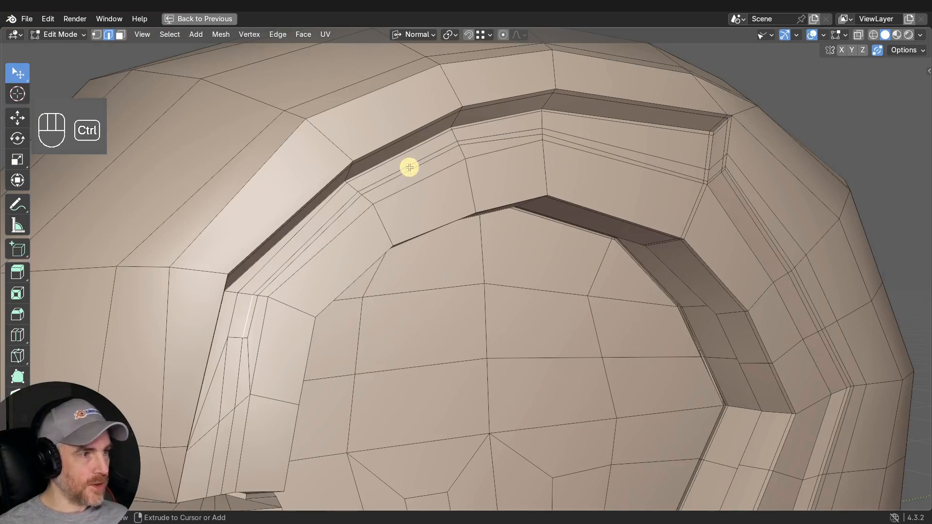
pyautogui.keyDown('ctrl'); pyautogui.click(455, 144); pyautogui.keyUp('ctrl')
pyautogui.keyDown('ctrl'); pyautogui.click(599, 143); pyautogui.keyUp('ctrl')
pyautogui.keyDown('ctrl'); pyautogui.click(782, 245); pyautogui.keyUp('ctrl')
pyautogui.scroll(-3, 780, 246)
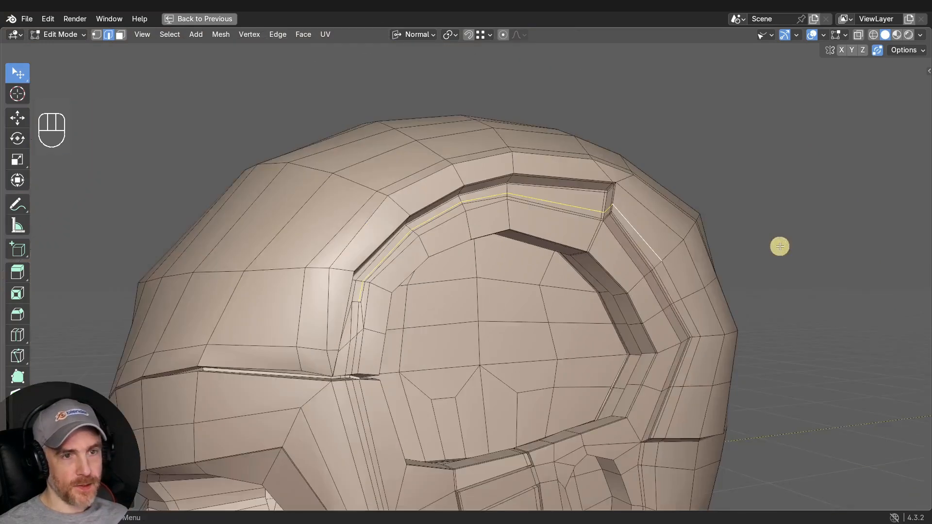
pyautogui.keyDown('shift'); pyautogui.moveTo(772, 246); pyautogui.dragTo(597, 155, button='middle'); pyautogui.keyUp('shift')
pyautogui.keyDown('ctrl'); pyautogui.click(500, 436); pyautogui.keyUp('ctrl')
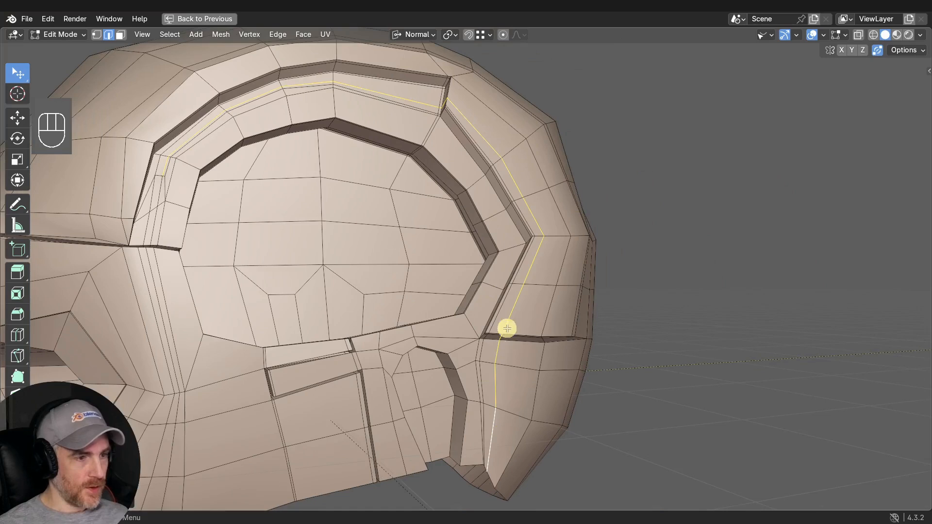
pyautogui.press('g')
pyautogui.press('g')
pyautogui.click(423, 288)
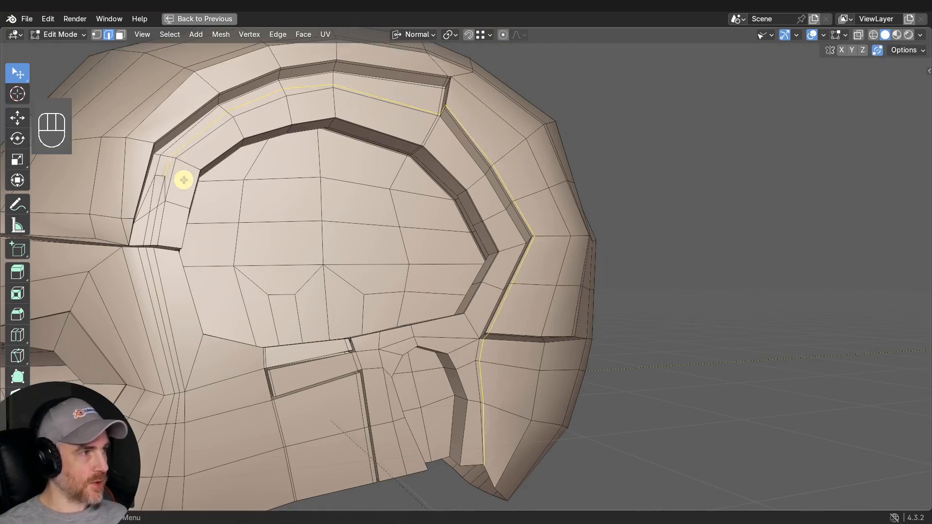
# Dissolve the leftover diagonal edge and the short edges connected to it at the front end of the temple recess.
pyautogui.keyDown('shift'); pyautogui.moveTo(184, 179); pyautogui.dragTo(432, 242, button='middle'); pyautogui.keyUp('shift')
pyautogui.scroll(3, 314, 211)
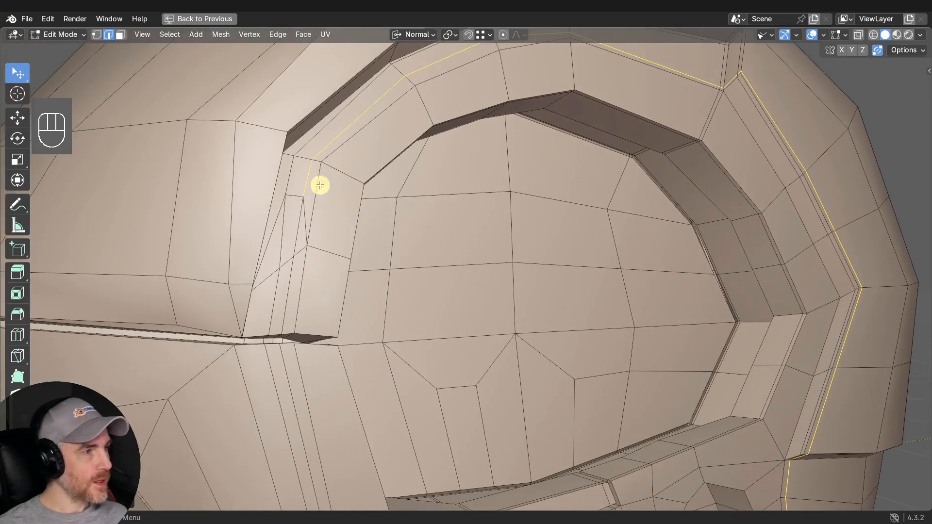
pyautogui.moveTo(306, 179); pyautogui.dragTo(297, 189, button='middle')
pyautogui.click(275, 229)
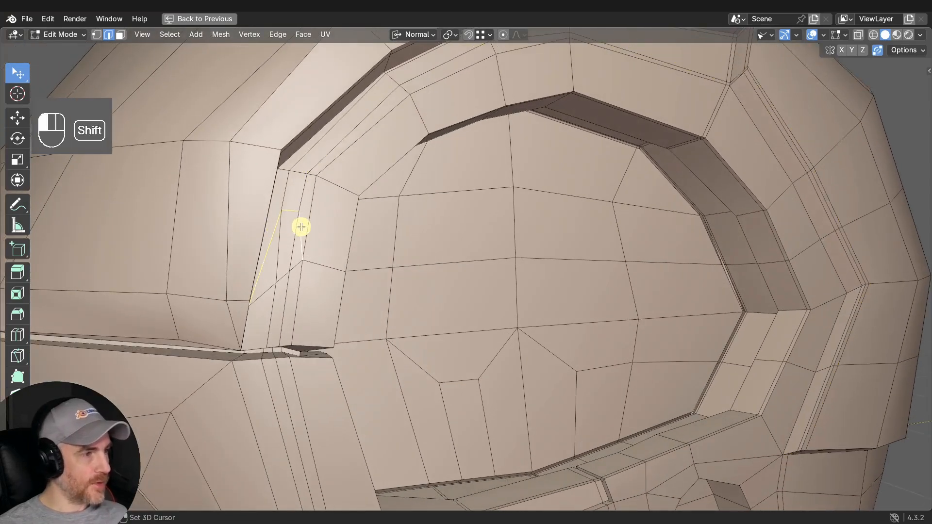
pyautogui.press('x')
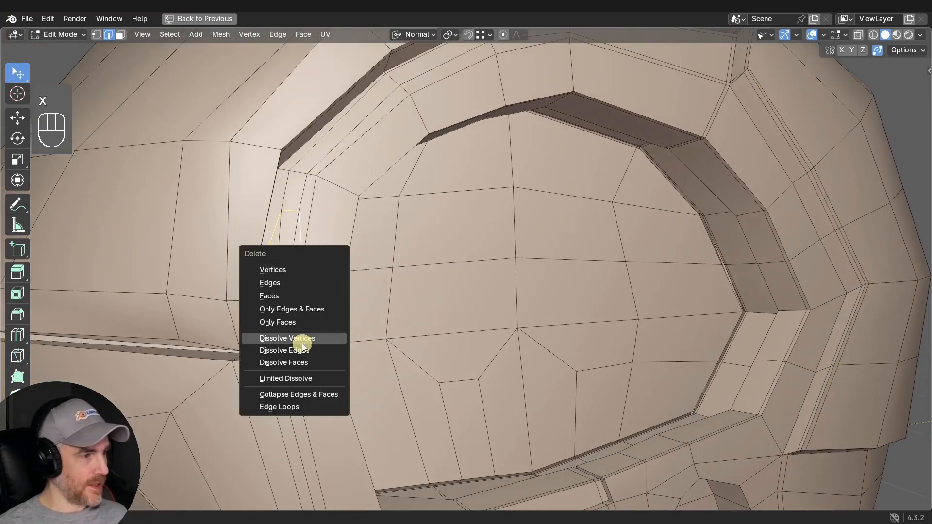
pyautogui.click(301, 340)
# Select the edge loop running around the temple recess and turn on the subdivision preview.
pyautogui.moveTo(302, 339); pyautogui.dragTo(336, 186, button='middle')
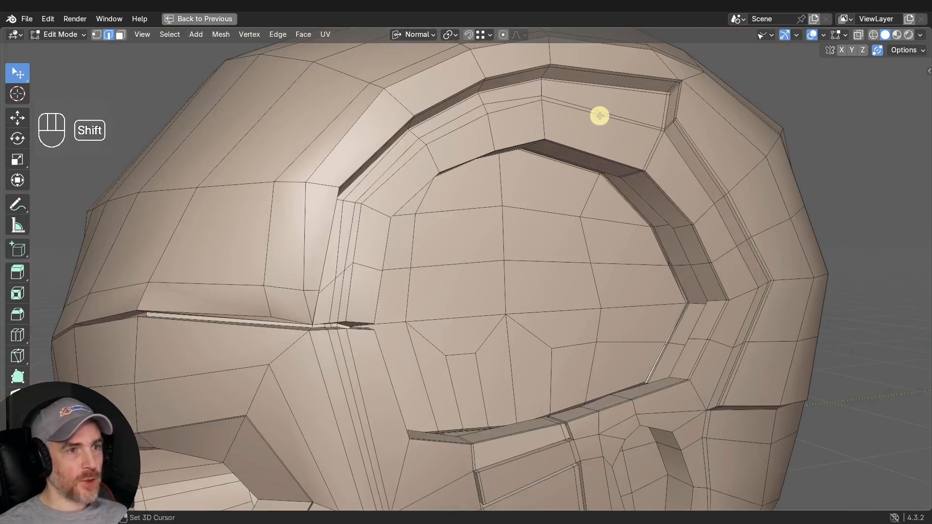
pyautogui.keyDown('shift'); pyautogui.moveTo(599, 116); pyautogui.dragTo(523, 116, button='middle'); pyautogui.keyUp('shift')
pyautogui.keyDown('alt'); pyautogui.click(524, 113); pyautogui.keyUp('alt')
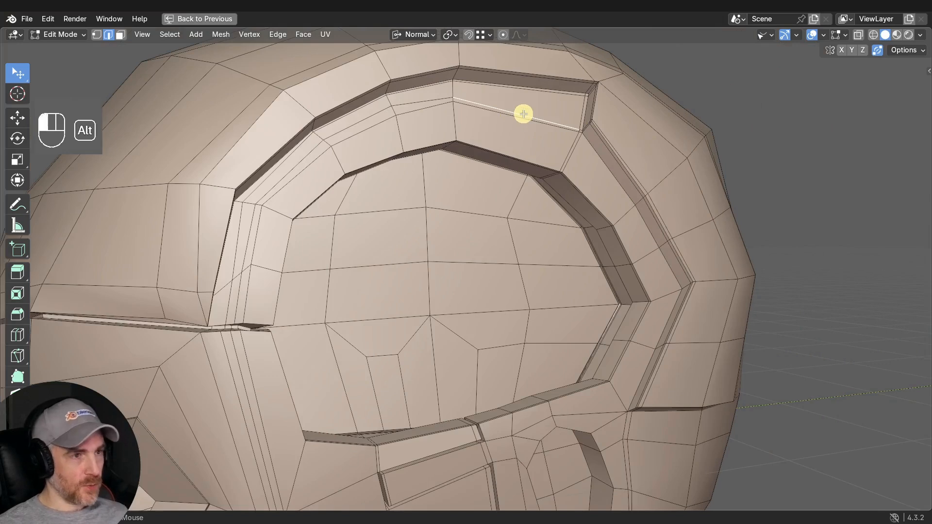
pyautogui.scroll(-5, 672, 229)
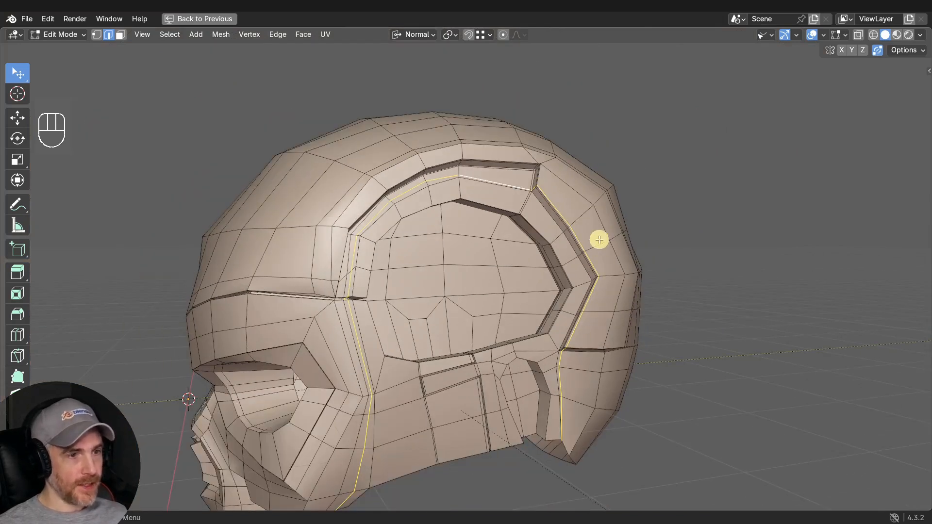
pyautogui.press('q')
pyautogui.click(575, 228)
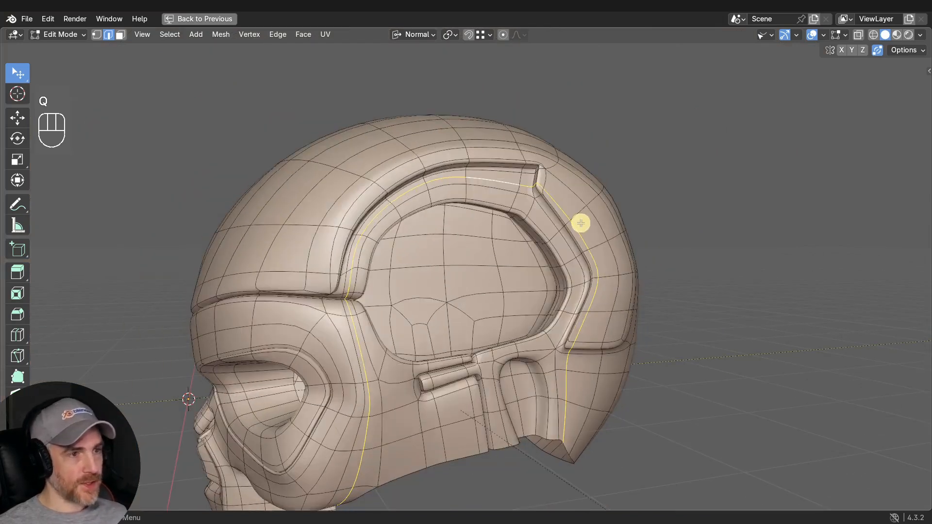
# Examine the smoothed surface and edge flow around the temple recess, down the cheek and on the upper jaw.
pyautogui.scroll(4, 578, 221)
pyautogui.moveTo(577, 221); pyautogui.dragTo(642, 152, button='middle')
pyautogui.scroll(-5, 671, 189)
pyautogui.scroll(5, 575, 147)
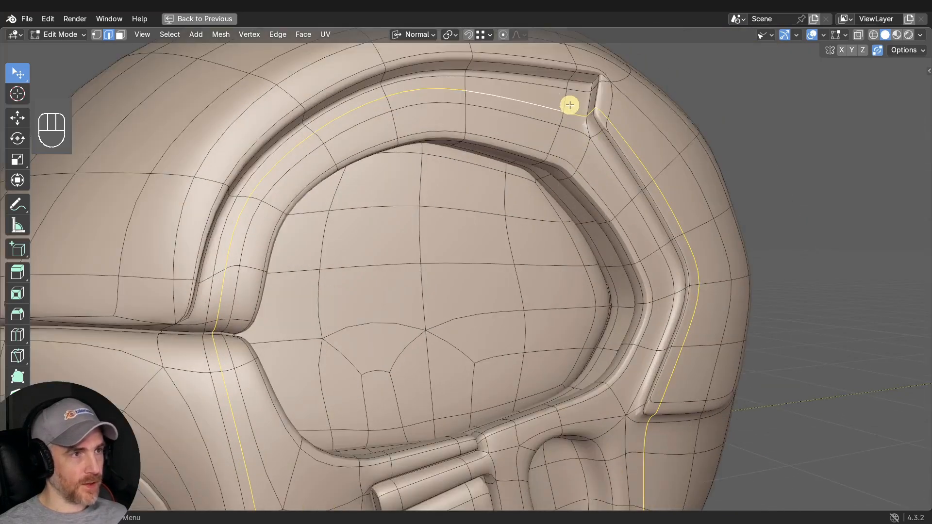
pyautogui.moveTo(569, 106); pyautogui.dragTo(524, 106, button='middle')
pyautogui.moveTo(381, 140)
pyautogui.mouseDown(button='middle')
pyautogui.moveTo(418, 127)
pyautogui.moveTo(395, 132)
pyautogui.mouseUp(button='middle')
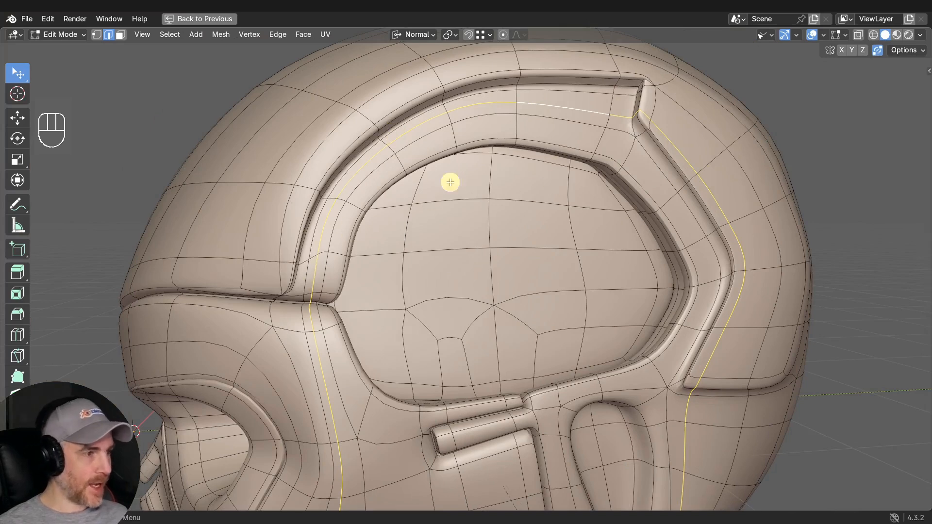
pyautogui.keyDown('shift'); pyautogui.moveTo(342, 200); pyautogui.dragTo(506, 60, button='middle'); pyautogui.keyUp('shift')
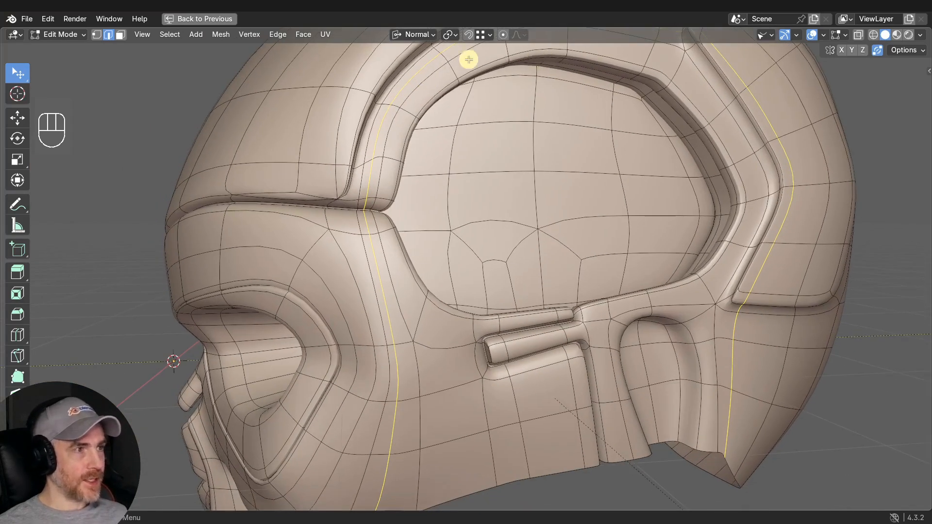
pyautogui.scroll(-2, 407, 359)
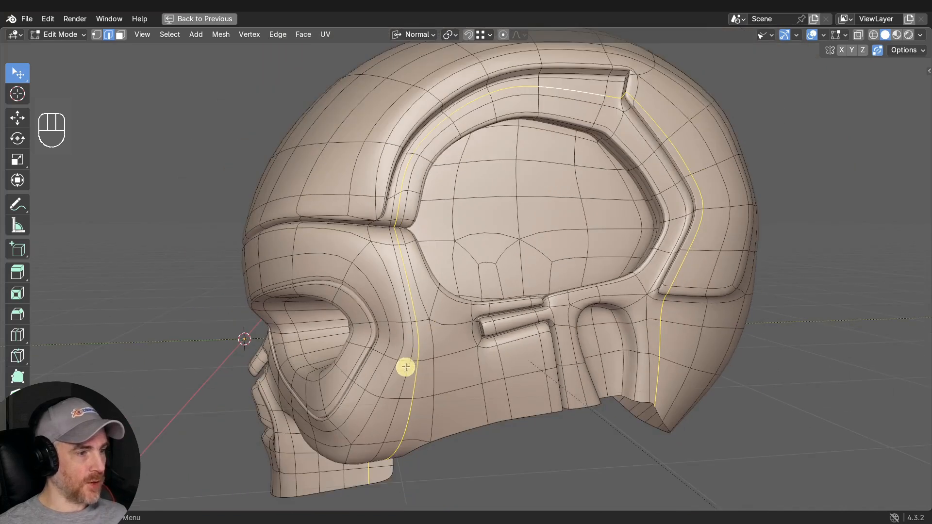
pyautogui.keyDown('shift'); pyautogui.moveTo(406, 366); pyautogui.dragTo(407, 223, button='middle'); pyautogui.keyUp('shift')
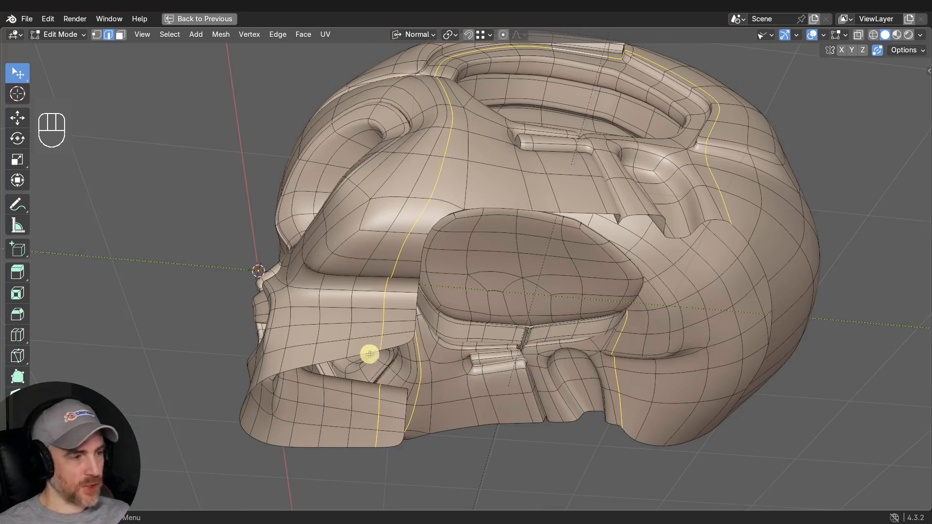
pyautogui.moveTo(377, 335); pyautogui.dragTo(454, 260, button='middle')
# Turn off the subdivision preview and inspect the spacing of the vertical edges along the side of the upper jaw.
pyautogui.press('q')
pyautogui.click(420, 170)
pyautogui.scroll(-1, 422, 182)
pyautogui.keyDown('shift'); pyautogui.moveTo(453, 260); pyautogui.dragTo(488, 145, button='middle'); pyautogui.keyUp('shift')
pyautogui.scroll(2, 506, 197)
pyautogui.moveTo(488, 146); pyautogui.dragTo(485, 67, button='middle')
pyautogui.keyDown('shift'); pyautogui.moveTo(494, 233); pyautogui.dragTo(473, 161, button='middle'); pyautogui.keyUp('shift')
pyautogui.moveTo(474, 189); pyautogui.dragTo(491, 204, button='middle')
pyautogui.keyDown('shift'); pyautogui.moveTo(473, 234); pyautogui.dragTo(478, 265, button='middle'); pyautogui.keyUp('shift')
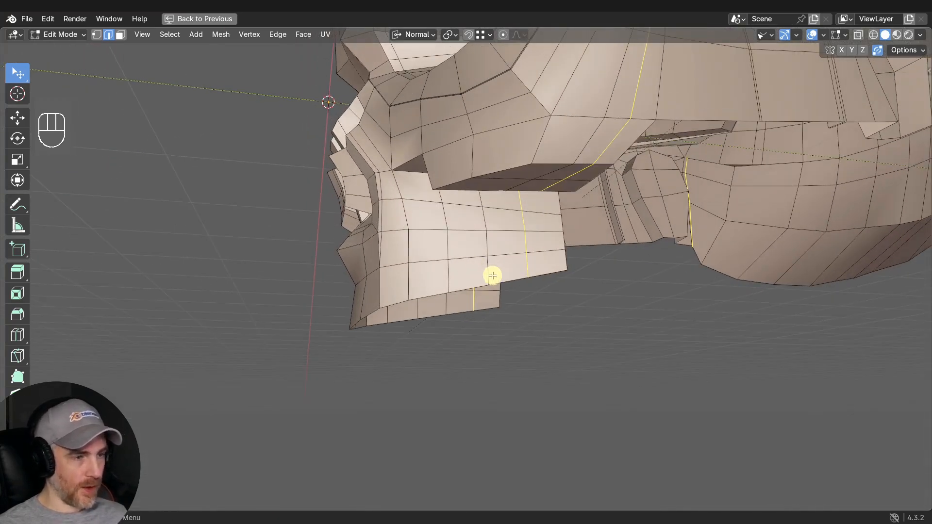
# Return to the split layout and show the front view in wireframe over the reference image, framed on the upper jaw and teeth.
pyautogui.click(205, 20)
pyautogui.press('KP_1')
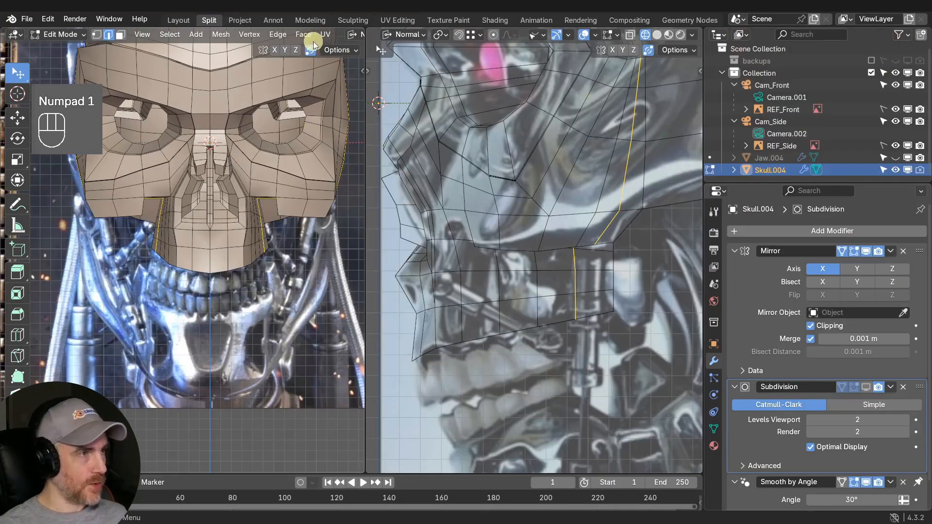
pyautogui.scroll(-10, 318, 38)
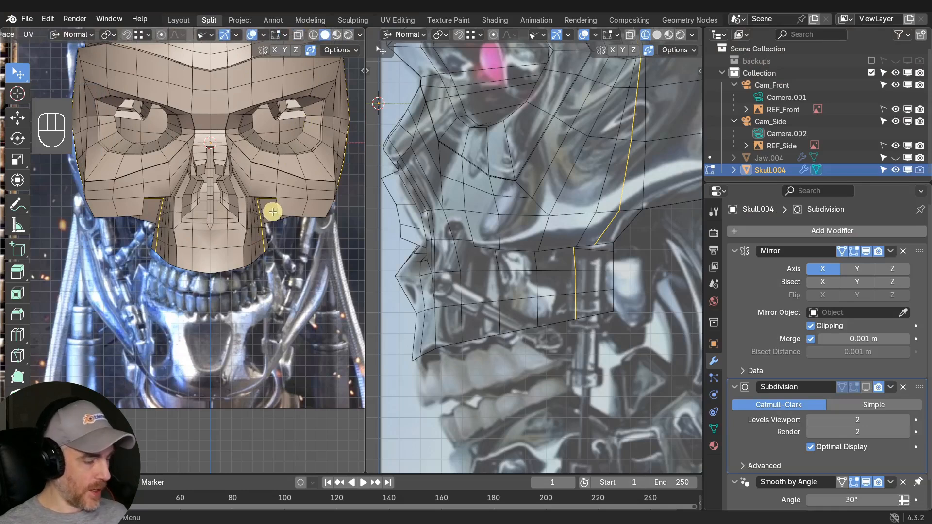
pyautogui.press('z')
pyautogui.press('z')
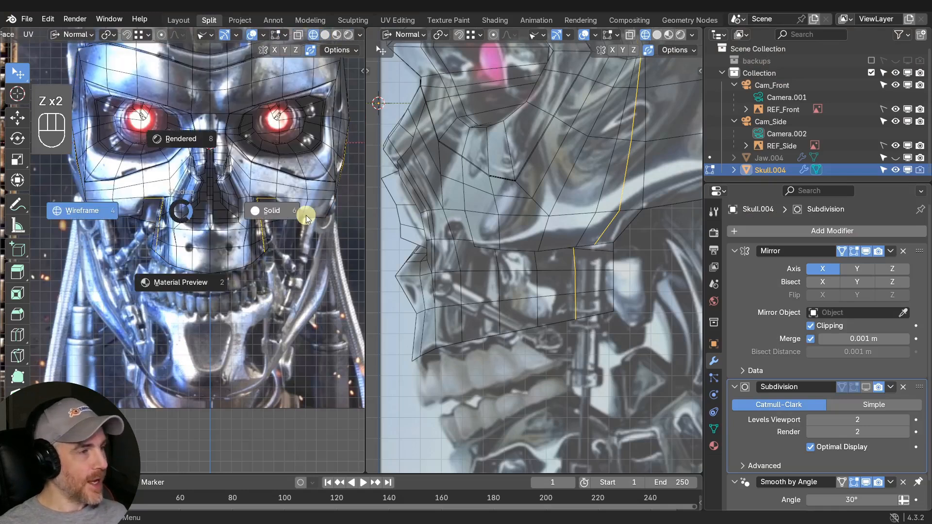
pyautogui.press('z')
pyautogui.keyDown('shift'); pyautogui.moveTo(266, 228); pyautogui.dragTo(271, 264, button='middle'); pyautogui.keyUp('shift')
pyautogui.scroll(2, 224, 230)
pyautogui.scroll(1, 257, 270)
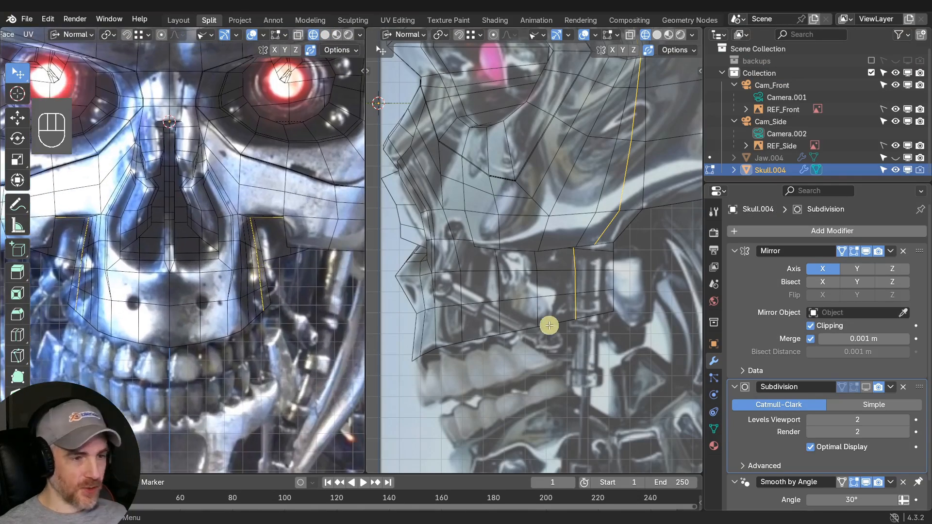
# Edge-slide the vertical edge path at the front of the upper jaw's side forward by a factor of about 0.34.
pyautogui.scroll(2, 549, 325)
pyautogui.press('3')
pyautogui.click(477, 313)
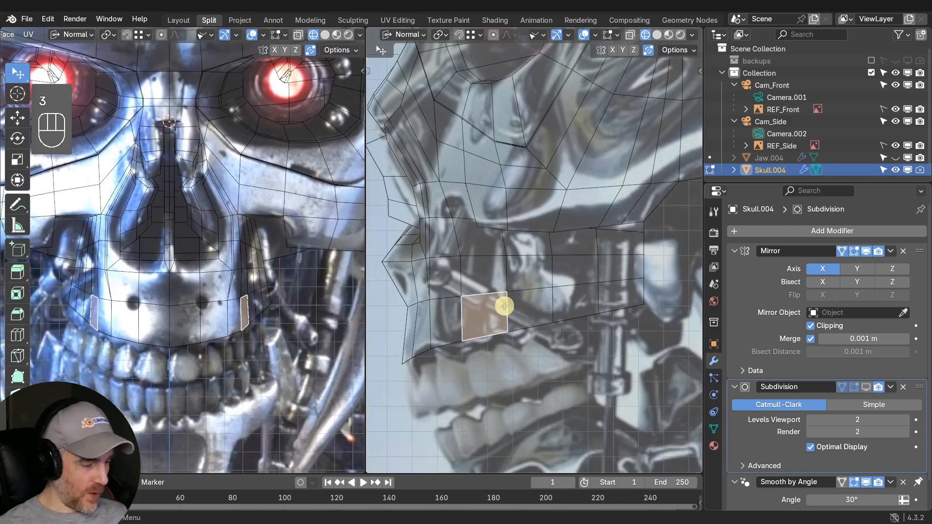
pyautogui.press('2')
pyautogui.keyDown('ctrl'); pyautogui.click(503, 246); pyautogui.keyUp('ctrl')
pyautogui.press('g')
pyautogui.press('g')
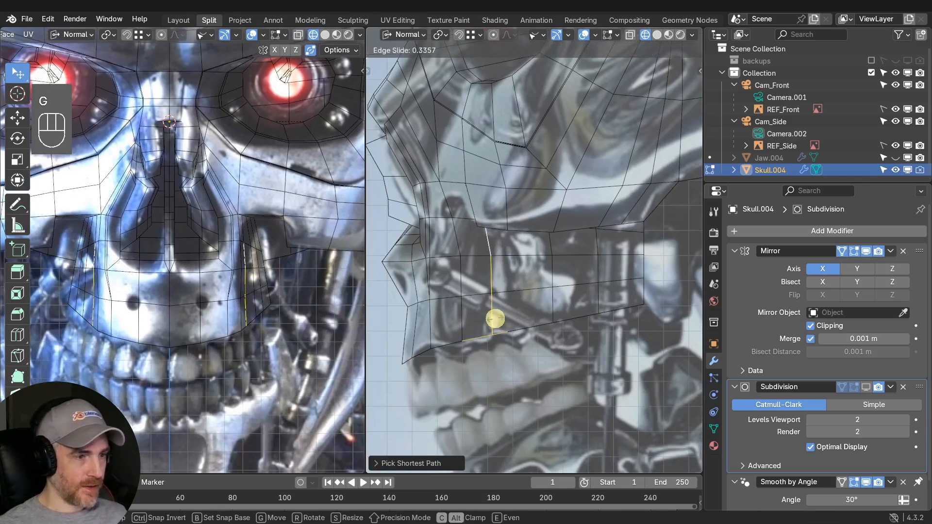
pyautogui.click(494, 319)
# Edge-slide the next vertical edge path along the upper jaw's side forward to narrow the faces in front of it.
pyautogui.click(552, 305)
pyautogui.keyDown('ctrl'); pyautogui.click(549, 248); pyautogui.keyUp('ctrl')
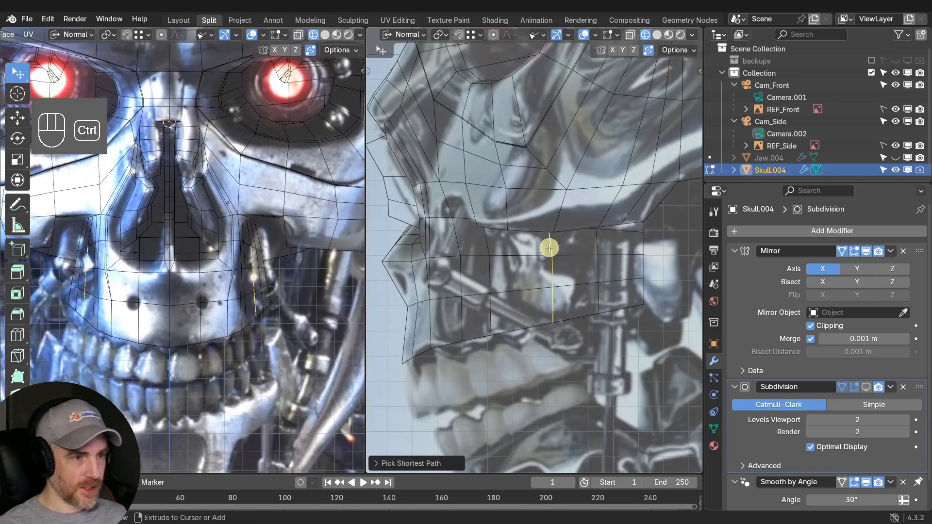
pyautogui.press('g')
pyautogui.press('g')
pyautogui.click(531, 315)
# Edge-slide the rearmost inner vertical edge path of the upper jaw's side forward by a factor of about 0.35.
pyautogui.click(602, 297)
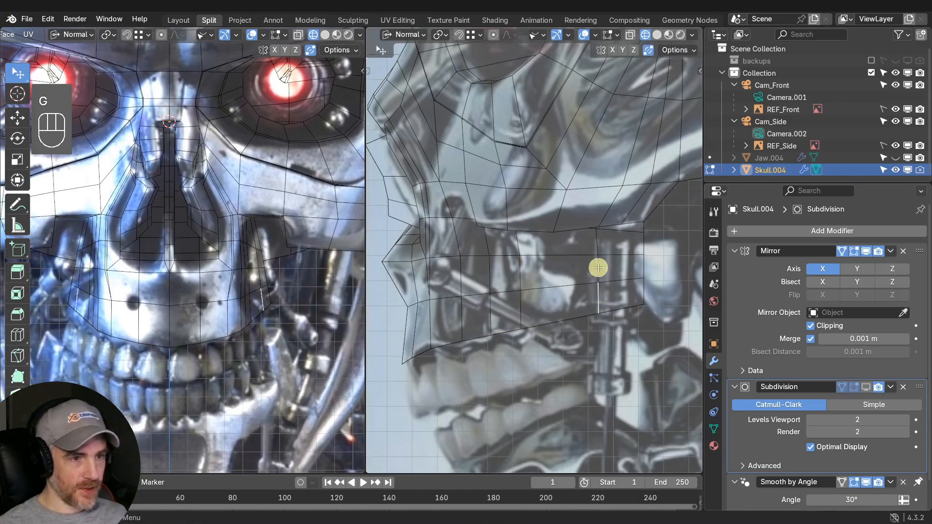
pyautogui.keyDown('ctrl'); pyautogui.click(597, 242); pyautogui.keyUp('ctrl')
pyautogui.press('g')
pyautogui.press('g')
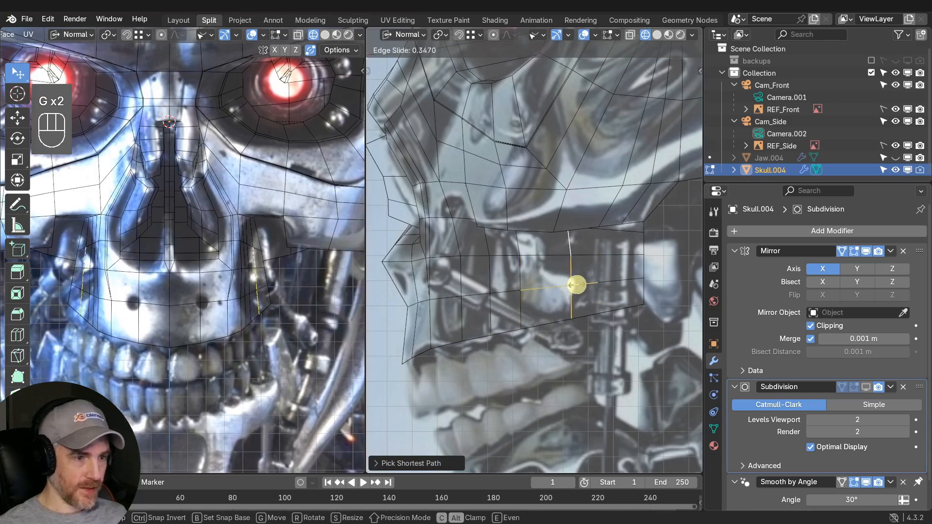
pyautogui.click(576, 284)
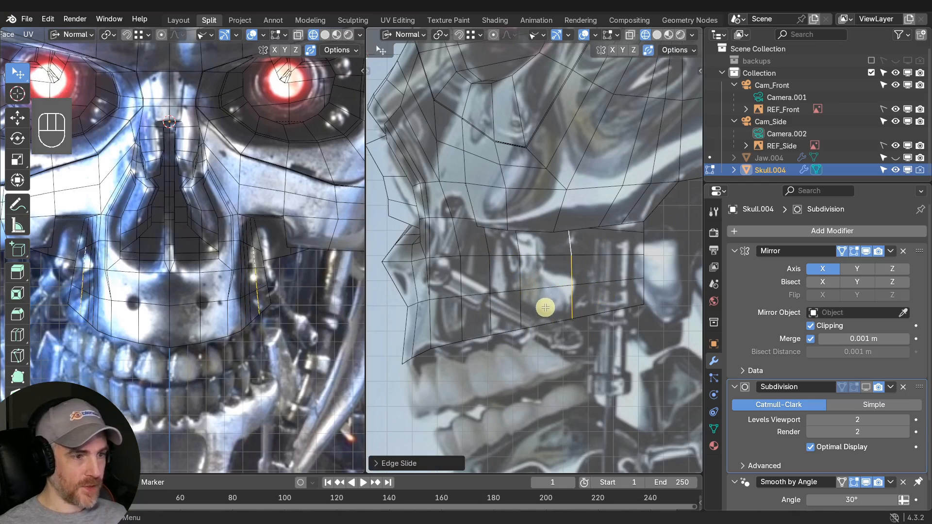
# Compare the widths of the neighbouring jaw faces and edge-slide the middle vertical edge path slightly backward to even out the spacing.
pyautogui.press('3')
pyautogui.click(507, 319)
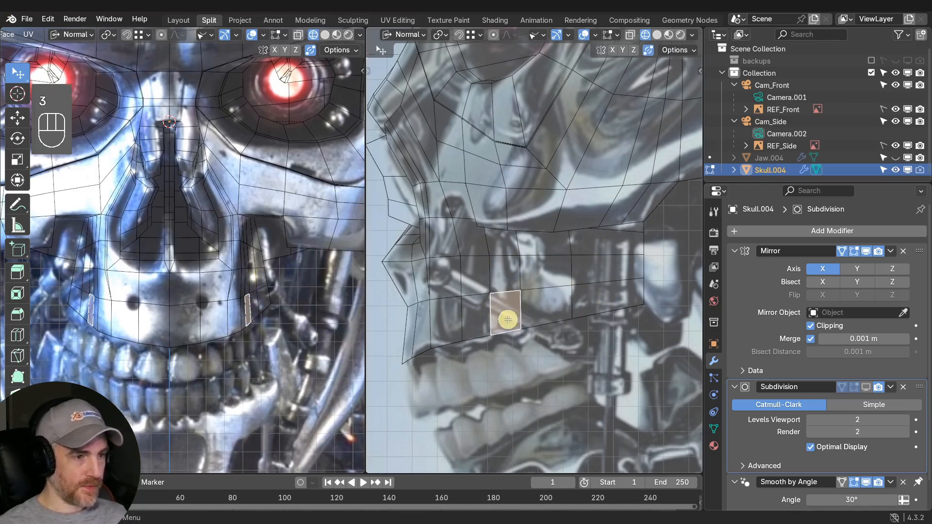
pyautogui.click(482, 321)
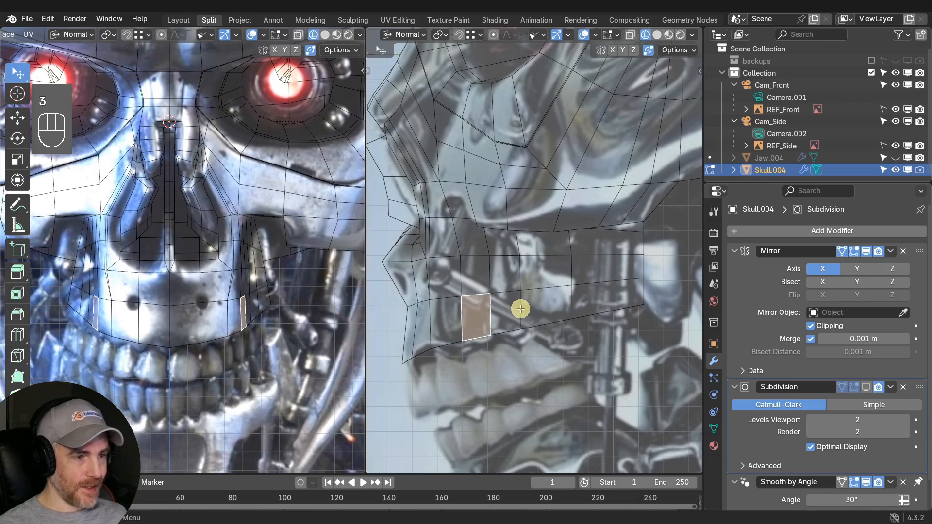
pyautogui.press('2')
pyautogui.click(522, 306)
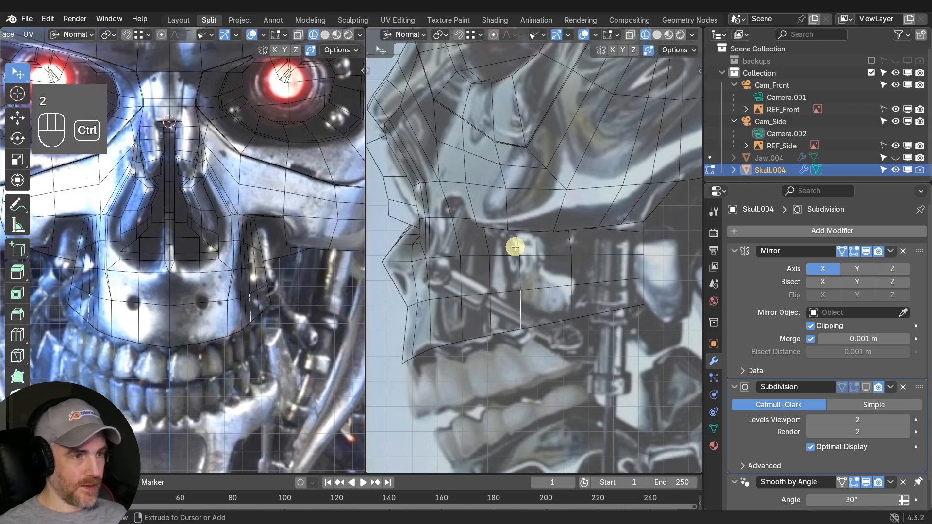
pyautogui.keyDown('ctrl'); pyautogui.click(518, 252); pyautogui.keyUp('ctrl')
pyautogui.press('g')
pyautogui.press('g')
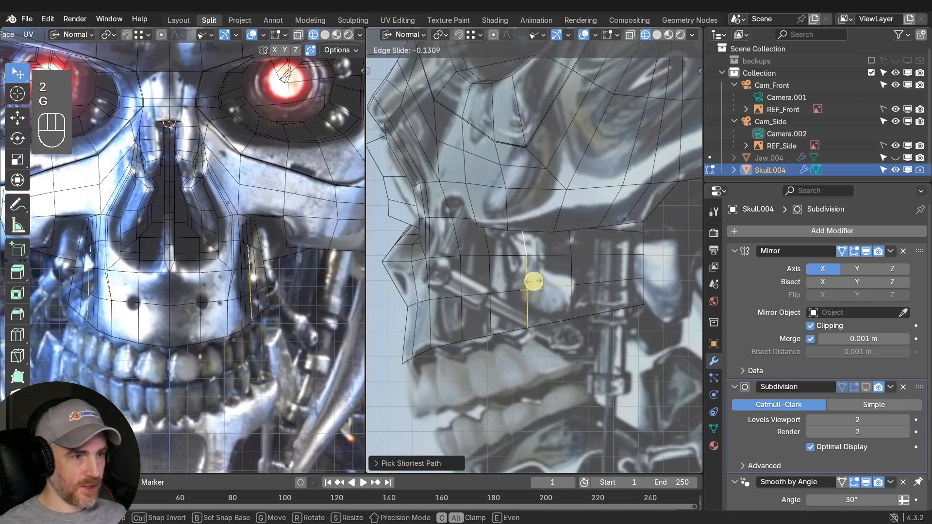
pyautogui.click(526, 303)
# Vertex-slide the vertex above the middle vertical edge path, in the row under the cheekbone, backward into line with the path.
pyautogui.moveTo(525, 303); pyautogui.dragTo(538, 254, button='middle')
pyautogui.press('1')
pyautogui.click(526, 252)
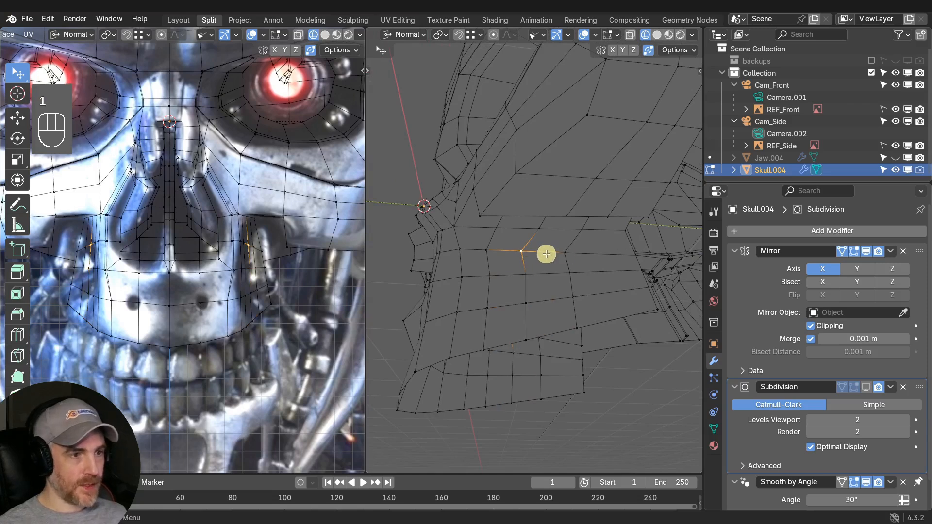
pyautogui.press('g')
pyautogui.press('g')
pyautogui.click(536, 253)
# Vertex-slide the neighbouring vertices behind and in front in the same row backward, by factors of about 0.11 and 0.17.
pyautogui.press('g')
pyautogui.press('g')
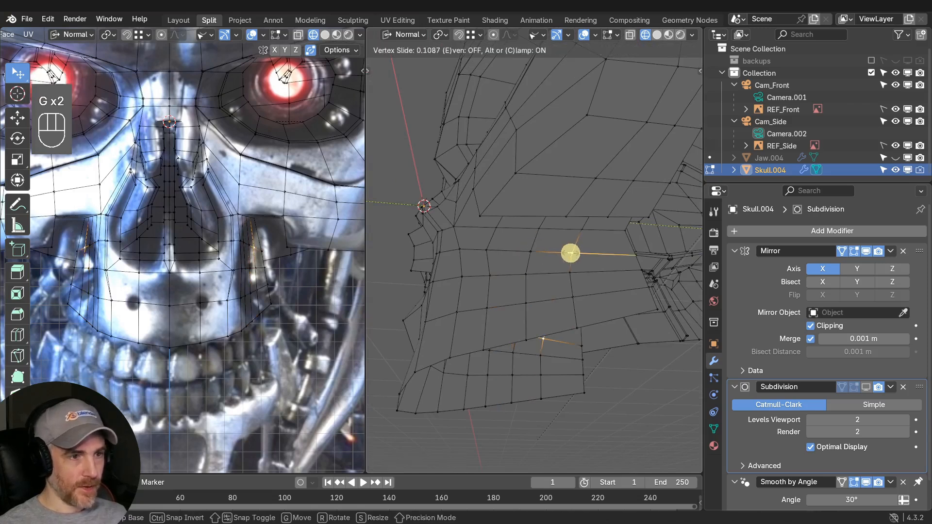
pyautogui.click(568, 253)
pyautogui.press('g')
pyautogui.press('g')
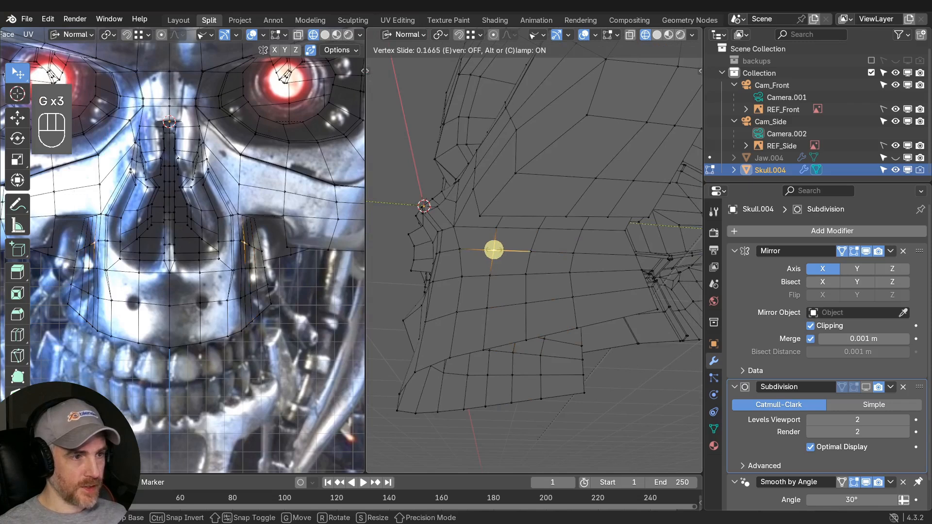
pyautogui.click(493, 250)
pyautogui.moveTo(493, 261); pyautogui.dragTo(595, 300, button='middle')
pyautogui.moveTo(570, 325); pyautogui.dragTo(538, 306, button='middle')
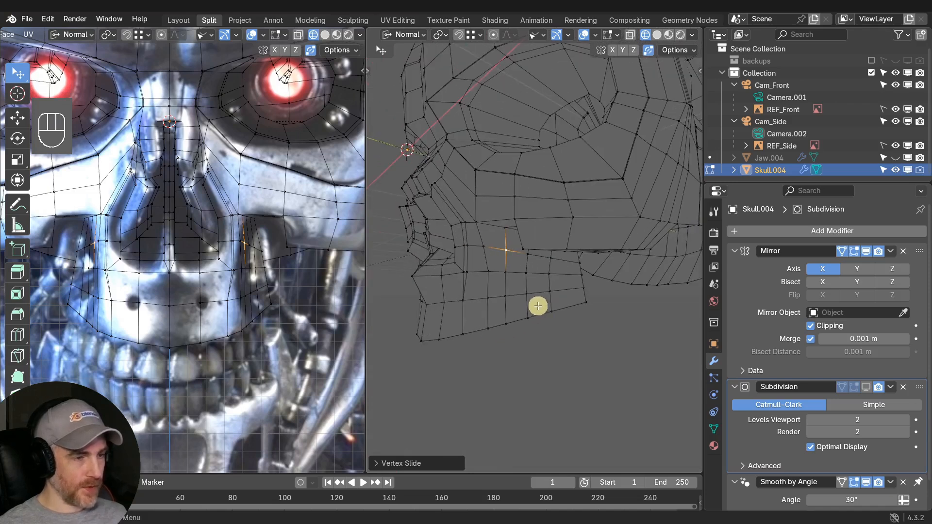
# Finish editing the skull mesh and show the whole skull in solid shading.
pyautogui.press('Tab')
pyautogui.moveTo(500, 239); pyautogui.dragTo(643, 53, button='middle')
pyautogui.click(658, 36)
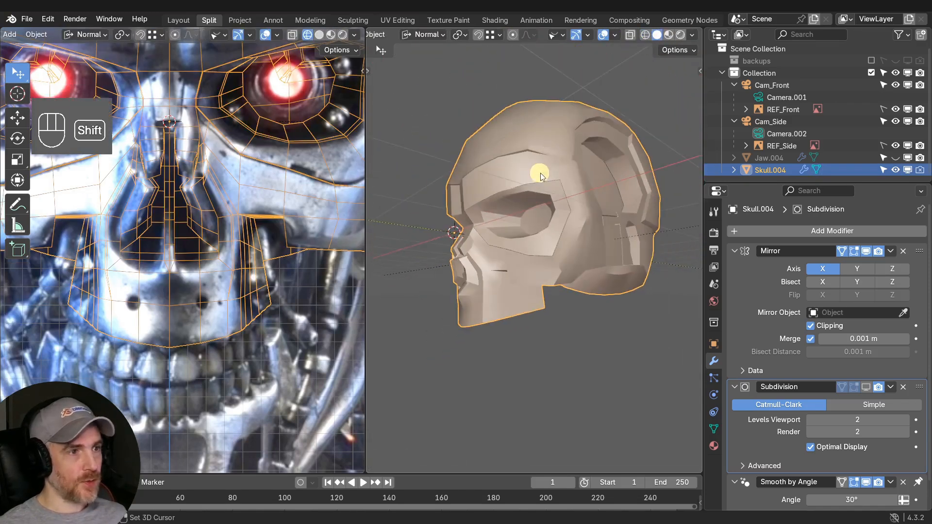
# Duplicate the skull in place and move the original Skull.004 into the backups collection.
pyautogui.moveTo(537, 171); pyautogui.dragTo(558, 188, button='middle')
pyautogui.hotkey('shift', 'd')
pyautogui.rightClick(626, 177)
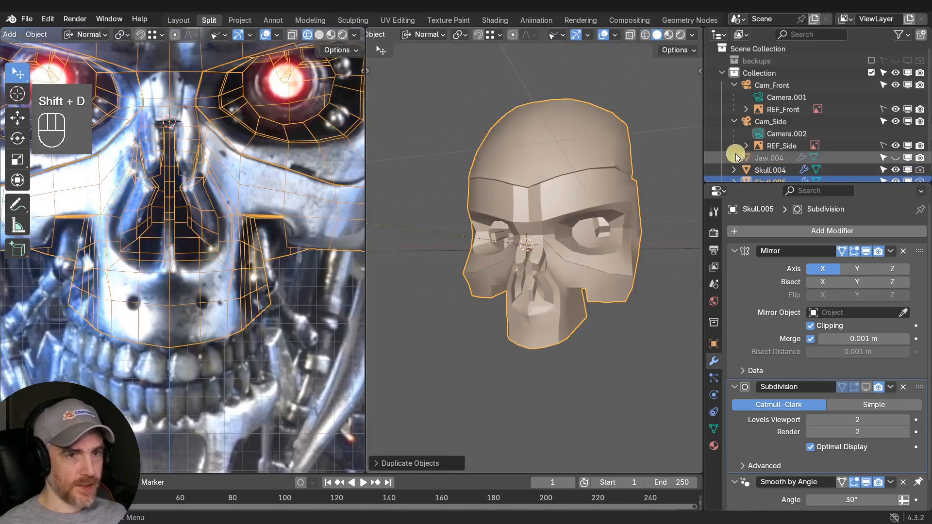
pyautogui.click(766, 171)
pyautogui.press('m')
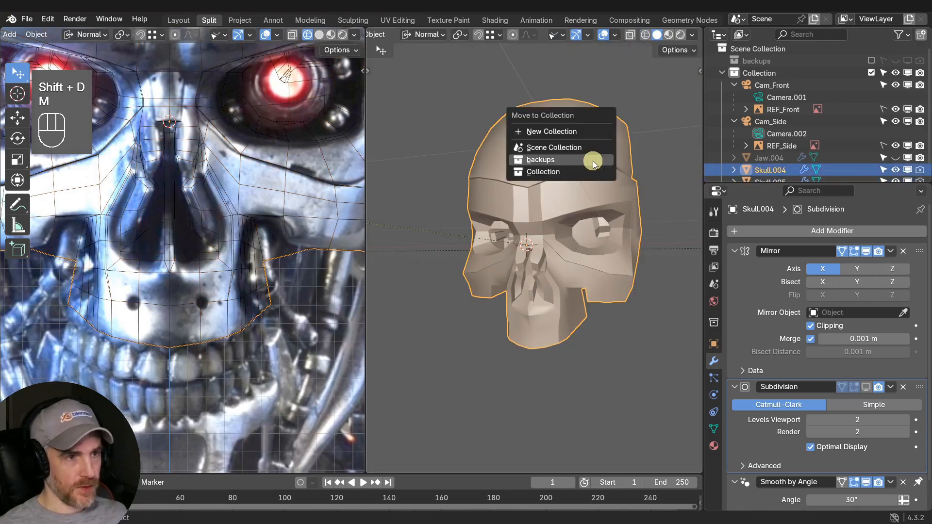
pyautogui.click(593, 160)
# Open the duplicated skull's mesh for editing in the Layout workspace, viewing the upper jaw from beneath.
pyautogui.moveTo(581, 198); pyautogui.dragTo(535, 203, button='middle')
pyautogui.click(535, 202)
pyautogui.press('Tab')
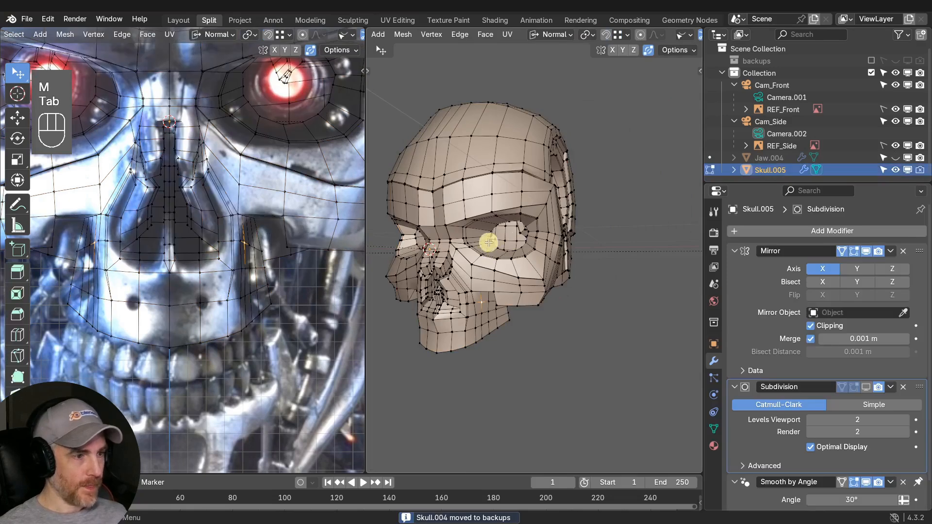
pyautogui.moveTo(487, 241); pyautogui.dragTo(537, 235, button='middle')
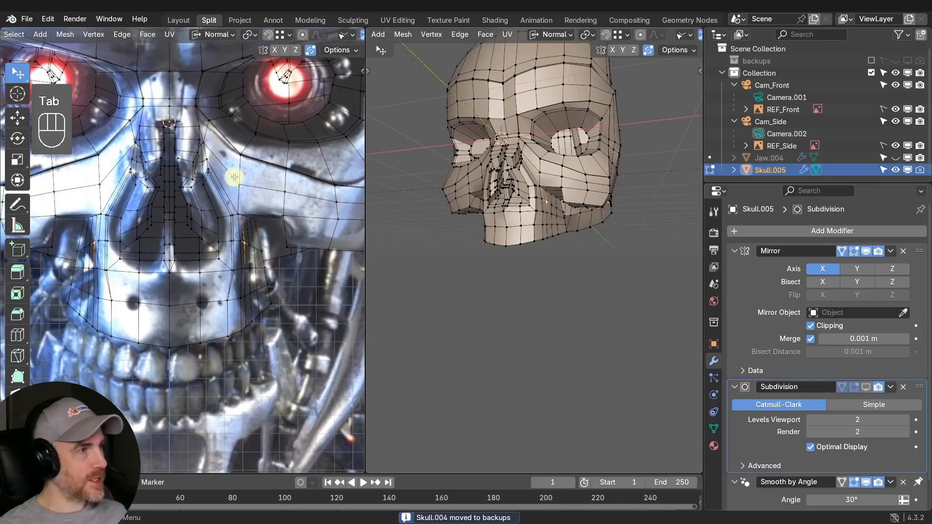
pyautogui.click(180, 20)
pyautogui.keyDown('shift'); pyautogui.moveTo(474, 184); pyautogui.dragTo(473, 340, button='middle'); pyautogui.keyUp('shift')
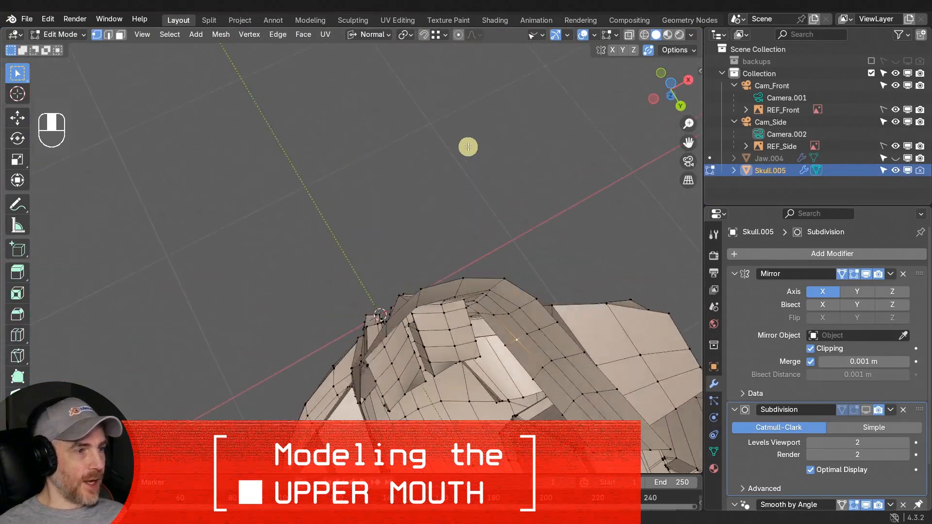
pyautogui.scroll(-1, 468, 146)
pyautogui.moveTo(472, 177); pyautogui.dragTo(449, 289, button='middle')
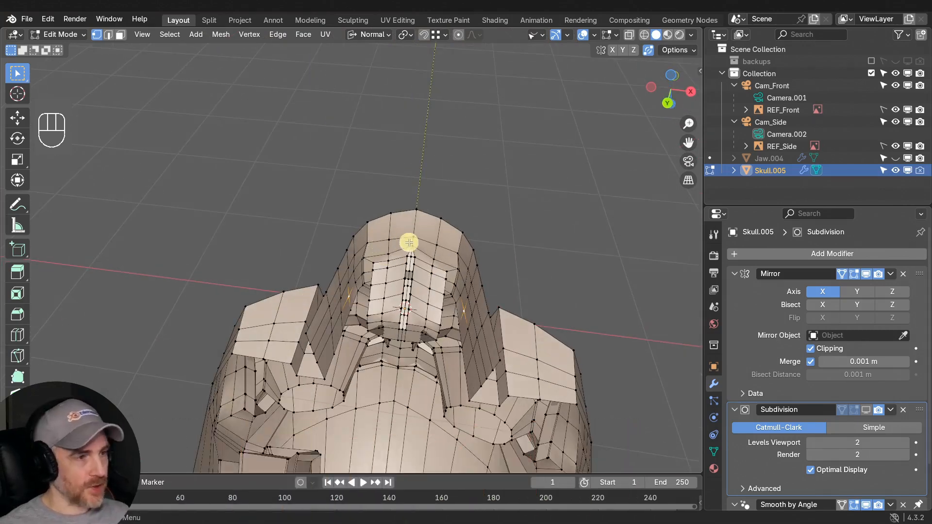
# Try to extrude the upper jaw's lower rim edges inward to the mirror centre line, and undo the extrusion.
pyautogui.moveTo(410, 241); pyautogui.dragTo(421, 247, button='middle')
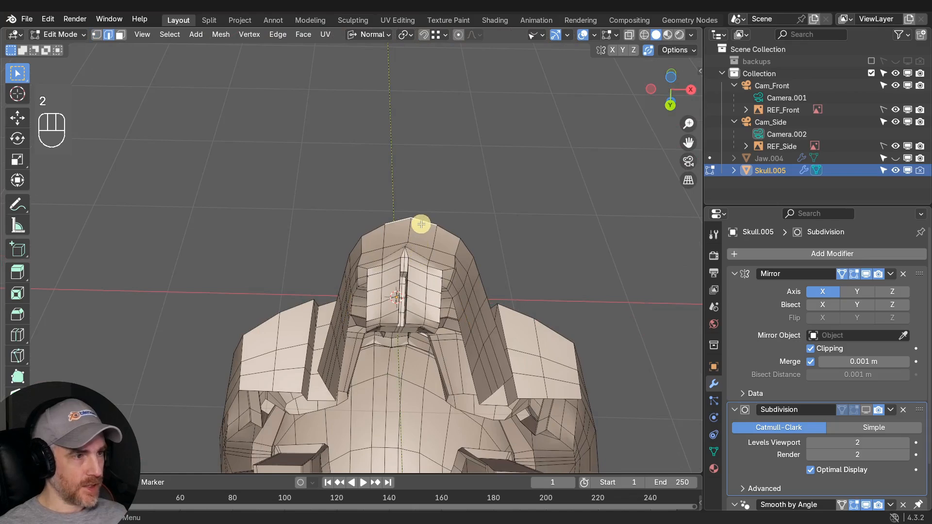
pyautogui.moveTo(430, 242); pyautogui.dragTo(531, 250, button='middle')
pyautogui.moveTo(394, 265); pyautogui.dragTo(431, 264, button='middle')
pyautogui.press('e')
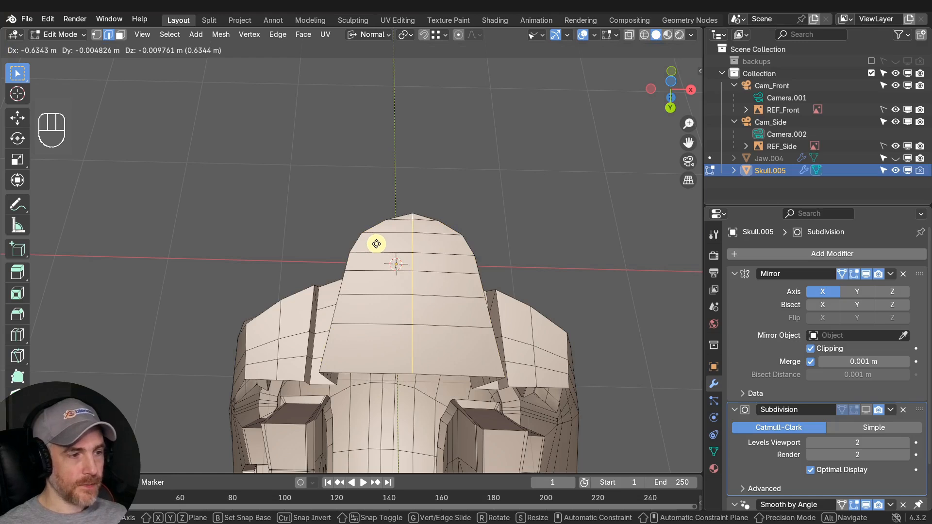
pyautogui.click(377, 244)
pyautogui.moveTo(376, 243); pyautogui.dragTo(380, 218, button='middle')
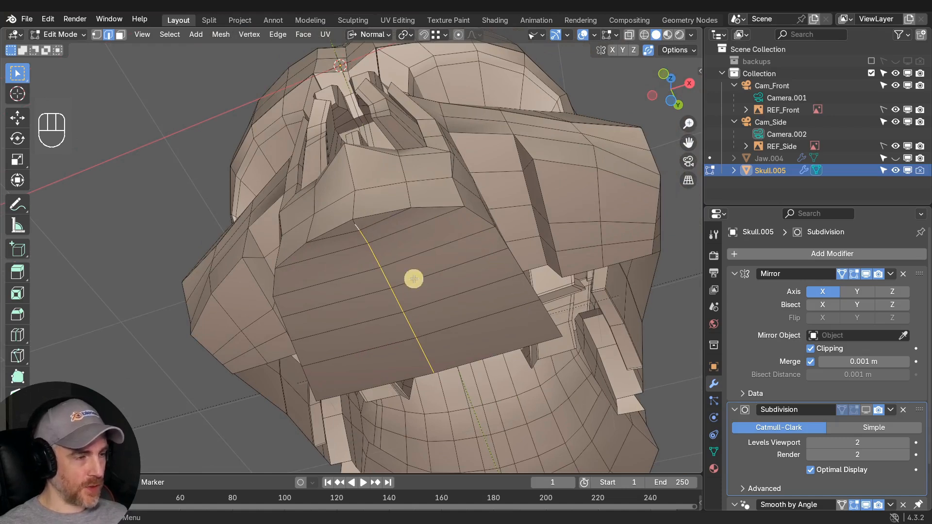
pyautogui.moveTo(414, 279); pyautogui.dragTo(412, 217, button='middle')
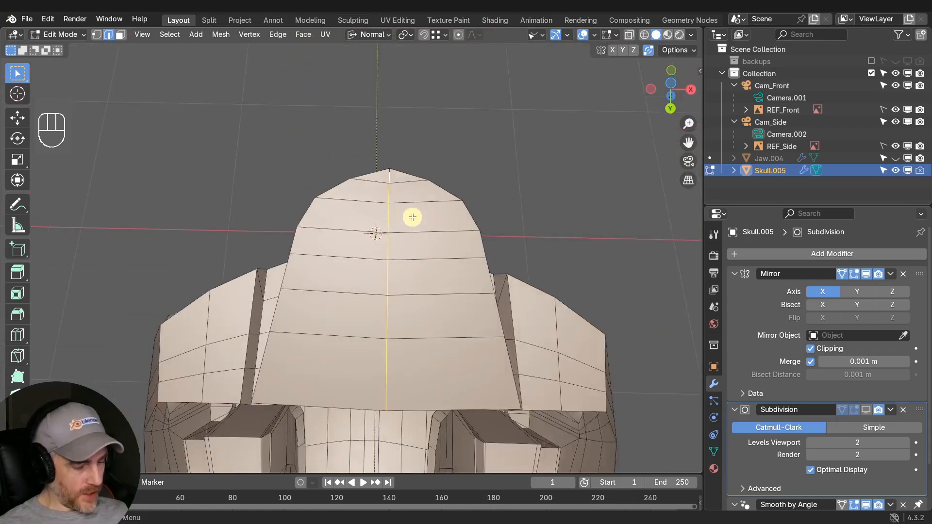
pyautogui.hotkey('ctrl', 'z')
pyautogui.hotkey('ctrl', 'z')
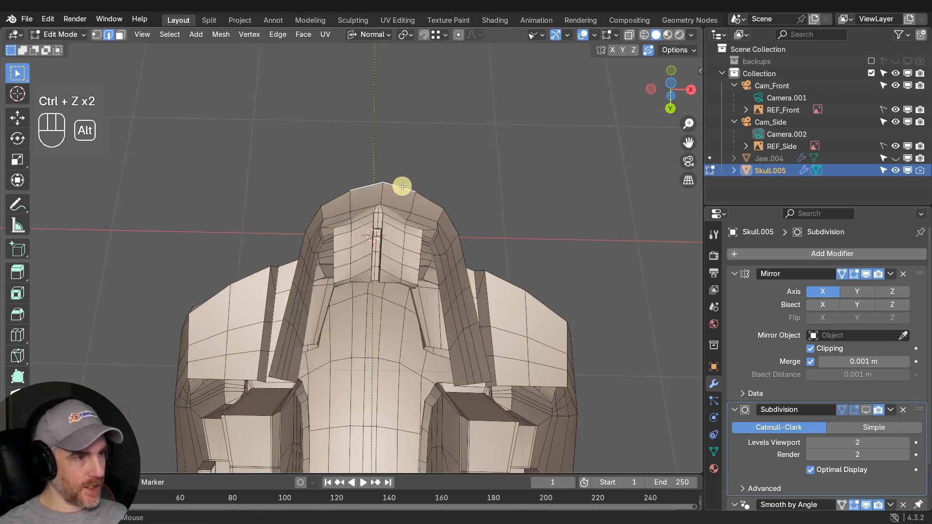
# Select the upper jaw's lower rim edge loop and snap the 3D cursor to the selection.
pyautogui.moveTo(401, 187); pyautogui.dragTo(398, 162, button='middle')
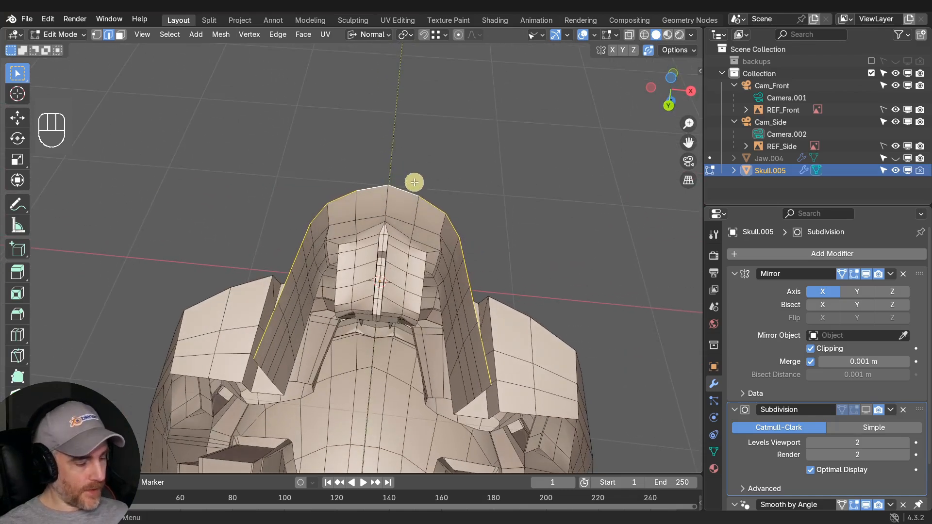
pyautogui.hotkey('shift', 's')
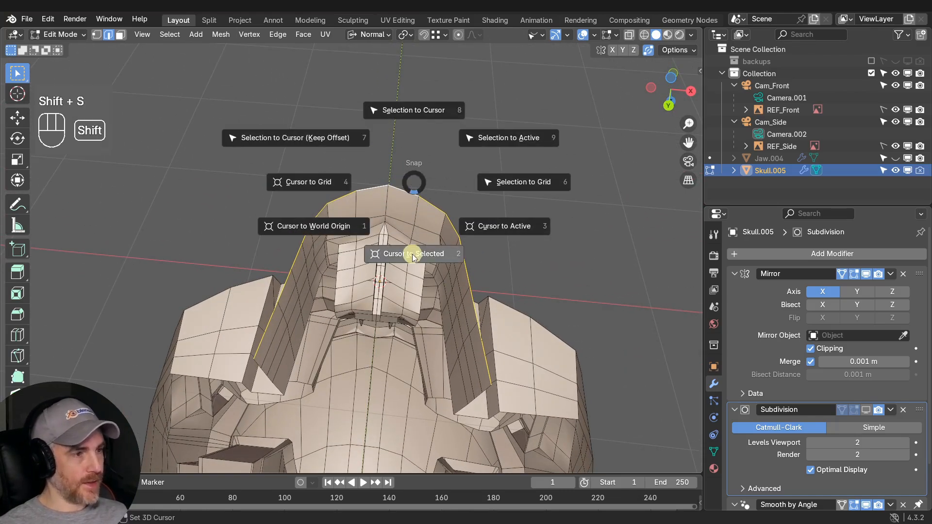
pyautogui.click(412, 255)
pyautogui.moveTo(412, 252); pyautogui.dragTo(376, 171, button='middle')
pyautogui.moveTo(451, 234); pyautogui.dragTo(440, 270, button='middle')
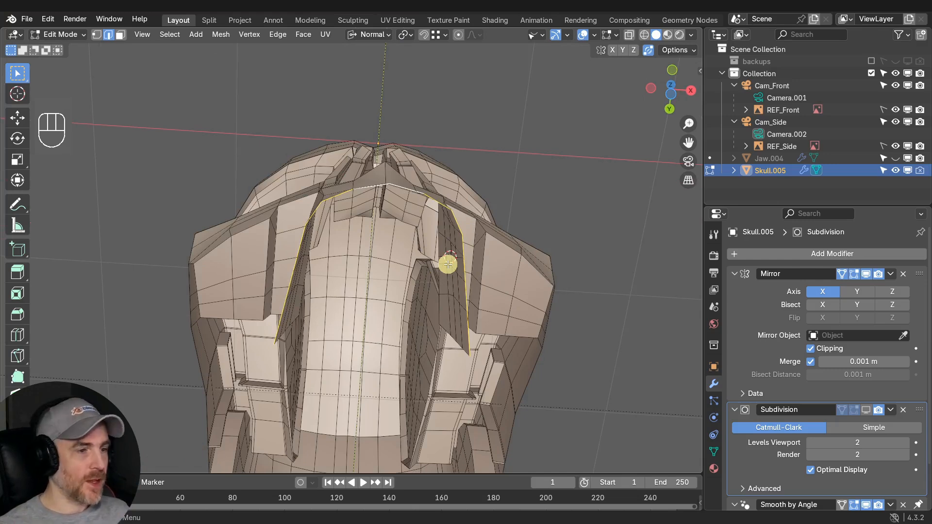
# Select a single face on the underside of the cheekbone and snap the 3D cursor to it.
pyautogui.moveTo(483, 247); pyautogui.dragTo(416, 263, button='middle')
pyautogui.press('3')
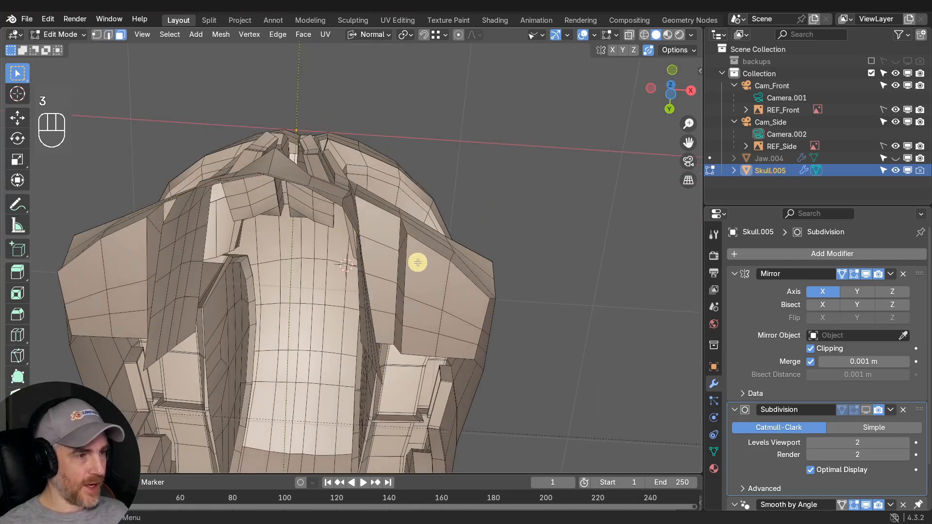
pyautogui.click(431, 285)
pyautogui.hotkey('shift', 's')
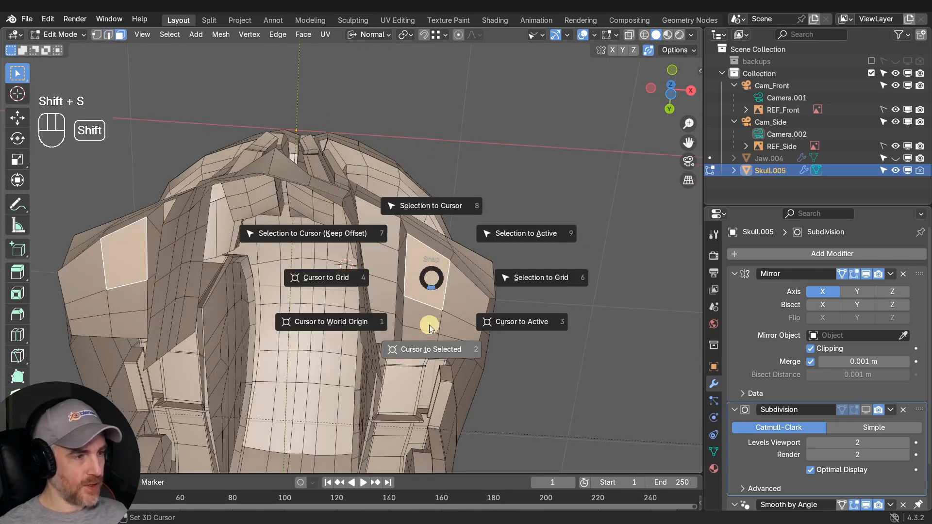
pyautogui.click(428, 349)
pyautogui.moveTo(426, 277); pyautogui.dragTo(348, 147, button='middle')
# Reselect the open edge loop along the upper jaw's lower rim and snap the 3D cursor to its midpoint.
pyautogui.press('2')
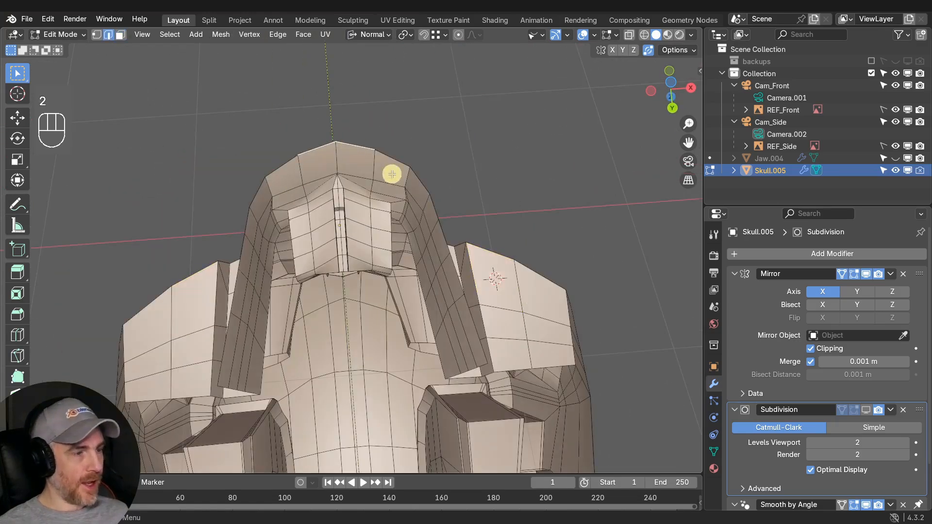
pyautogui.keyDown('alt'); pyautogui.click(364, 150); pyautogui.keyUp('alt')
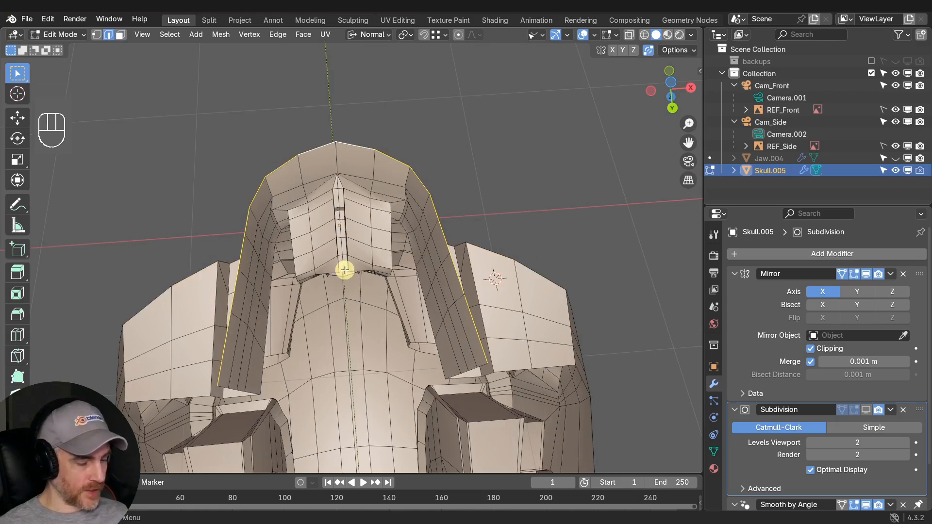
pyautogui.hotkey('shift', 's')
pyautogui.click(348, 345)
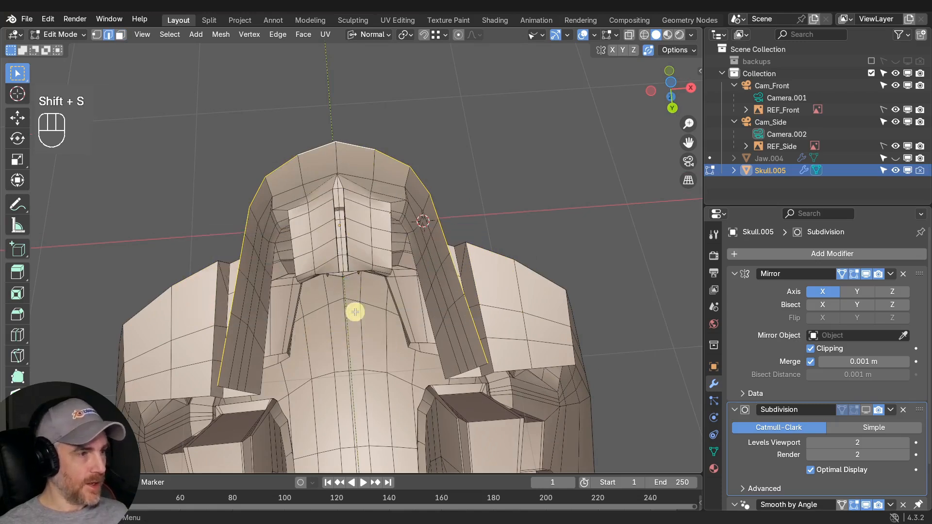
pyautogui.moveTo(356, 310); pyautogui.dragTo(346, 218, button='middle')
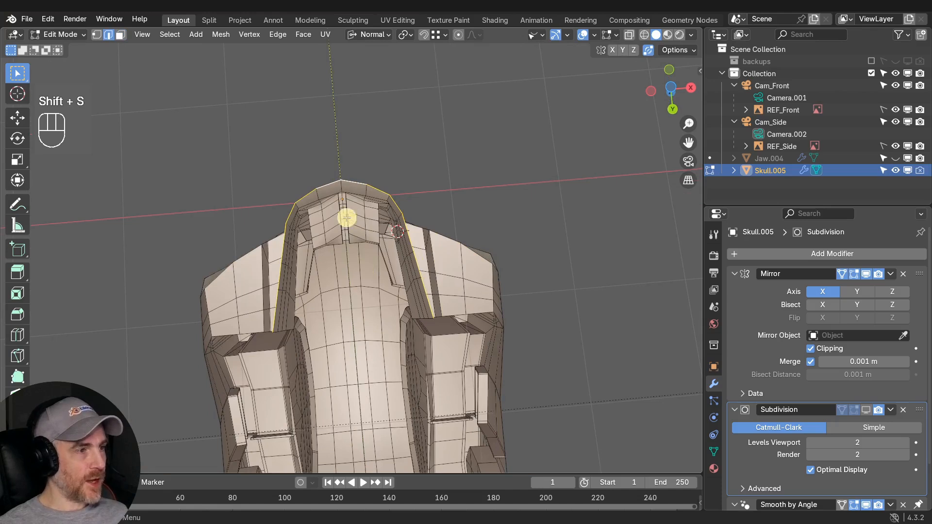
# Temporarily hide the Mirror modifier's viewport result to examine where the 3D cursor sits on the real half, and restore it.
pyautogui.click(866, 275)
pyautogui.moveTo(389, 223); pyautogui.dragTo(356, 180, button='middle')
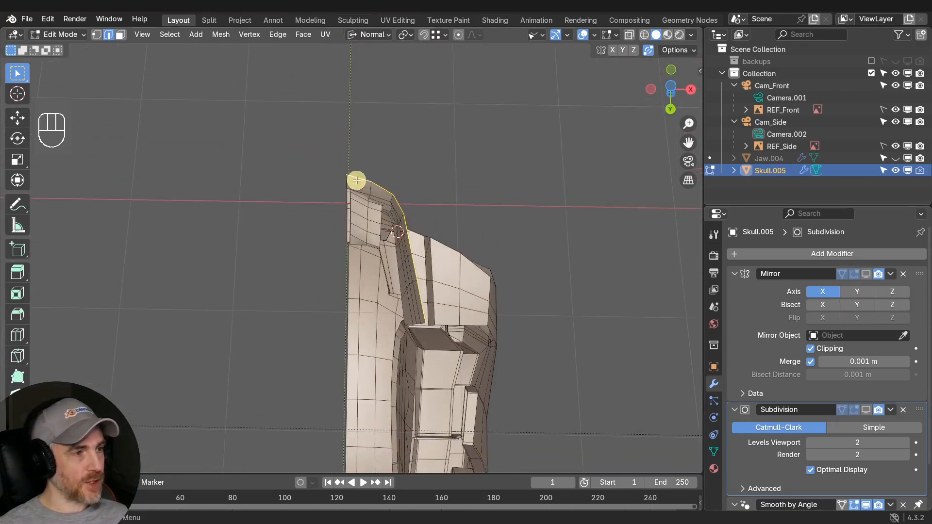
pyautogui.moveTo(406, 275); pyautogui.dragTo(363, 267, button='middle')
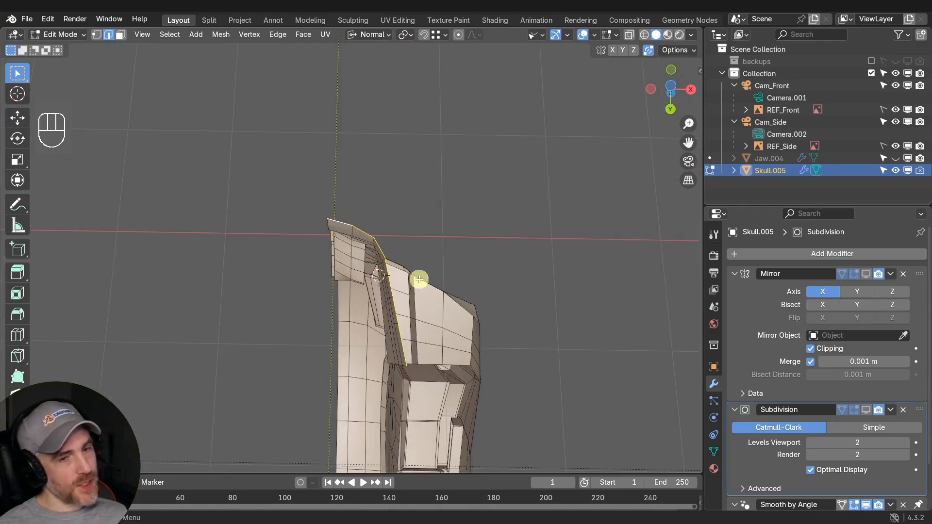
pyautogui.click(866, 275)
# Set the 3D cursor's X location to 0 m so it lies on the skull's centre line.
pyautogui.keyDown('shift'); pyautogui.moveTo(403, 223); pyautogui.dragTo(505, 249, button='middle'); pyautogui.keyUp('shift')
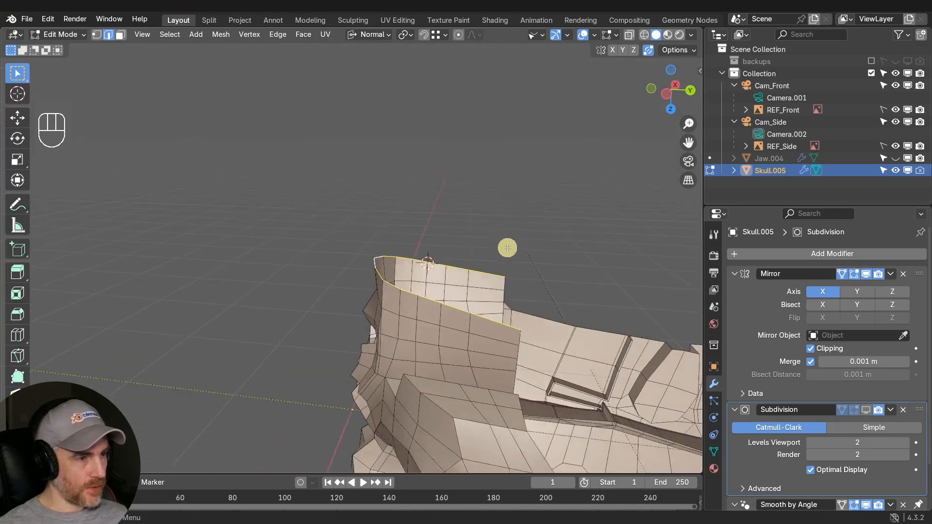
pyautogui.press('KP_1')
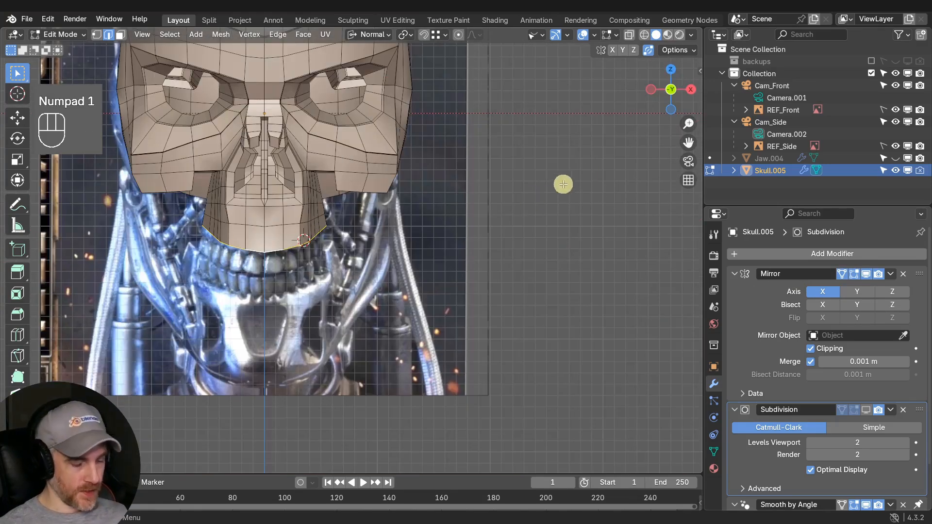
pyautogui.press('n')
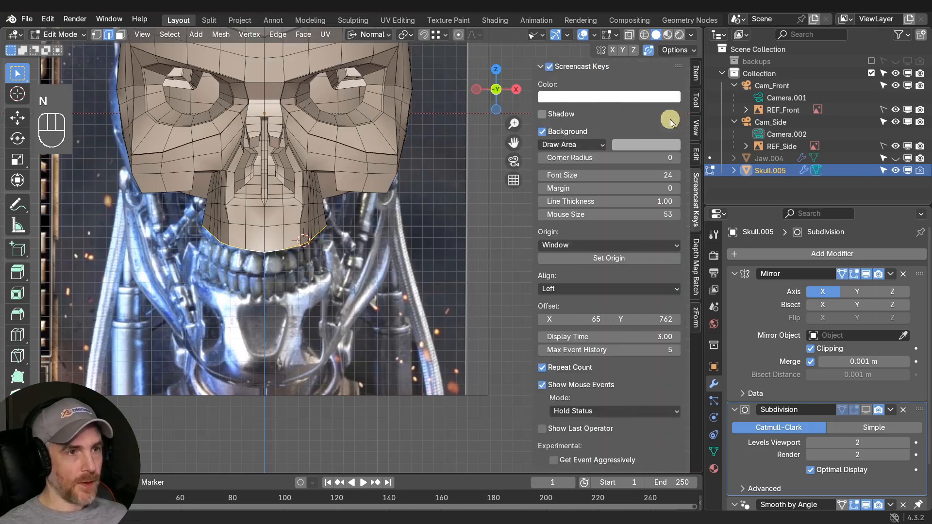
pyautogui.click(697, 130)
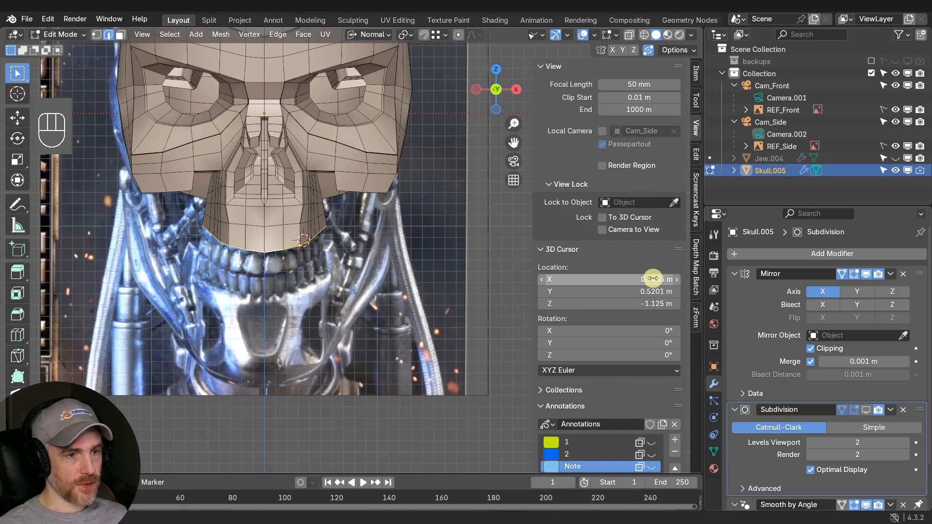
pyautogui.click(601, 280)
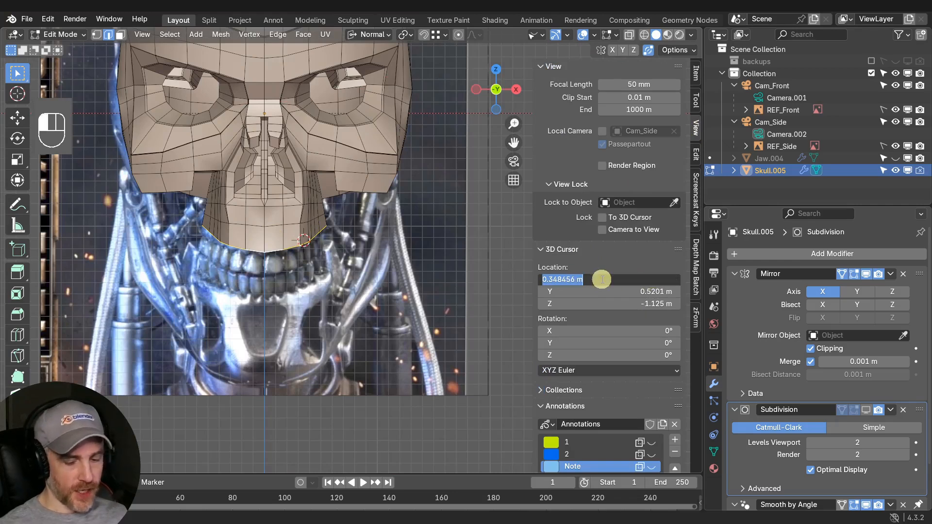
pyautogui.write('0')
pyautogui.press('Return')
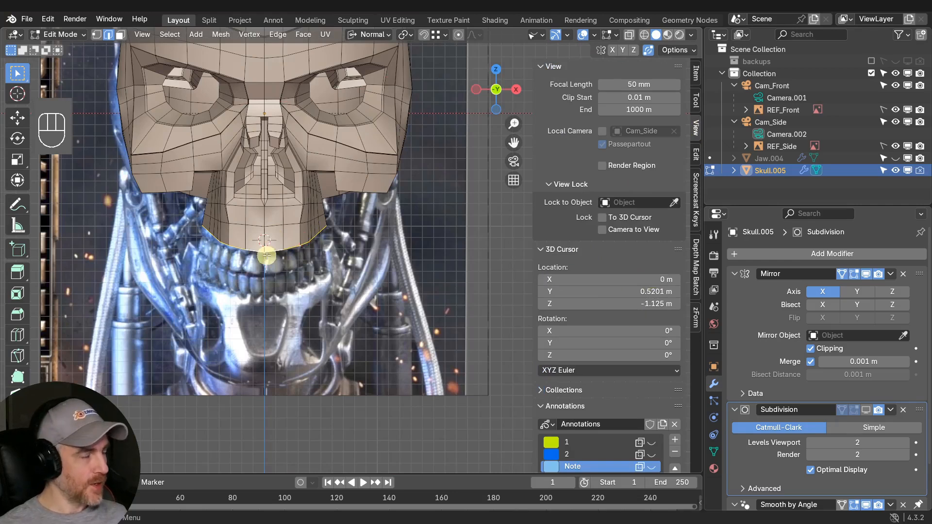
# From the bottom view, set the 3D cursor's Y location to 0.7001 m and make the 3D cursor the pivot point.
pyautogui.moveTo(265, 254); pyautogui.dragTo(273, 102, button='middle')
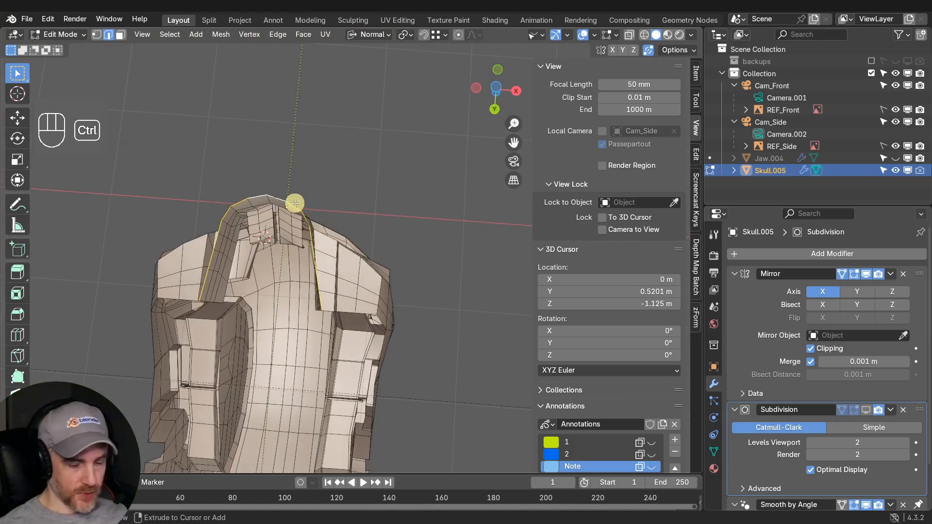
pyautogui.press('ctrl+KP_7')
pyautogui.press('KP_7')
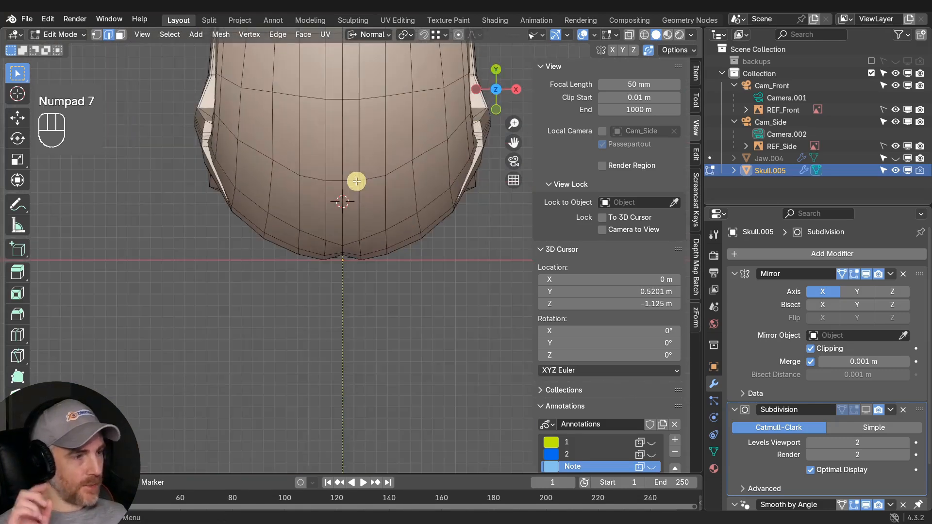
pyautogui.press('ctrl+KP_7')
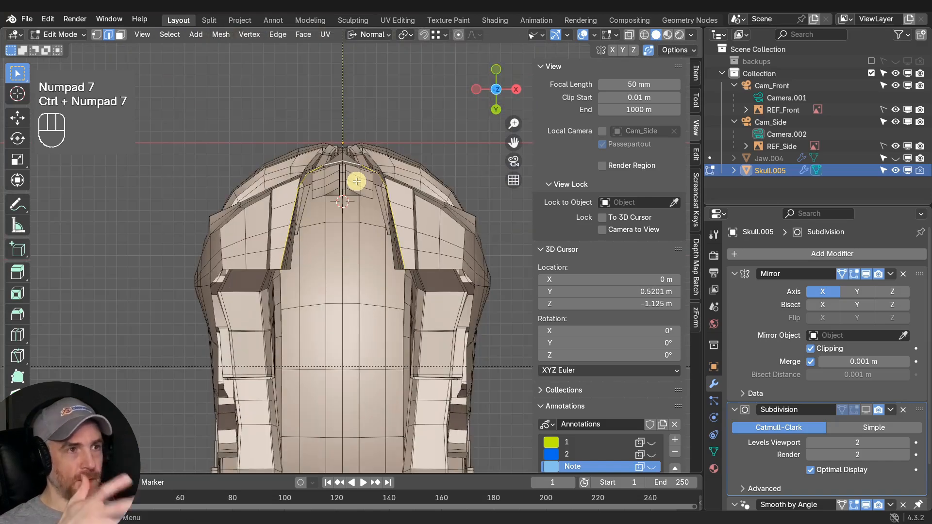
pyautogui.scroll(4, 354, 183)
pyautogui.keyDown('shift'); pyautogui.moveTo(348, 145); pyautogui.dragTo(328, 213, button='middle'); pyautogui.keyUp('shift')
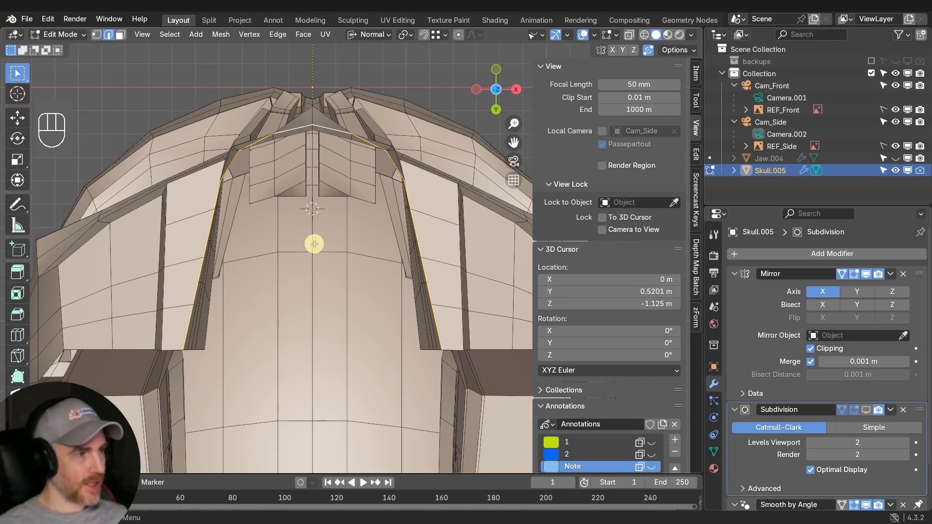
pyautogui.keyDown('shift'); pyautogui.moveTo(645, 292); pyautogui.dragTo(637, 291); pyautogui.keyUp('shift')
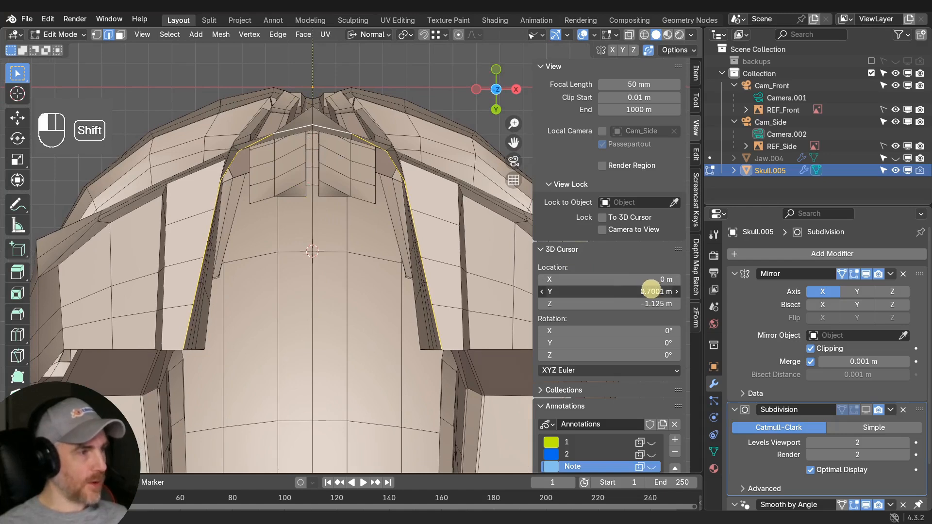
pyautogui.keyDown('shift'); pyautogui.moveTo(651, 290); pyautogui.dragTo(270, 179); pyautogui.keyUp('shift')
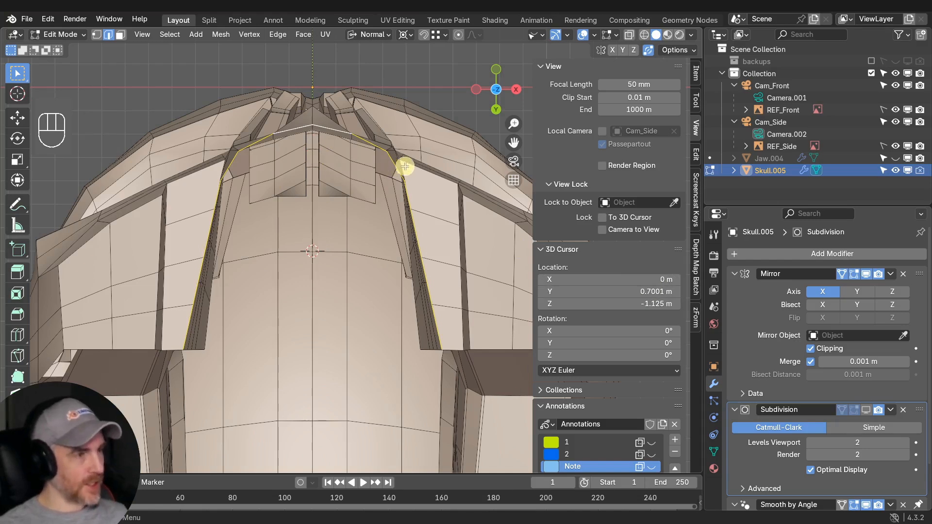
# Extrude the jaw's lower rim edge loop and scale it inward around the 3D cursor to about 0.64.
pyautogui.press('s')
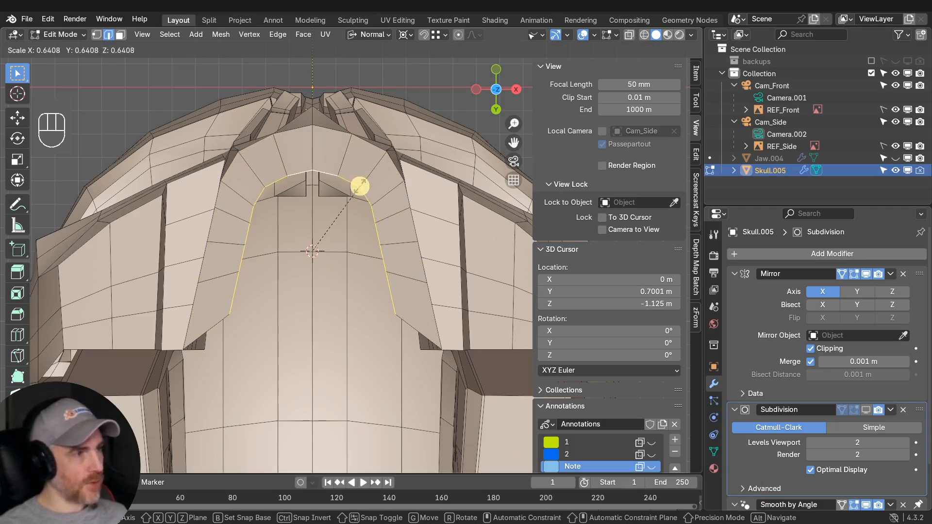
pyautogui.click(360, 187)
pyautogui.moveTo(312, 175); pyautogui.dragTo(345, 181, button='middle')
pyautogui.scroll(-6, 316, 221)
pyautogui.press('KP_Decimal')
pyautogui.scroll(-5, 312, 223)
pyautogui.scroll(3, 252, 197)
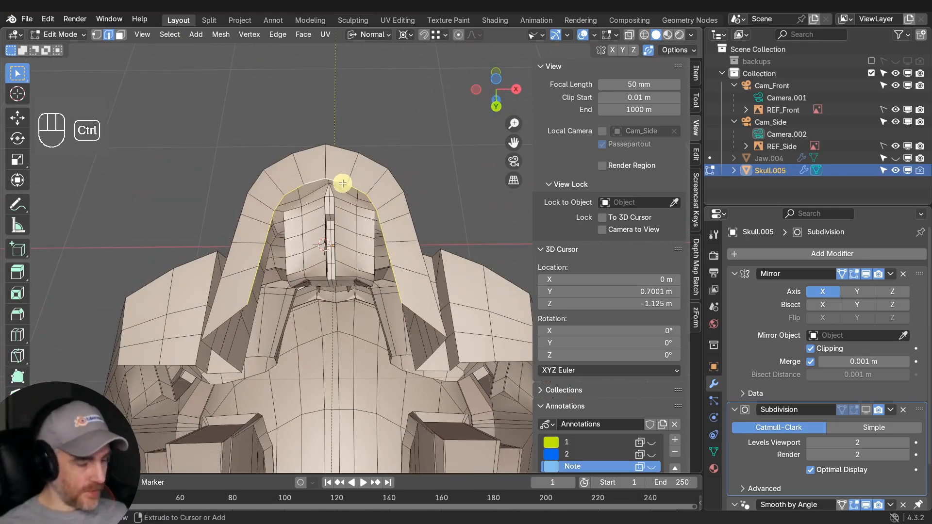
# Switch to vertex selection and select the rear inner corner vertex of the new rim strip.
pyautogui.keyDown('shift'); pyautogui.moveTo(435, 221); pyautogui.dragTo(457, 283, button='middle'); pyautogui.keyUp('shift')
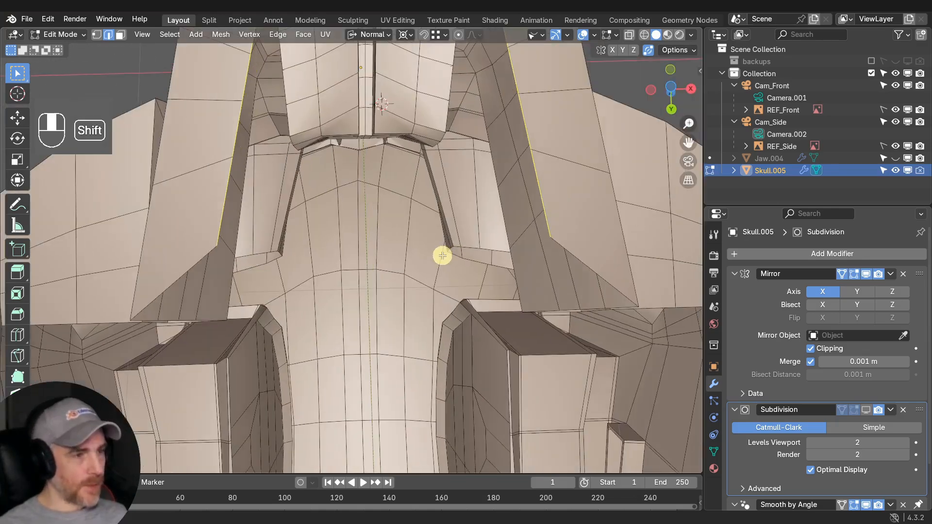
pyautogui.scroll(-2, 441, 256)
pyautogui.press('1')
pyautogui.click(465, 251)
pyautogui.press('g')
pyautogui.press('y')
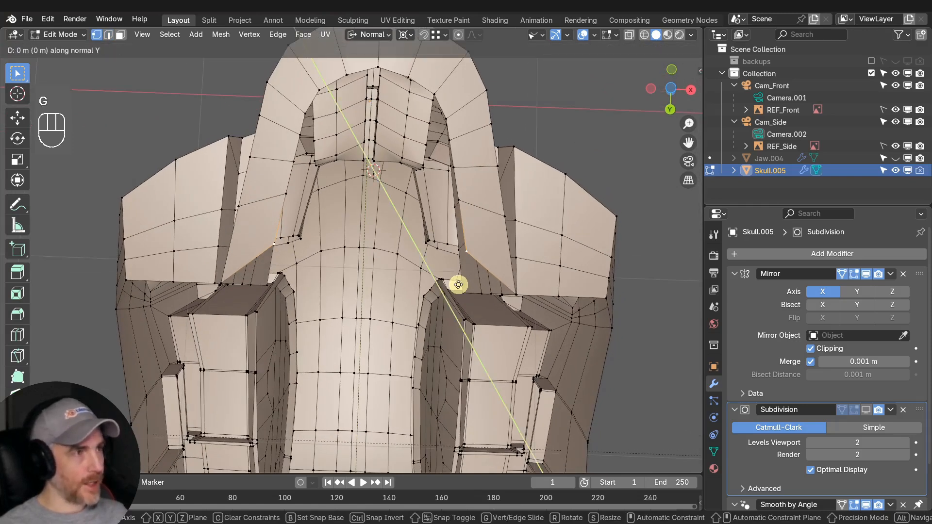
pyautogui.rightClick(459, 284)
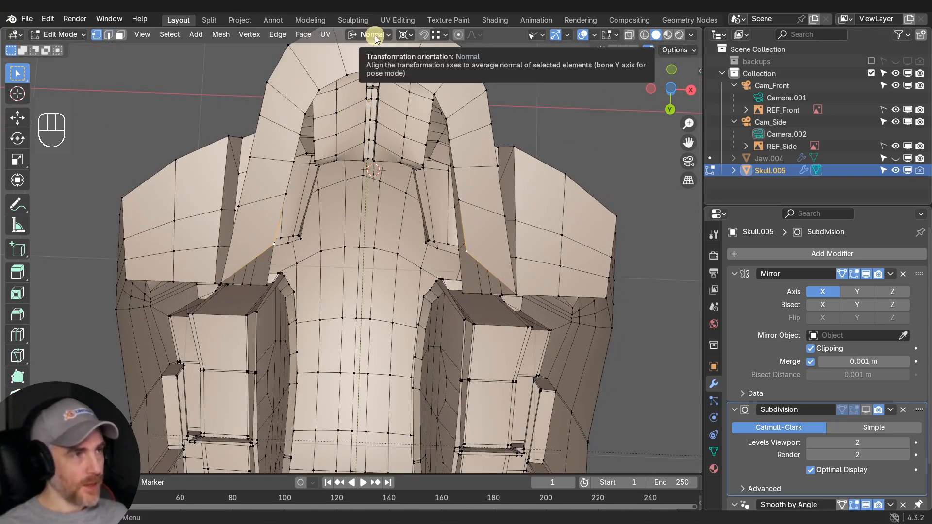
# Set the transform orientation to Global and move the corner vertex about 0.15 m along Y, snapped level with the strip's outer corner.
pyautogui.click(374, 35)
pyautogui.click(352, 73)
pyautogui.press('g')
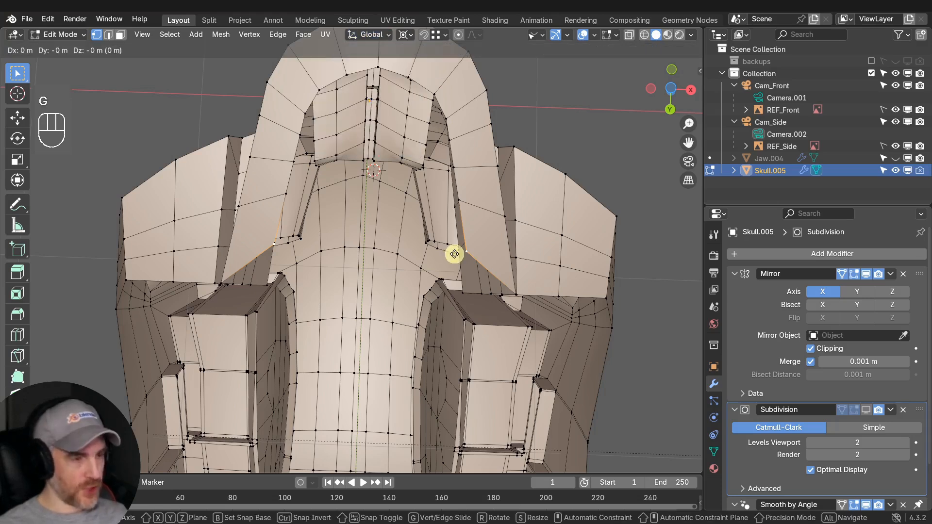
pyautogui.press('y')
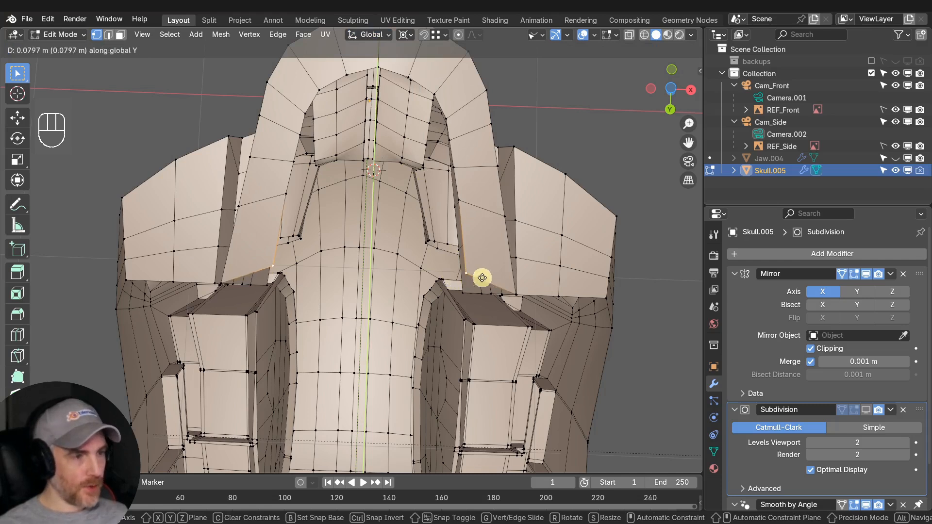
pyautogui.press('ctrl')
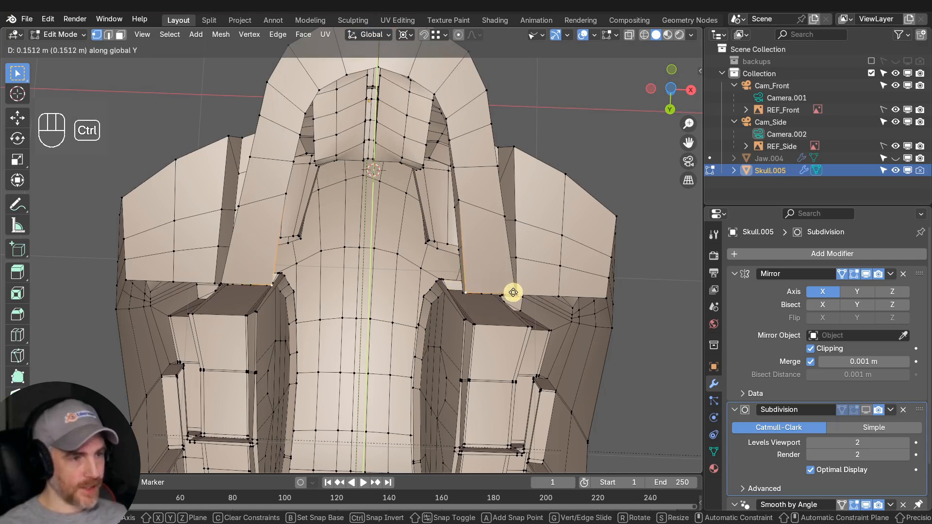
pyautogui.click(513, 292)
pyautogui.moveTo(513, 293); pyautogui.dragTo(507, 346, button='middle')
pyautogui.moveTo(477, 287)
pyautogui.mouseDown(button='middle')
pyautogui.moveTo(444, 366)
pyautogui.moveTo(500, 358)
pyautogui.moveTo(634, 376)
pyautogui.moveTo(649, 353)
pyautogui.moveTo(545, 337)
pyautogui.moveTo(474, 291)
pyautogui.moveTo(471, 279)
pyautogui.moveTo(475, 289)
pyautogui.mouseUp(button='middle')
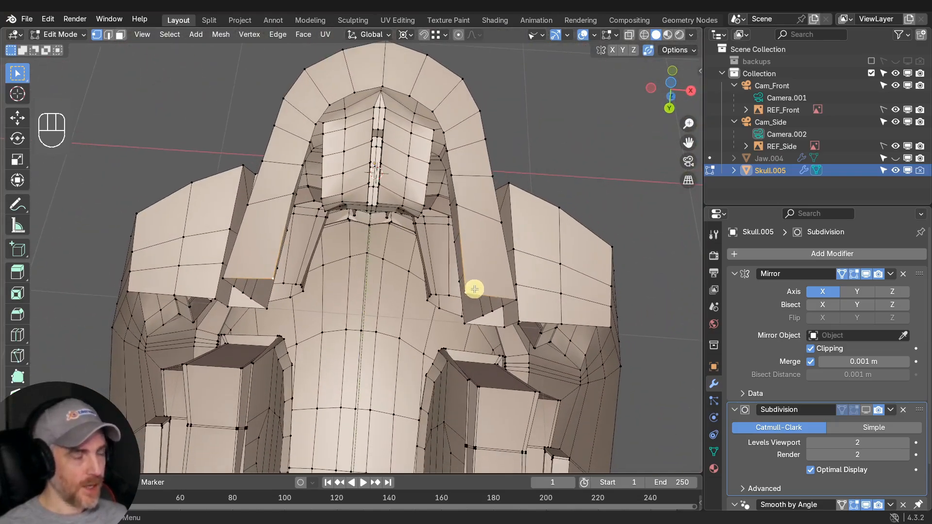
pyautogui.click(435, 36)
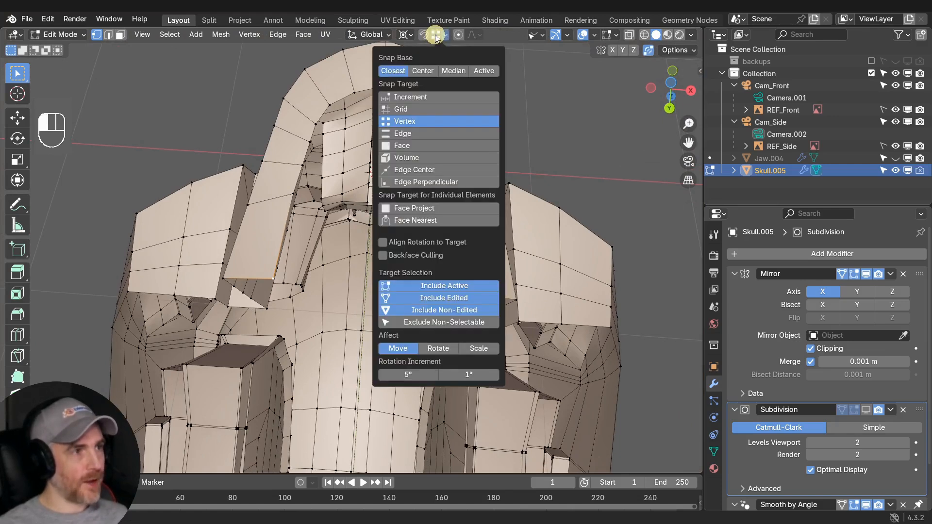
# Slide individual vertices along the rim strip's inner edge to even out their spacing around the front curve.
pyautogui.moveTo(451, 179); pyautogui.dragTo(453, 200, button='middle')
pyautogui.press('g')
pyautogui.press('g')
pyautogui.click(470, 213)
pyautogui.keyDown('alt'); pyautogui.click(441, 177); pyautogui.keyUp('alt')
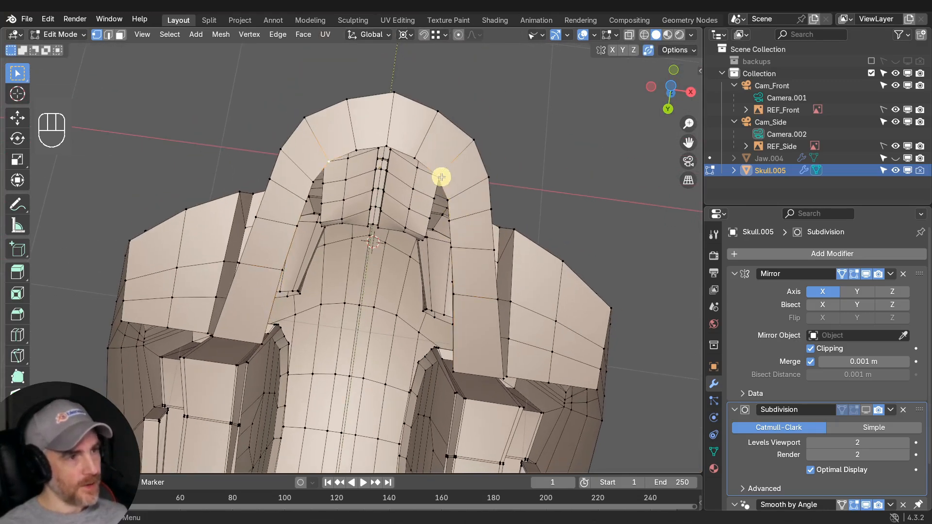
pyautogui.press('g')
pyautogui.press('g')
pyautogui.click(451, 199)
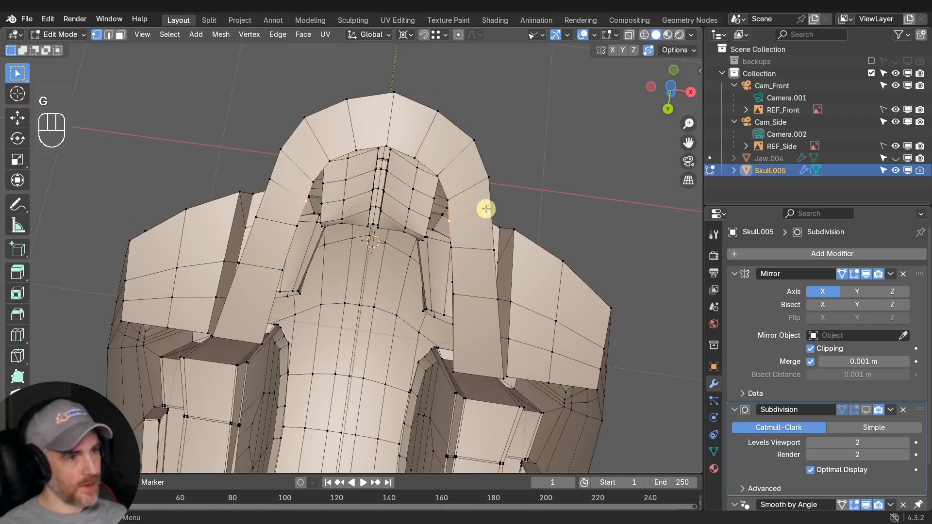
pyautogui.click(452, 218)
pyautogui.press('g')
pyautogui.press('g')
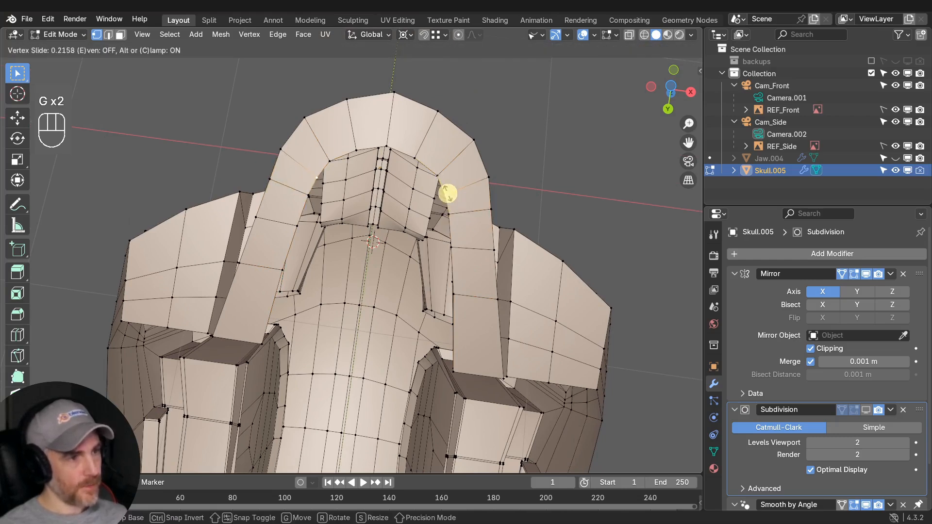
pyautogui.click(447, 192)
pyautogui.moveTo(447, 193); pyautogui.dragTo(415, 181, button='middle')
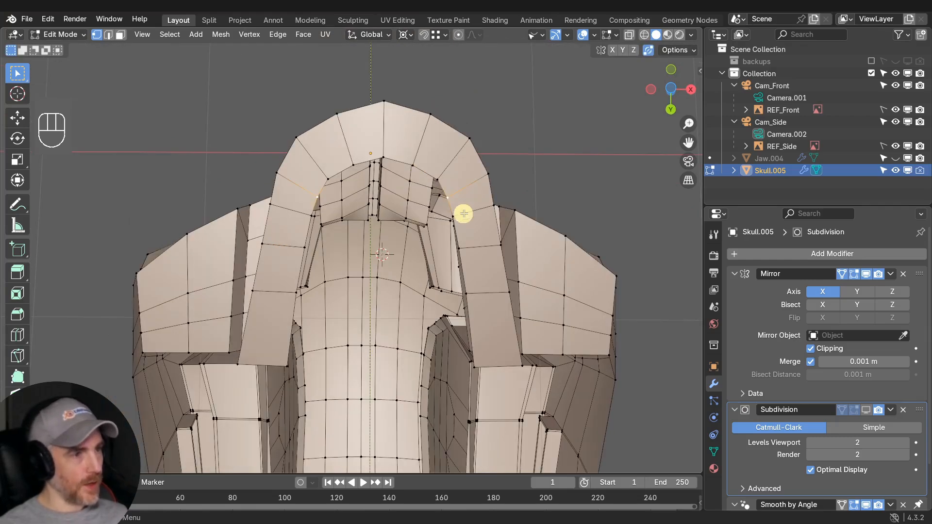
# Try to extrude the strip's inner side edges along X to the skull's centre line, and undo it.
pyautogui.press('2')
pyautogui.moveTo(466, 274); pyautogui.dragTo(481, 294, button='middle')
pyautogui.click(474, 290)
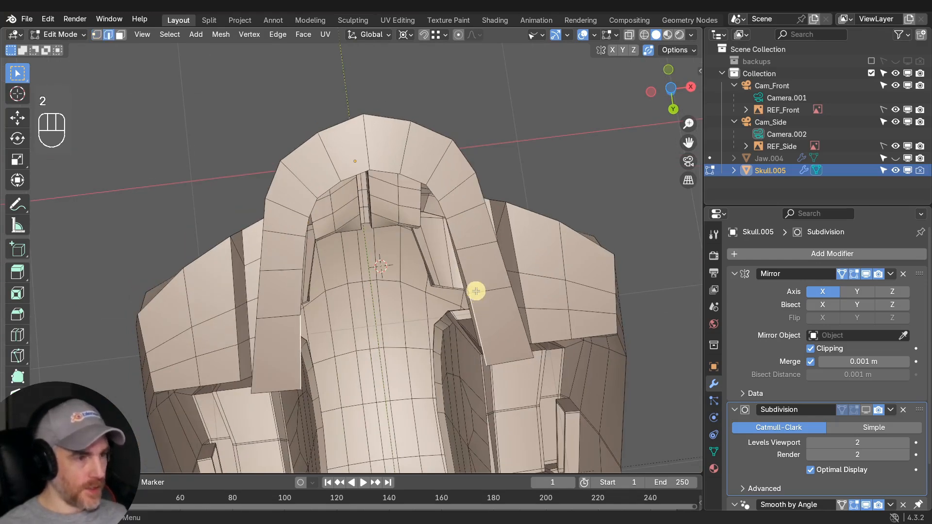
pyautogui.press('e')
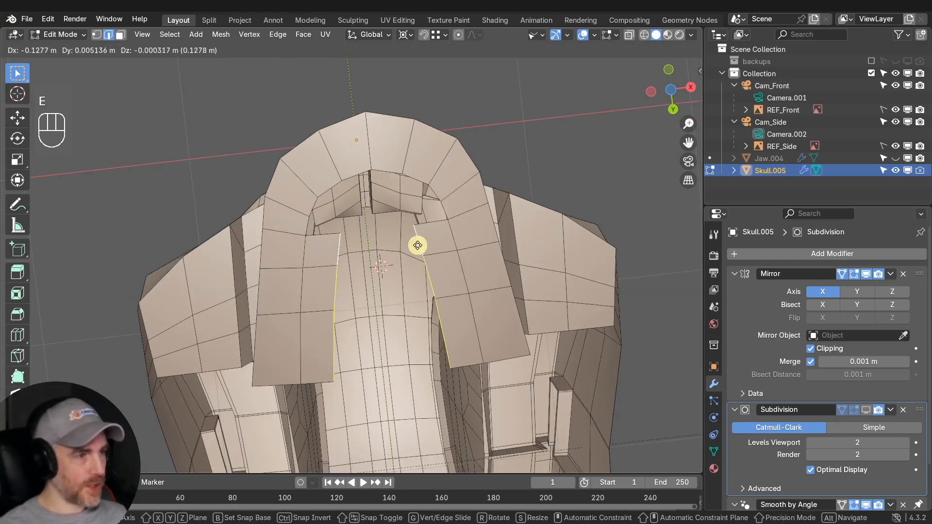
pyautogui.press('x')
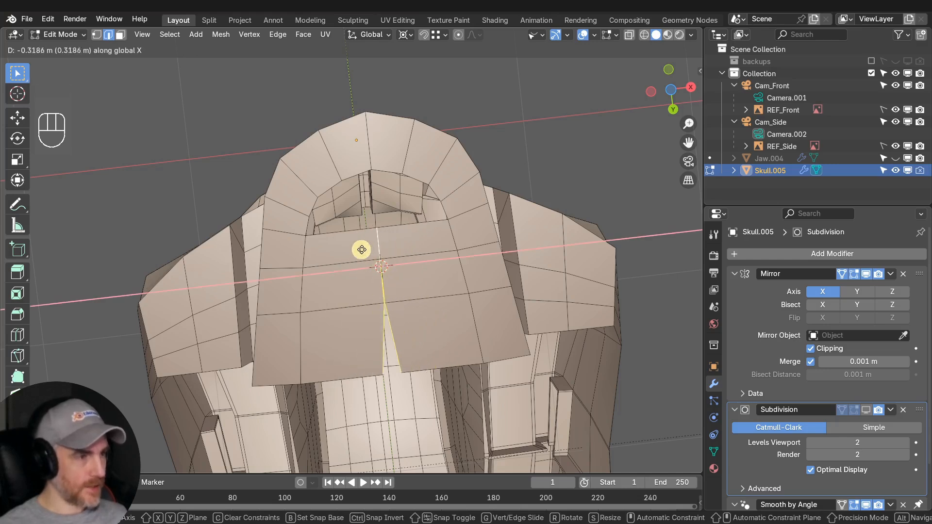
pyautogui.click(352, 253)
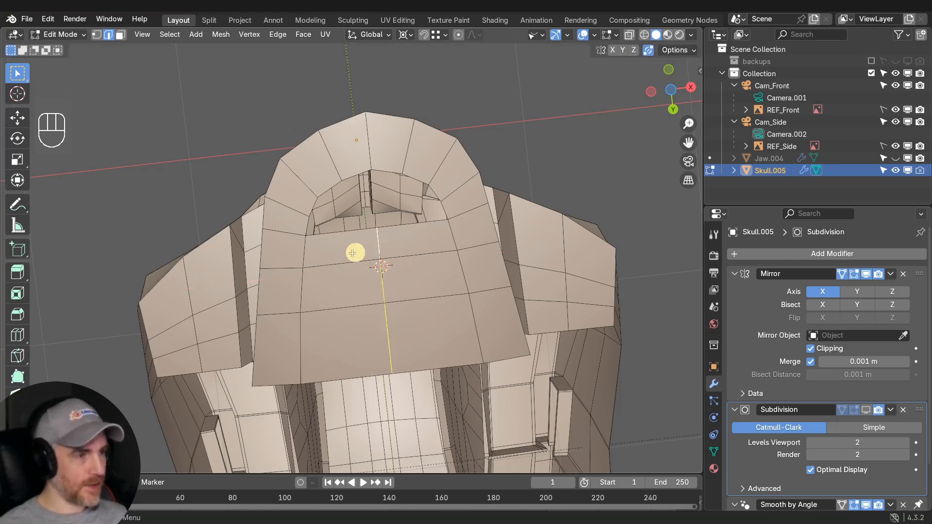
pyautogui.click(811, 348)
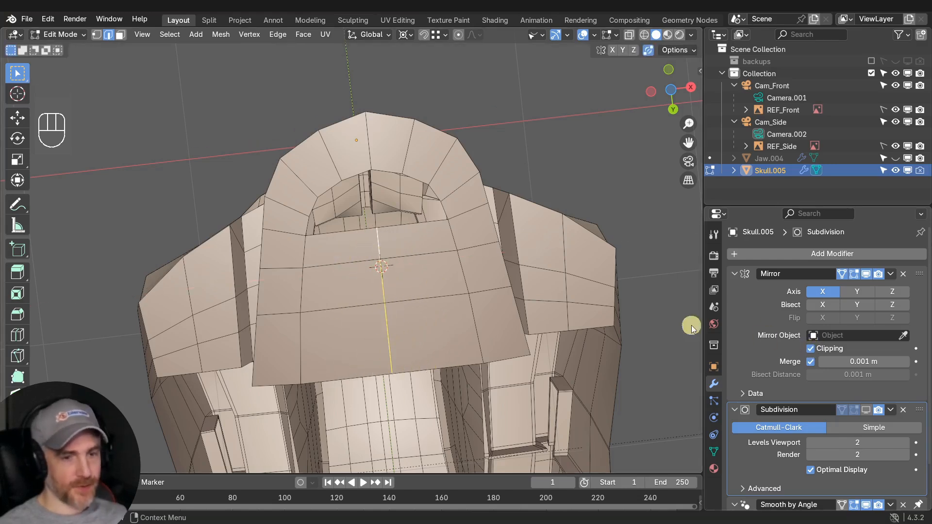
pyautogui.hotkey('ctrl', 'z')
pyautogui.hotkey('ctrl', 'z')
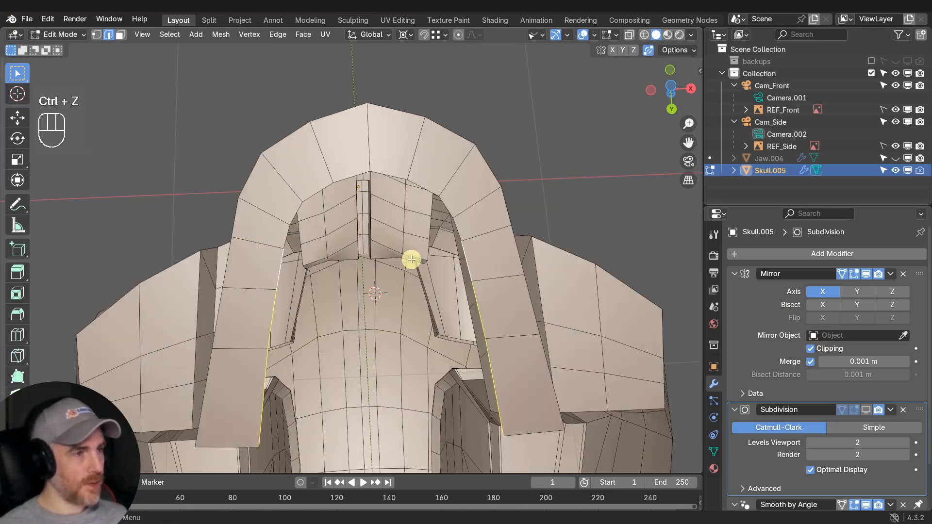
pyautogui.hotkey('ctrl', 'z')
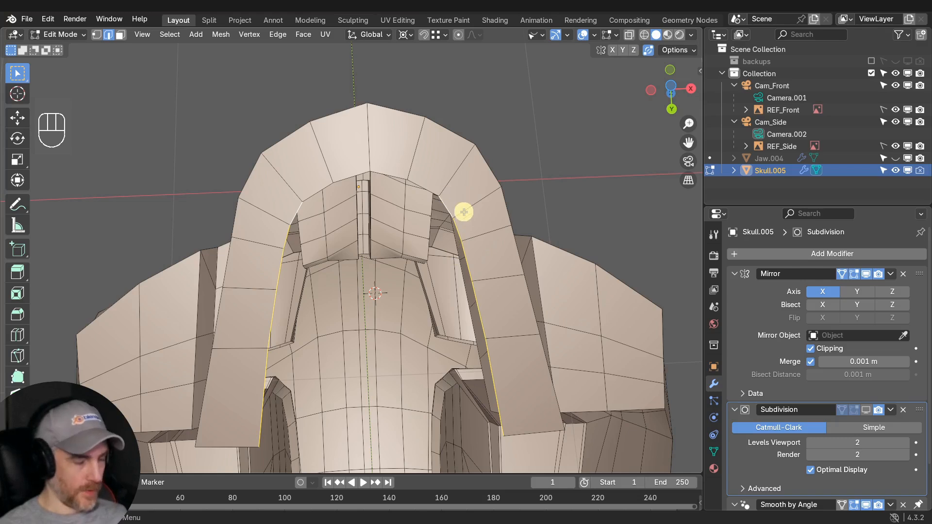
# Extrude the inner side edges, including one more edge toward the front, along X to the centre line and fill the front gap with faces.
pyautogui.press('e')
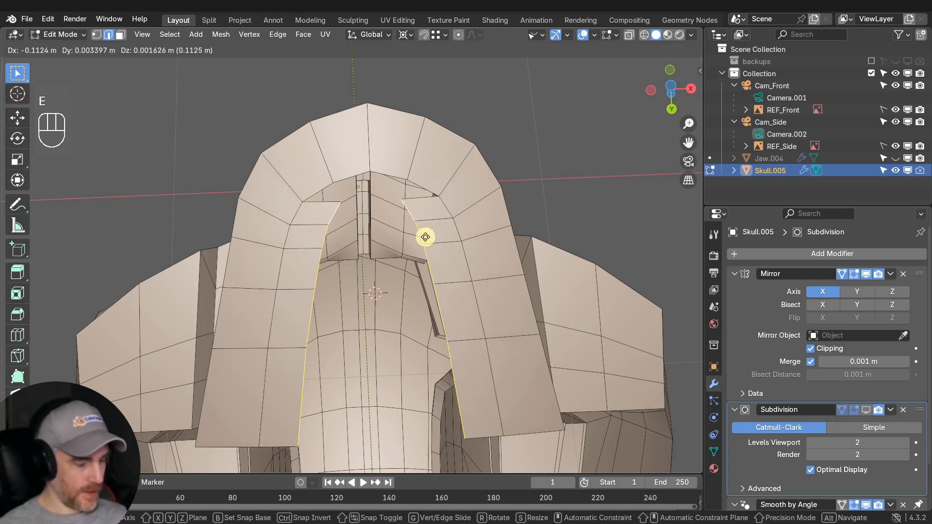
pyautogui.press('x')
pyautogui.click(298, 241)
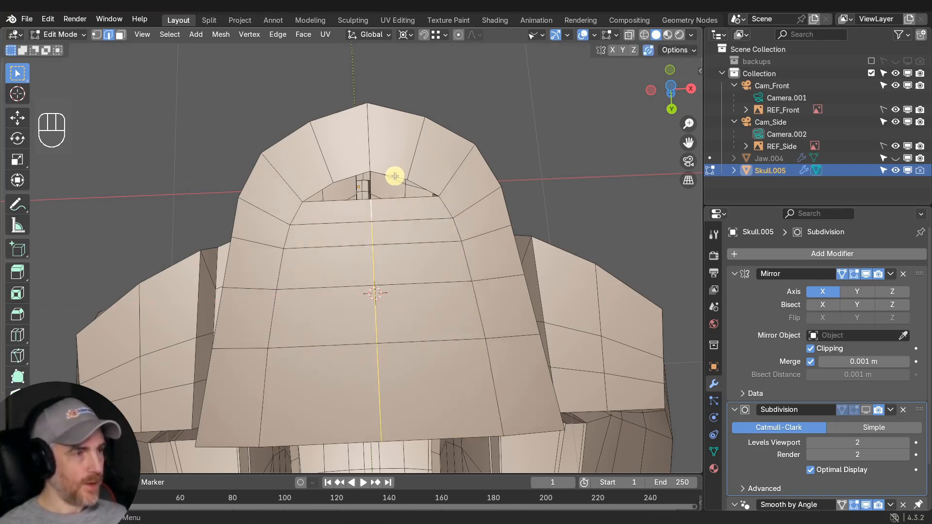
pyautogui.click(395, 176)
pyautogui.press('f')
pyautogui.moveTo(399, 198); pyautogui.dragTo(372, 229, button='middle')
pyautogui.hotkey('ctrl', 'z')
# Switch to face selection and circle-select all the faces filling the inside of the rim strip.
pyautogui.press('3')
pyautogui.press('c')
pyautogui.moveTo(367, 220); pyautogui.dragTo(368, 318)
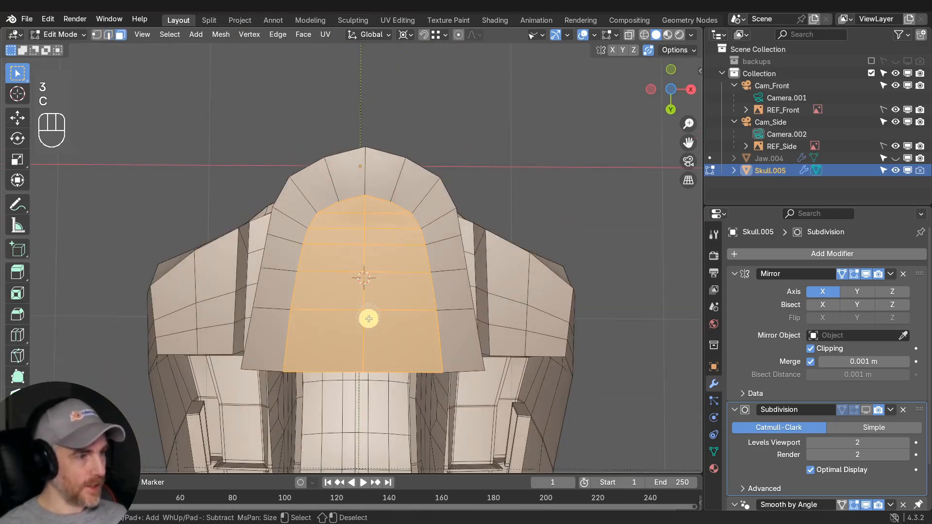
pyautogui.moveTo(395, 308)
pyautogui.mouseDown(button='middle')
pyautogui.moveTo(339, 285)
pyautogui.moveTo(408, 333)
pyautogui.moveTo(489, 362)
pyautogui.moveTo(470, 377)
pyautogui.moveTo(537, 381)
pyautogui.moveTo(508, 386)
pyautogui.mouseUp(button='middle')
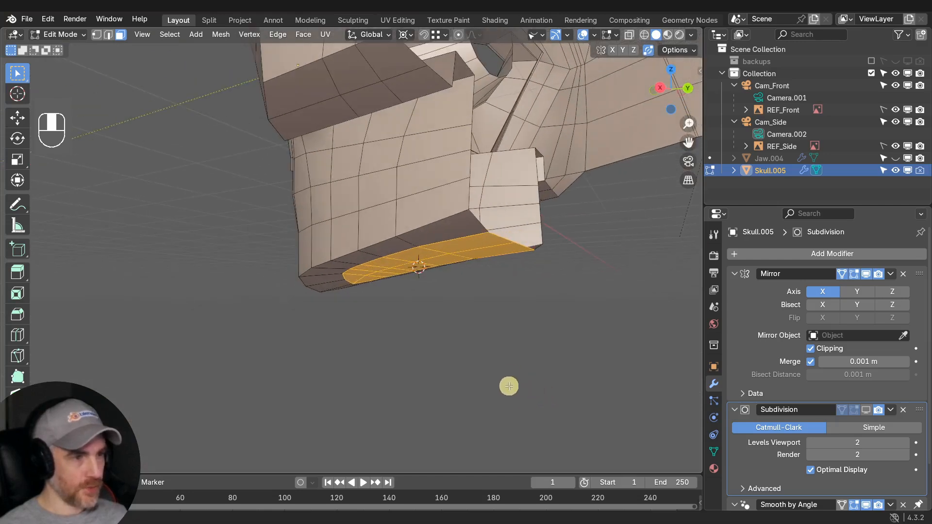
# Try to extrude the selected inner faces along their normal, and undo the extrusion.
pyautogui.press('e')
pyautogui.click(506, 266)
pyautogui.moveTo(506, 266); pyautogui.dragTo(456, 265, button='middle')
pyautogui.hotkey('ctrl', 'z')
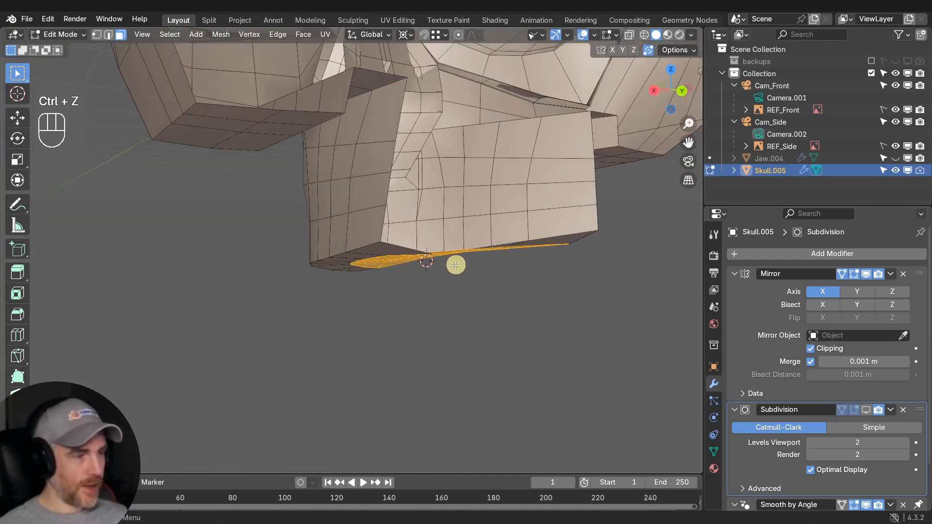
# Extrude the inner faces upward about 0.44 m along the global Z axis to hollow out the mouth cavity.
pyautogui.press('e')
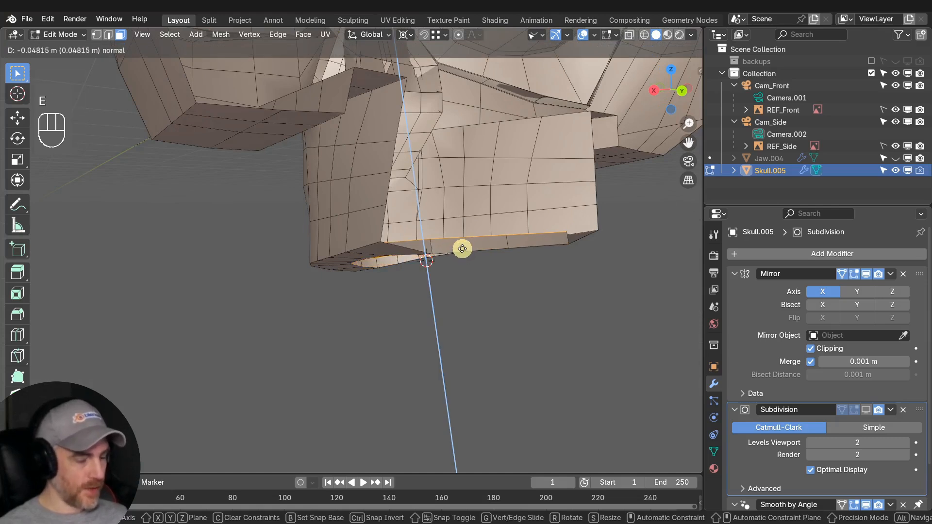
pyautogui.press('c')
pyautogui.press('z')
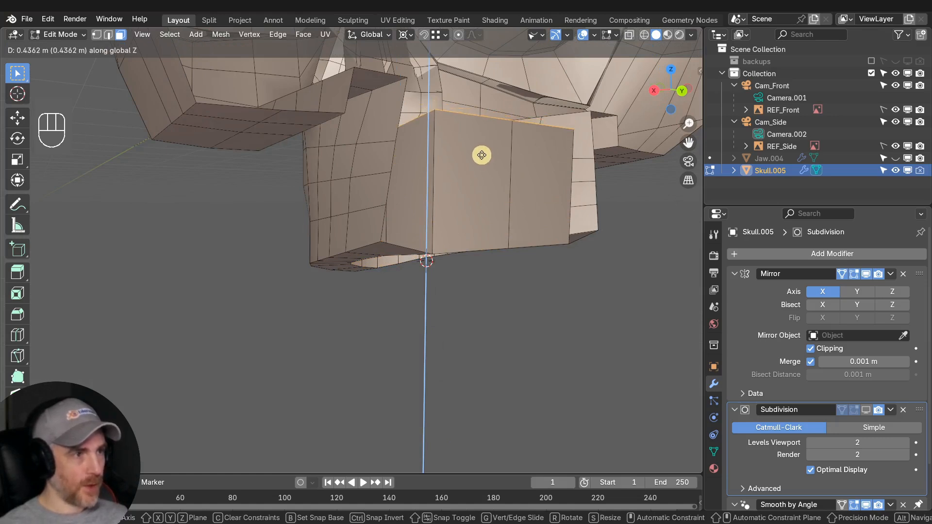
pyautogui.click(481, 157)
pyautogui.moveTo(481, 159)
pyautogui.mouseDown(button='middle')
pyautogui.moveTo(464, 210)
pyautogui.moveTo(484, 169)
pyautogui.mouseUp(button='middle')
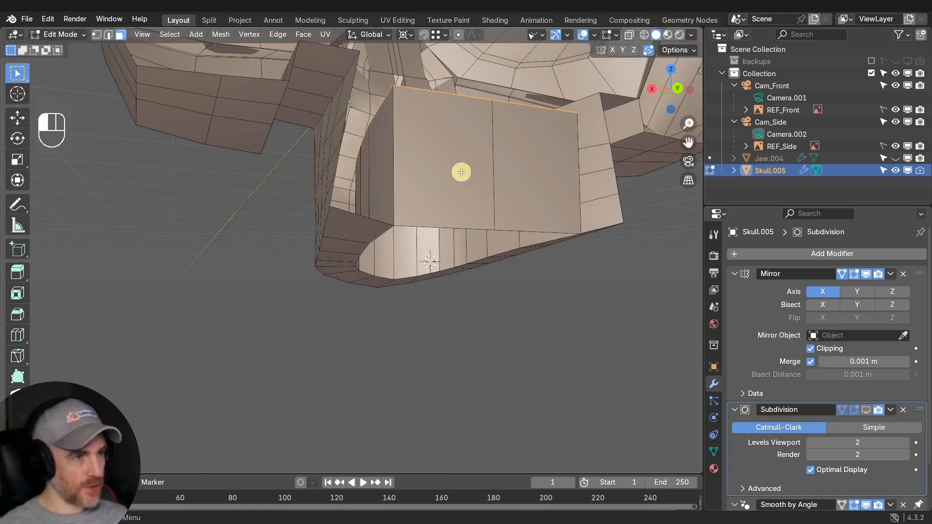
# Delete the rear end faces of the extruded mouth cavity.
pyautogui.click(461, 172)
pyautogui.moveTo(495, 170); pyautogui.dragTo(421, 219, button='middle')
pyautogui.press('x')
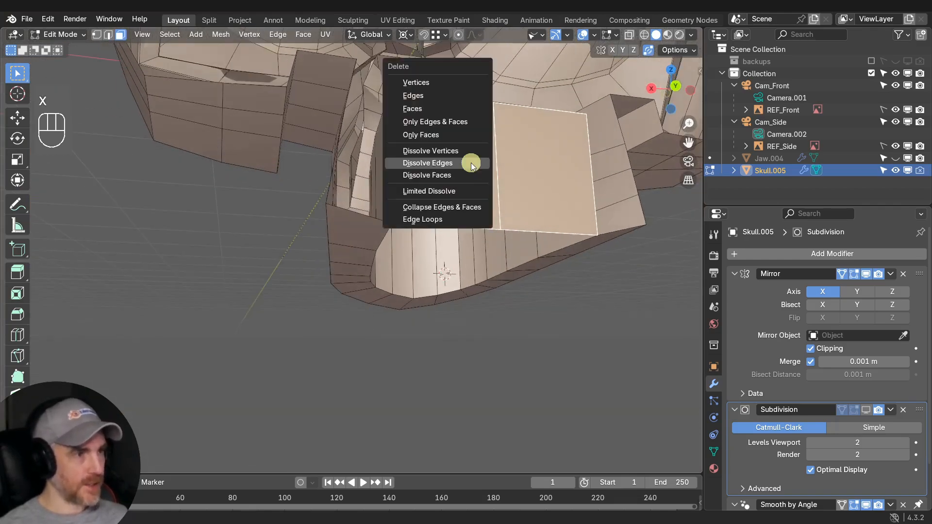
pyautogui.click(447, 109)
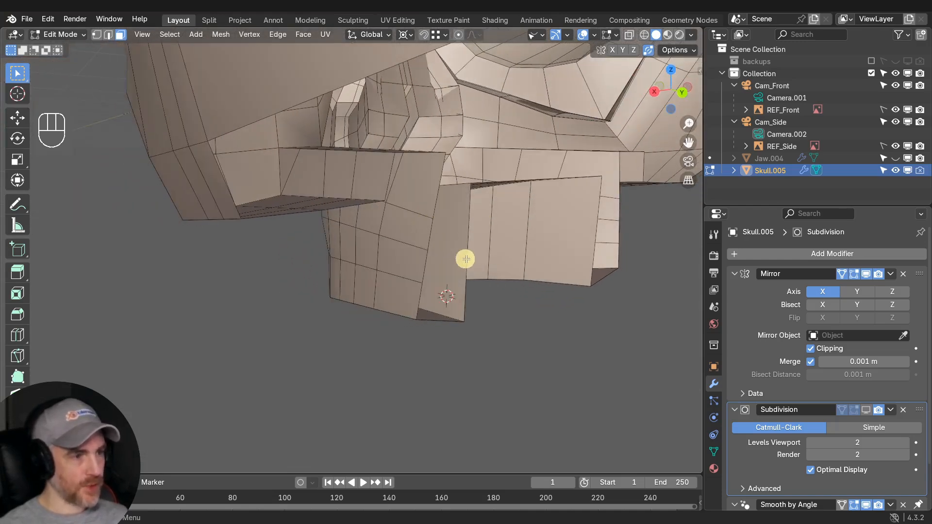
# Add three evenly spaced horizontal loop cuts around the mouth cavity's inner wall.
pyautogui.moveTo(466, 259); pyautogui.dragTo(443, 238, button='middle')
pyautogui.hotkey('ctrl', 'r')
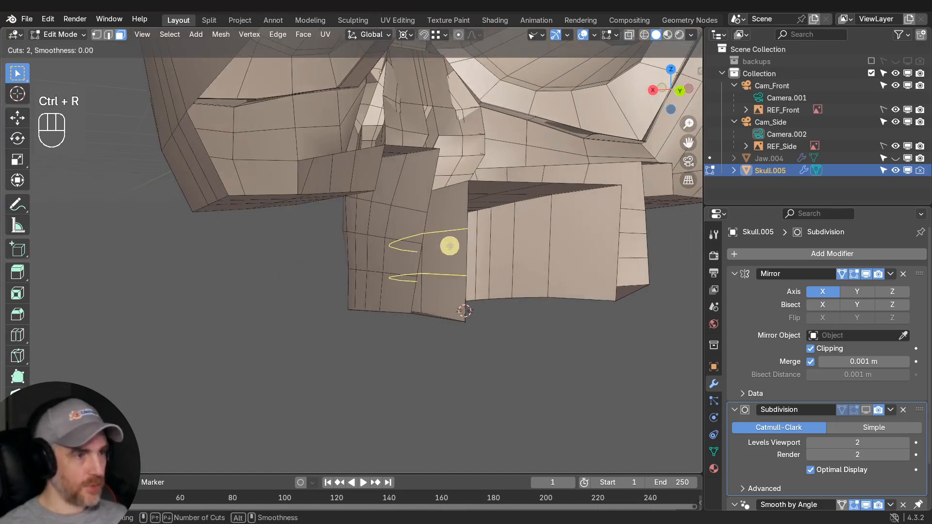
pyautogui.click(451, 244)
pyautogui.rightClick(451, 244)
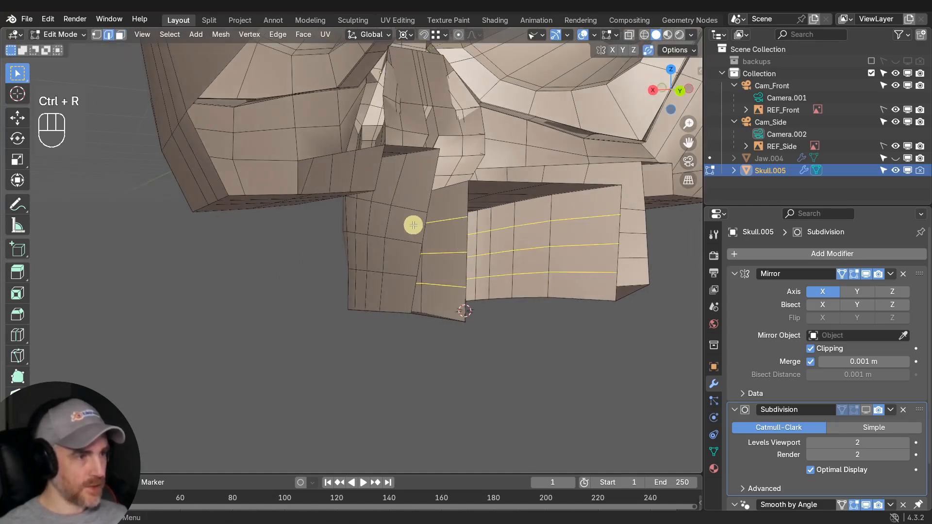
# Fill the open rear end of the mouth wall with faces, row by row up to the top of the cavity.
pyautogui.click(418, 209)
pyautogui.click(411, 244)
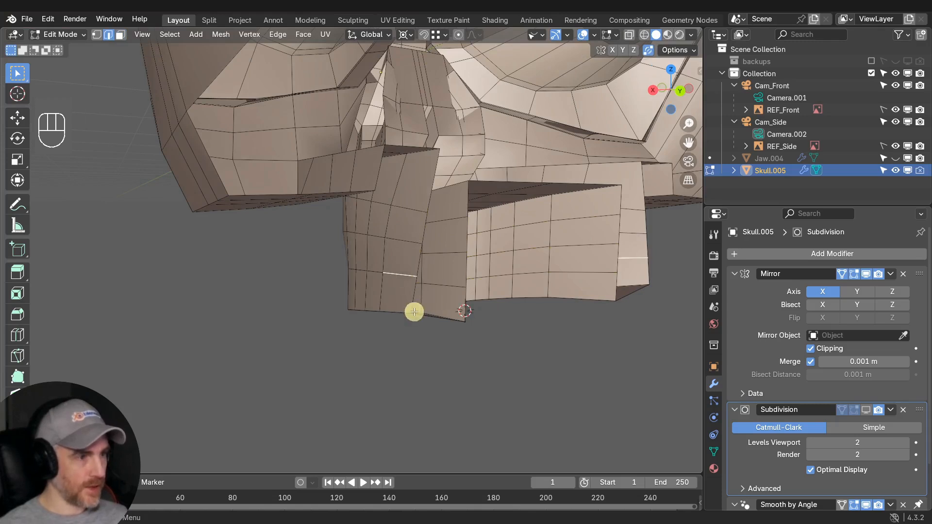
pyautogui.moveTo(414, 312)
pyautogui.mouseDown(button='middle')
pyautogui.moveTo(403, 295)
pyautogui.moveTo(439, 295)
pyautogui.moveTo(423, 299)
pyautogui.mouseUp(button='middle')
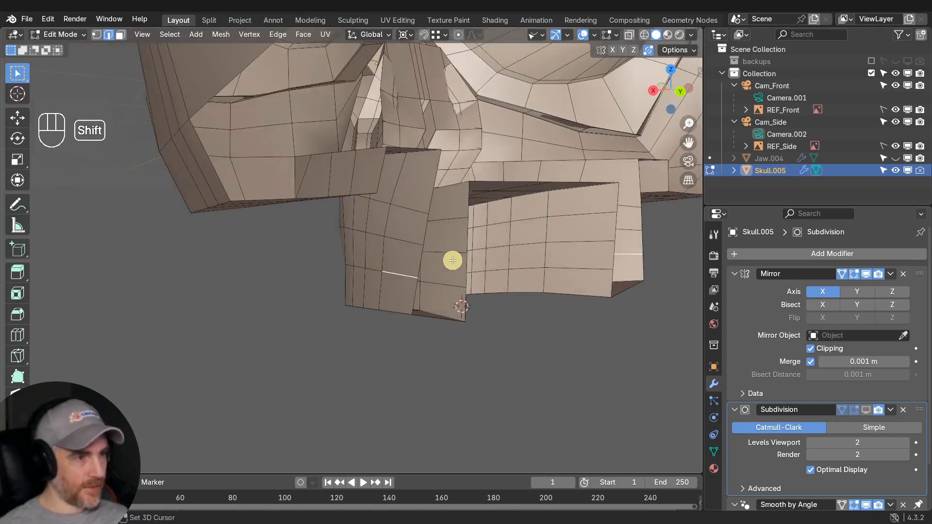
pyautogui.keyDown('shift'); pyautogui.moveTo(452, 261); pyautogui.dragTo(445, 226, button='middle'); pyautogui.keyUp('shift')
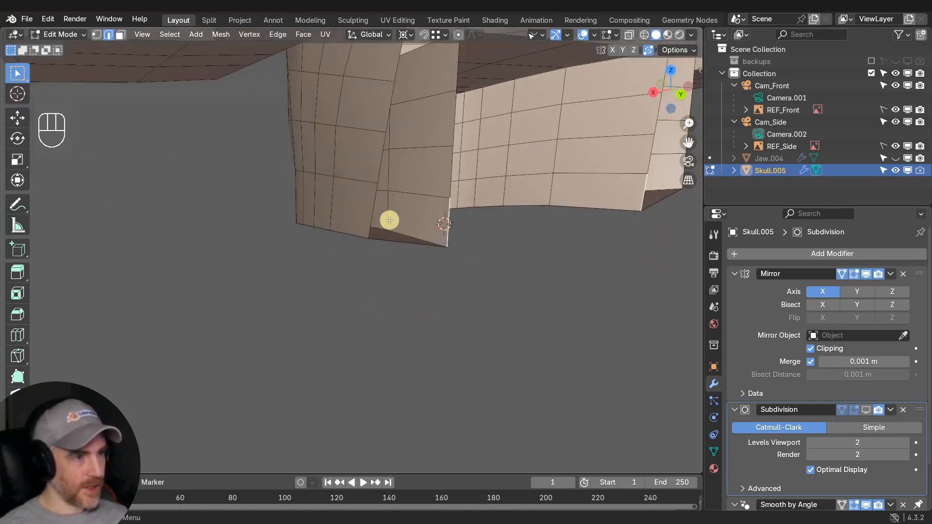
pyautogui.moveTo(373, 207); pyautogui.dragTo(377, 282, button='middle')
pyautogui.press('f')
pyautogui.click(406, 275)
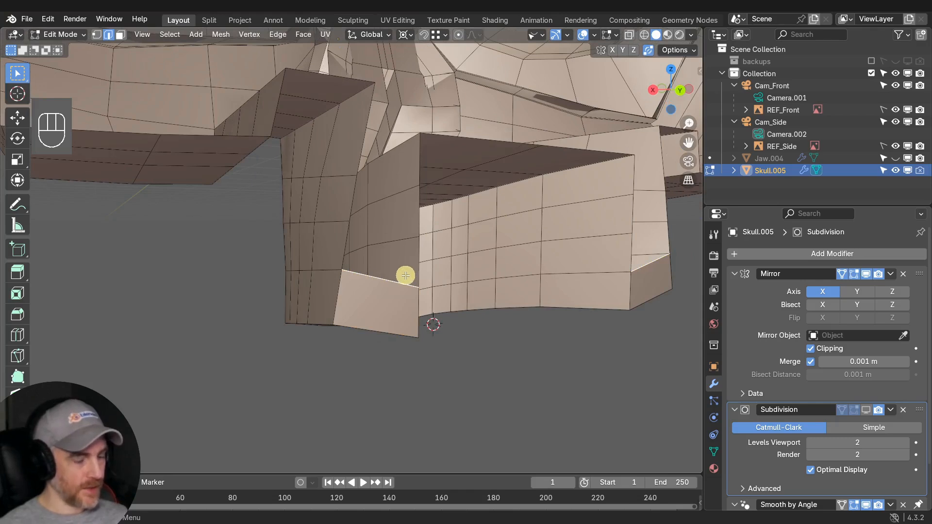
pyautogui.press('f')
pyautogui.press('f')
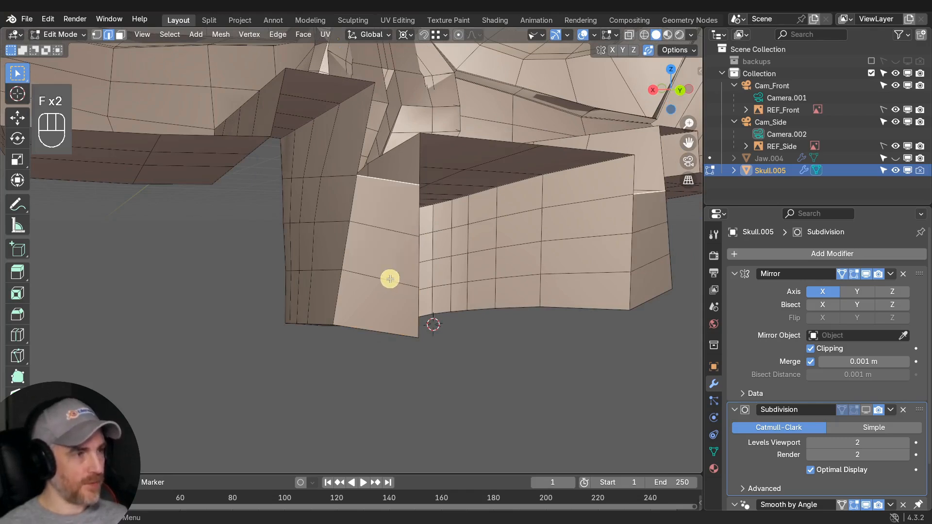
pyautogui.hotkey('ctrl', 'z')
pyautogui.press('f')
# Extrude the inner edge of the topmost rear face to the centre line, moving it along X to close the gap.
pyautogui.moveTo(437, 210); pyautogui.dragTo(354, 242, button='middle')
pyautogui.press('e')
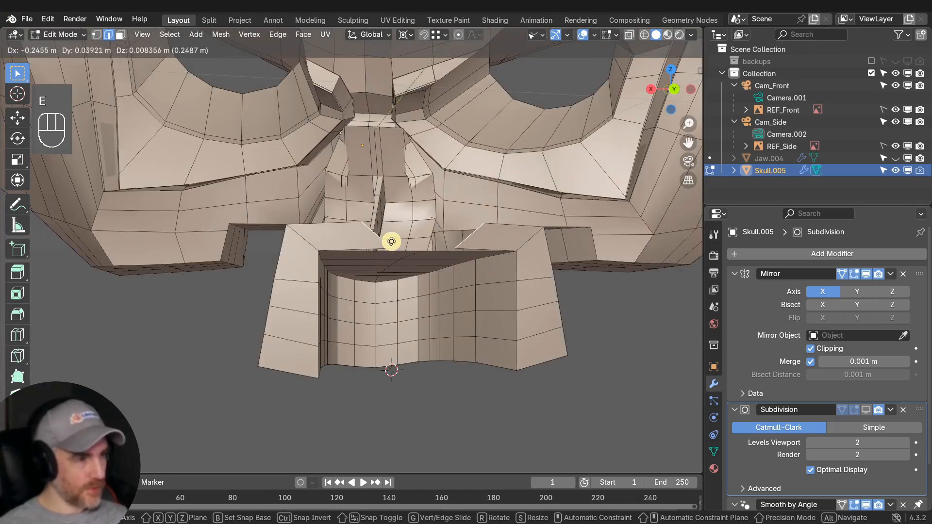
pyautogui.keyDown('ctrl'); pyautogui.click(416, 247); pyautogui.keyUp('ctrl')
pyautogui.moveTo(416, 247); pyautogui.dragTo(432, 283, button='middle')
pyautogui.scroll(2, 430, 281)
pyautogui.press('g')
pyautogui.press('g')
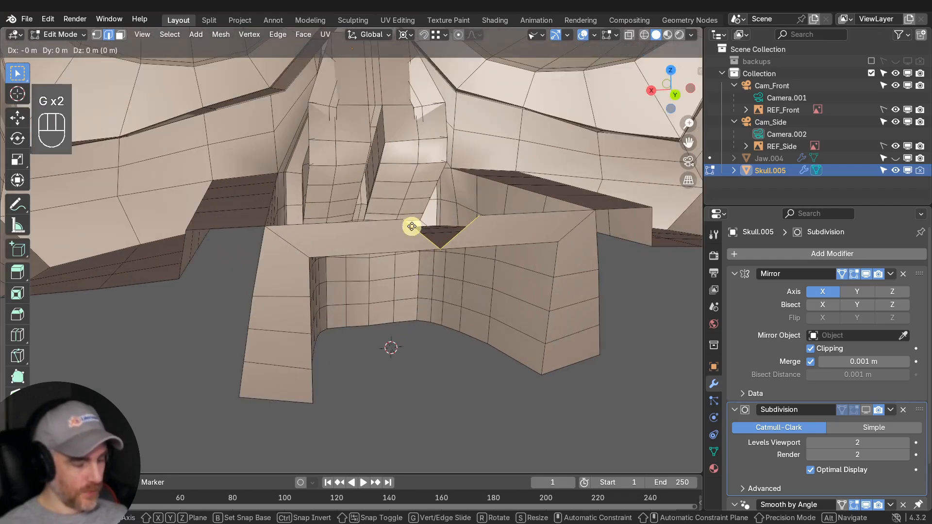
pyautogui.press('x')
pyautogui.click(530, 226)
pyautogui.moveTo(530, 226); pyautogui.dragTo(379, 232, button='middle')
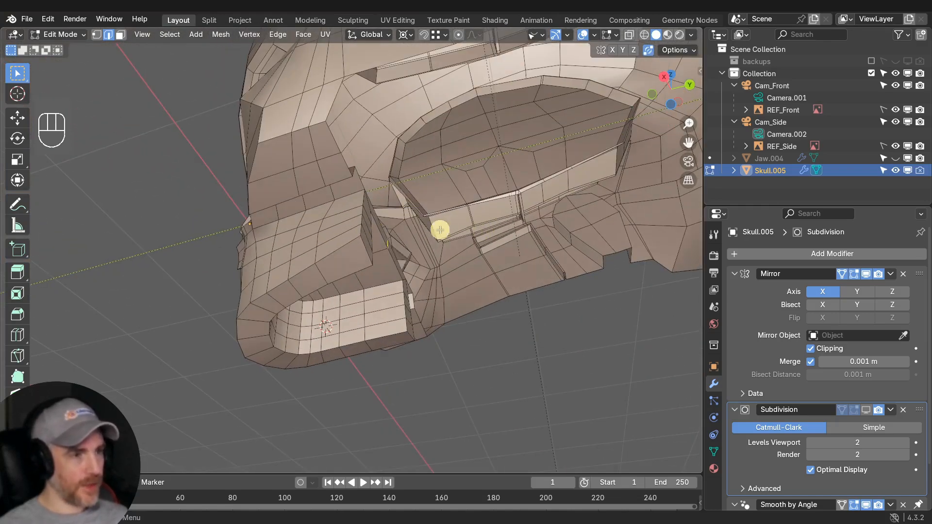
# Save the file as a new incremented version.
pyautogui.moveTo(439, 230); pyautogui.dragTo(418, 270, button='middle')
pyautogui.scroll(4, 459, 230)
pyautogui.hotkey('ctrl', 'shift', 's')
pyautogui.press('KP_Add')
pyautogui.press('KP_Enter')
# Duplicate the skull in place, move the original to the backups collection, and select the copy.
pyautogui.press('Tab')
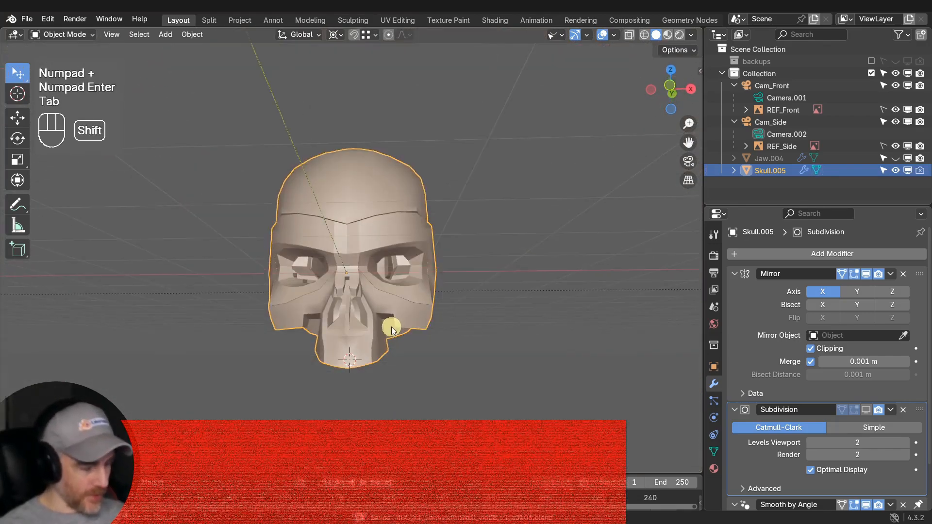
pyautogui.hotkey('shift', 'd')
pyautogui.rightClick(462, 300)
pyautogui.press('m')
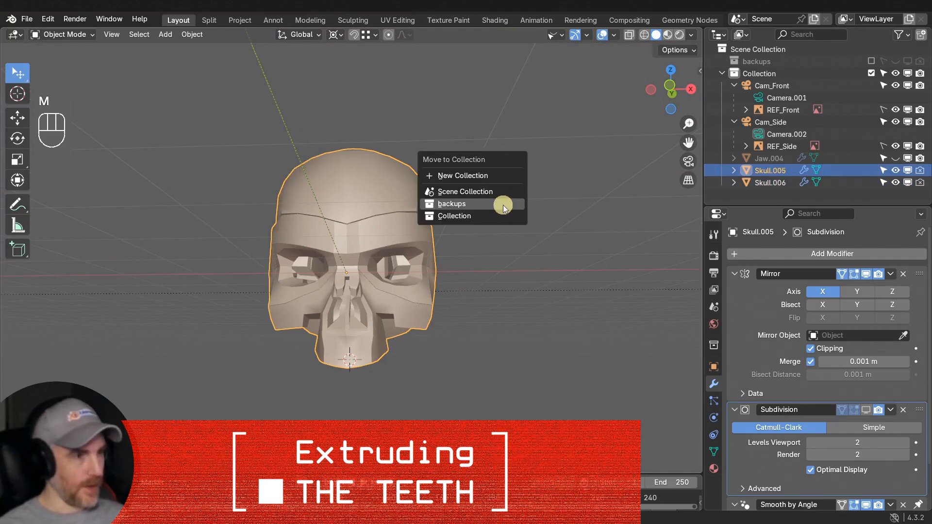
pyautogui.click(503, 204)
pyautogui.click(439, 233)
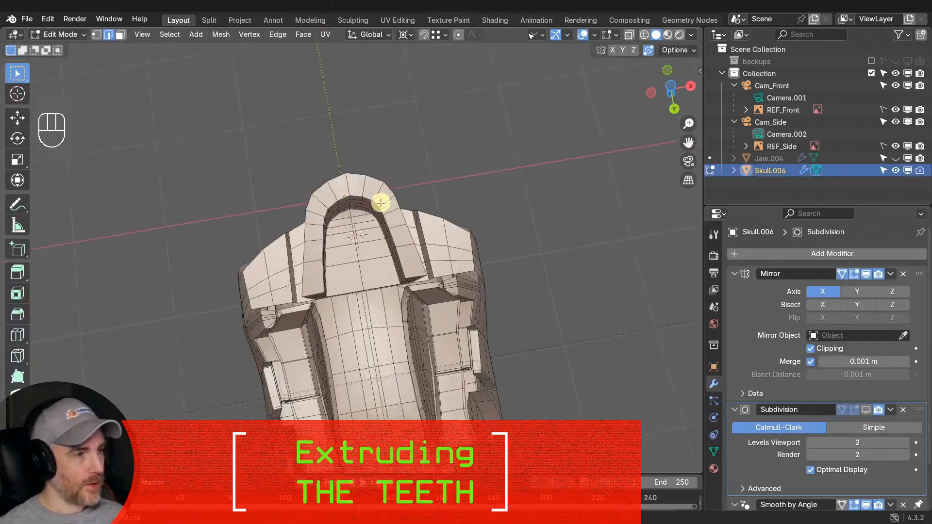
# Try to extrude the underside rim faces of the upper jaw, except the rearmost pair, along their normal, and undo the extrusion.
pyautogui.scroll(1, 381, 203)
pyautogui.keyDown('shift'); pyautogui.moveTo(381, 203); pyautogui.dragTo(439, 300, button='middle'); pyautogui.keyUp('shift')
pyautogui.scroll(3, 375, 237)
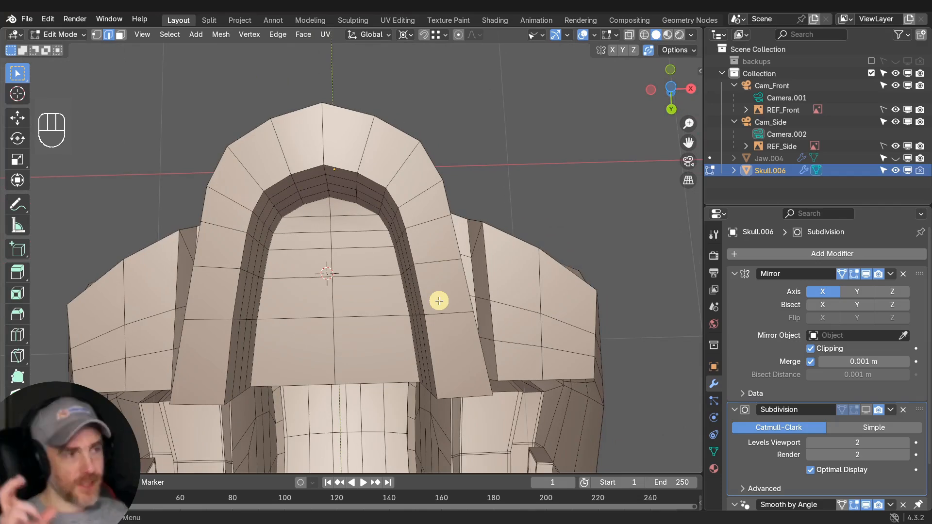
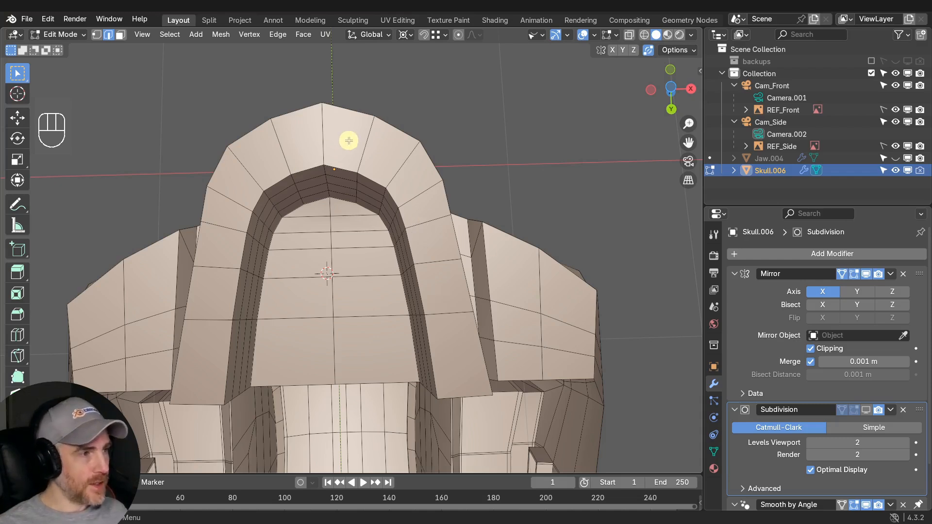
pyautogui.press('3')
pyautogui.click(356, 156)
pyautogui.keyDown('alt'); pyautogui.click(445, 274); pyautogui.keyUp('alt')
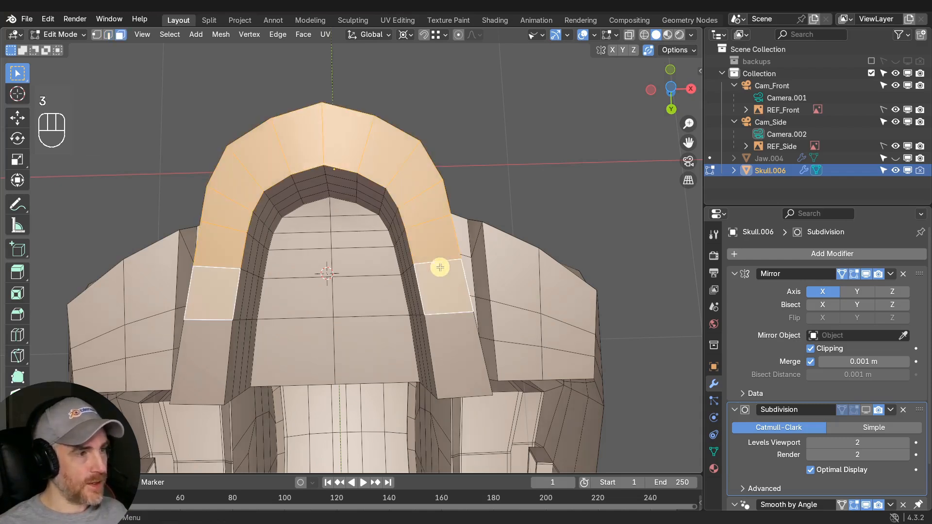
pyautogui.moveTo(439, 267); pyautogui.dragTo(418, 329, button='middle')
pyautogui.press('KP_1')
pyautogui.press('e')
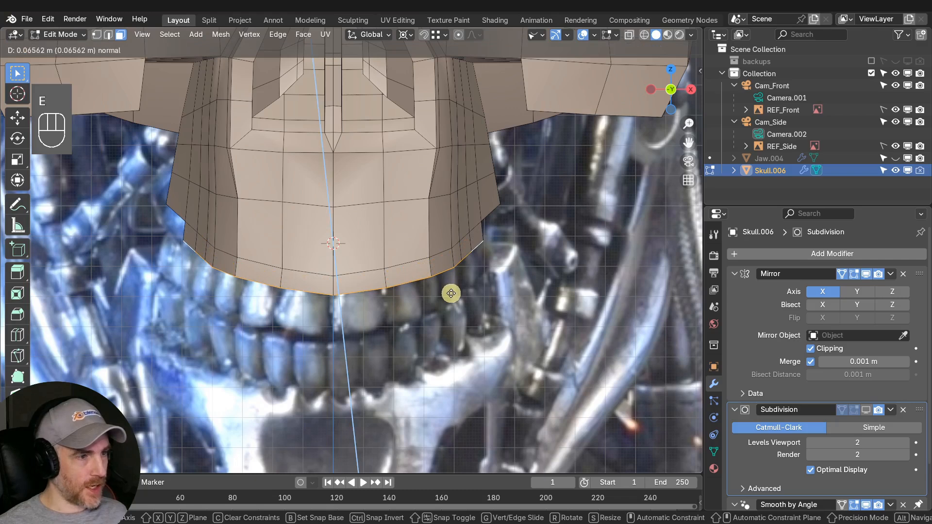
pyautogui.click(452, 291)
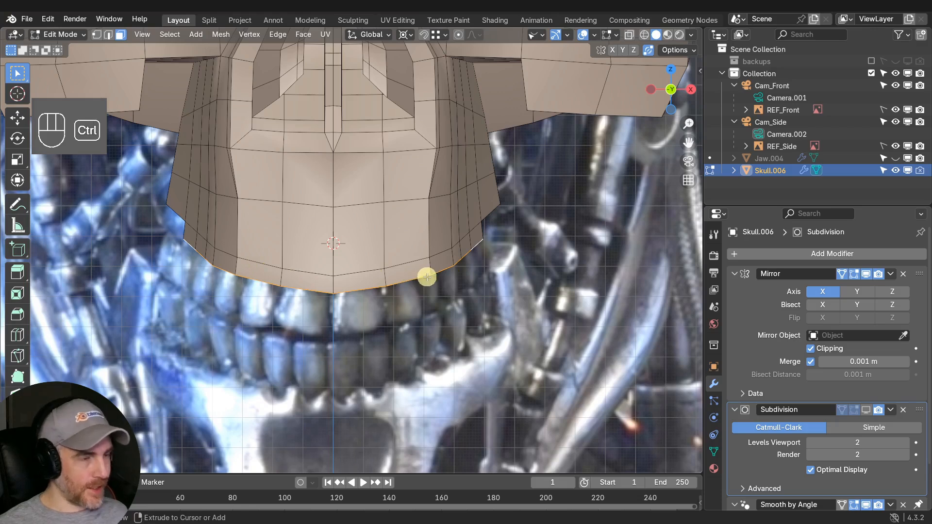
pyautogui.hotkey('ctrl', 'z')
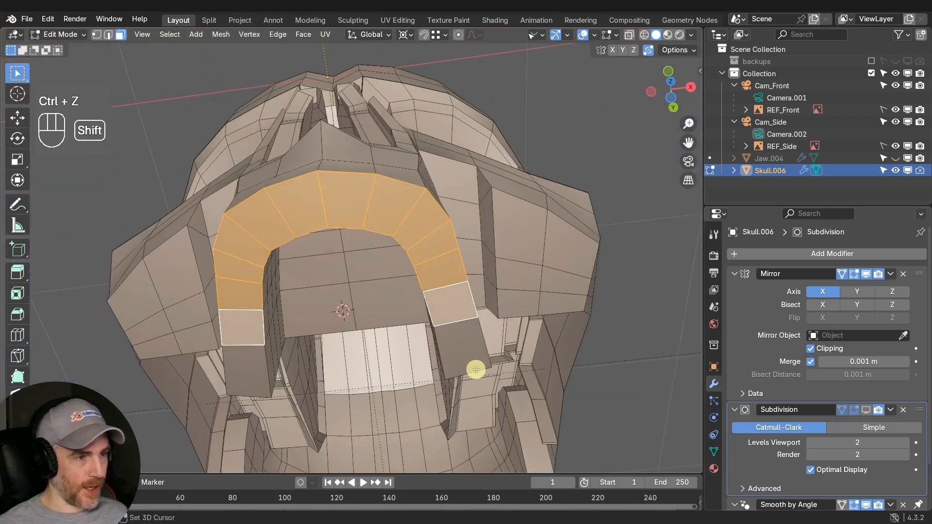
# Merge the overlapping vertices of the whole skull mesh by distance.
pyautogui.keyDown('shift'); pyautogui.click(474, 361); pyautogui.keyUp('shift')
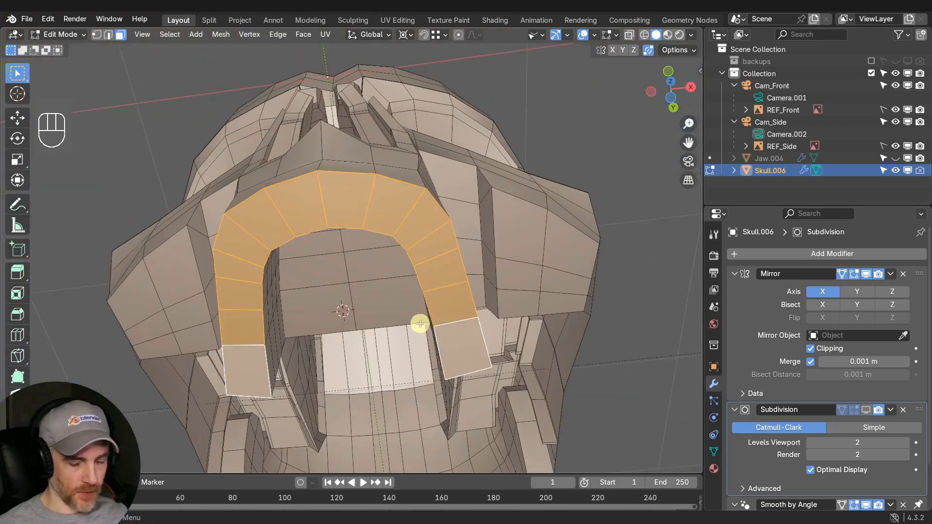
pyautogui.press('KP_1')
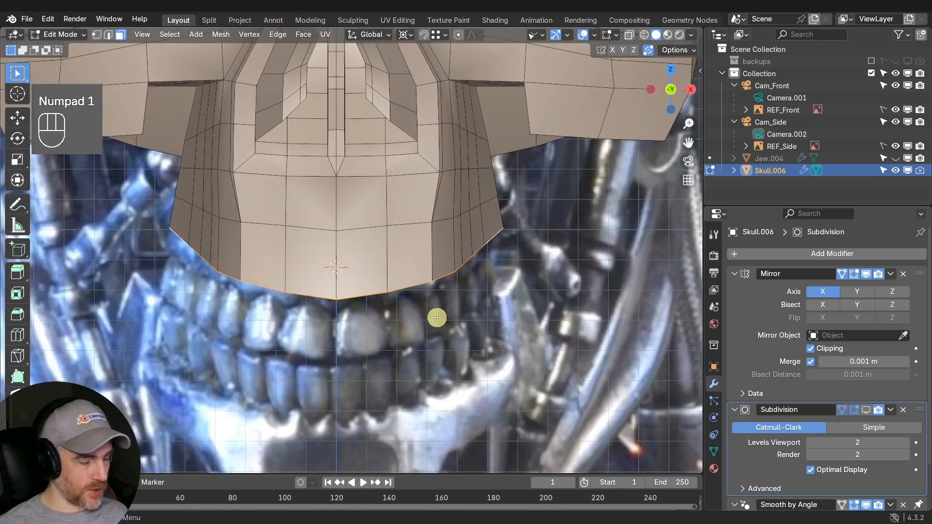
pyautogui.press('a')
pyautogui.press('m')
pyautogui.click(437, 318)
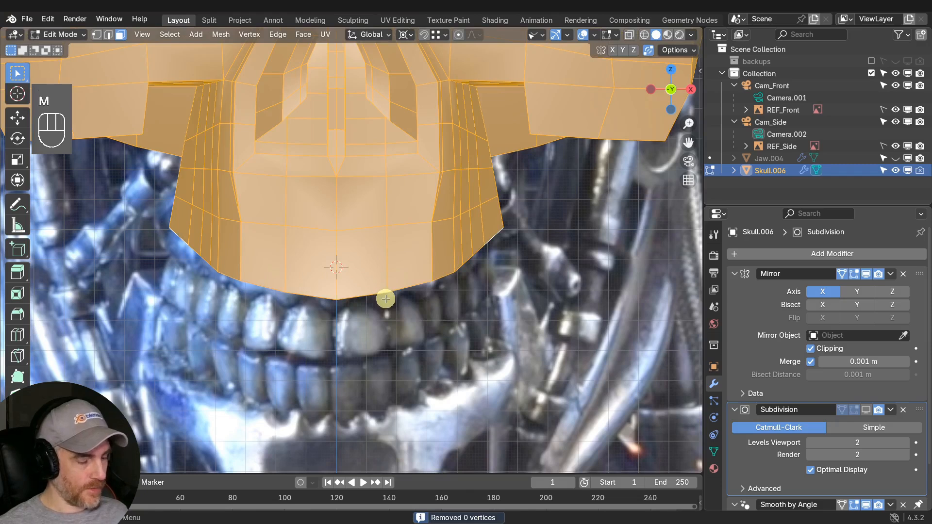
# Select the full row of underside rim faces around the upper jaw, including the rearmost pair.
pyautogui.moveTo(385, 299); pyautogui.dragTo(411, 279, button='middle')
pyautogui.click(366, 175)
pyautogui.keyDown('ctrl'); pyautogui.click(449, 235); pyautogui.keyUp('ctrl')
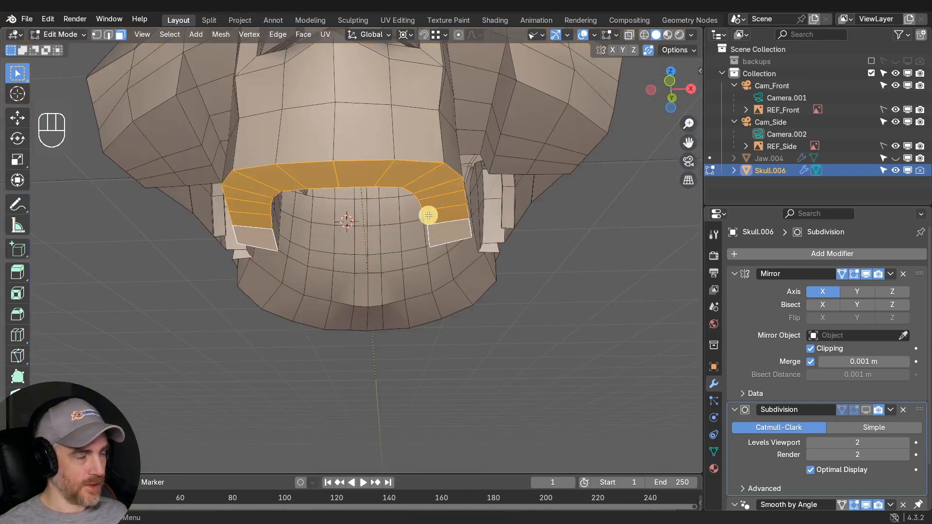
# Try to extrude the selected rim faces downward along their normal against the front reference.
pyautogui.press('KP_1')
pyautogui.press('e')
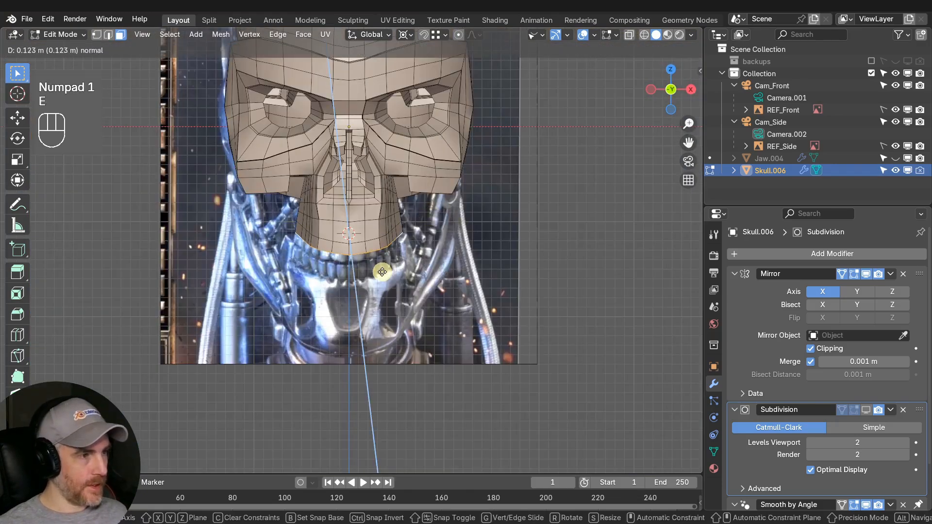
pyautogui.click(383, 268)
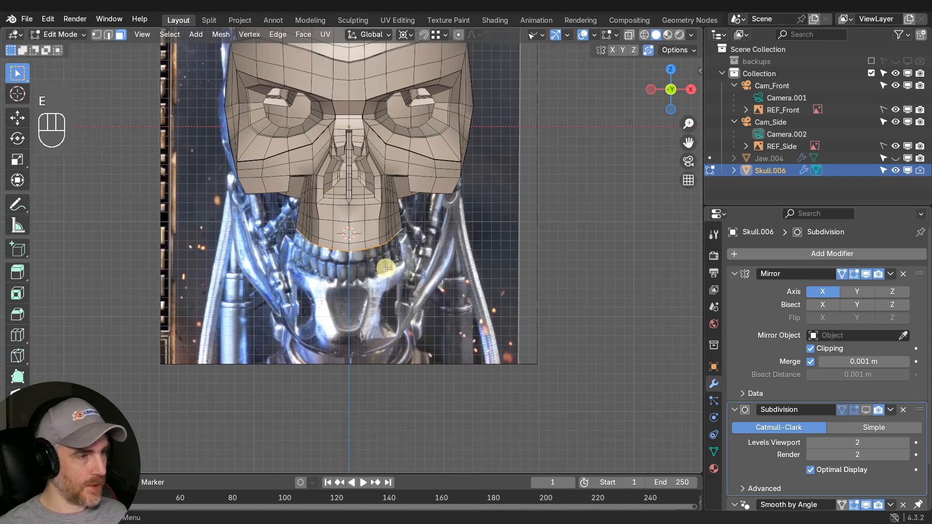
pyautogui.scroll(3, 386, 268)
pyautogui.keyDown('shift'); pyautogui.moveTo(386, 289); pyautogui.dragTo(386, 198, button='middle'); pyautogui.keyUp('shift')
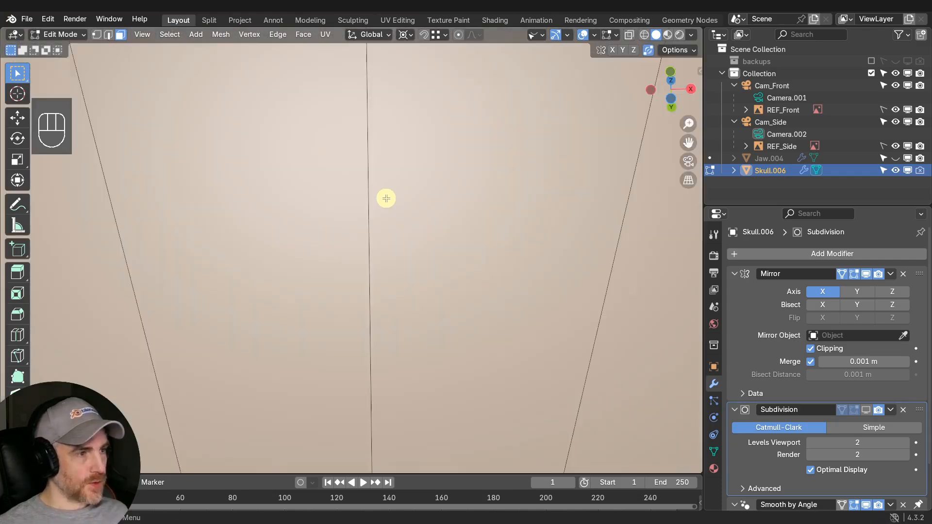
pyautogui.scroll(-8, 386, 198)
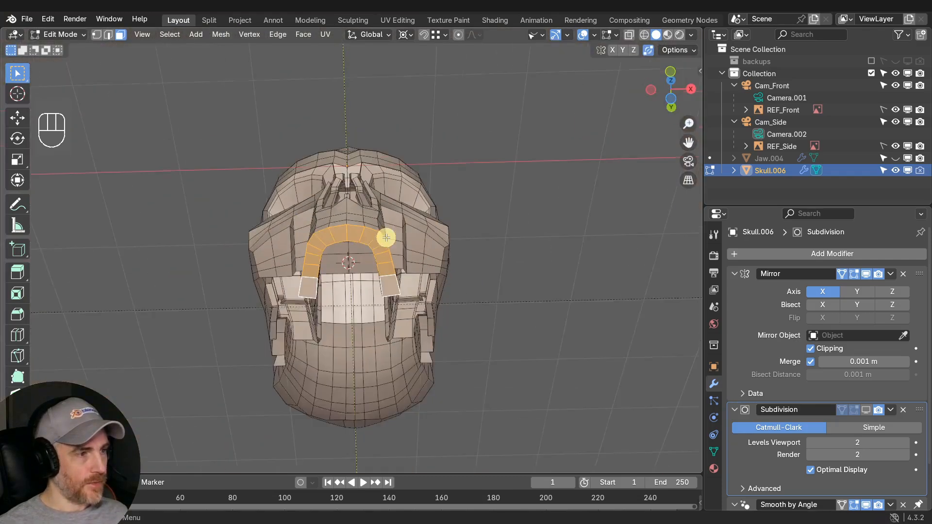
# Inset the dental arch's underside faces individually by about 0.011 m, excluding the rearmost face on each side.
pyautogui.scroll(2, 386, 237)
pyautogui.moveTo(381, 210); pyautogui.dragTo(381, 191, button='middle')
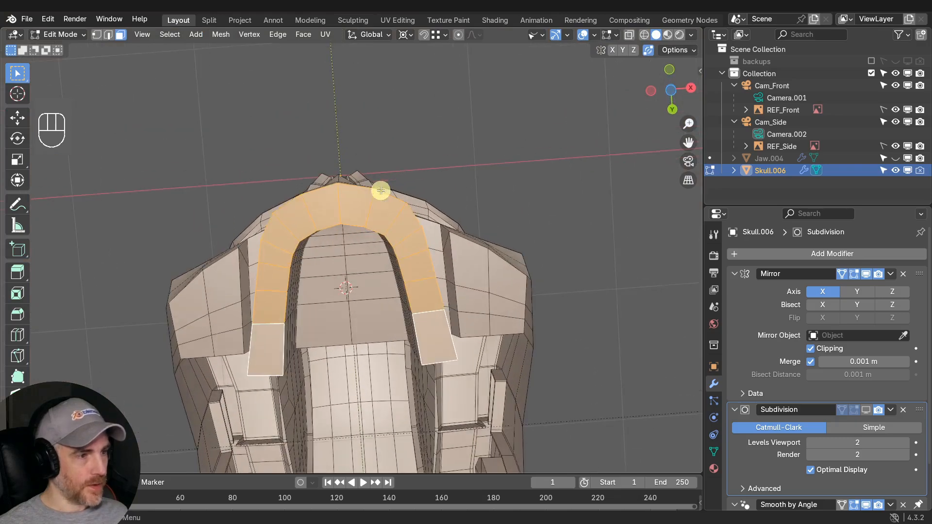
pyautogui.keyDown('shift'); pyautogui.click(428, 332); pyautogui.keyUp('shift')
pyautogui.scroll(3, 427, 273)
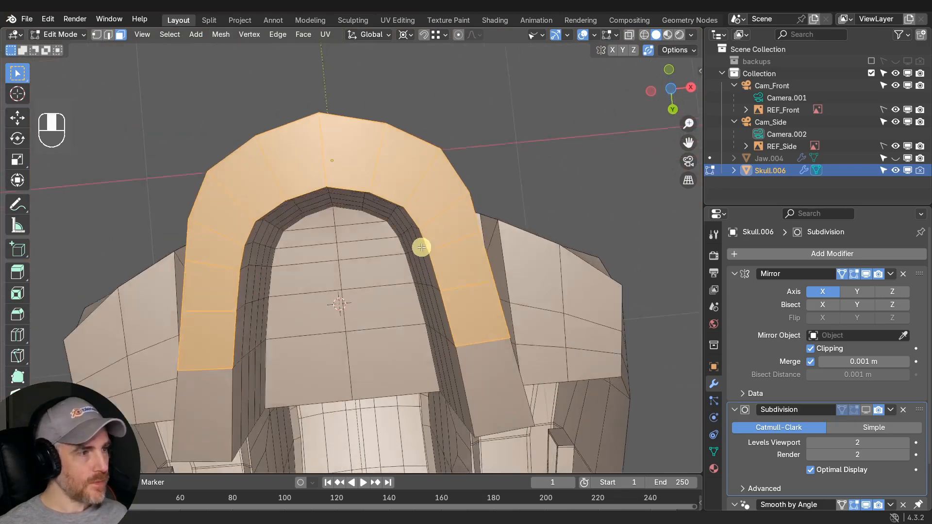
pyautogui.press('i')
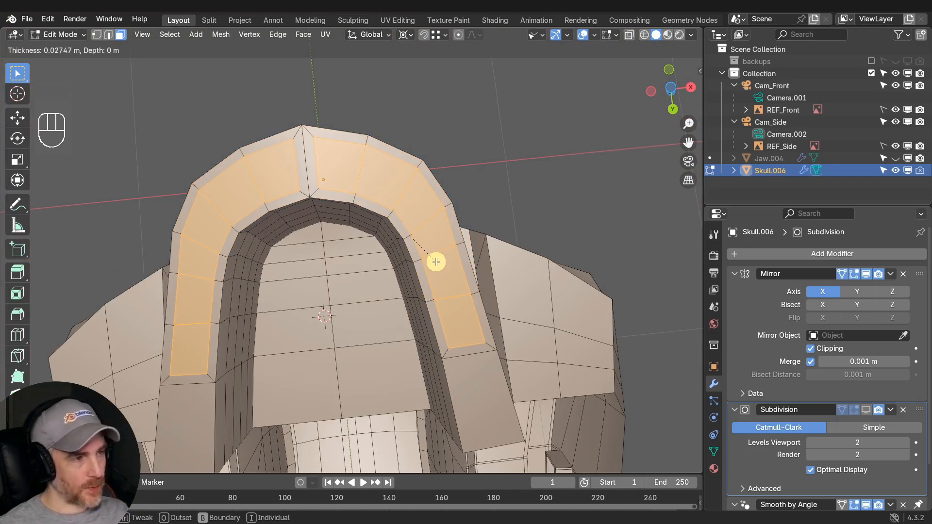
pyautogui.press('i')
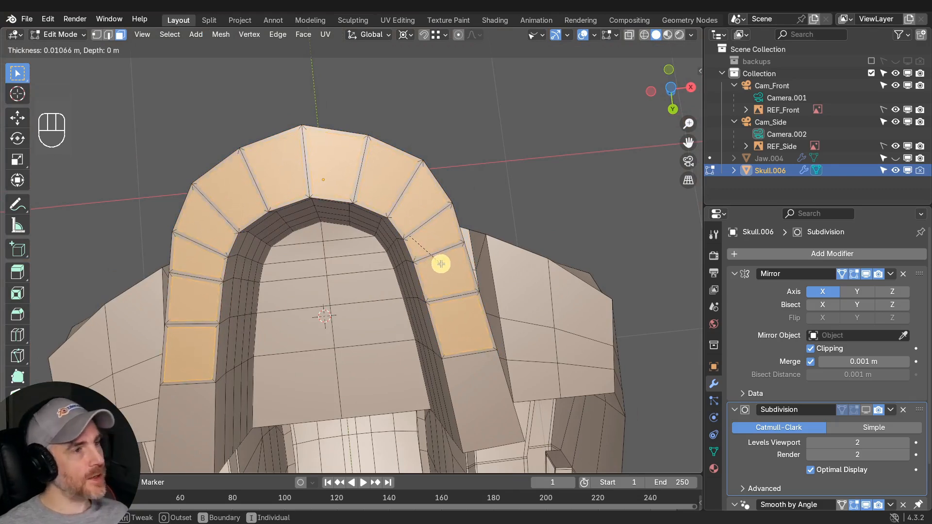
pyautogui.press('i')
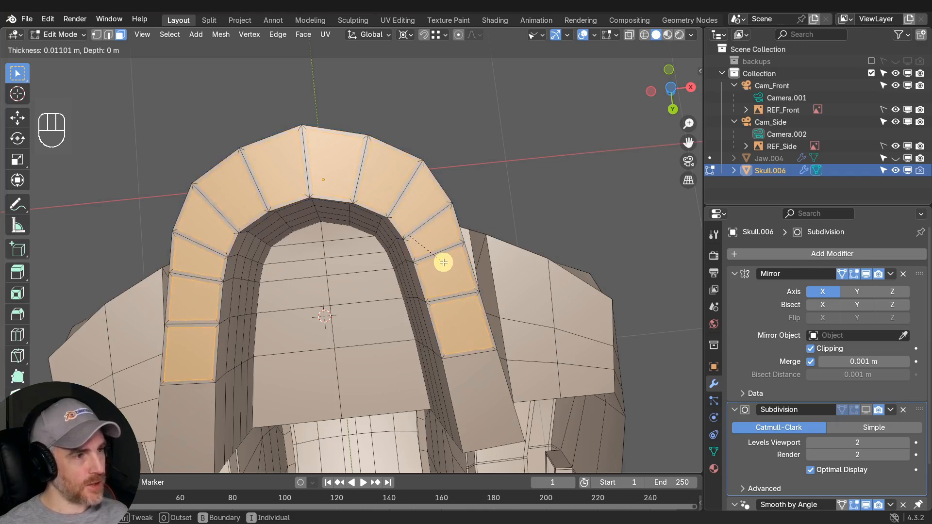
pyautogui.click(443, 262)
# Extrude the inset faces about 0.023 m inward to form tooth sockets.
pyautogui.moveTo(400, 232); pyautogui.dragTo(341, 324, button='middle')
pyautogui.press('e')
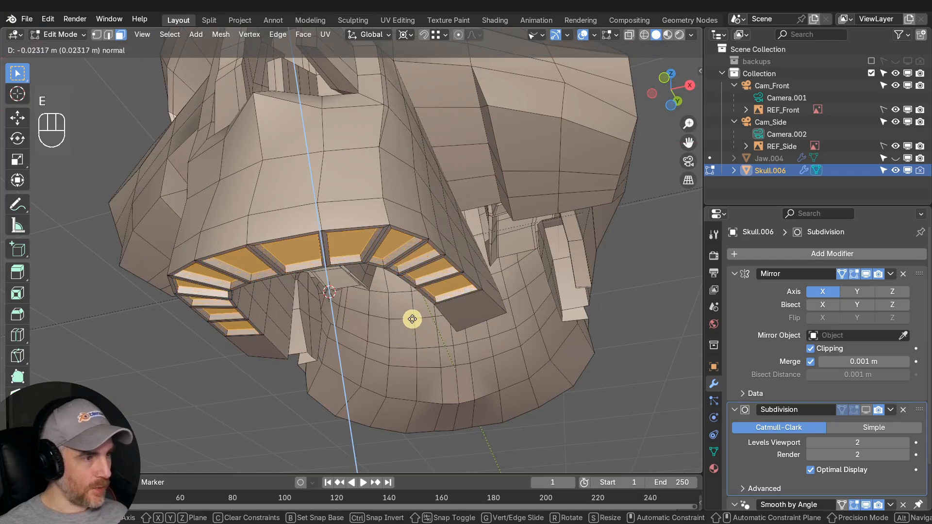
pyautogui.click(413, 317)
pyautogui.moveTo(413, 317); pyautogui.dragTo(476, 290, button='middle')
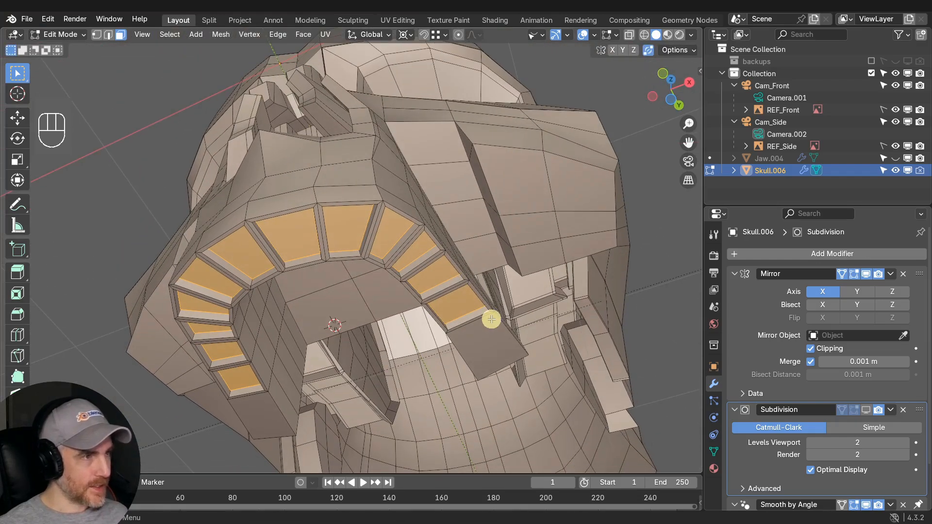
# Set the transform pivot to Individual Origins and scale each recessed socket face down to about 0.91.
pyautogui.press('s')
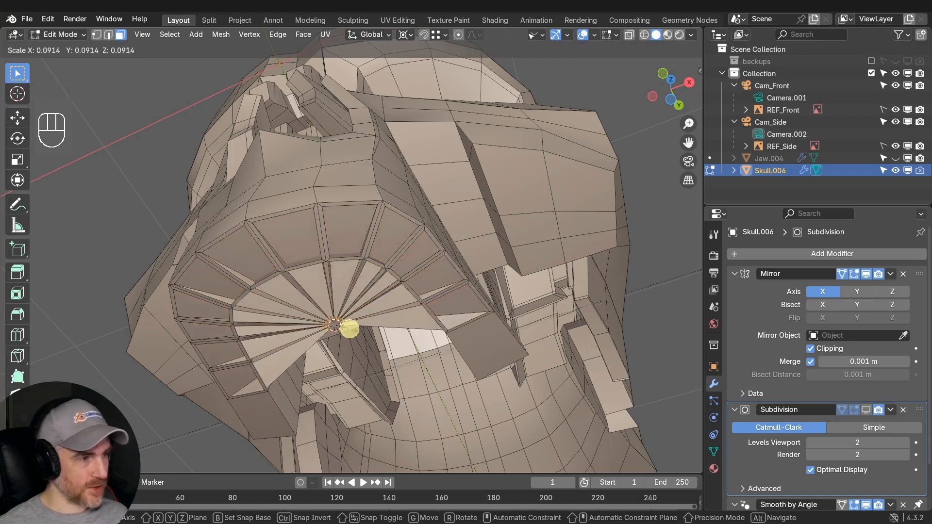
pyautogui.rightClick(408, 318)
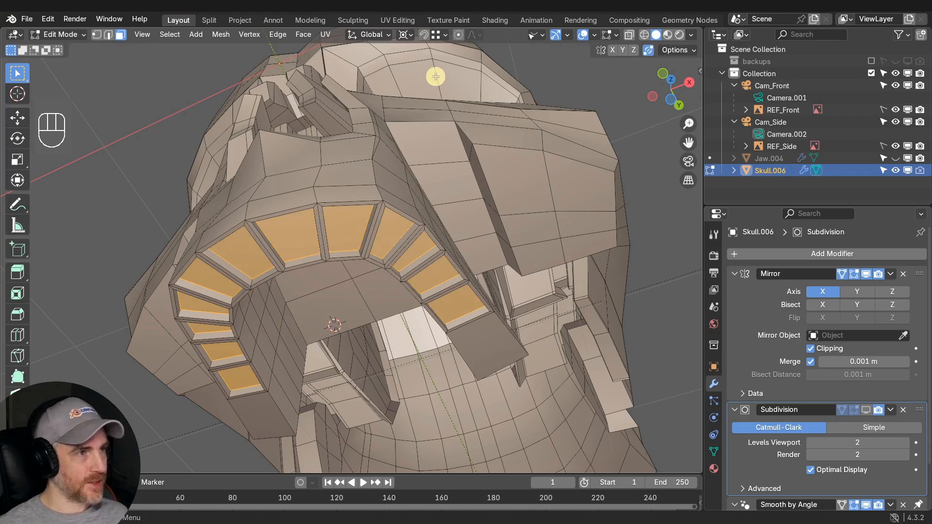
pyautogui.click(404, 37)
pyautogui.click(421, 91)
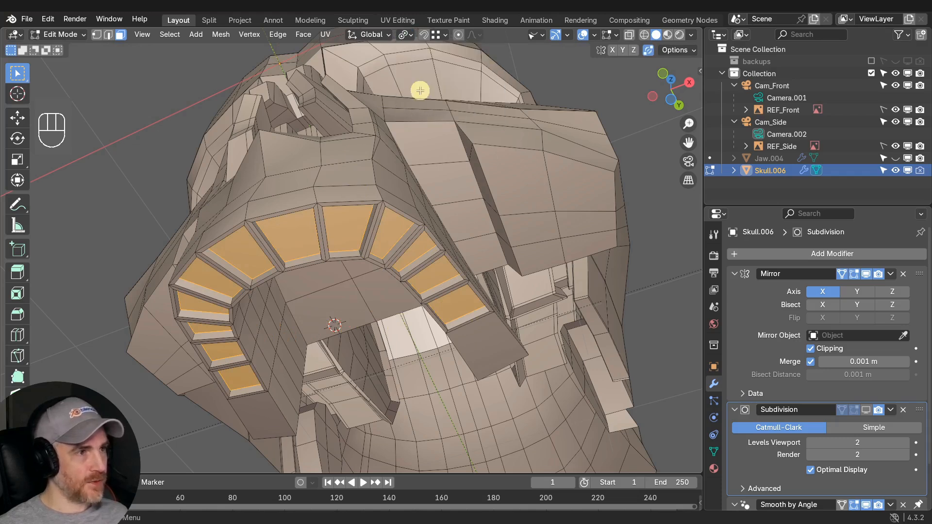
pyautogui.press('s')
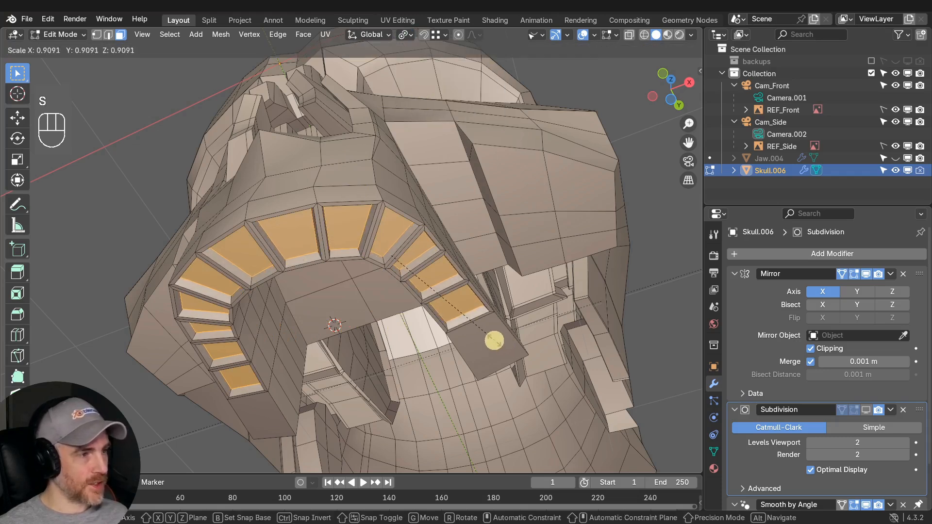
pyautogui.click(491, 336)
# Extrude the socket faces about 0.16 m downward to form the upper teeth, using the front reference for their length.
pyautogui.moveTo(440, 300); pyautogui.dragTo(418, 313, button='middle')
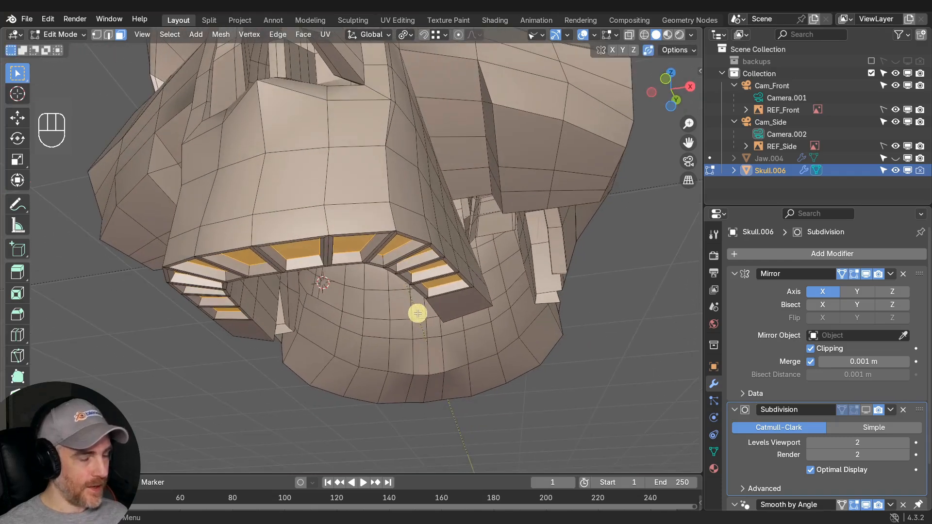
pyautogui.press('KP_1')
pyautogui.press('e')
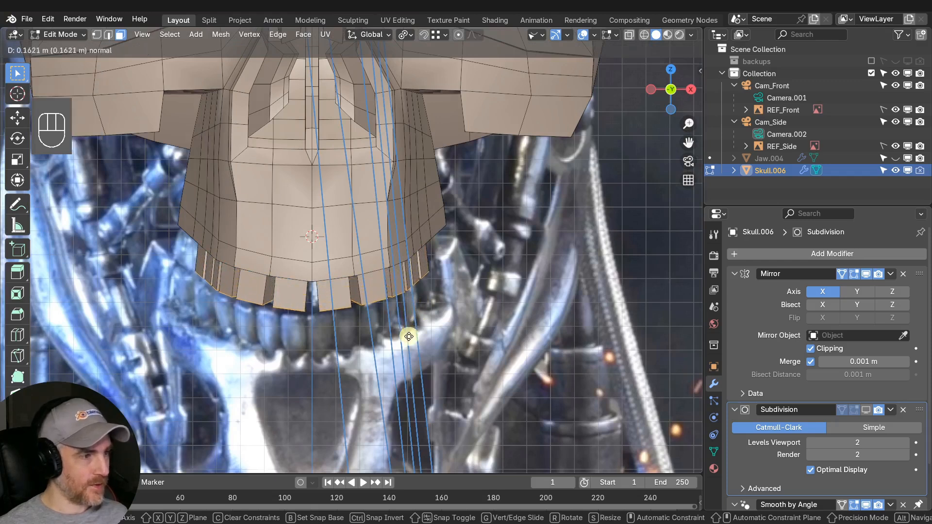
pyautogui.click(409, 336)
# Examine the extruded teeth against the side reference and from below the arch.
pyautogui.press('KP_3')
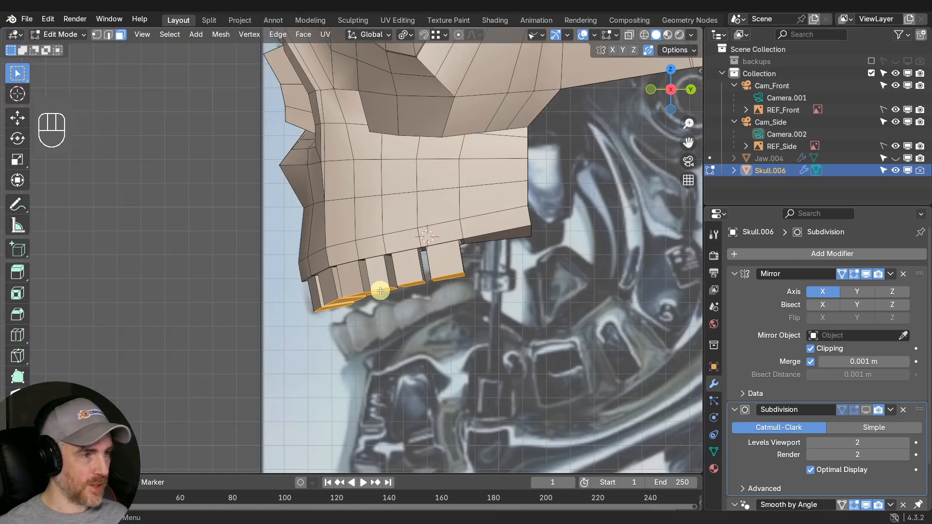
pyautogui.moveTo(381, 286)
pyautogui.mouseDown(button='middle')
pyautogui.moveTo(462, 267)
pyautogui.moveTo(412, 266)
pyautogui.moveTo(406, 165)
pyautogui.moveTo(412, 261)
pyautogui.moveTo(429, 311)
pyautogui.moveTo(385, 297)
pyautogui.mouseUp(button='middle')
pyautogui.scroll(2, 420, 288)
pyautogui.press('q')
pyautogui.click(428, 284)
pyautogui.moveTo(397, 214)
pyautogui.mouseDown(button='middle')
pyautogui.moveTo(424, 181)
pyautogui.moveTo(422, 279)
pyautogui.moveTo(408, 212)
pyautogui.moveTo(417, 176)
pyautogui.moveTo(408, 177)
pyautogui.moveTo(418, 202)
pyautogui.moveTo(442, 208)
pyautogui.moveTo(397, 231)
pyautogui.mouseUp(button='middle')
pyautogui.press('q')
pyautogui.click(421, 279)
pyautogui.scroll(4, 408, 212)
pyautogui.scroll(-1, 408, 196)
# Edge-slide the inner bottom edges of the front four teeth on each side outward by a factor of about 0.81.
pyautogui.press('2')
pyautogui.hotkey('alt', 'a')
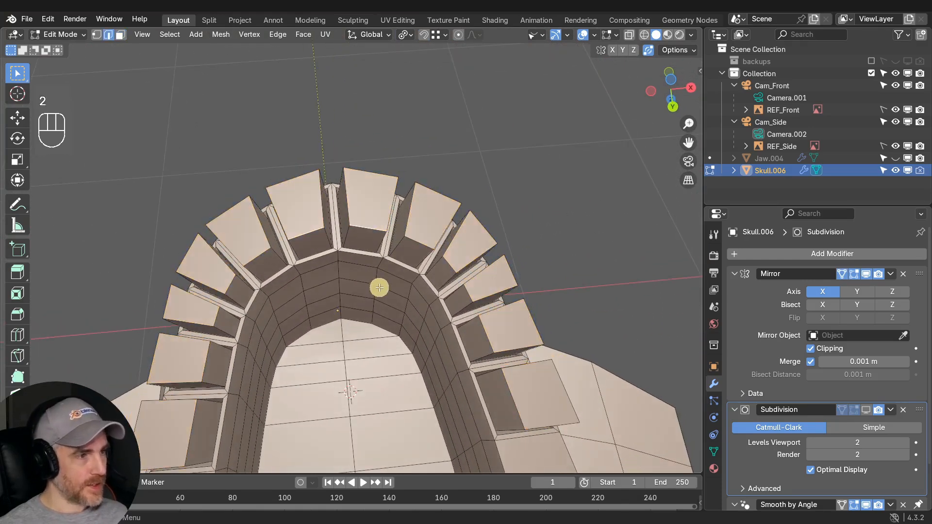
pyautogui.keyDown('shift'); pyautogui.click(470, 291); pyautogui.keyUp('shift')
pyautogui.scroll(-1, 479, 297)
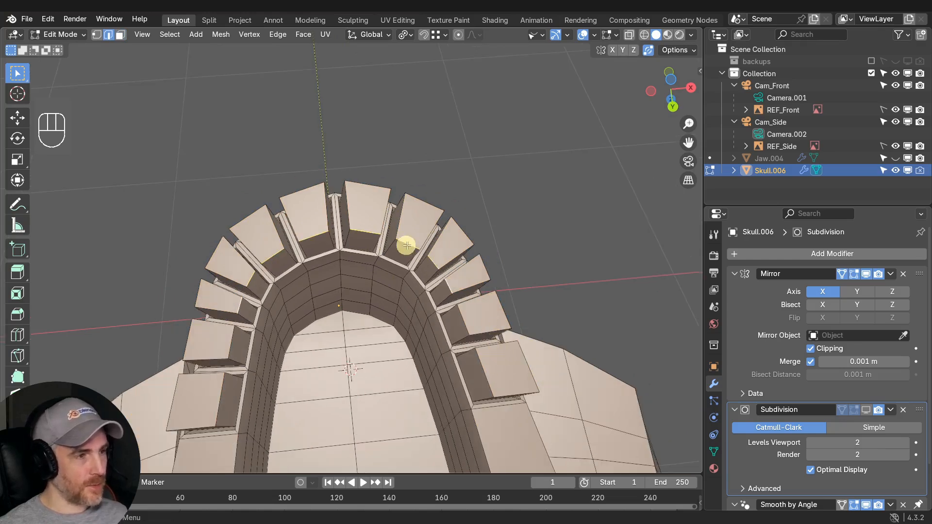
pyautogui.scroll(2, 407, 245)
pyautogui.press('g')
pyautogui.press('g')
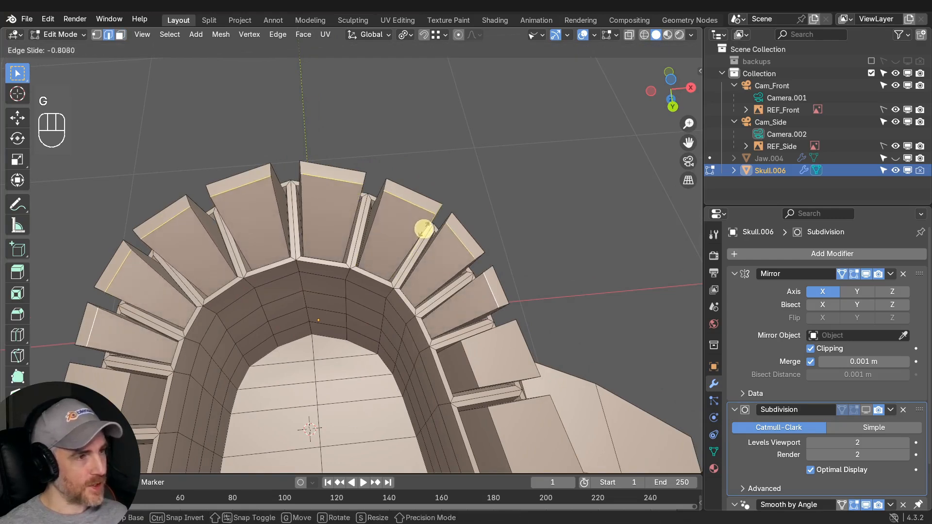
pyautogui.click(425, 228)
pyautogui.moveTo(424, 226); pyautogui.dragTo(362, 316, button='middle')
# Turn on X-ray for the front view and switch to the Split workspace to compare the teeth with the front reference.
pyautogui.press('KP_1')
pyautogui.scroll(1, 424, 224)
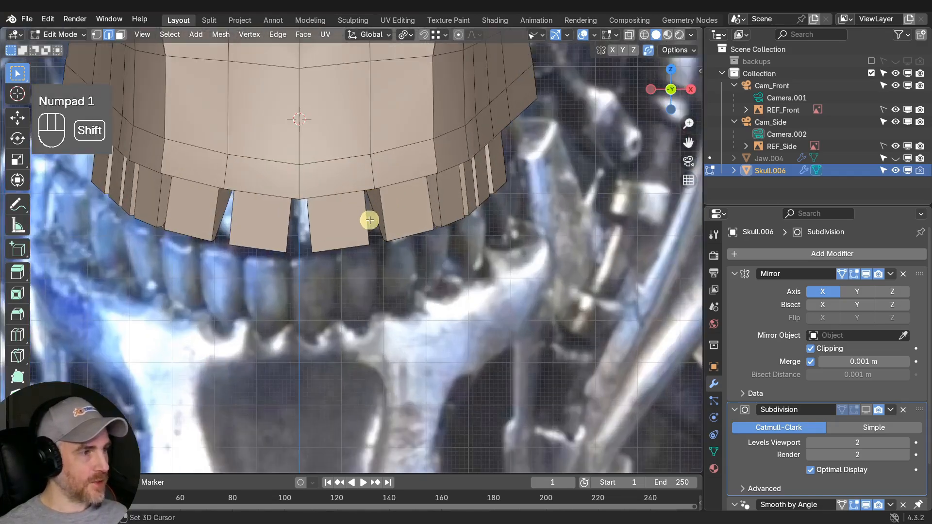
pyautogui.keyDown('shift'); pyautogui.moveTo(366, 220); pyautogui.dragTo(378, 245, button='middle'); pyautogui.keyUp('shift')
pyautogui.scroll(1, 374, 262)
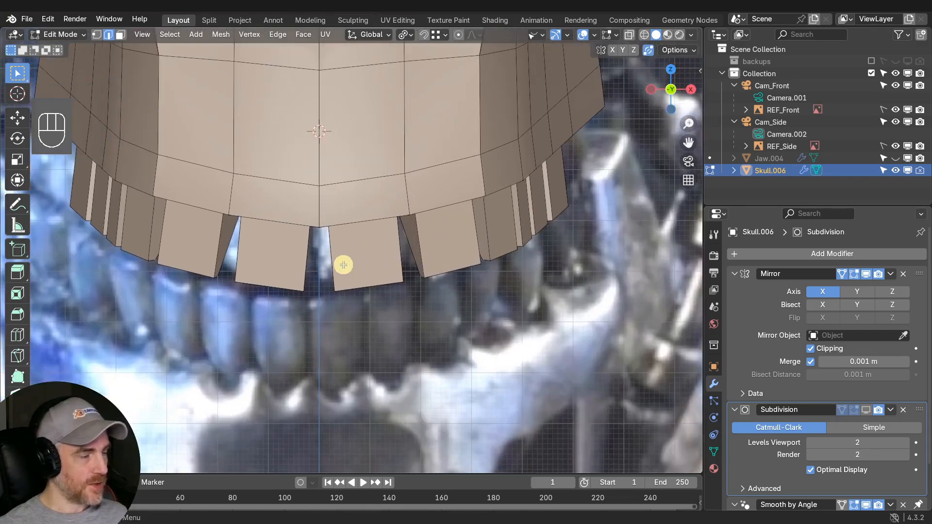
pyautogui.click(642, 37)
pyautogui.keyDown('shift'); pyautogui.moveTo(362, 246); pyautogui.dragTo(354, 279, button='middle'); pyautogui.keyUp('shift')
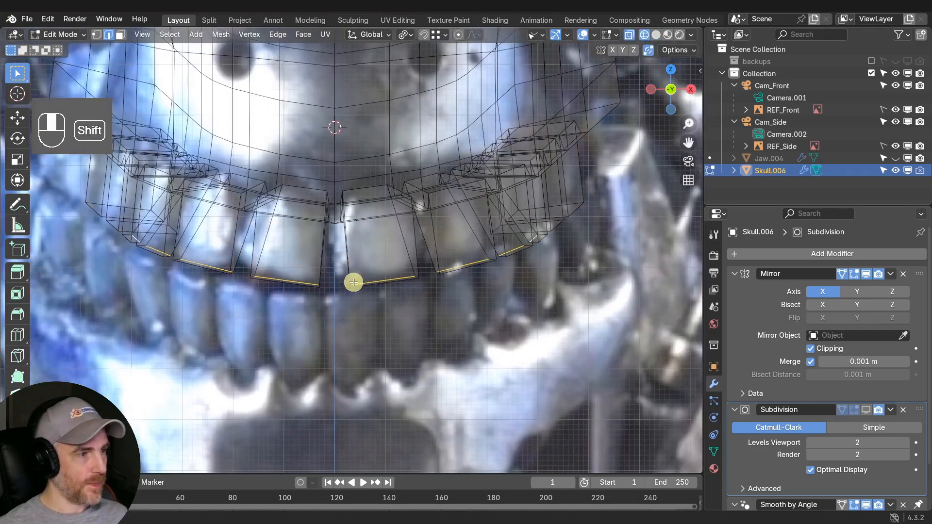
pyautogui.click(209, 21)
pyautogui.scroll(-4, 386, 208)
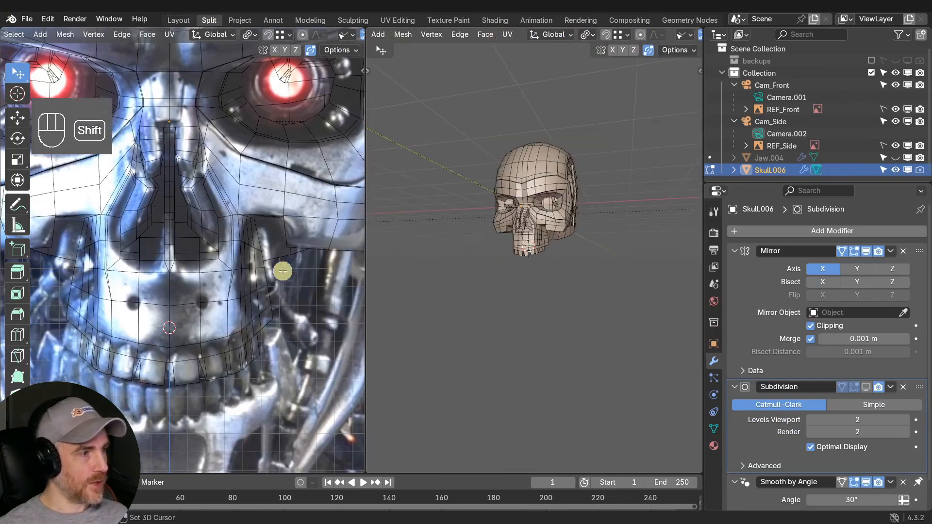
pyautogui.keyDown('shift'); pyautogui.moveTo(283, 271); pyautogui.dragTo(314, 156, button='middle'); pyautogui.keyUp('shift')
pyautogui.scroll(3, 279, 264)
pyautogui.keyDown('shift'); pyautogui.moveTo(280, 264); pyautogui.dragTo(251, 239, button='middle'); pyautogui.keyUp('shift')
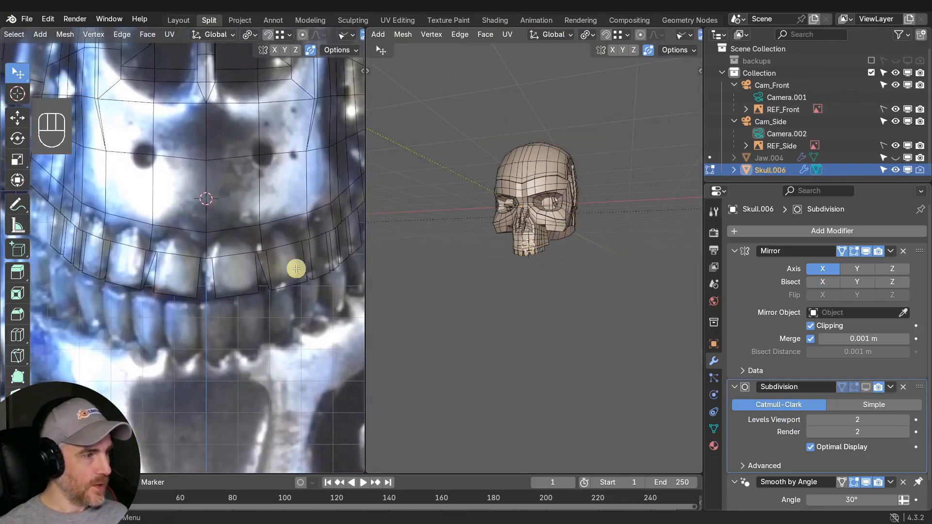
# Scale the central front tooth's bottom face up by about 1.08, then move and rotate it to match the reference tooth.
pyautogui.scroll(5, 537, 233)
pyautogui.keyDown('shift'); pyautogui.moveTo(530, 254); pyautogui.dragTo(571, 366, button='middle'); pyautogui.keyUp('shift')
pyautogui.scroll(3, 530, 285)
pyautogui.press('s')
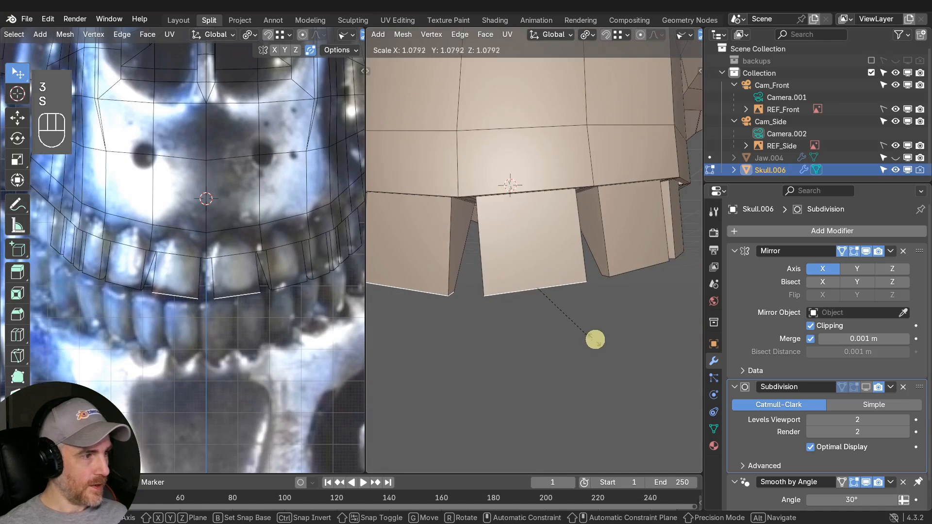
pyautogui.click(599, 336)
pyautogui.press('g')
pyautogui.click(590, 338)
pyautogui.press('r')
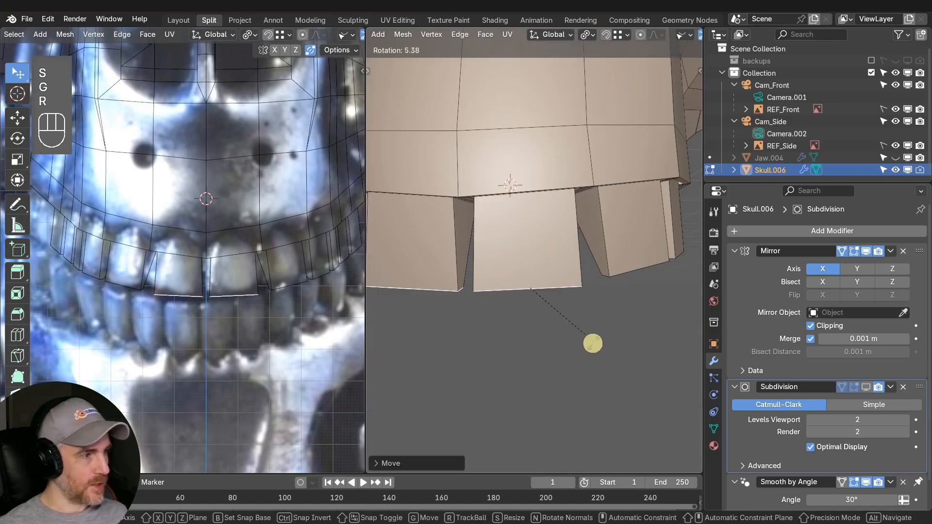
pyautogui.click(594, 338)
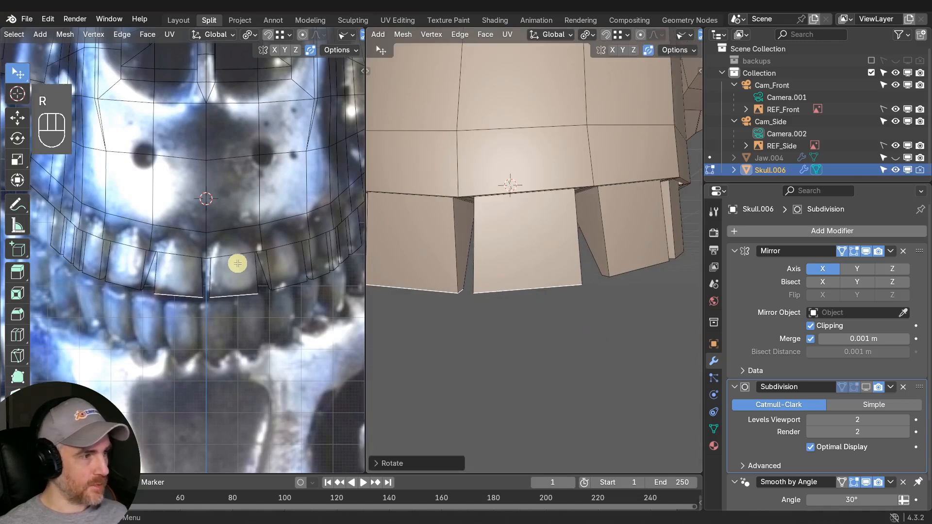
# Expand the selection to the whole central front tooth and scale it up by about 1.04.
pyautogui.keyDown('shift'); pyautogui.moveTo(546, 262); pyautogui.dragTo(506, 297, button='middle'); pyautogui.keyUp('shift')
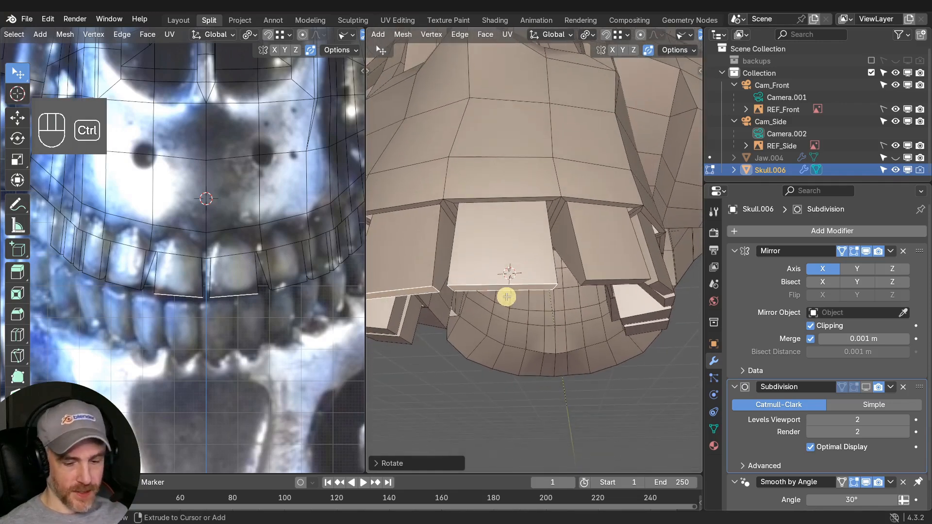
pyautogui.press('ctrl+KP_Add')
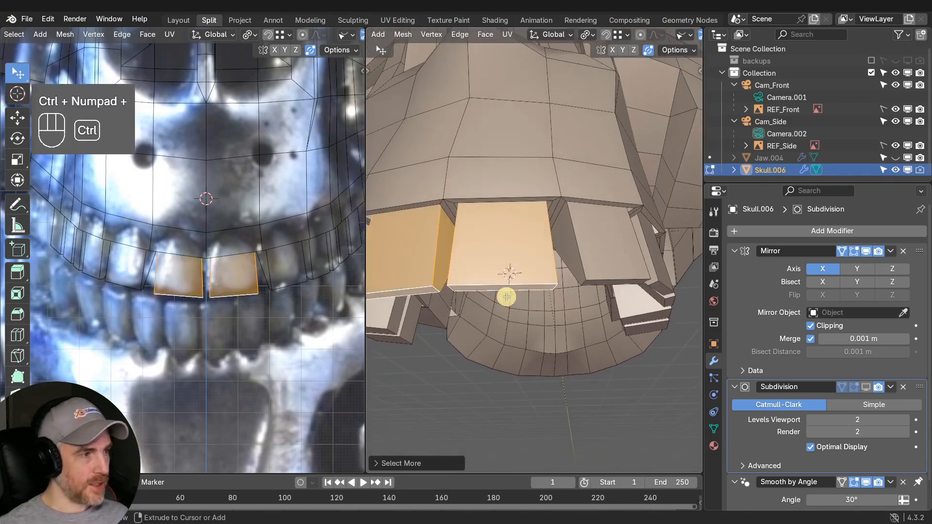
pyautogui.moveTo(497, 223); pyautogui.dragTo(516, 263, button='middle')
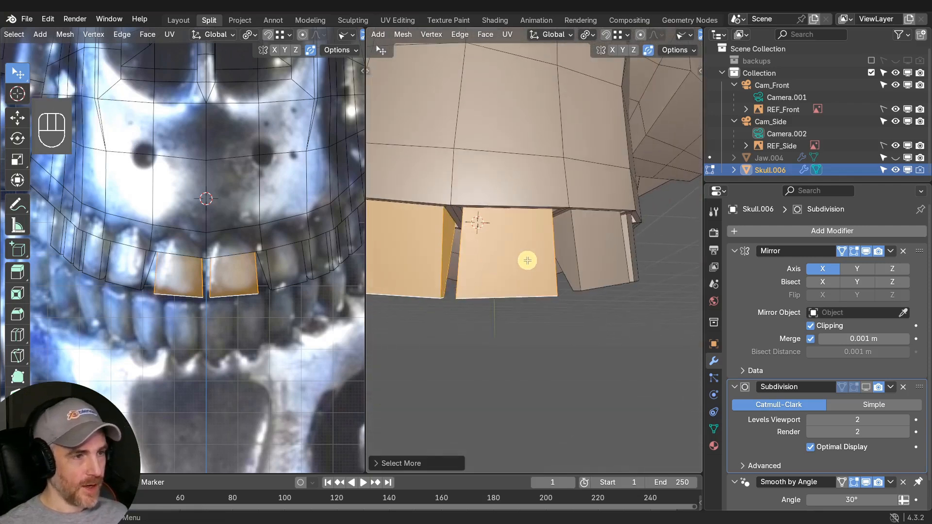
pyautogui.press('s')
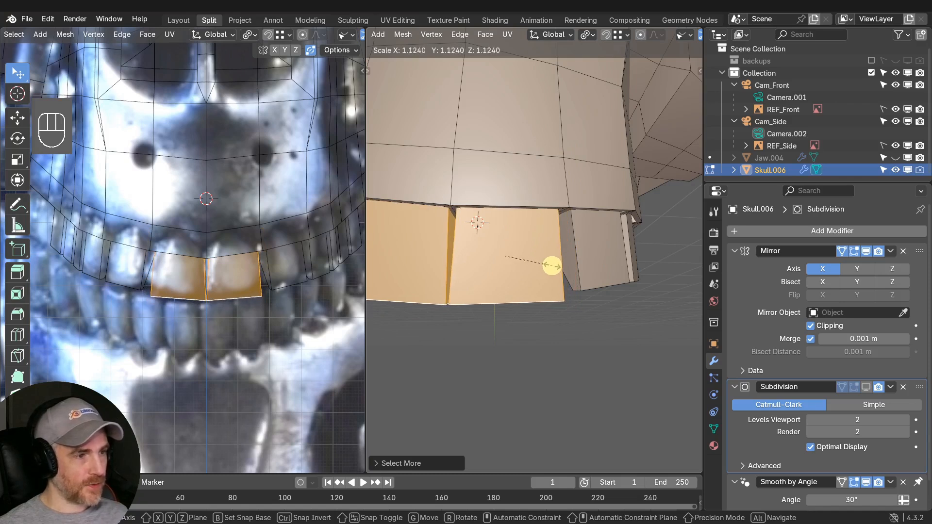
pyautogui.rightClick(551, 266)
pyautogui.moveTo(496, 226)
pyautogui.mouseDown(button='middle')
pyautogui.moveTo(493, 196)
pyautogui.moveTo(485, 219)
pyautogui.mouseUp(button='middle')
pyautogui.press('ctrl+KP_Add')
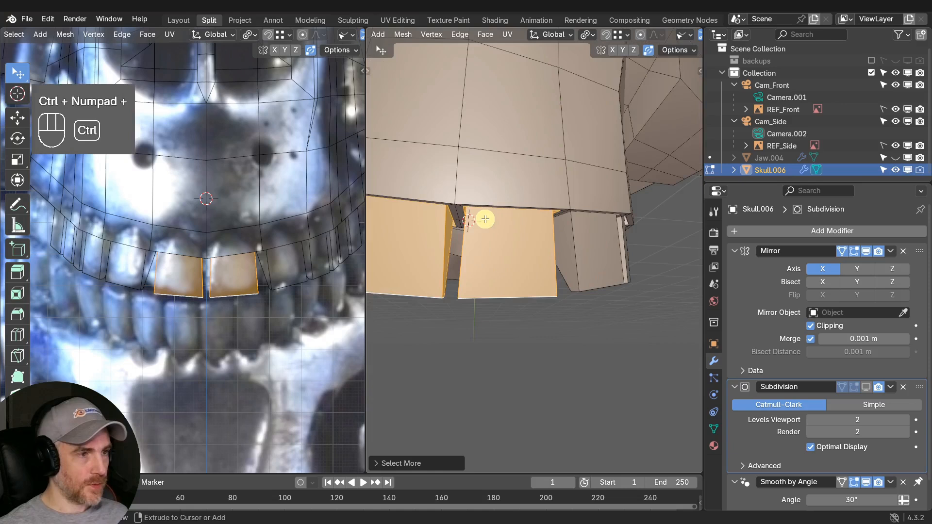
pyautogui.press('s')
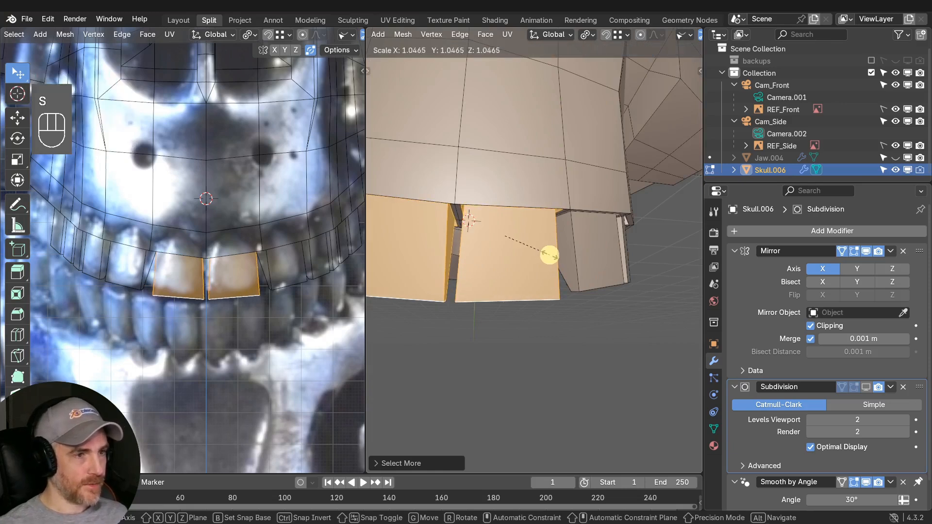
pyautogui.click(547, 254)
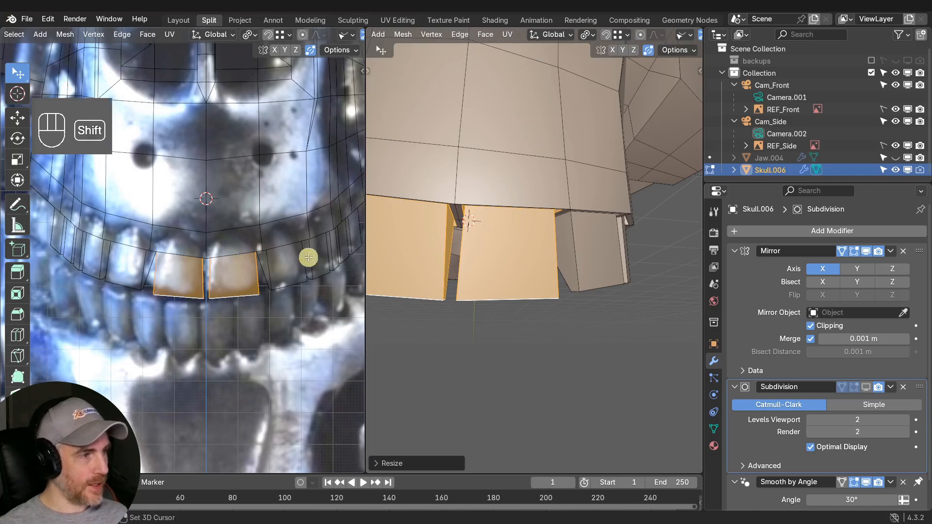
# Move the second front tooth's bottom face about 0.024 m toward the midline, then rotate and scale it to match the front reference.
pyautogui.keyDown('shift'); pyautogui.moveTo(308, 258); pyautogui.dragTo(197, 296, button='middle'); pyautogui.keyUp('shift')
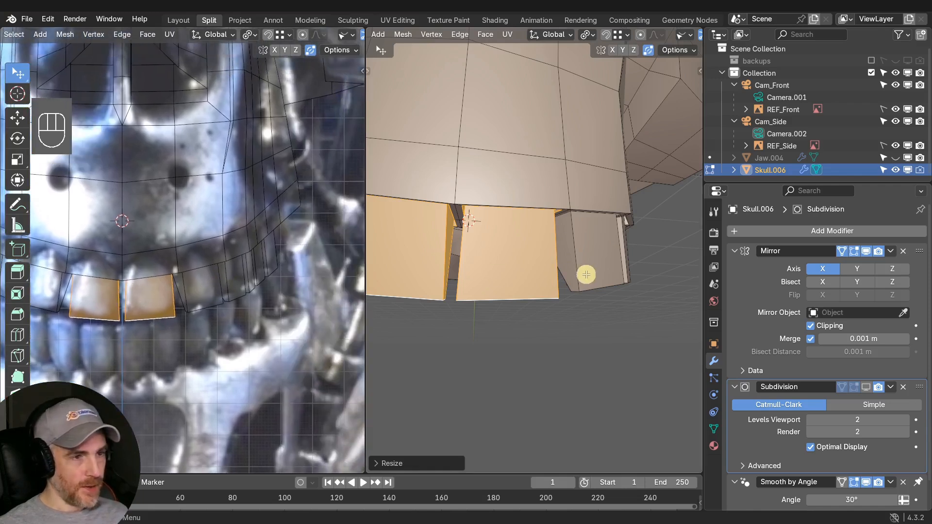
pyautogui.moveTo(587, 274); pyautogui.dragTo(612, 224, button='middle')
pyautogui.keyDown('shift'); pyautogui.moveTo(613, 224); pyautogui.dragTo(620, 226, button='middle'); pyautogui.keyUp('shift')
pyautogui.click(550, 274)
pyautogui.scroll(-2, 563, 269)
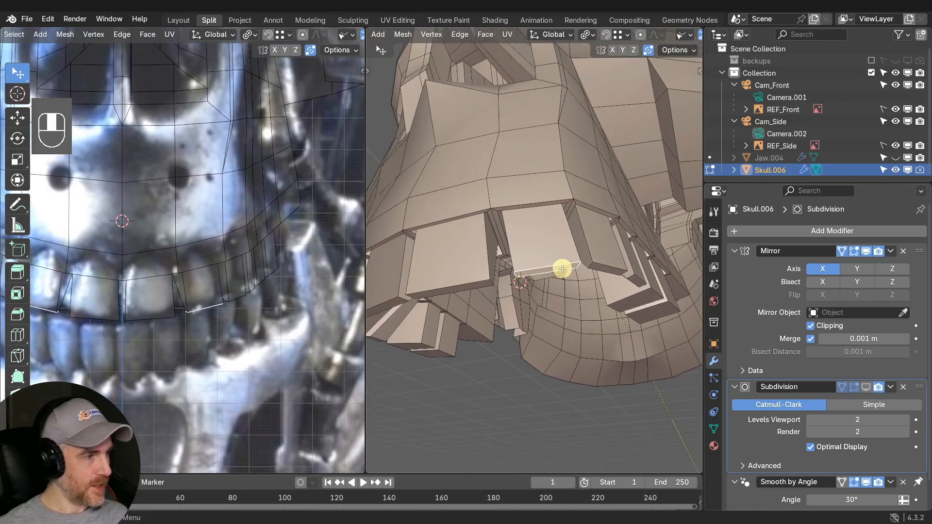
pyautogui.press('g')
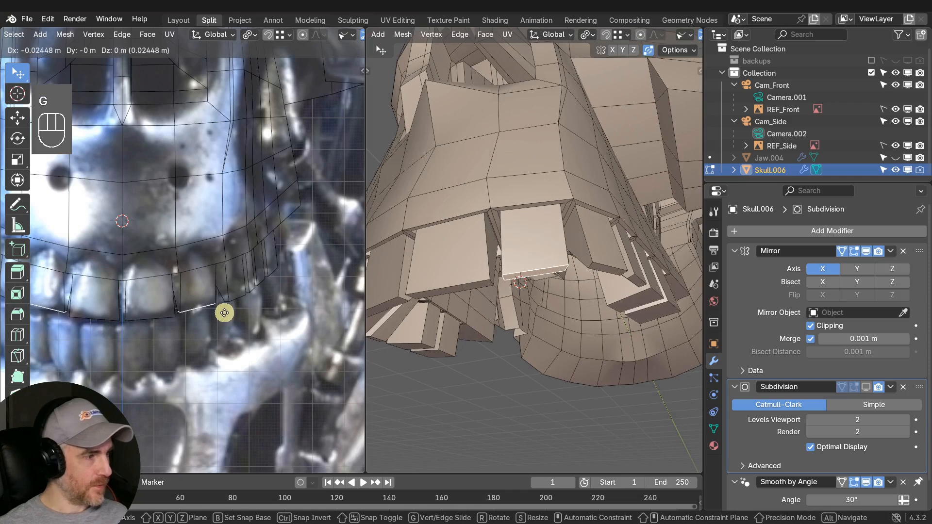
pyautogui.click(225, 313)
pyautogui.moveTo(585, 271); pyautogui.dragTo(564, 270, button='middle')
pyautogui.press('r')
pyautogui.click(582, 315)
pyautogui.press('s')
pyautogui.click(566, 272)
# Expand the selection to the whole second front tooth and scale it.
pyautogui.moveTo(564, 330); pyautogui.dragTo(539, 296, button='middle')
pyautogui.press('ctrl+KP_Add')
pyautogui.press('ctrl+KP_Add')
pyautogui.press('ctrl+KP_Subtract')
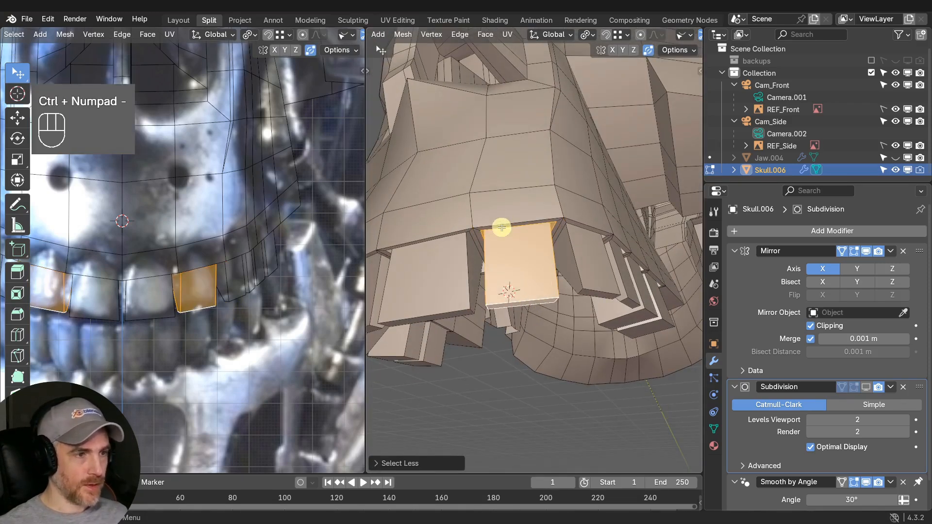
pyautogui.scroll(2, 529, 233)
pyautogui.press('s')
pyautogui.click(575, 234)
# Select the four side teeth behind the second tooth as whole teeth and scale them up by about 1.16.
pyautogui.click(630, 309)
pyautogui.moveTo(626, 301); pyautogui.dragTo(488, 247, button='middle')
pyautogui.scroll(-1, 541, 249)
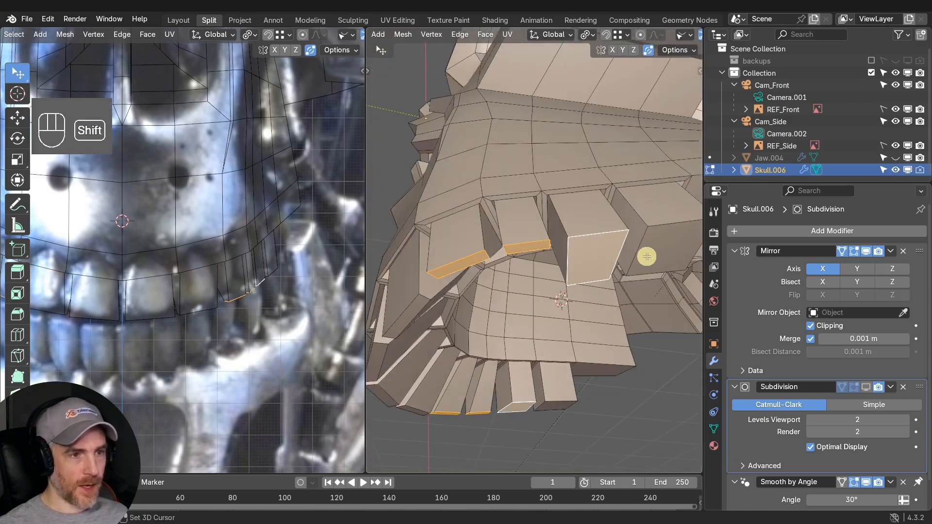
pyautogui.moveTo(609, 237); pyautogui.dragTo(573, 269, button='middle')
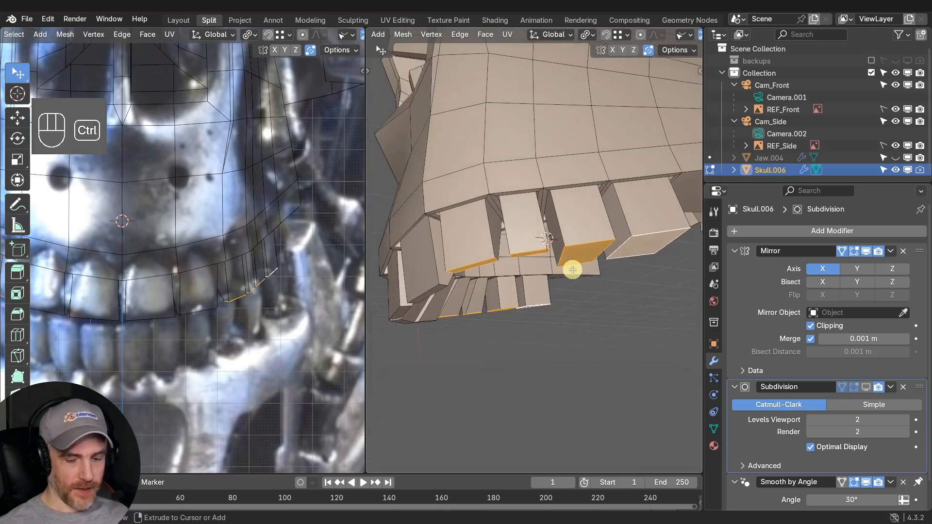
pyautogui.press('ctrl+KP_Add')
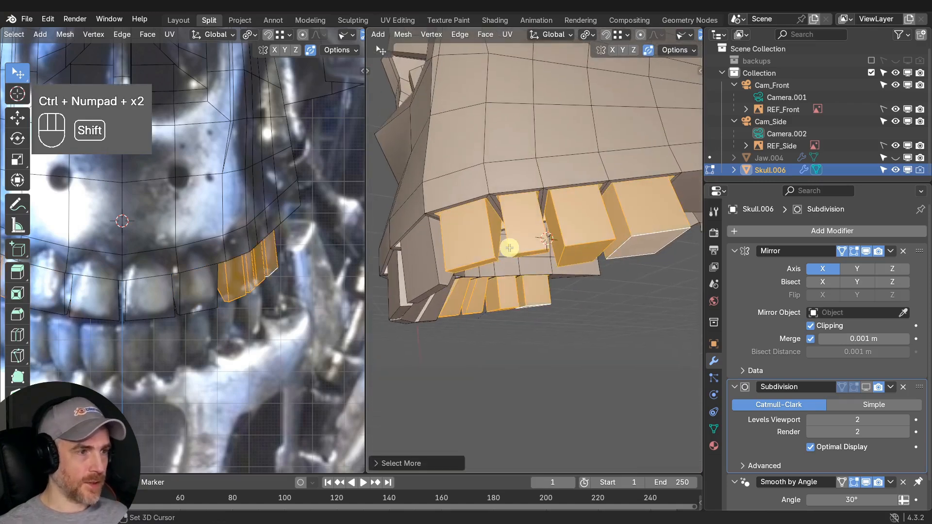
pyautogui.moveTo(509, 248); pyautogui.dragTo(552, 235, button='middle')
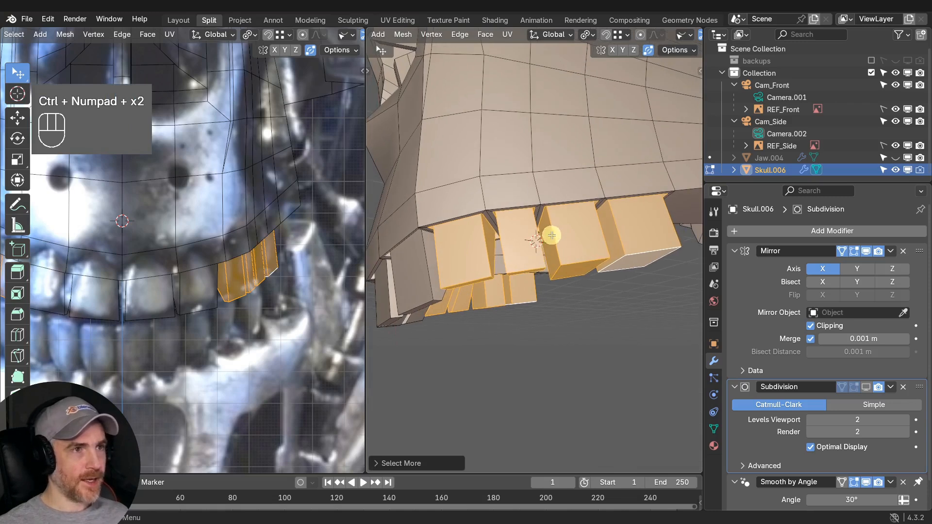
pyautogui.press('s')
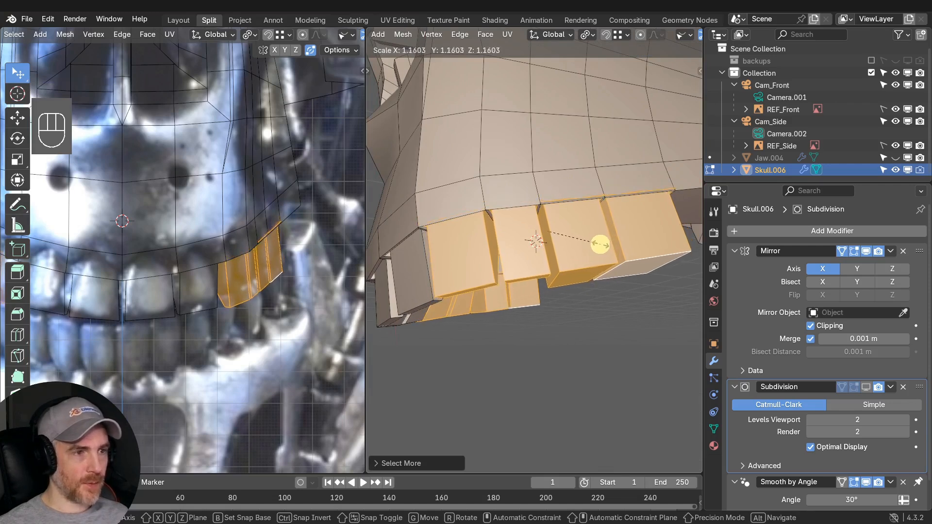
pyautogui.click(602, 245)
# In the side view, move the bottom faces of the two rearmost teeth up about 0.024 m and rotate them toward the reference.
pyautogui.moveTo(603, 244); pyautogui.dragTo(547, 212, button='middle')
pyautogui.scroll(-1, 549, 183)
pyautogui.keyDown('shift'); pyautogui.moveTo(541, 129); pyautogui.dragTo(523, 255, button='middle'); pyautogui.keyUp('shift')
pyautogui.scroll(-3, 523, 256)
pyautogui.press('KP_3')
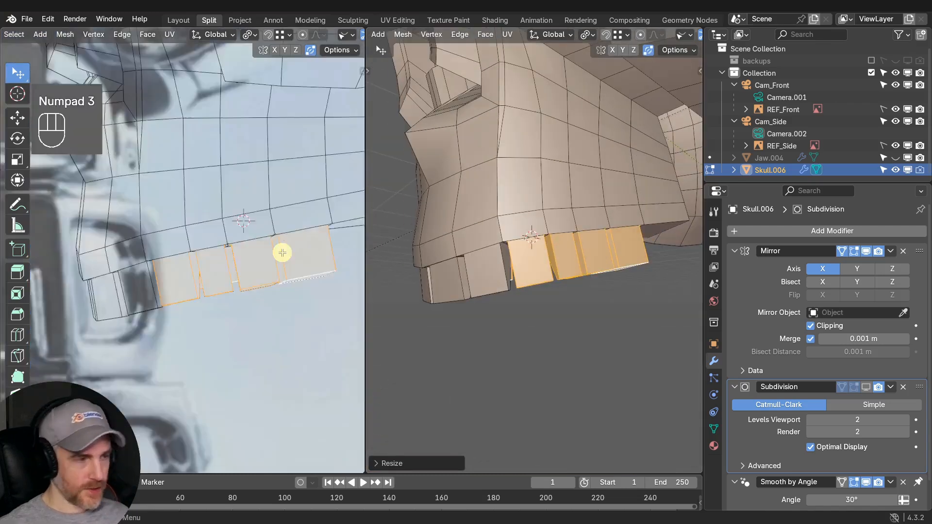
pyautogui.moveTo(585, 245); pyautogui.dragTo(545, 267, button='middle')
pyautogui.click(546, 267)
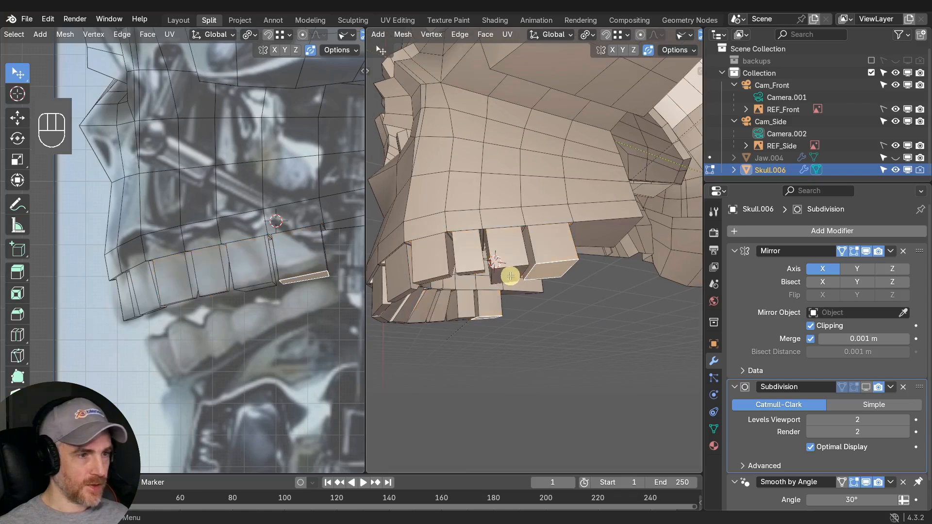
pyautogui.keyDown('shift'); pyautogui.click(510, 274); pyautogui.keyUp('shift')
pyautogui.press('g')
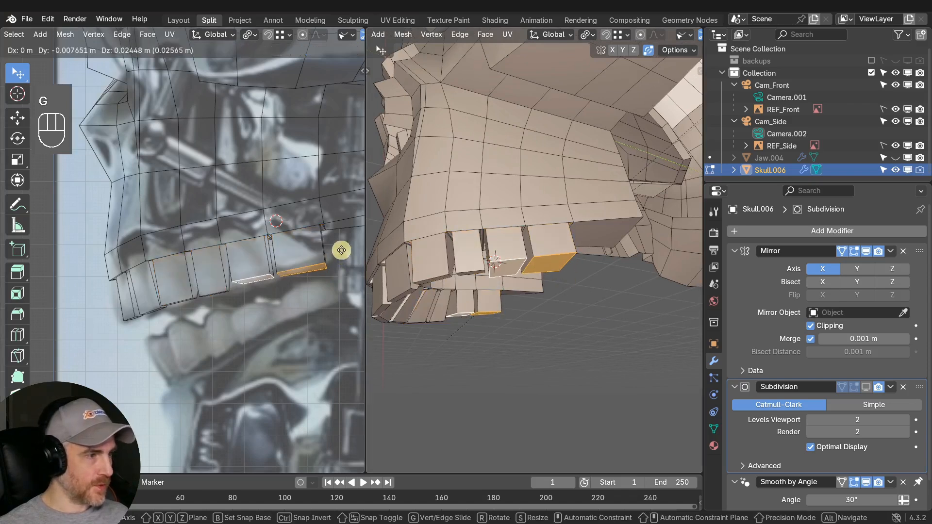
pyautogui.press('r')
pyautogui.click(346, 244)
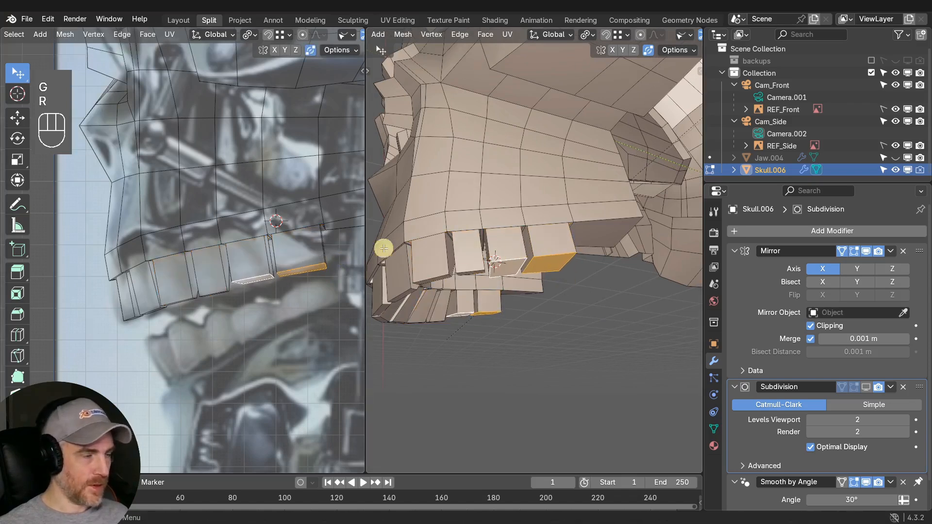
# Set the transform pivot to Individual Origins, then rotate and nudge the two rearmost teeth's bottom faces.
pyautogui.click(250, 38)
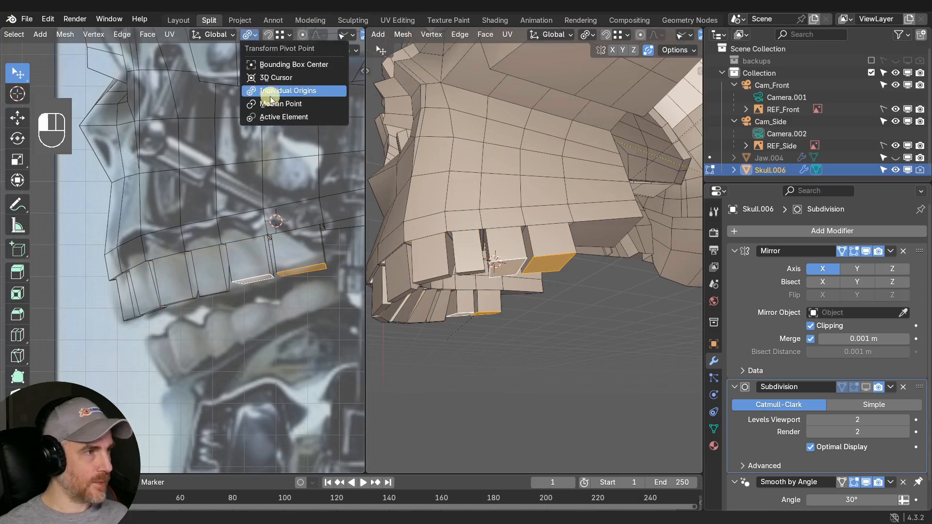
pyautogui.click(264, 89)
pyautogui.press('r')
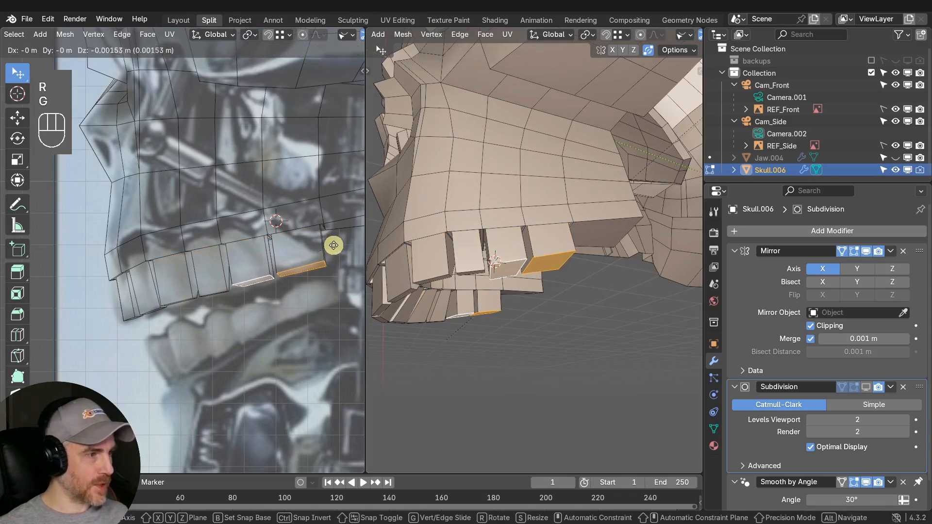
pyautogui.press('g')
pyautogui.click(335, 244)
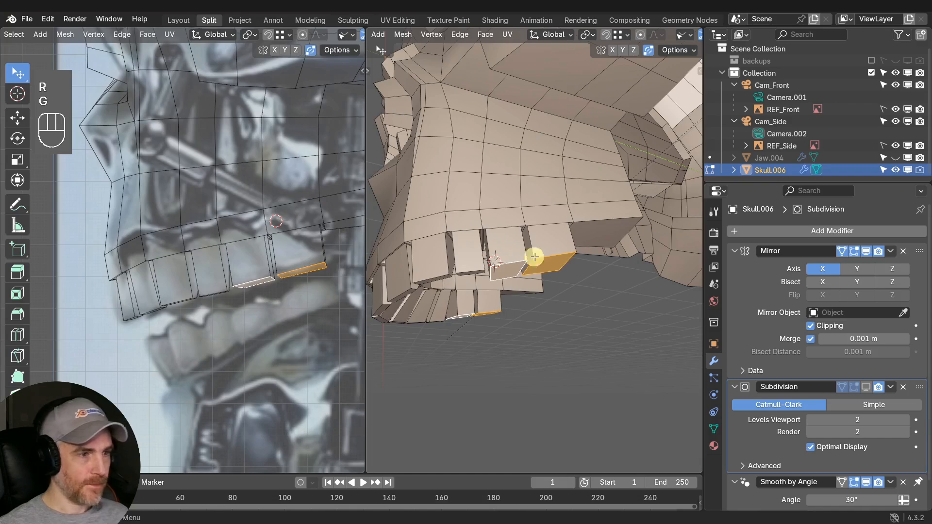
# Scale the two rearmost teeth's bottom faces along their local X axis.
pyautogui.moveTo(535, 257); pyautogui.dragTo(545, 190, button='middle')
pyautogui.press('s')
pyautogui.press('x')
pyautogui.press('x')
pyautogui.click(570, 224)
# Select the second front tooth's bottom face and adjust its position.
pyautogui.moveTo(570, 225); pyautogui.dragTo(557, 308, button='middle')
pyautogui.click(557, 303)
pyautogui.press('g')
pyautogui.click(557, 303)
# Add three evenly spaced horizontal loop cuts around the central front tooth.
pyautogui.scroll(2, 549, 306)
pyautogui.scroll(3, 510, 285)
pyautogui.hotkey('ctrl', 'r')
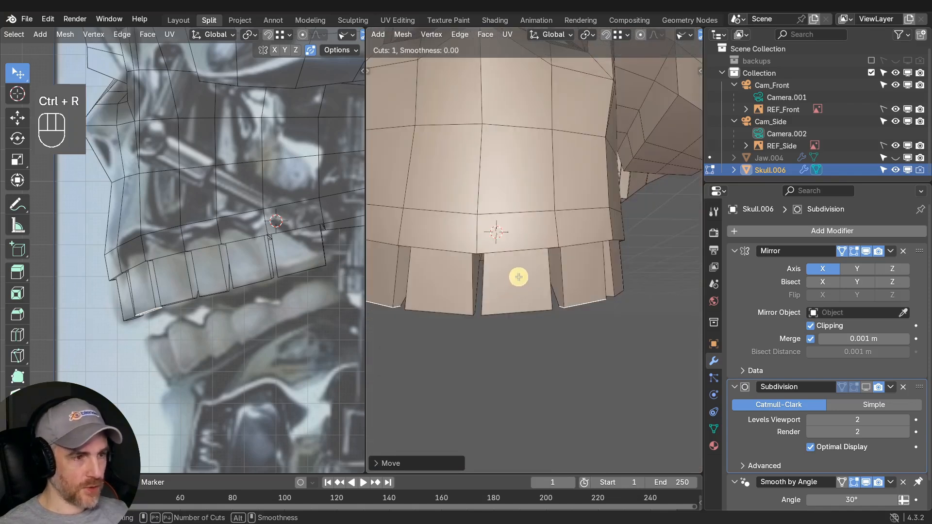
pyautogui.scroll(1, 542, 275)
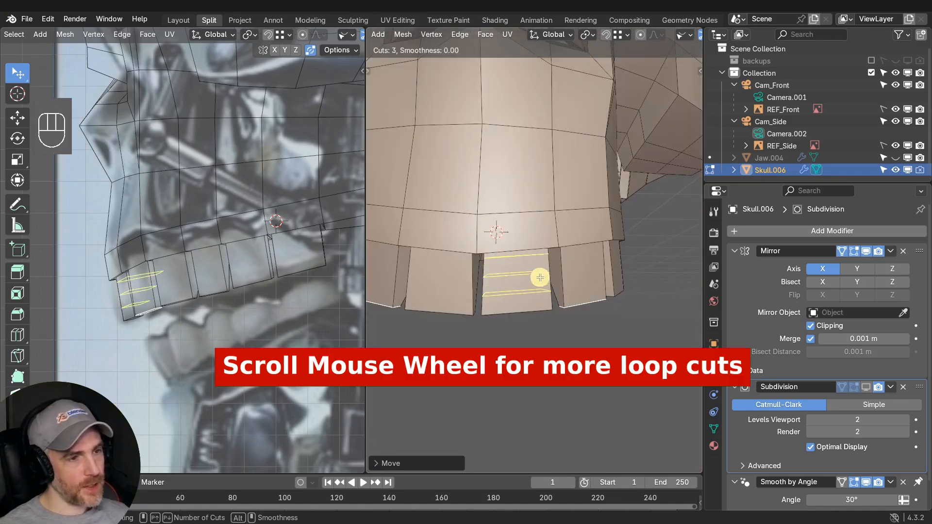
pyautogui.click(540, 277)
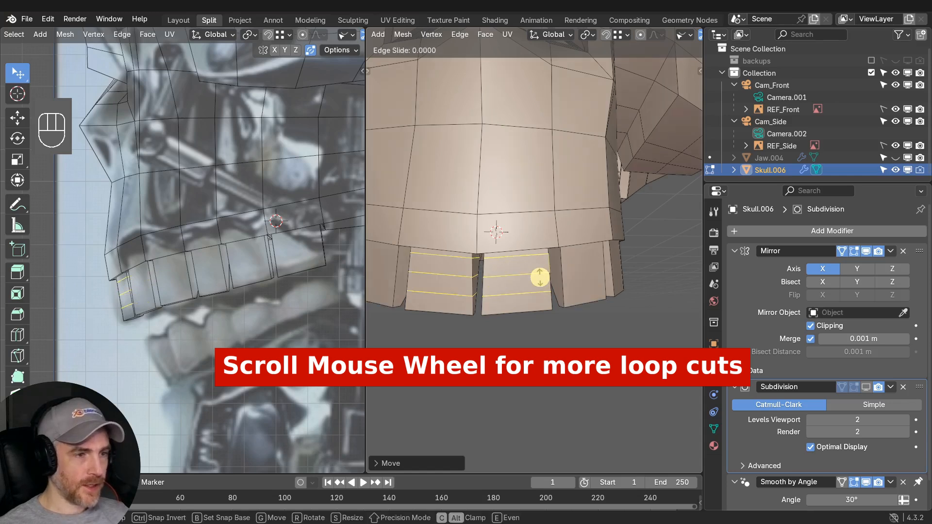
pyautogui.click(540, 277)
# Maximize the perspective viewport and add three unslid horizontal loop cuts around the second front tooth.
pyautogui.moveTo(556, 297)
pyautogui.mouseDown(button='middle')
pyautogui.moveTo(512, 300)
pyautogui.moveTo(587, 279)
pyautogui.moveTo(562, 283)
pyautogui.mouseUp(button='middle')
pyautogui.moveTo(495, 284); pyautogui.dragTo(503, 292, button='middle')
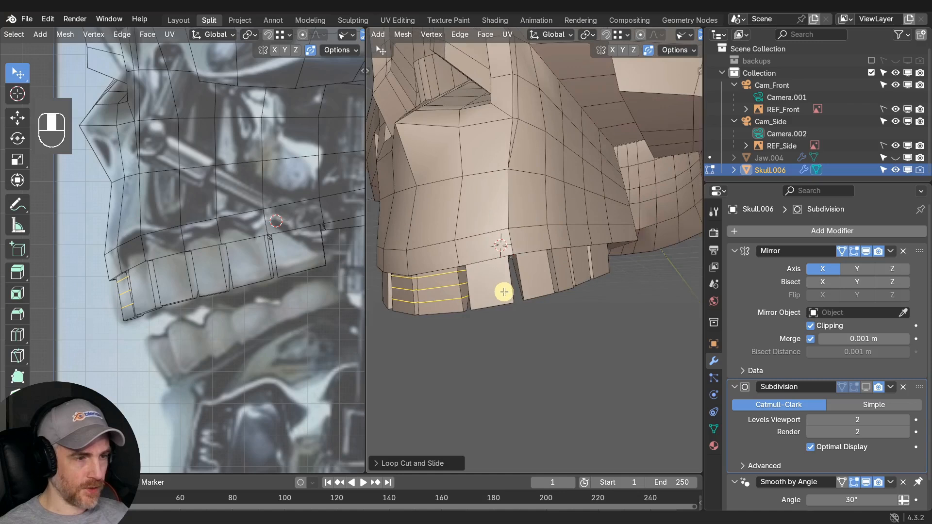
pyautogui.hotkey('ctrl', 'r')
pyautogui.hotkey('ctrl', 'space')
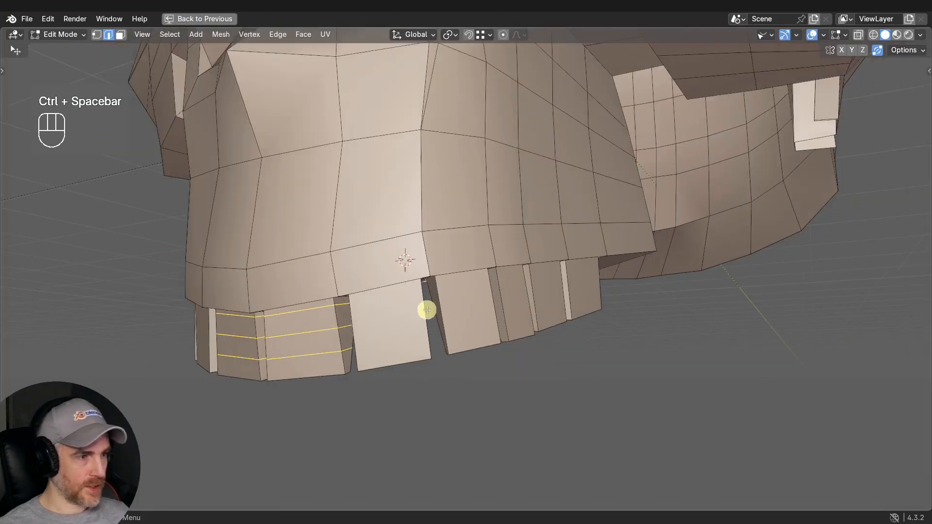
pyautogui.hotkey('ctrl', 'r')
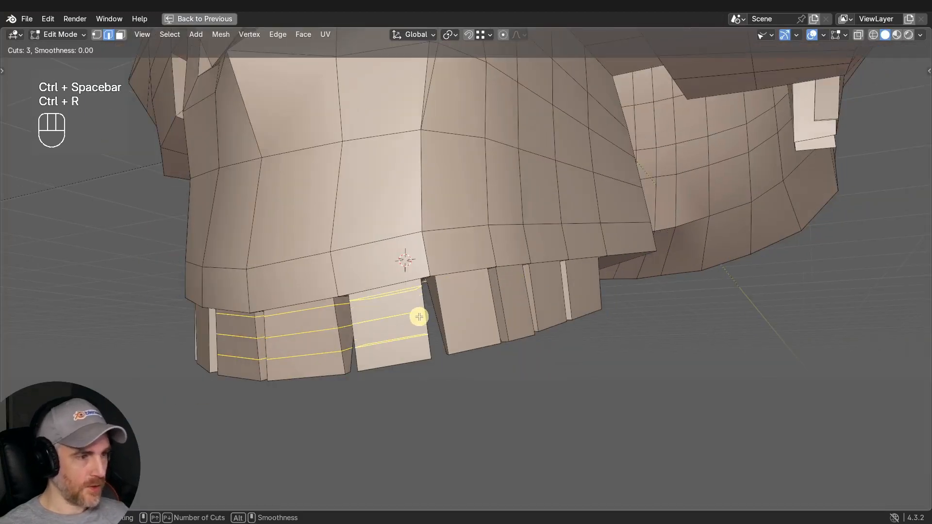
pyautogui.click(419, 317)
pyautogui.rightClick(420, 317)
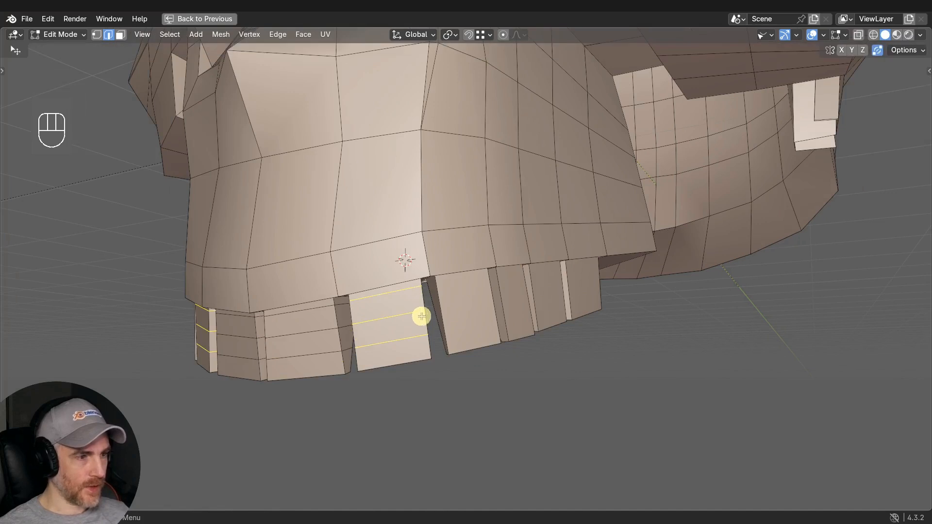
# Add three horizontal loop cuts to each of the side teeth behind the second tooth, undoing the stray last operation.
pyautogui.hotkey('ctrl', 'r')
pyautogui.hotkey('ctrl', 'r')
pyautogui.hotkey('ctrl', 'r')
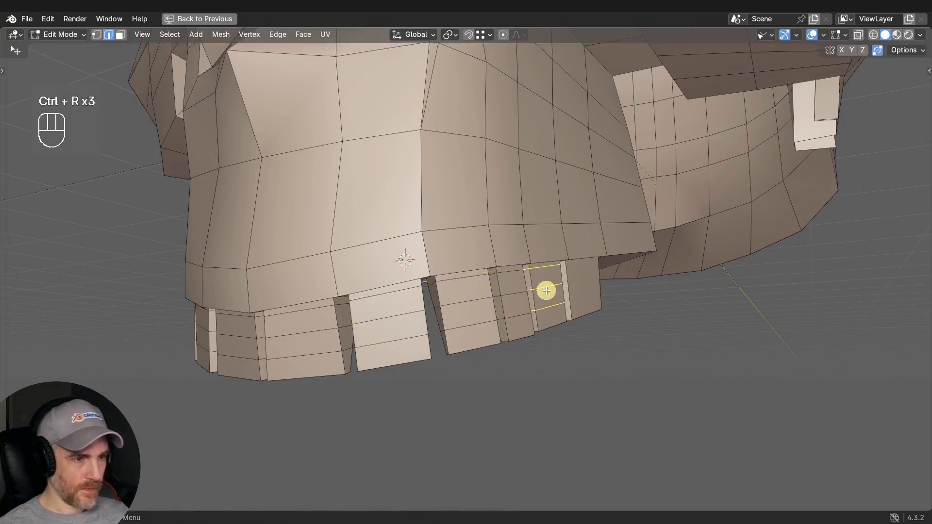
pyautogui.hotkey('ctrl', 'r')
pyautogui.hotkey('ctrl', 'z')
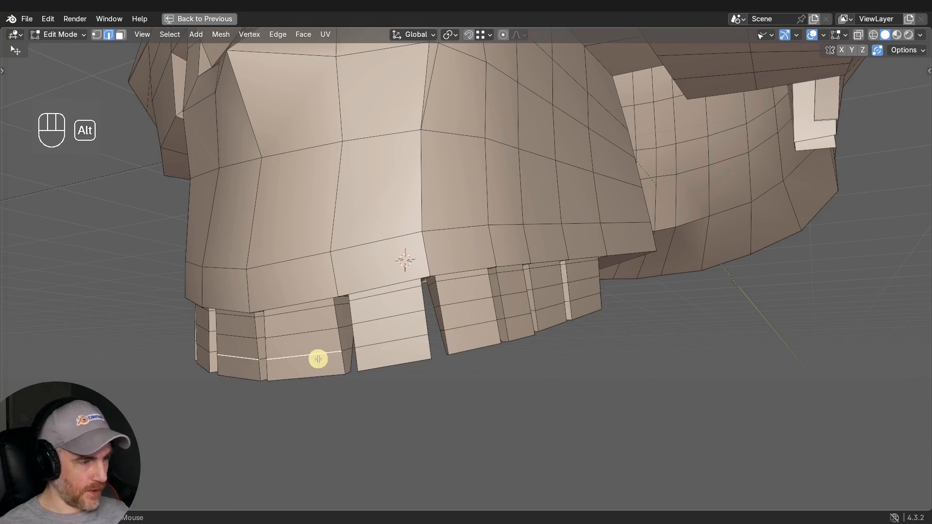
# Select the lowest edge loop on every tooth and edge-slide them down close to the bottom edges.
pyautogui.moveTo(342, 354); pyautogui.dragTo(394, 349, button='middle')
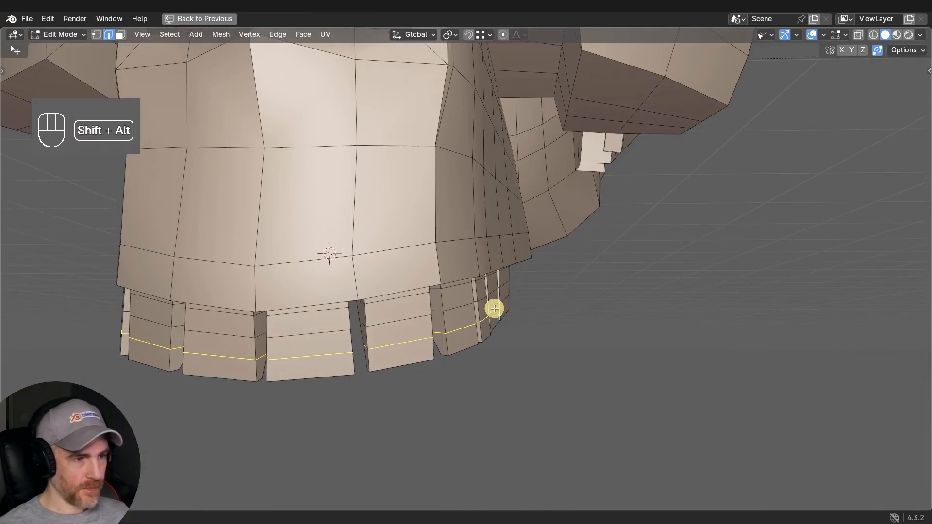
pyautogui.moveTo(504, 302); pyautogui.dragTo(354, 345, button='middle')
pyautogui.press('g')
pyautogui.press('g')
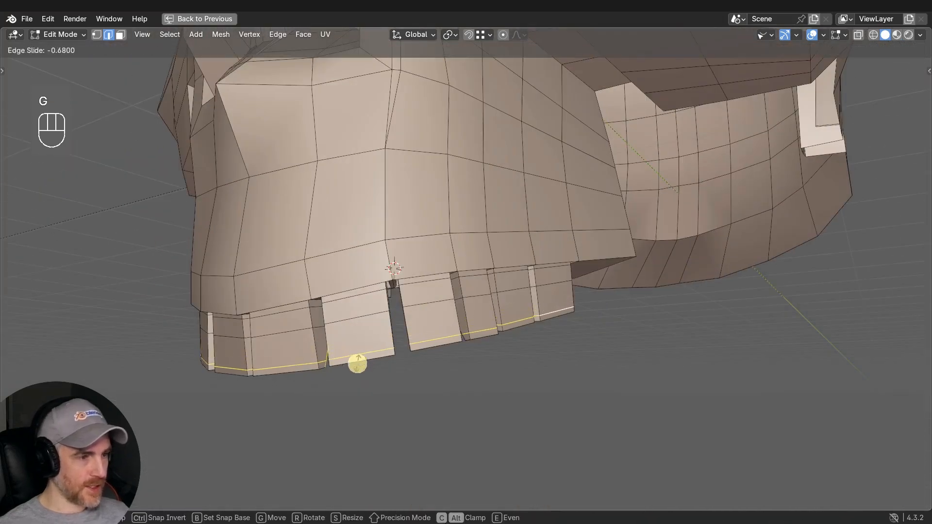
pyautogui.click(358, 368)
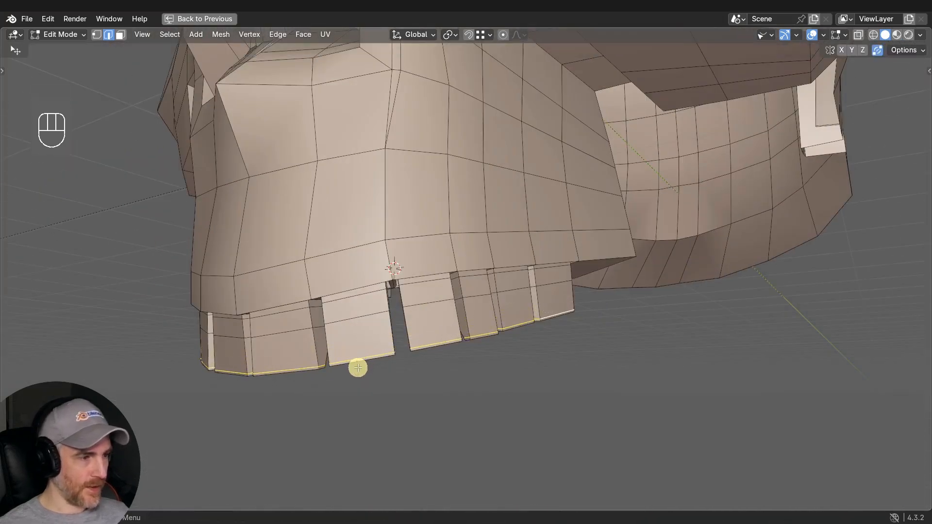
# Preview the subdivided teeth in real time, try sliding the lowest loops upward, then restore the unsubdivided display.
pyautogui.press('q')
pyautogui.click(402, 311)
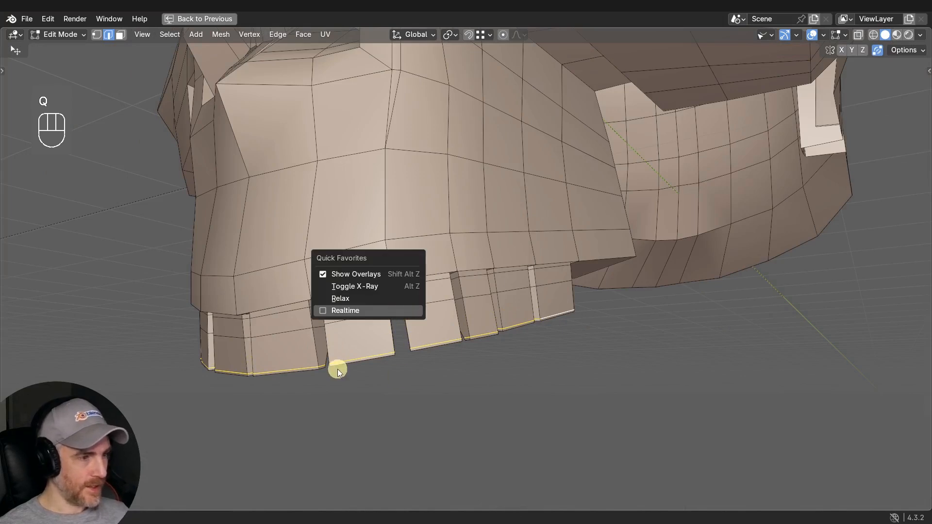
pyautogui.moveTo(396, 355); pyautogui.dragTo(309, 374, button='middle')
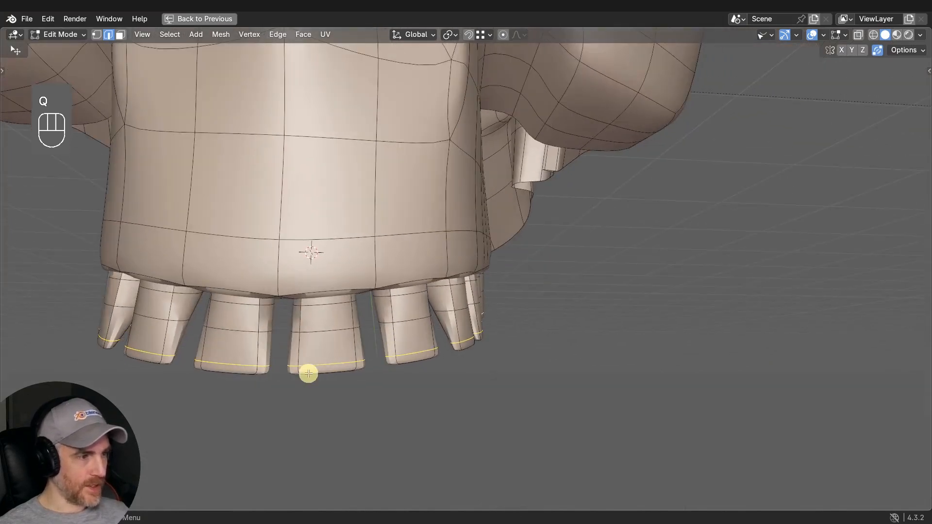
pyautogui.press('g')
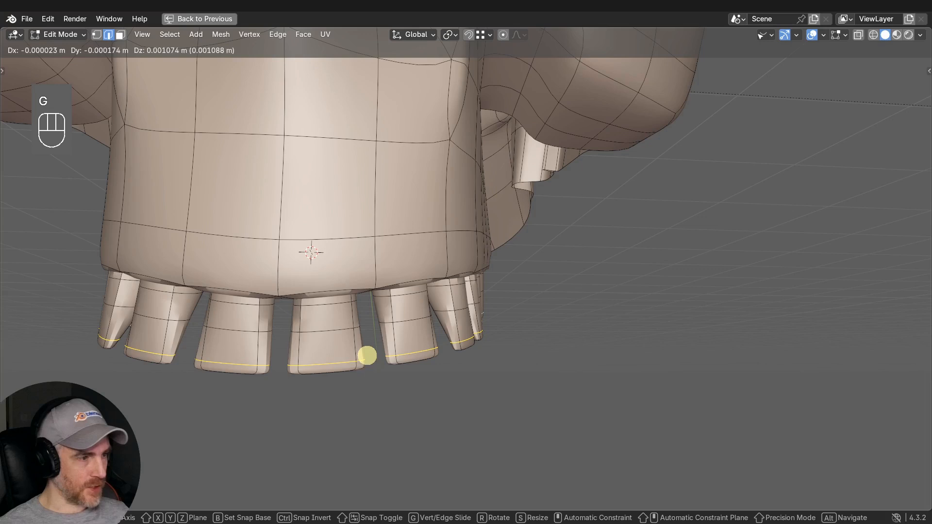
pyautogui.press('g')
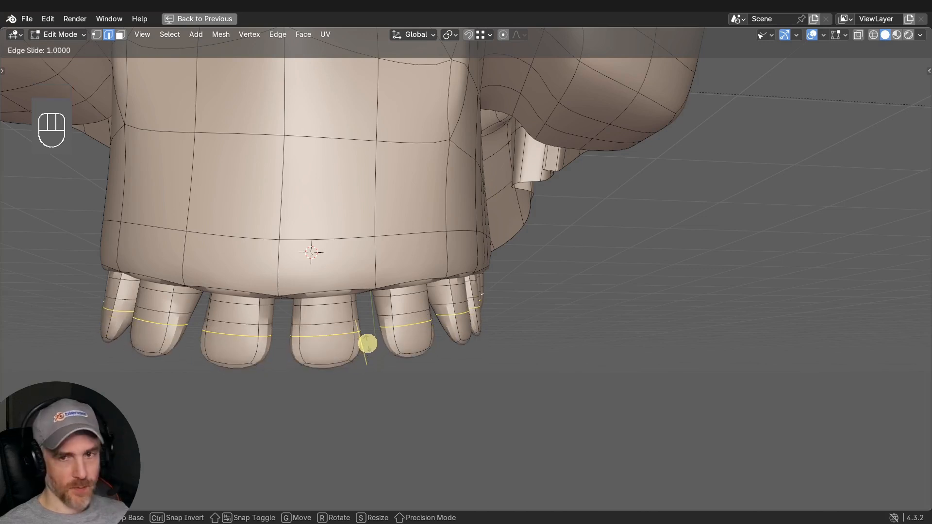
pyautogui.rightClick(368, 344)
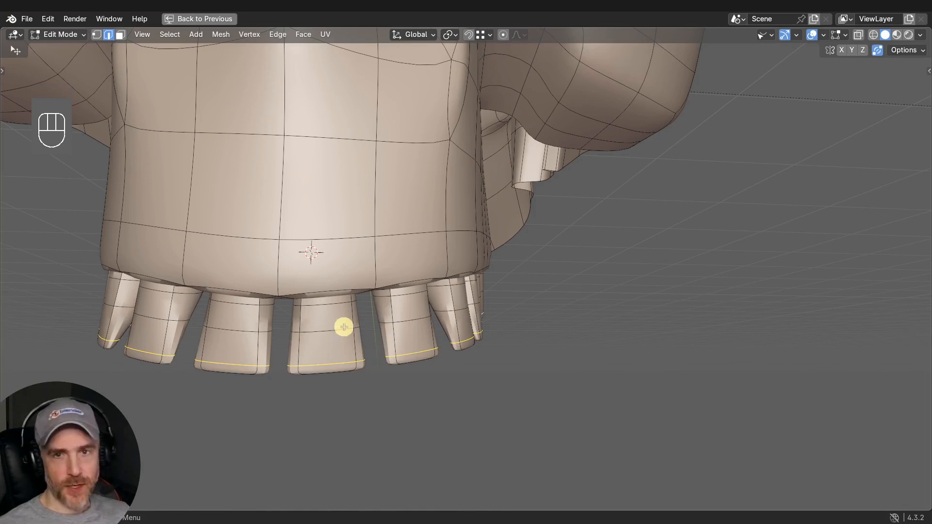
pyautogui.moveTo(361, 338); pyautogui.dragTo(327, 336, button='middle')
pyautogui.press('q')
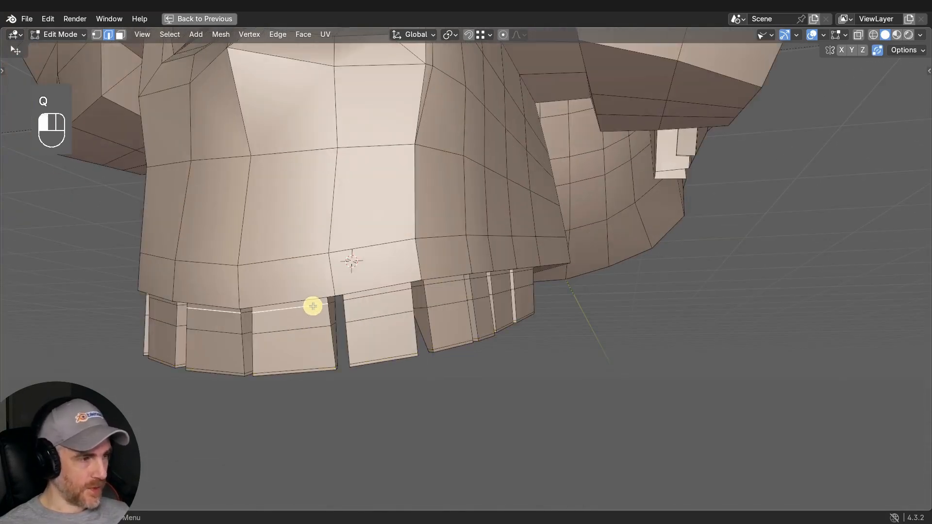
# Select the upper edge loop on every tooth and edge-slide the loops up close to the gum line.
pyautogui.keyDown('alt'); pyautogui.click(313, 307); pyautogui.keyUp('alt')
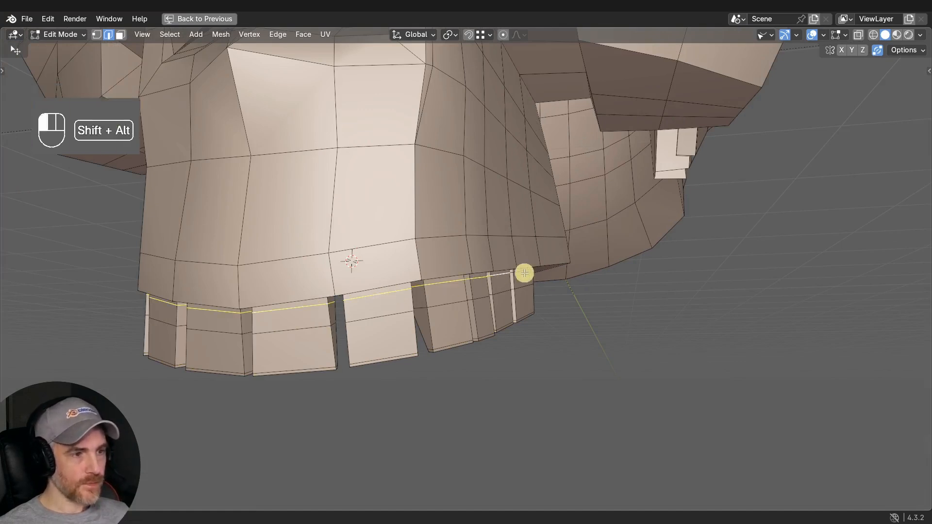
pyautogui.moveTo(524, 273); pyautogui.dragTo(456, 264, button='middle')
pyautogui.press('g')
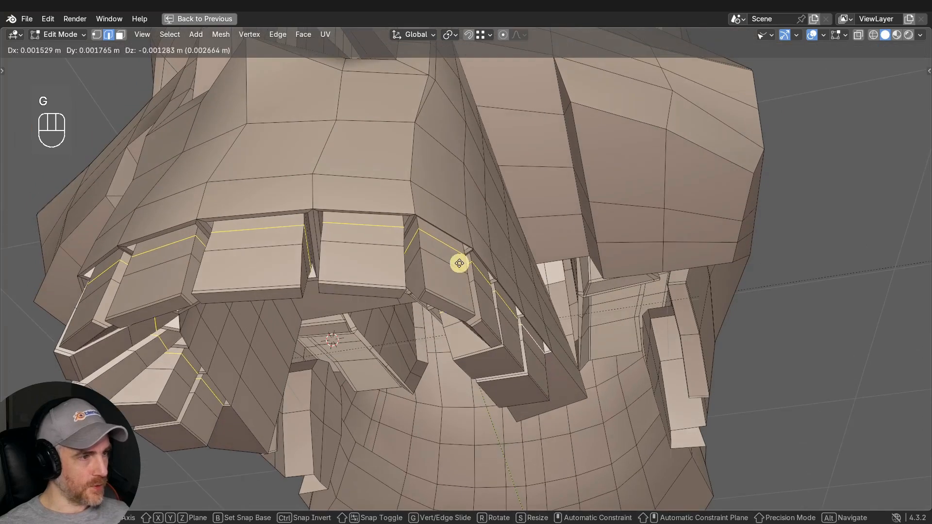
pyautogui.press('g')
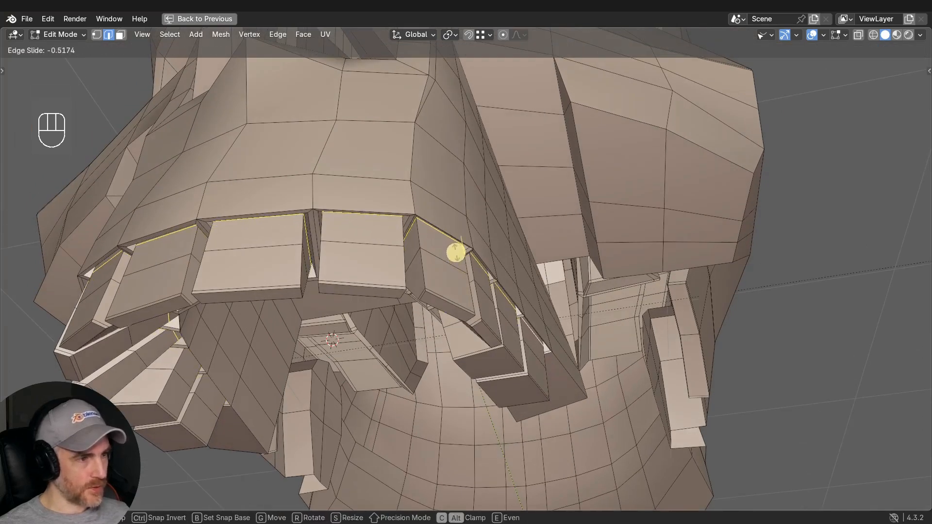
pyautogui.click(456, 252)
# Preview the teeth with subdivision enabled and restore the unsubdivided display.
pyautogui.moveTo(437, 264); pyautogui.dragTo(529, 296, button='middle')
pyautogui.press('q')
pyautogui.click(416, 348)
pyautogui.press('q')
pyautogui.click(441, 327)
# Pull the middle edge of the first front tooth outward so its front face bulges.
pyautogui.scroll(2, 412, 322)
pyautogui.press('g')
pyautogui.click(357, 310)
pyautogui.press('g')
pyautogui.moveTo(460, 302); pyautogui.dragTo(258, 350, button='middle')
pyautogui.click(483, 320)
pyautogui.moveTo(368, 340); pyautogui.dragTo(457, 302, button='middle')
pyautogui.press('g')
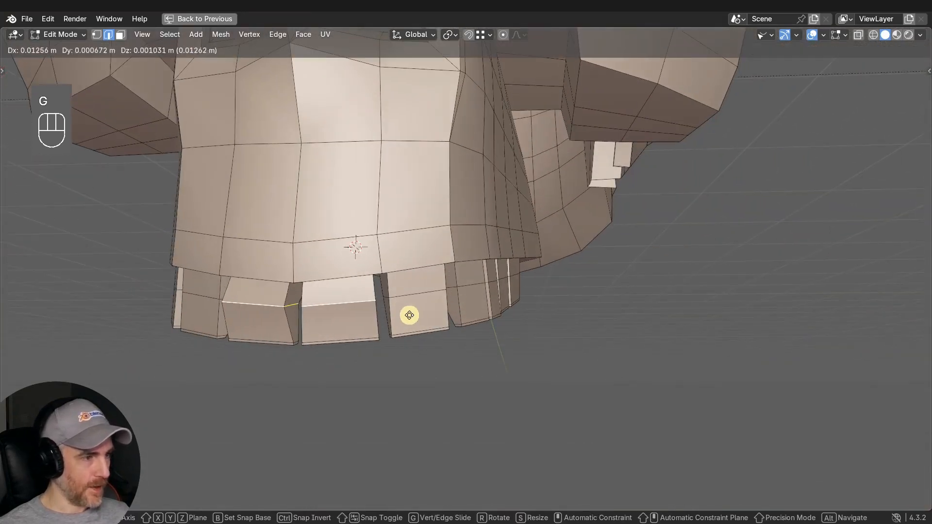
pyautogui.click(409, 315)
pyautogui.moveTo(362, 317)
pyautogui.mouseDown(button='middle')
pyautogui.moveTo(380, 317)
pyautogui.moveTo(369, 318)
pyautogui.moveTo(376, 325)
pyautogui.mouseUp(button='middle')
pyautogui.press('g')
pyautogui.click(372, 319)
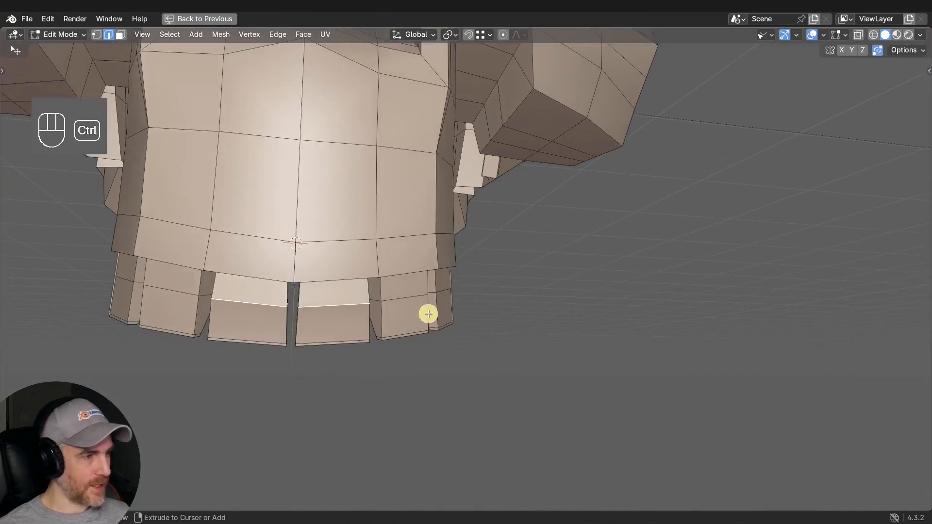
# Restore the split layout, turn off the Mirror modifier's clipping, and scale the first front tooth's middle edge by about 1.1.
pyautogui.hotkey('ctrl', 'space')
pyautogui.scroll(2, 471, 278)
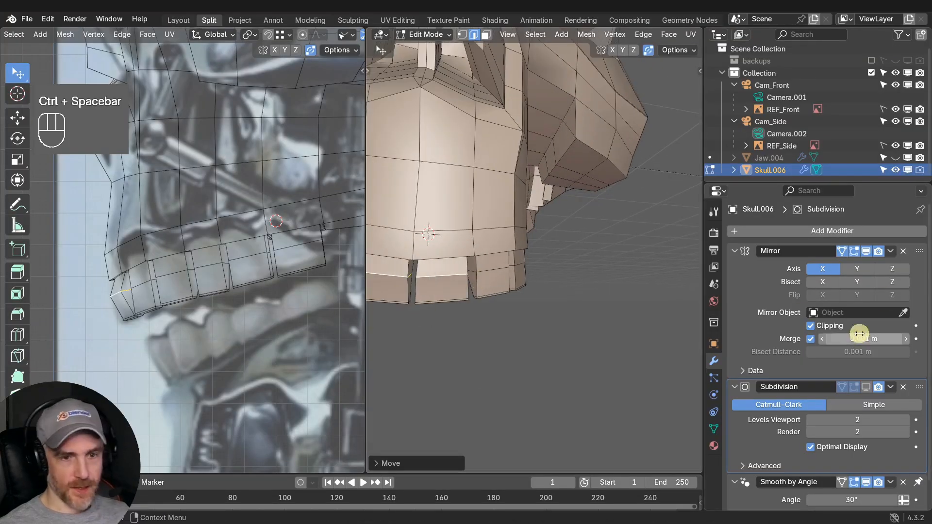
pyautogui.click(812, 329)
pyautogui.scroll(1, 545, 327)
pyautogui.keyDown('shift'); pyautogui.moveTo(545, 327); pyautogui.dragTo(592, 313, button='middle'); pyautogui.keyUp('shift')
pyautogui.moveTo(462, 288); pyautogui.dragTo(452, 274, button='middle')
pyautogui.press('s')
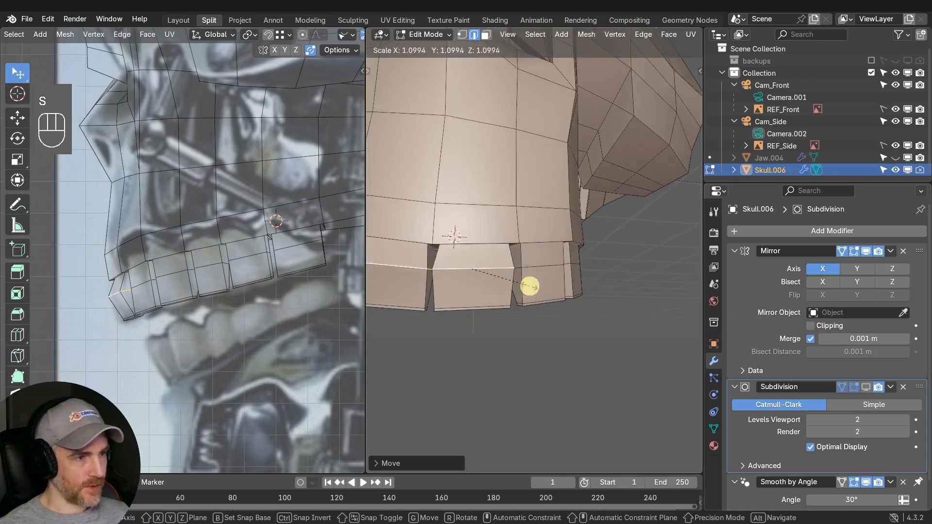
pyautogui.click(531, 287)
# Move the middle edges of the second tooth and the side teeth behind it outward, with movement along Z locked.
pyautogui.moveTo(531, 286); pyautogui.dragTo(443, 334, button='middle')
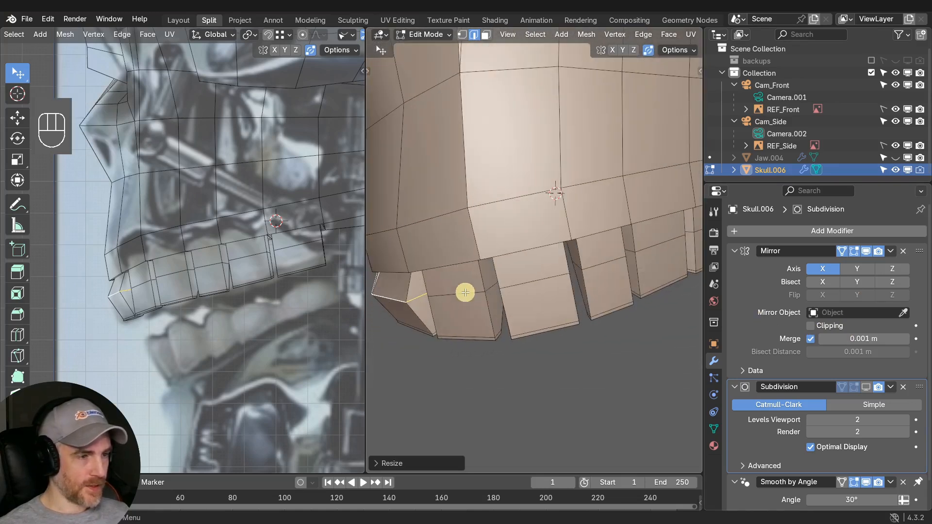
pyautogui.press('space')
pyautogui.moveTo(491, 301); pyautogui.dragTo(481, 310, button='middle')
pyautogui.press('g')
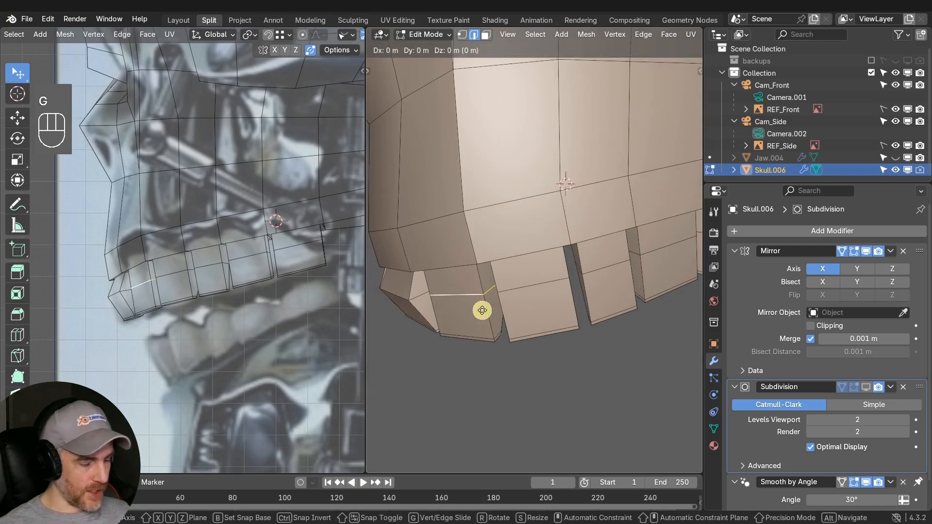
pyautogui.hotkey('shift', 'z')
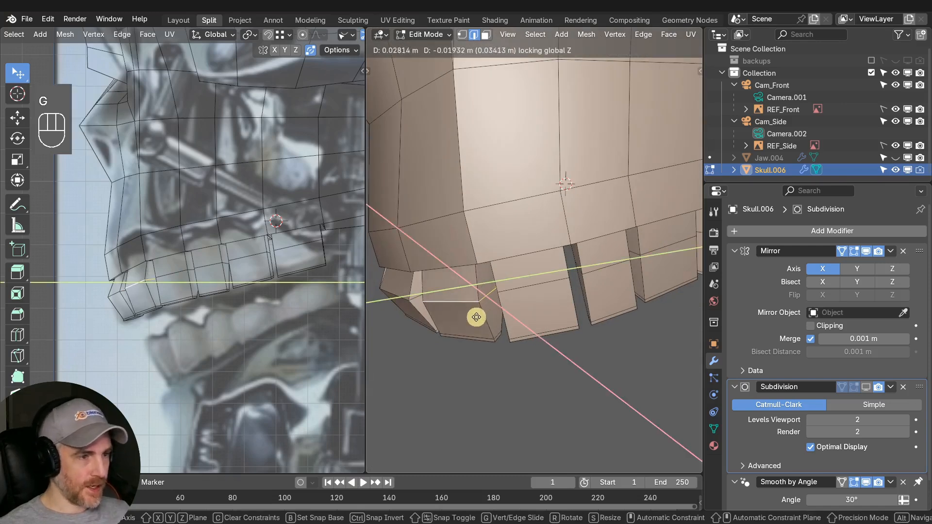
pyautogui.click(473, 318)
pyautogui.moveTo(472, 316); pyautogui.dragTo(555, 333, button='middle')
pyautogui.press('g')
pyautogui.hotkey('shift', 'z')
pyautogui.click(548, 285)
# Select the bottom faces of all teeth, set the pivot to Individual Origins, and scale each face down to about 0.95.
pyautogui.moveTo(547, 285); pyautogui.dragTo(475, 277, button='middle')
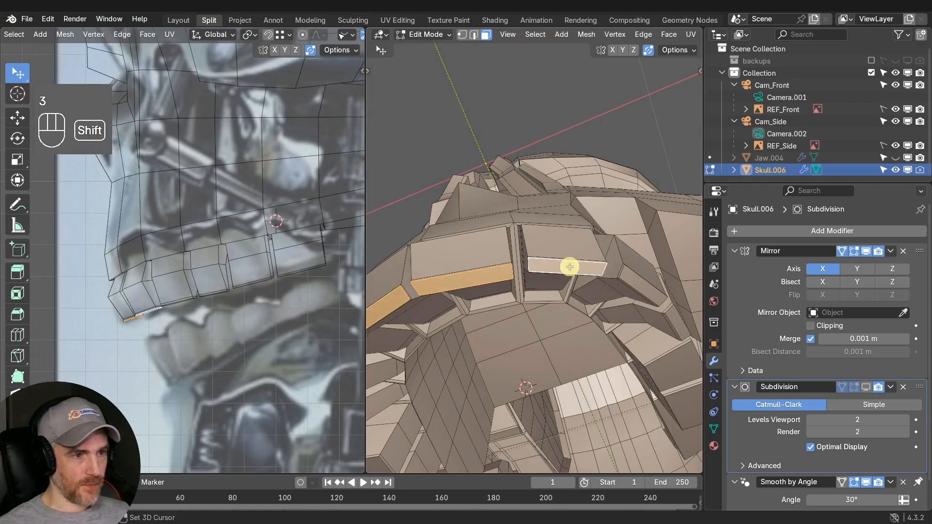
pyautogui.moveTo(656, 300); pyautogui.dragTo(466, 70, button='middle')
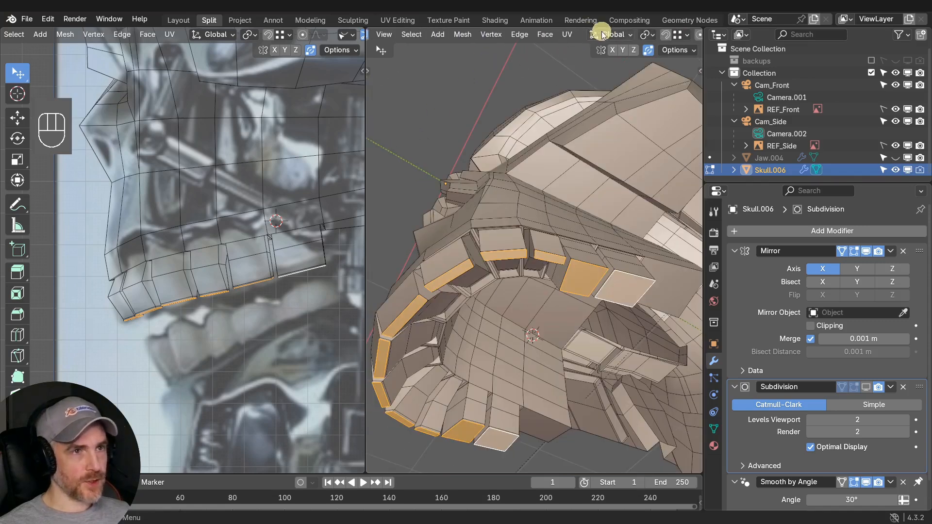
pyautogui.click(598, 35)
pyautogui.click(607, 92)
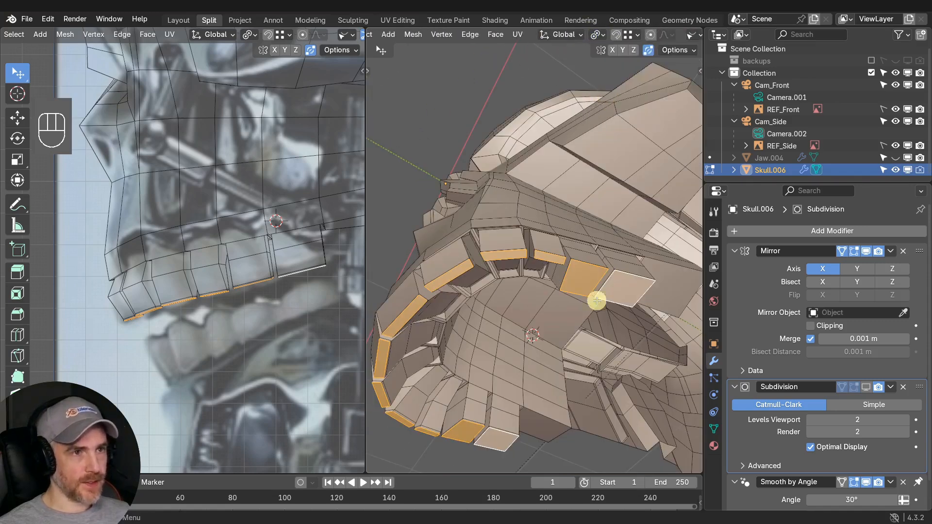
pyautogui.press('s')
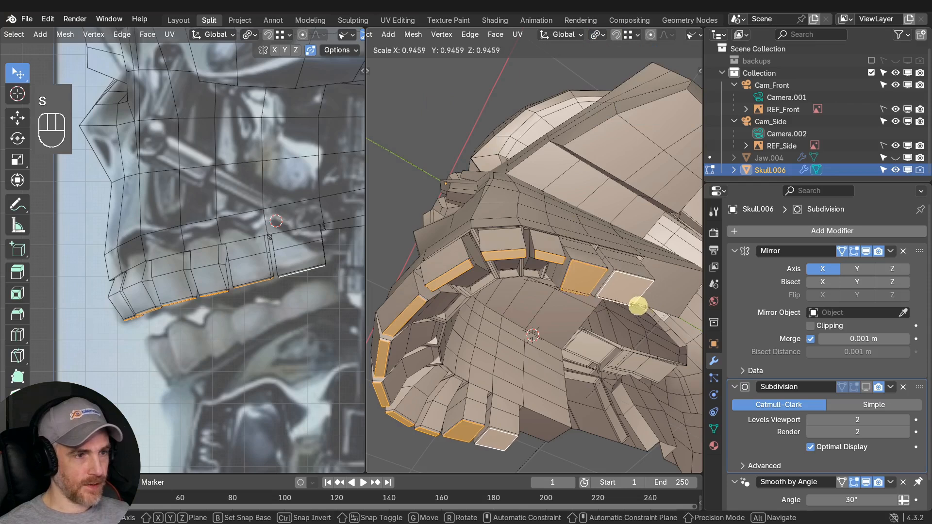
pyautogui.click(634, 306)
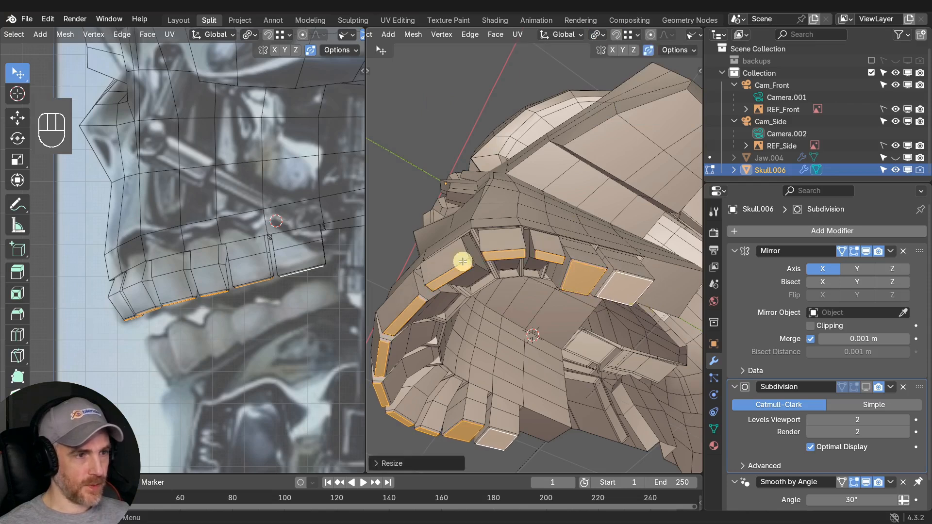
# Nudge the bottom faces of the first two front teeth to refine their lower ends.
pyautogui.moveTo(460, 264); pyautogui.dragTo(515, 242, button='middle')
pyautogui.scroll(5, 478, 290)
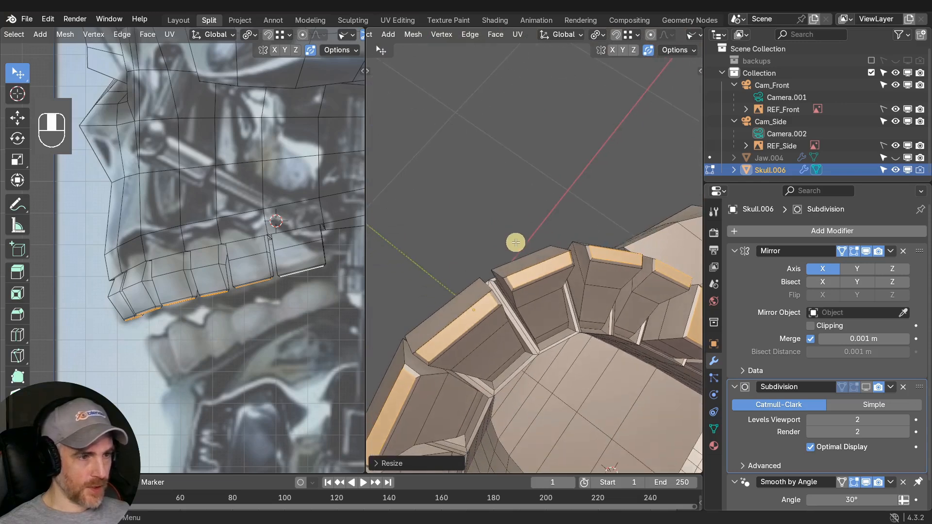
pyautogui.click(535, 277)
pyautogui.press('g')
pyautogui.click(536, 276)
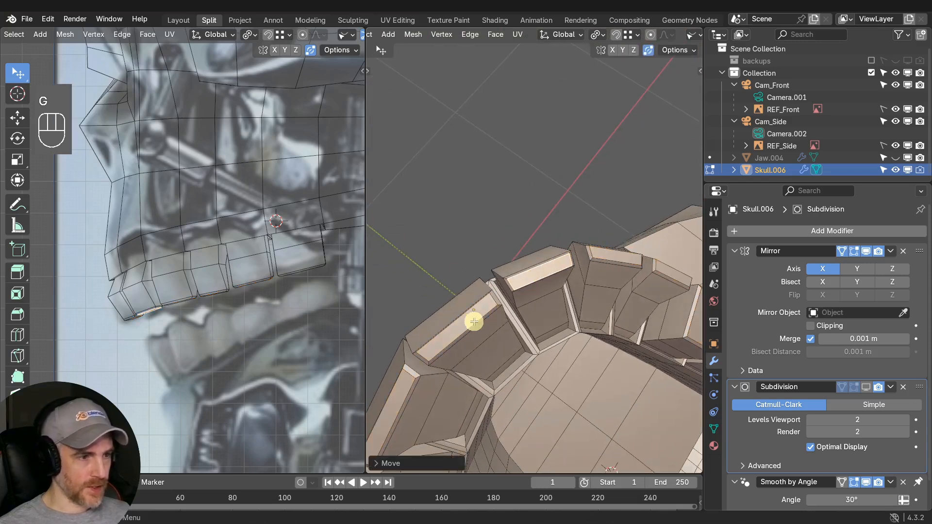
pyautogui.click(462, 326)
pyautogui.press('g')
pyautogui.click(463, 330)
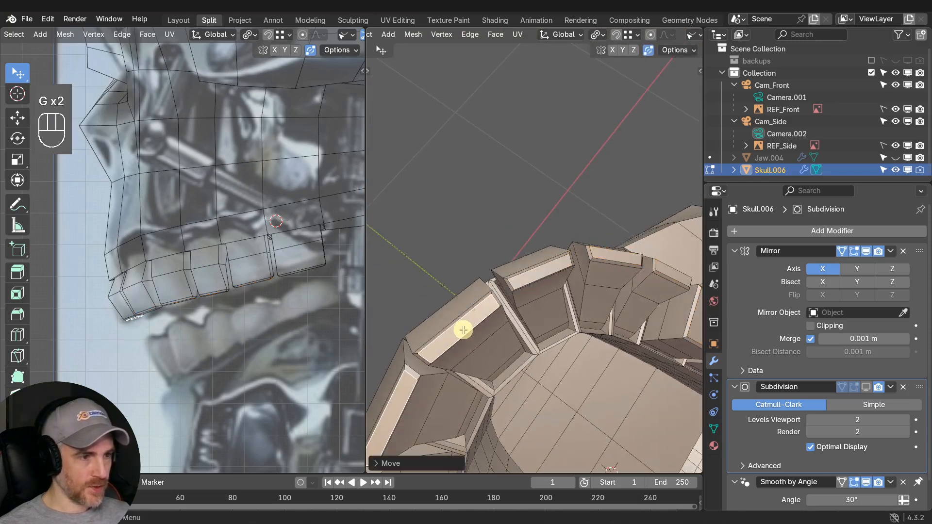
pyautogui.moveTo(465, 327); pyautogui.dragTo(525, 441, button='middle')
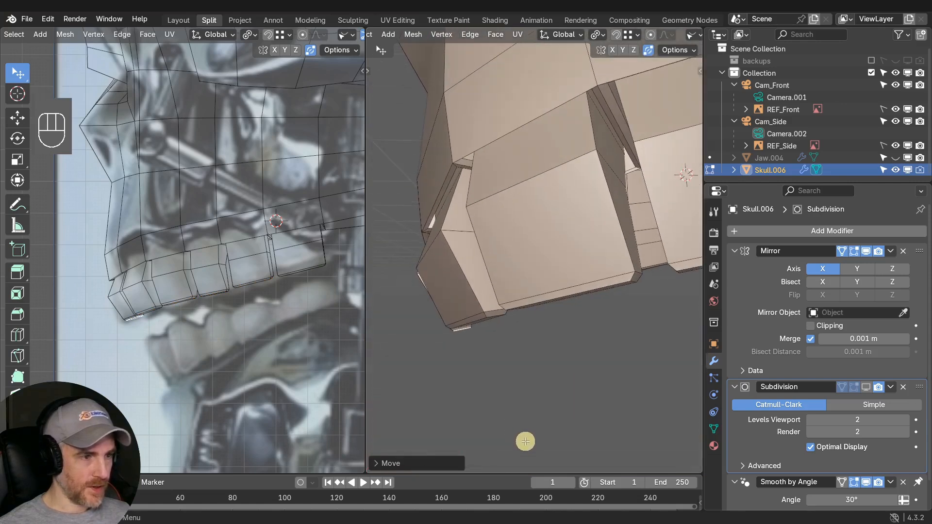
pyautogui.moveTo(480, 321); pyautogui.dragTo(443, 342, button='middle')
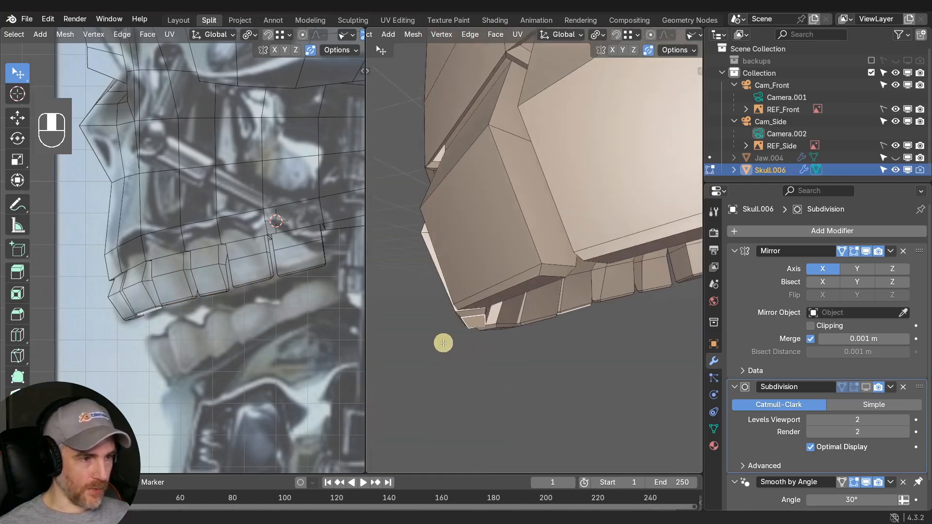
pyautogui.press('g')
pyautogui.click(445, 341)
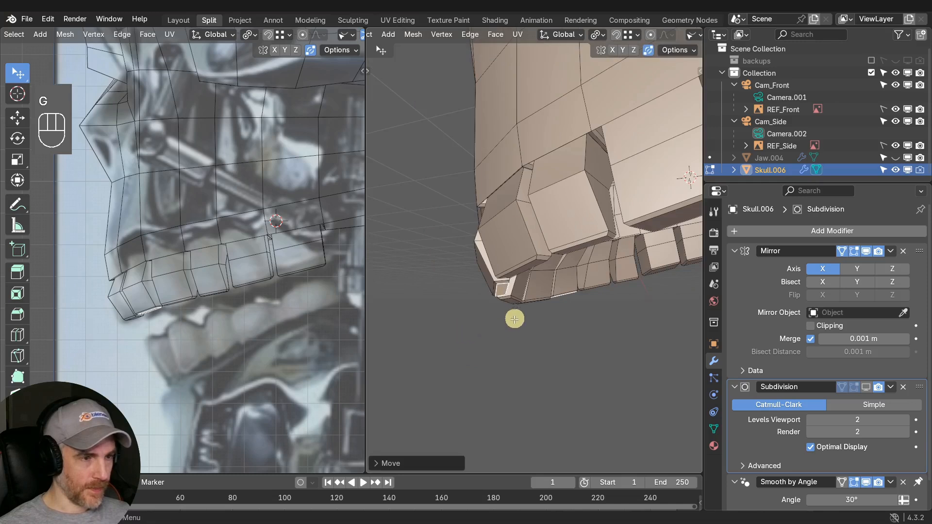
# Move the bottom faces of the next two side teeth slightly, rotating the rear one to follow the dental arch.
pyautogui.click(537, 299)
pyautogui.moveTo(536, 299); pyautogui.dragTo(491, 313, button='middle')
pyautogui.press('g')
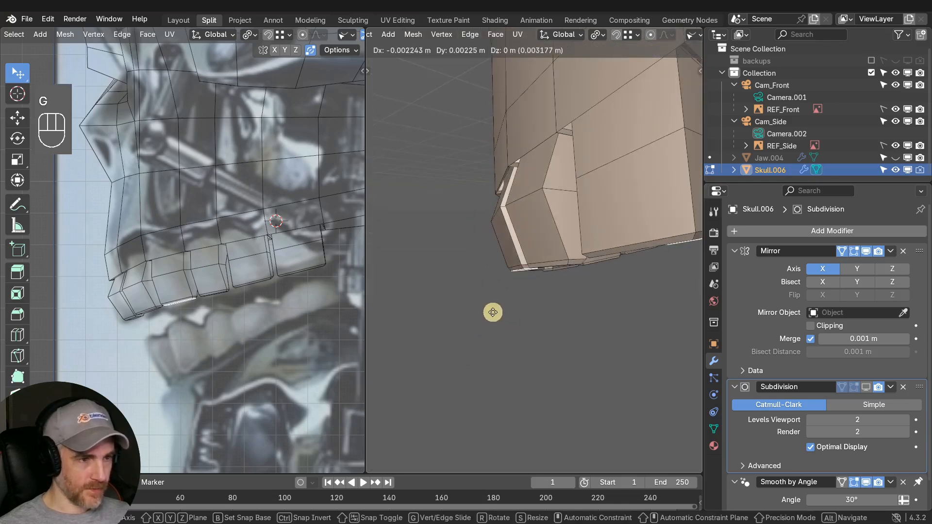
pyautogui.click(550, 188)
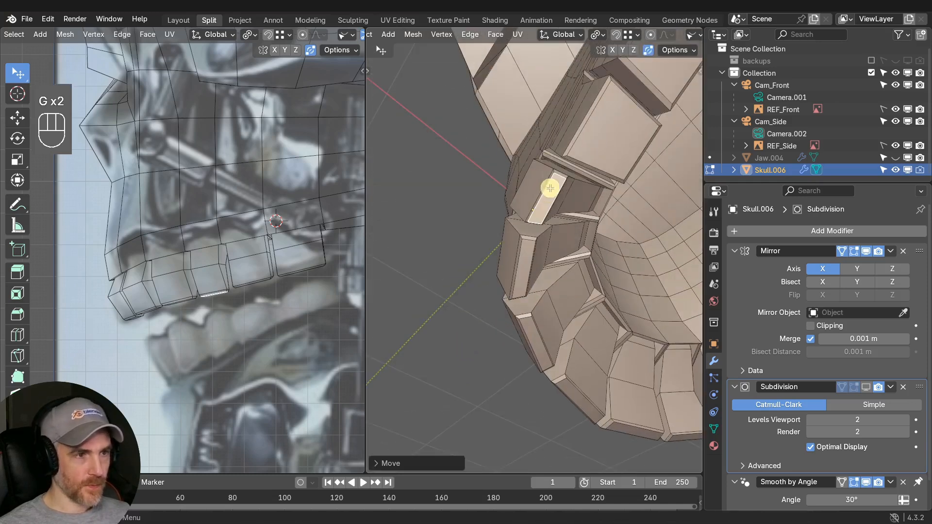
pyautogui.moveTo(551, 189); pyautogui.dragTo(552, 286, button='middle')
pyautogui.keyDown('shift'); pyautogui.moveTo(551, 286); pyautogui.dragTo(552, 233, button='middle'); pyautogui.keyUp('shift')
pyautogui.moveTo(482, 306); pyautogui.dragTo(510, 243, button='middle')
pyautogui.press('g')
pyautogui.press('r')
pyautogui.click(635, 243)
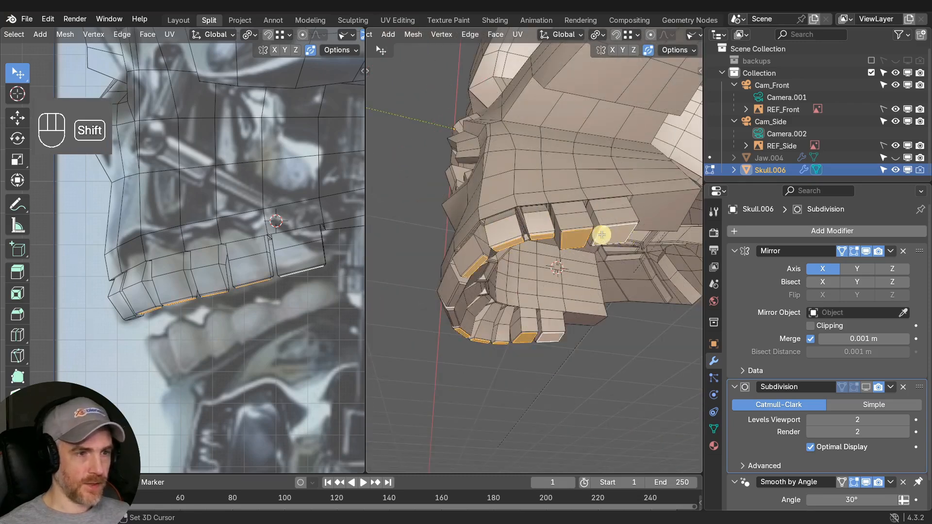
# Grow the bottom-face selection twice on the teeth behind the front one and scale each lower part up by about 1.24.
pyautogui.moveTo(602, 235); pyautogui.dragTo(589, 264, button='middle')
pyautogui.press('ctrl+KP_Add')
pyautogui.press('ctrl+KP_Add')
pyautogui.press('s')
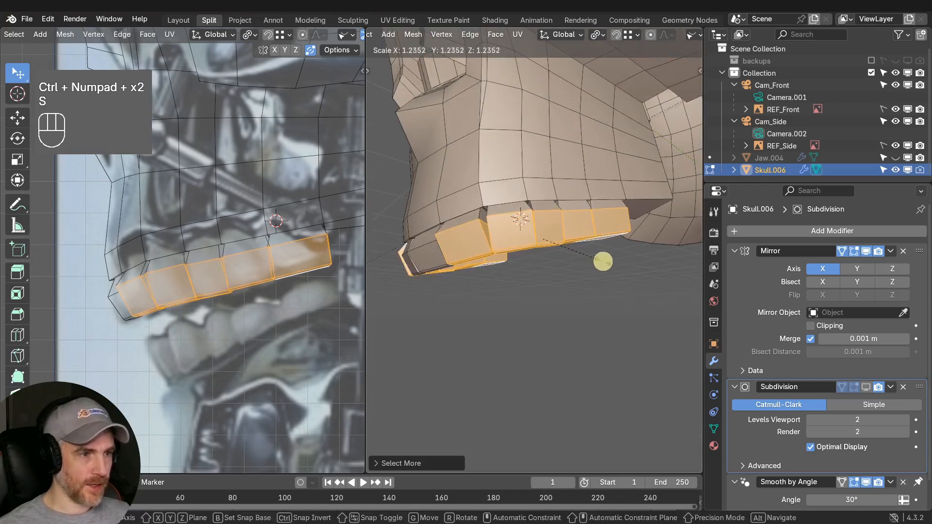
pyautogui.click(603, 261)
pyautogui.keyDown('shift'); pyautogui.moveTo(534, 260); pyautogui.dragTo(493, 328, button='middle'); pyautogui.keyUp('shift')
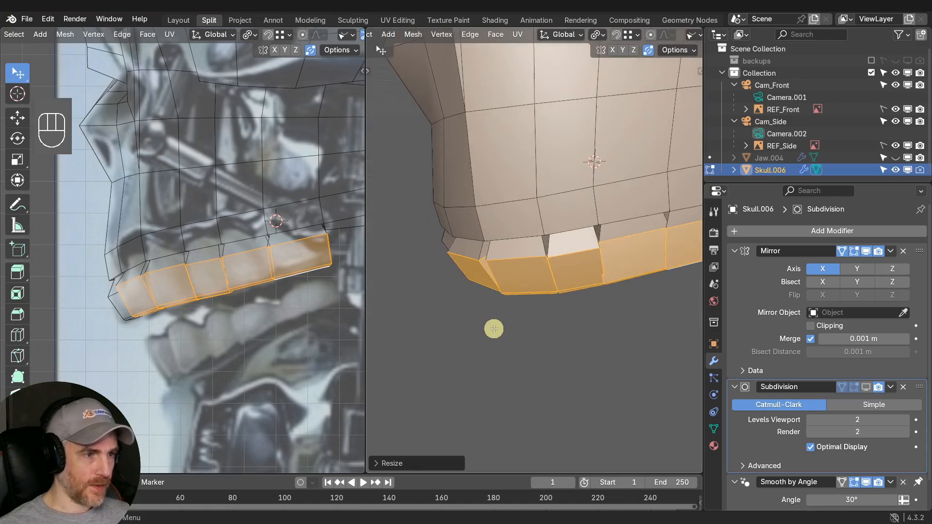
# Switch to edge selection and move the middle edge of the second tooth to refine its bulge.
pyautogui.click(466, 259)
pyautogui.press('2')
pyautogui.click(467, 259)
pyautogui.moveTo(467, 259); pyautogui.dragTo(480, 277, button='middle')
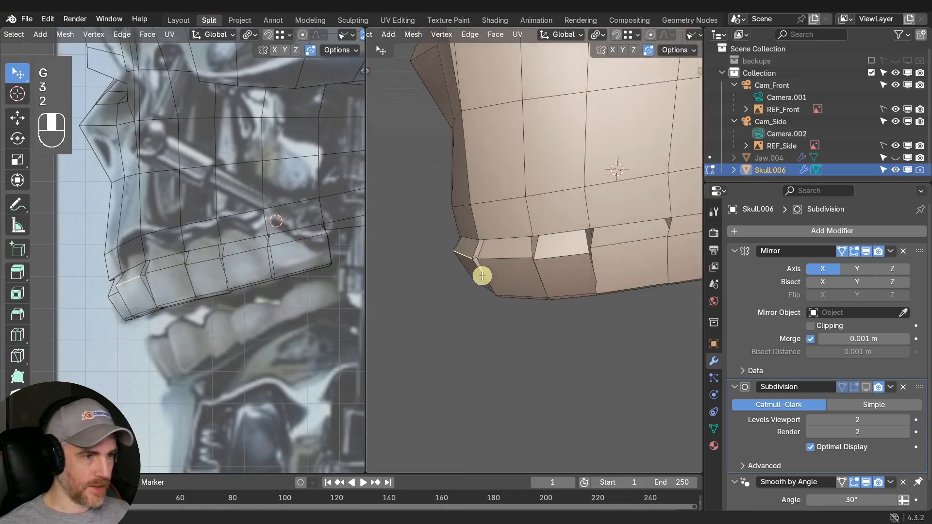
pyautogui.keyDown('shift'); pyautogui.click(501, 262); pyautogui.keyUp('shift')
pyautogui.moveTo(544, 287); pyautogui.dragTo(442, 263, button='middle')
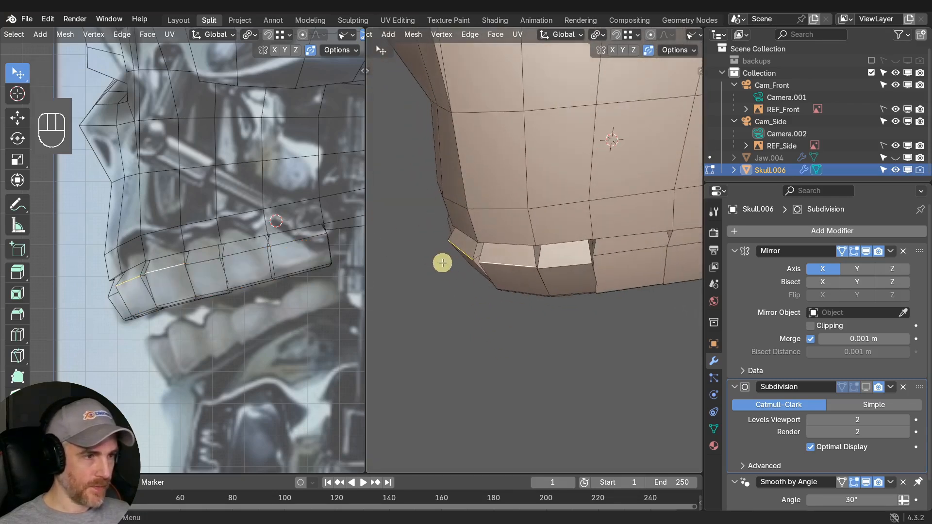
pyautogui.click(456, 248)
pyautogui.press('g')
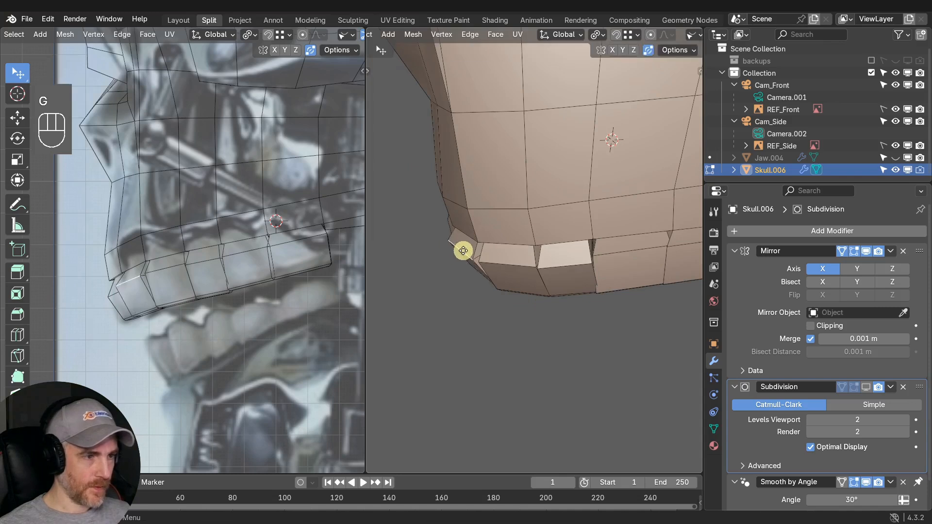
pyautogui.press('g')
# Move the middle edges of the third and fourth teeth outward to round their front faces.
pyautogui.click(495, 253)
pyautogui.moveTo(526, 279); pyautogui.dragTo(450, 277, button='middle')
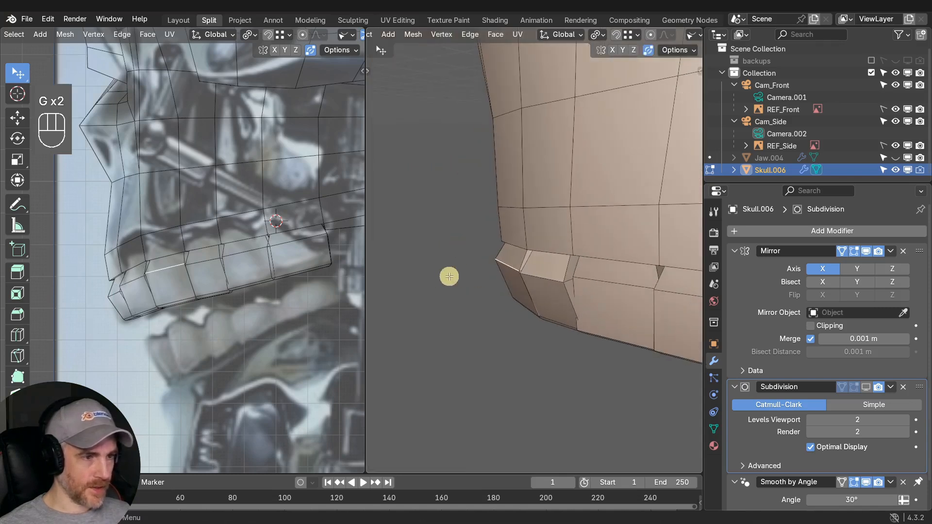
pyautogui.press('g')
pyautogui.click(461, 278)
pyautogui.click(542, 275)
pyautogui.press('g')
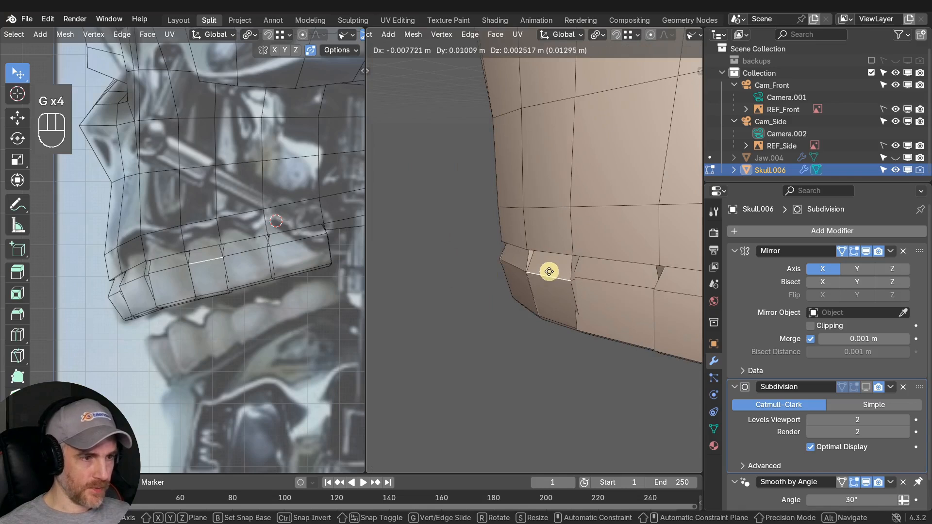
pyautogui.click(549, 271)
# Enable subdivision to inspect the rounded teeth from the side and front, and return to the unsubdivided display.
pyautogui.moveTo(545, 271); pyautogui.dragTo(574, 293, button='middle')
pyautogui.keyDown('shift'); pyautogui.moveTo(543, 264); pyautogui.dragTo(554, 293, button='middle'); pyautogui.keyUp('shift')
pyautogui.click(529, 300)
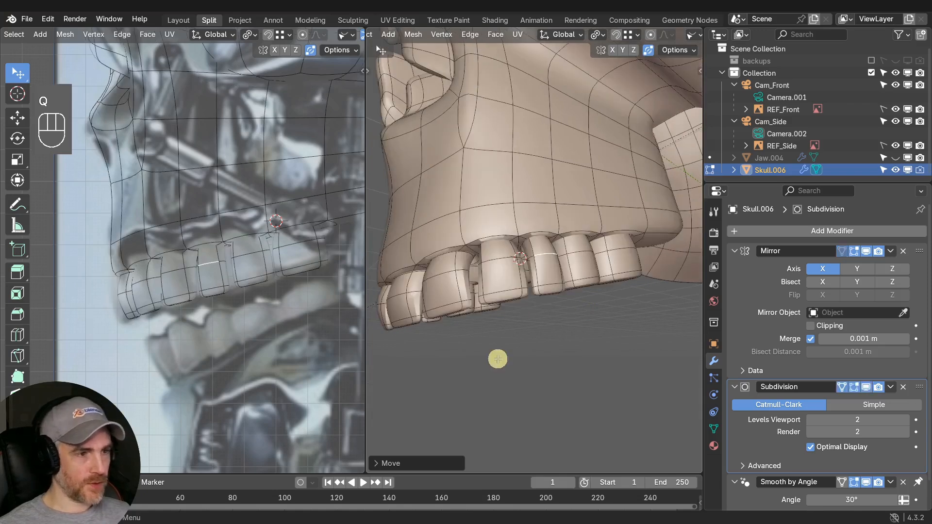
pyautogui.moveTo(522, 343); pyautogui.dragTo(500, 328, button='middle')
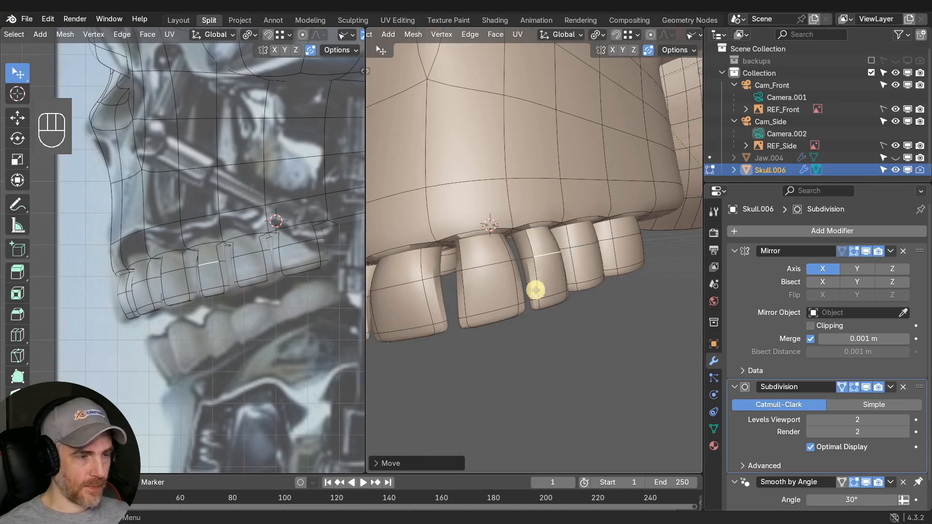
pyautogui.moveTo(535, 290); pyautogui.dragTo(518, 272, button='middle')
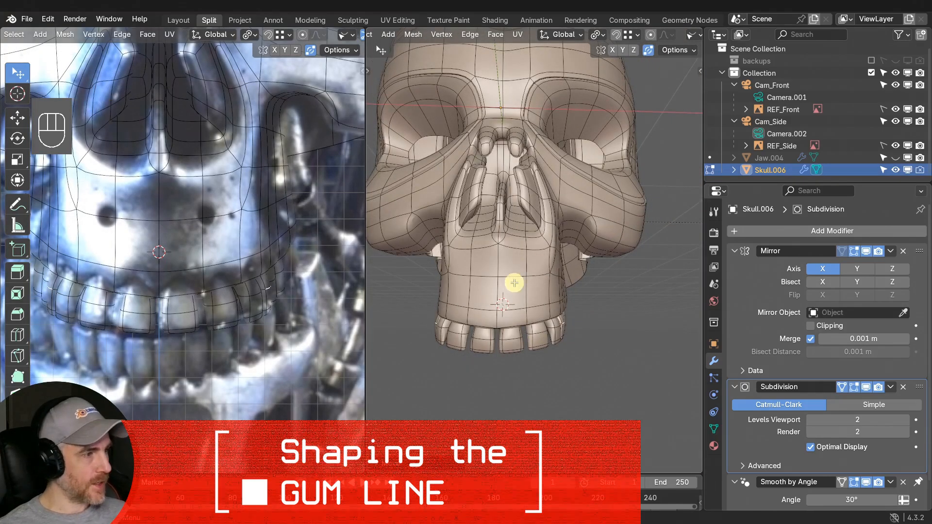
pyautogui.press('q')
pyautogui.click(520, 316)
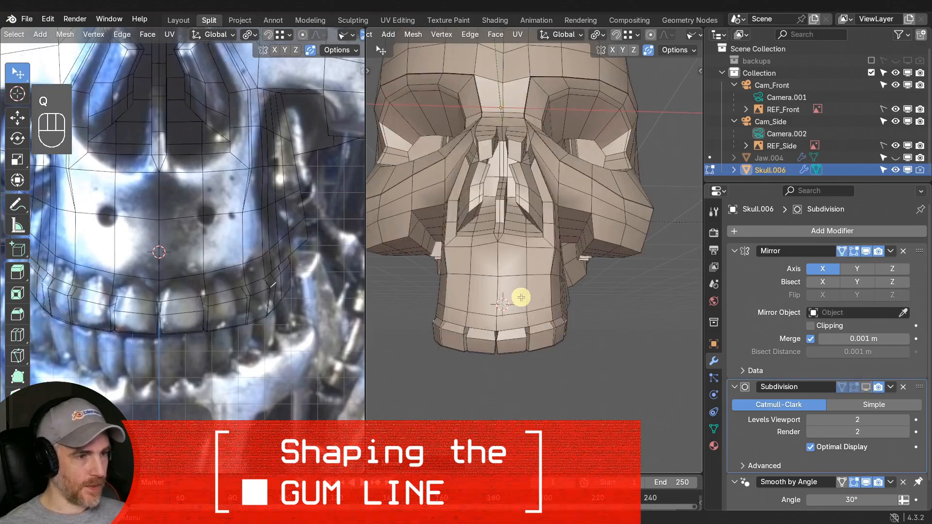
# Maximize the 3D view and slide the edge loop above the upper teeth upward to widen the gum band.
pyautogui.moveTo(450, 329); pyautogui.dragTo(496, 292, button='middle')
pyautogui.hotkey('ctrl', 'space')
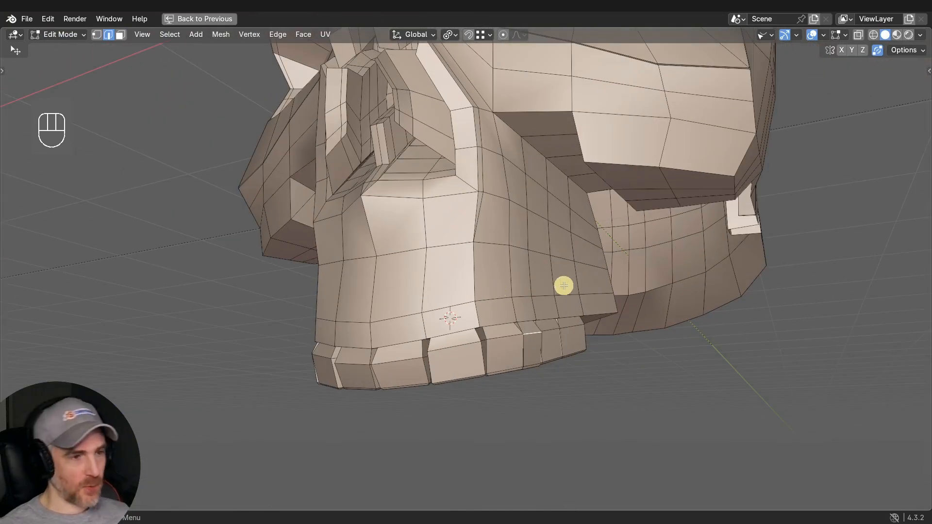
pyautogui.moveTo(586, 282); pyautogui.dragTo(473, 321, button='middle')
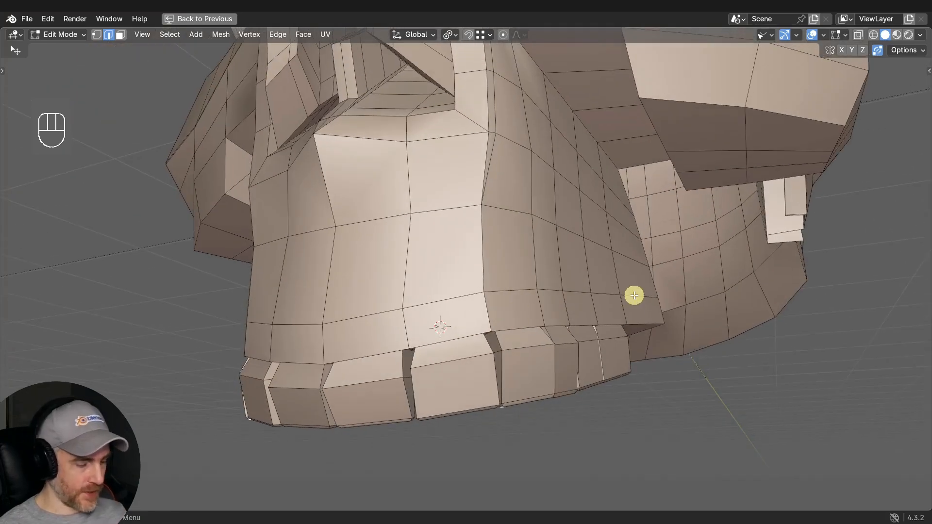
pyautogui.moveTo(407, 298); pyautogui.dragTo(446, 325, button='middle')
pyautogui.press('g')
pyautogui.press('g')
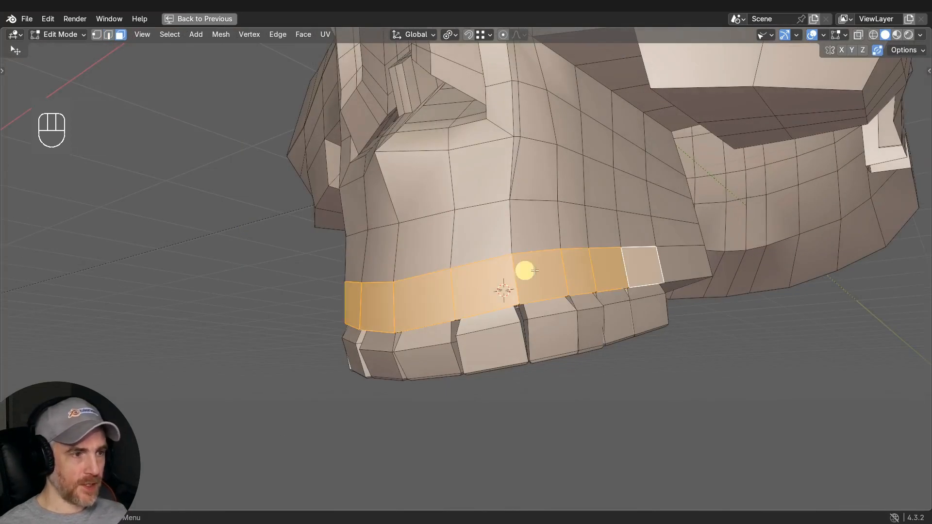
# Inset the row of outer gum faces above the teeth individually by about 0.043 m.
pyautogui.moveTo(535, 270); pyautogui.dragTo(509, 277, button='middle')
pyautogui.press('i')
pyautogui.press('i')
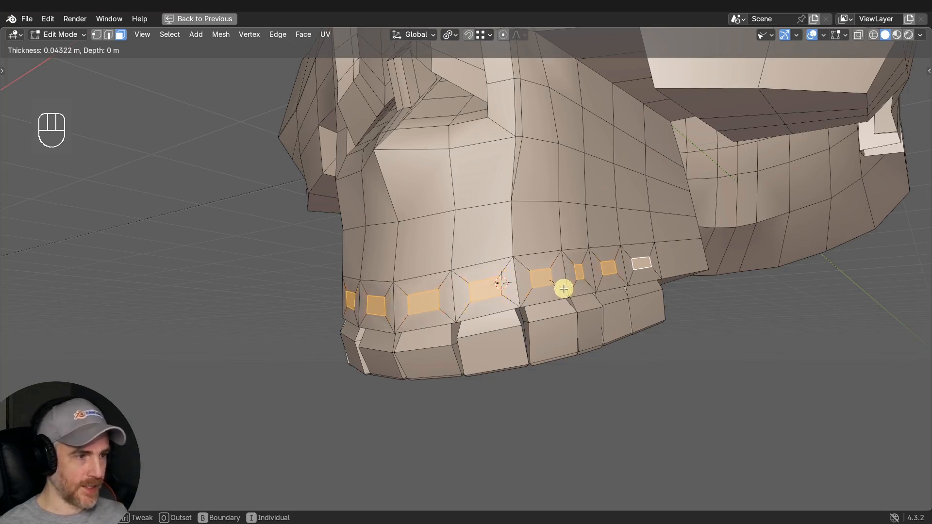
pyautogui.click(566, 288)
# Inset the matching row of gum faces on the inner side of the teeth individually.
pyautogui.moveTo(565, 288); pyautogui.dragTo(344, 290, button='middle')
pyautogui.keyDown('shift'); pyautogui.moveTo(421, 285); pyautogui.dragTo(472, 278, button='middle'); pyautogui.keyUp('shift')
pyautogui.keyDown('ctrl'); pyautogui.click(549, 295); pyautogui.keyUp('ctrl')
pyautogui.press('i')
pyautogui.click(537, 299)
# Select the lower trapezoid faces beneath the insets on both the inner and outer gum sides and delete them.
pyautogui.scroll(3, 481, 311)
pyautogui.click(539, 309)
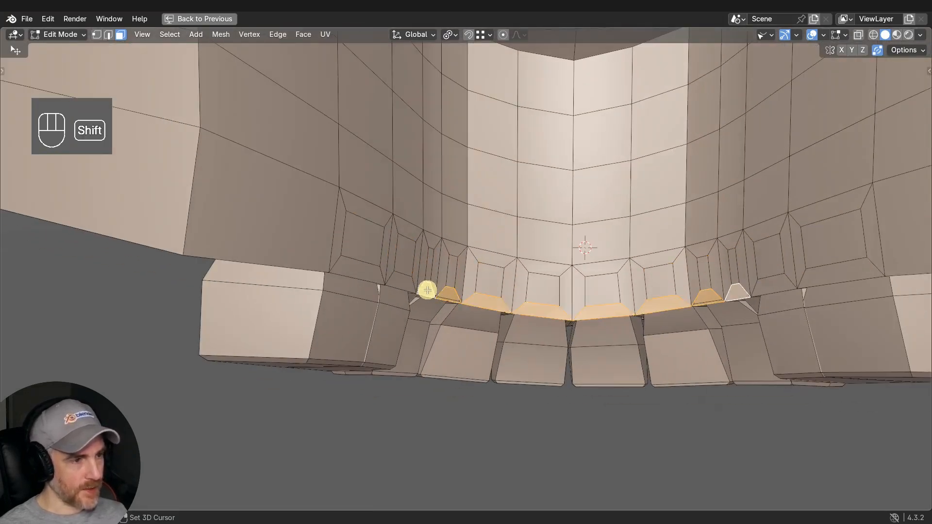
pyautogui.scroll(-2, 340, 277)
pyautogui.moveTo(330, 272); pyautogui.dragTo(622, 258, button='middle')
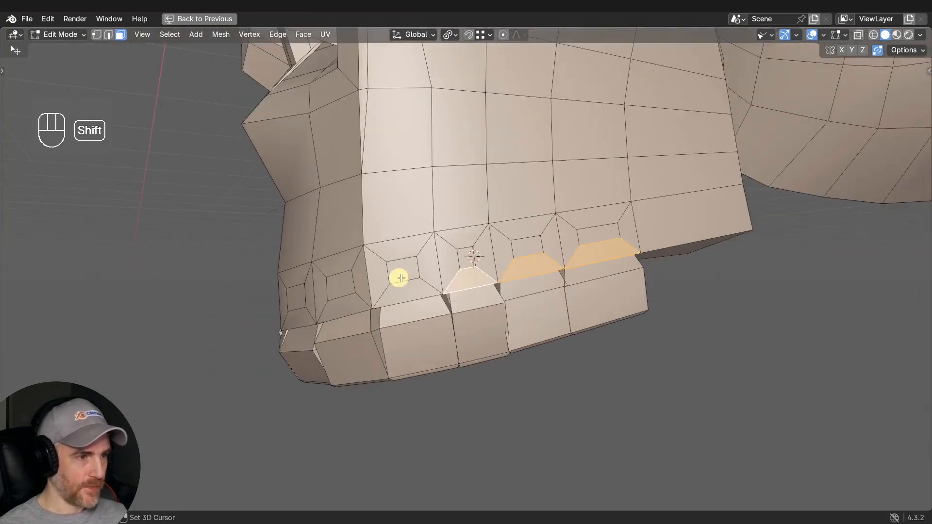
pyautogui.moveTo(401, 277); pyautogui.dragTo(454, 278, button='middle')
pyautogui.keyDown('shift'); pyautogui.click(303, 312); pyautogui.keyUp('shift')
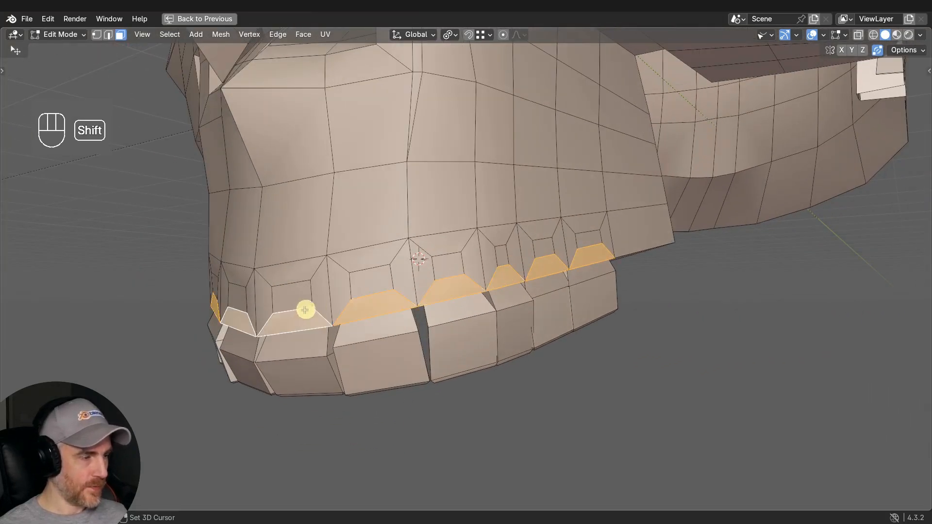
pyautogui.moveTo(306, 308); pyautogui.dragTo(382, 286, button='middle')
pyautogui.press('x')
pyautogui.click(371, 304)
# Add two centred vertical loop cuts around the front tooth and two around the second tooth.
pyautogui.moveTo(380, 283); pyautogui.dragTo(376, 340, button='middle')
pyautogui.hotkey('ctrl', 'r')
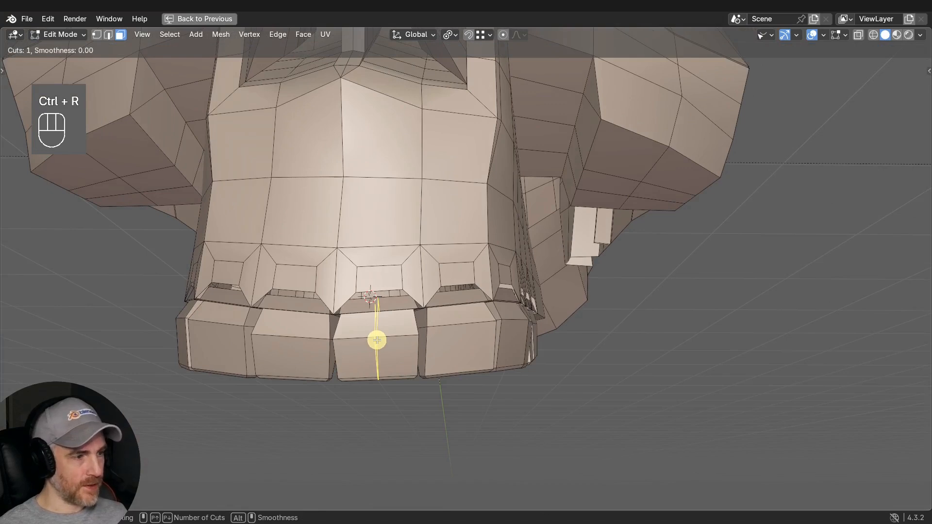
pyautogui.click(377, 340)
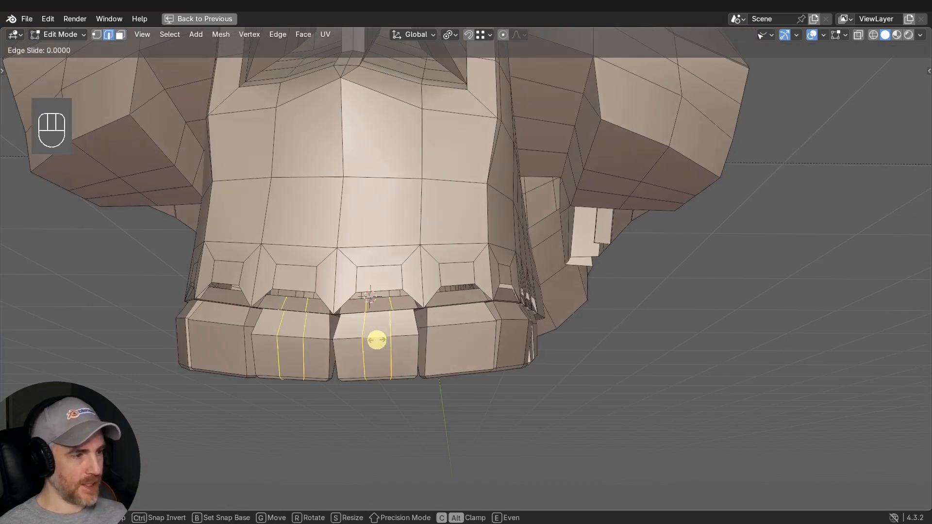
pyautogui.rightClick(376, 340)
pyautogui.keyDown('shift'); pyautogui.moveTo(441, 348); pyautogui.dragTo(399, 349, button='middle'); pyautogui.keyUp('shift')
pyautogui.hotkey('ctrl', 'r')
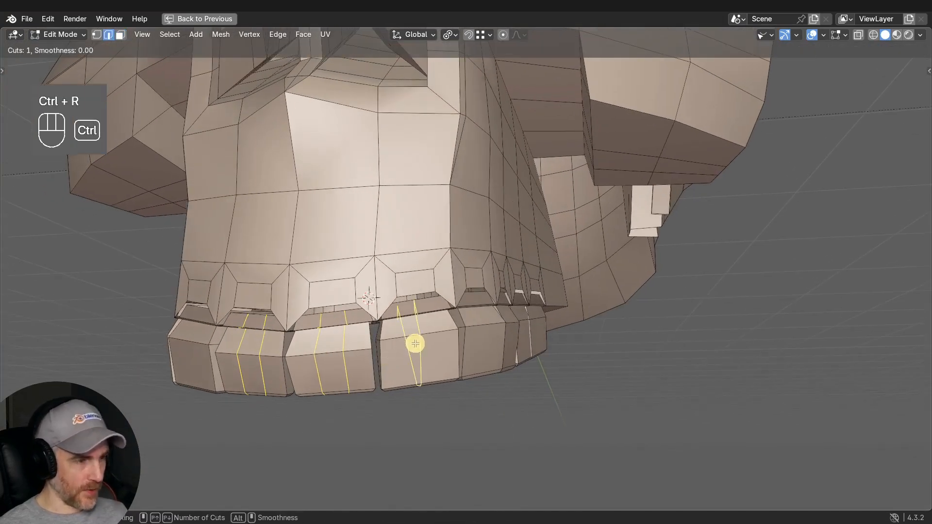
pyautogui.click(415, 344)
pyautogui.rightClick(415, 343)
# Add two centred vertical loop cuts around each of the remaining teeth back to the last one.
pyautogui.moveTo(484, 347); pyautogui.dragTo(364, 364, button='middle')
pyautogui.hotkey('ctrl', 'r')
pyautogui.scroll(1, 421, 355)
pyautogui.click(421, 354)
pyautogui.rightClick(422, 354)
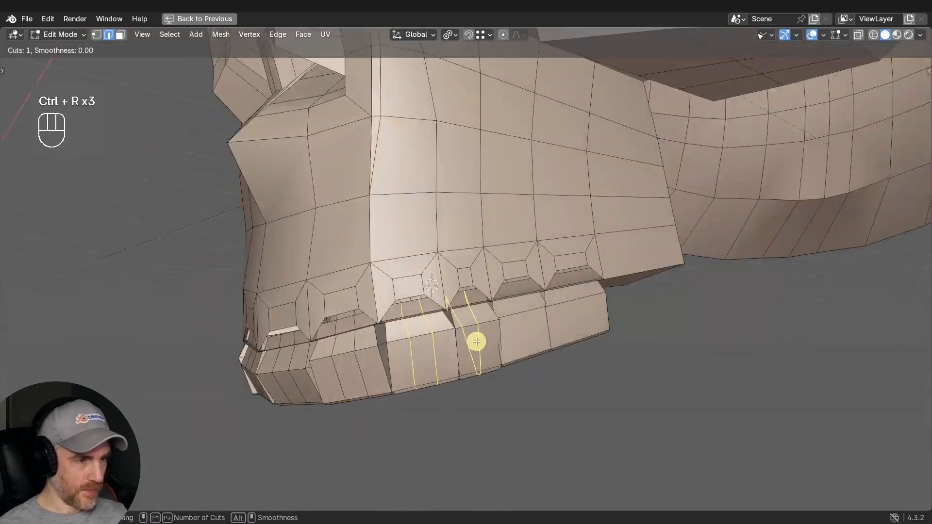
pyautogui.hotkey('ctrl', 'r')
pyautogui.scroll(1, 586, 319)
pyautogui.click(586, 319)
pyautogui.rightClick(585, 319)
pyautogui.keyDown('shift'); pyautogui.moveTo(453, 335); pyautogui.dragTo(406, 321, button='middle'); pyautogui.keyUp('shift')
pyautogui.scroll(-1, 409, 284)
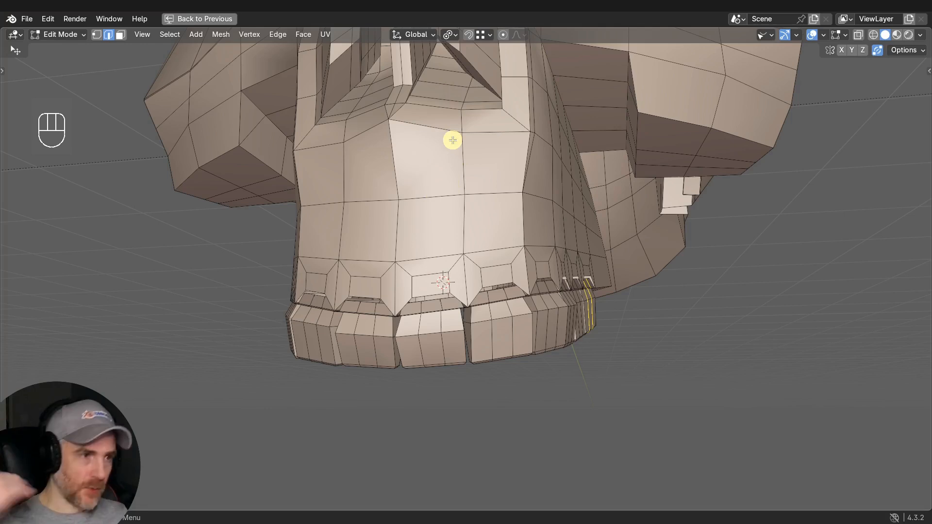
# Snap the two lower outer inset vertices above the front tooth onto the top vertices of its loop cuts.
pyautogui.scroll(1, 476, 219)
pyautogui.keyDown('shift'); pyautogui.moveTo(437, 244); pyautogui.dragTo(455, 213, button='middle'); pyautogui.keyUp('shift')
pyautogui.scroll(1, 439, 196)
pyautogui.moveTo(455, 213)
pyautogui.keyDown('shift'); pyautogui.mouseDown(button='middle')
pyautogui.moveTo(462, 219)
pyautogui.moveTo(453, 217)
pyautogui.mouseUp(button='middle'); pyautogui.keyUp('shift')
pyautogui.moveTo(453, 218); pyautogui.dragTo(450, 235, button='middle')
pyautogui.scroll(1, 450, 235)
pyautogui.keyDown('shift'); pyautogui.moveTo(452, 277); pyautogui.dragTo(387, 248, button='middle'); pyautogui.keyUp('shift')
pyautogui.press('g')
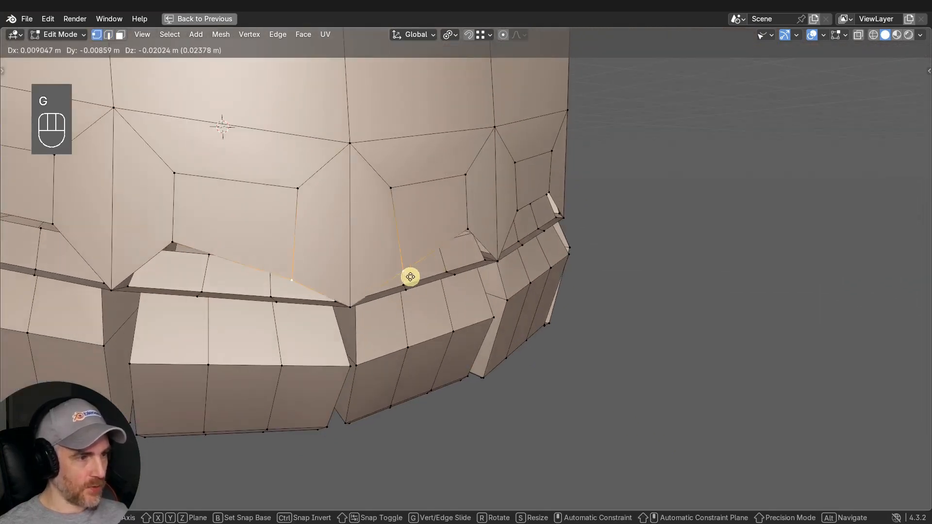
pyautogui.keyDown('ctrl'); pyautogui.click(407, 289); pyautogui.keyUp('ctrl')
pyautogui.moveTo(407, 289); pyautogui.dragTo(450, 246, button='middle')
pyautogui.press('g')
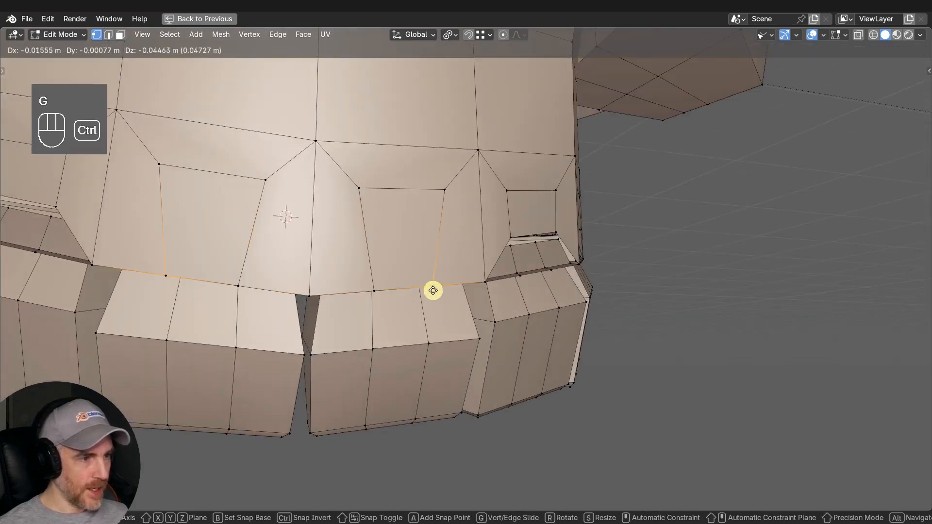
pyautogui.keyDown('ctrl'); pyautogui.click(433, 288); pyautogui.keyUp('ctrl')
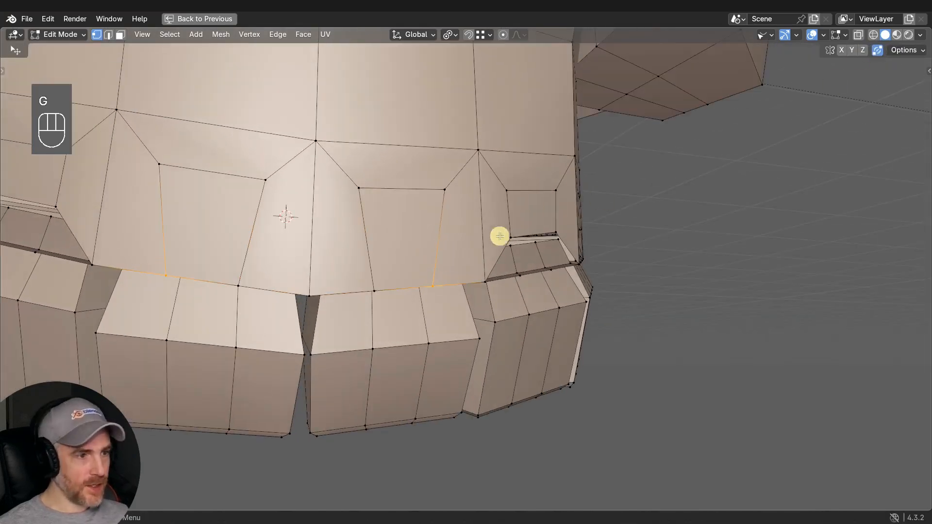
# Snap the two lower outer inset vertices above the second tooth onto that tooth's loop-cut vertices, redoing the misplaced one.
pyautogui.moveTo(500, 236); pyautogui.dragTo(417, 263, button='middle')
pyautogui.press('g')
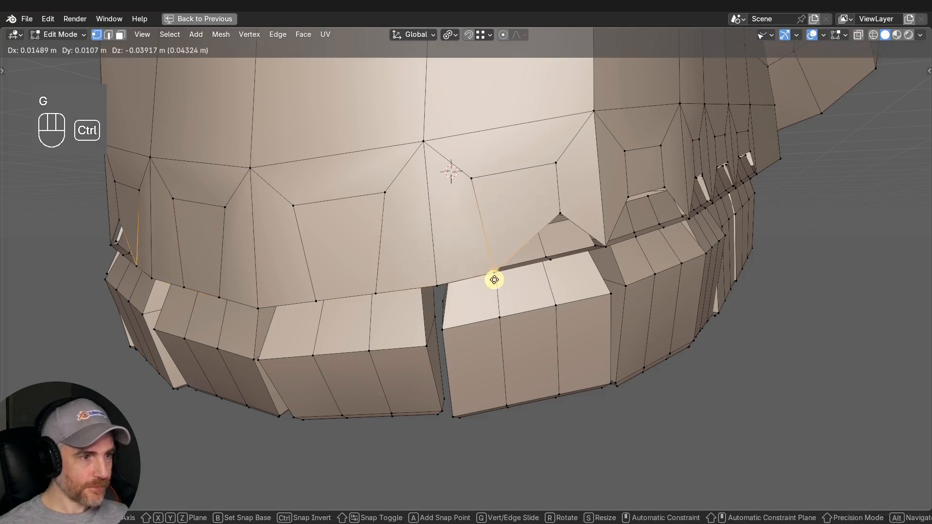
pyautogui.keyDown('ctrl'); pyautogui.click(495, 275); pyautogui.keyUp('ctrl')
pyautogui.moveTo(524, 252); pyautogui.dragTo(469, 238, button='middle')
pyautogui.press('g')
pyautogui.press('g')
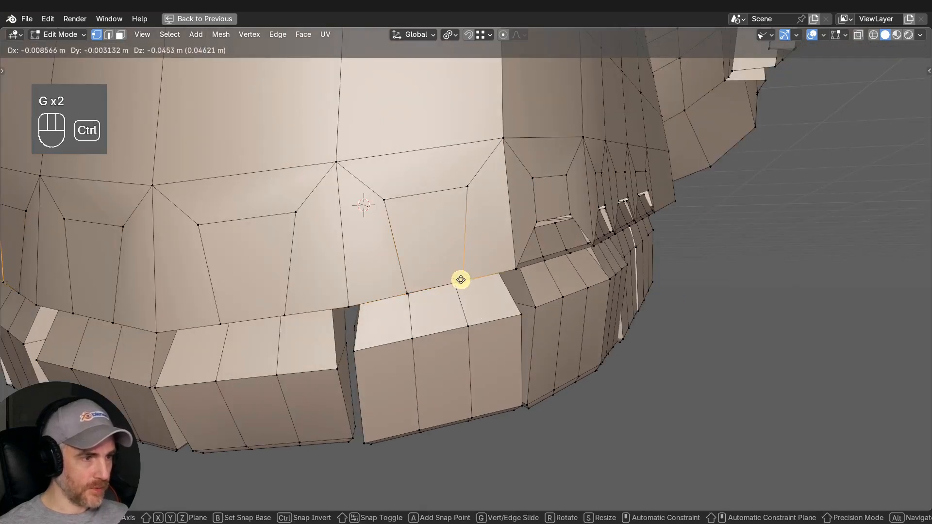
pyautogui.keyDown('ctrl'); pyautogui.click(480, 276); pyautogui.keyUp('ctrl')
pyautogui.hotkey('ctrl', 'z')
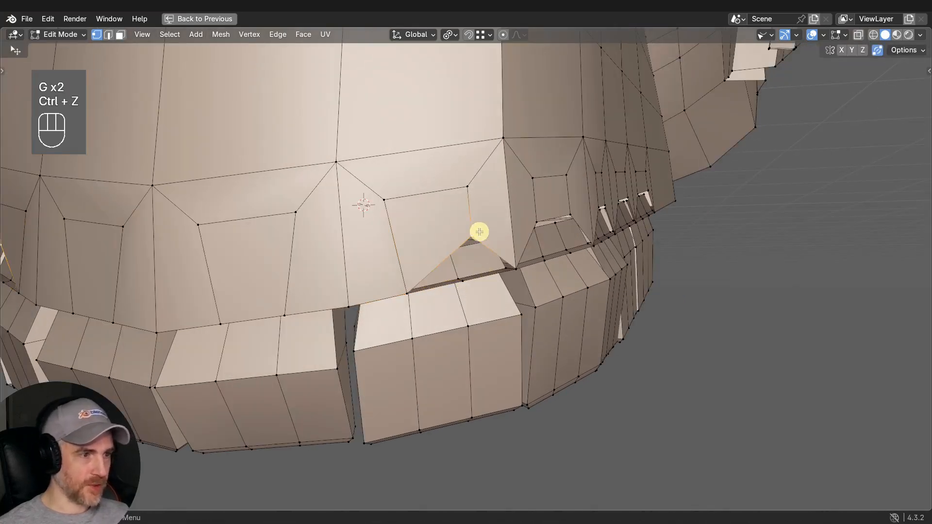
pyautogui.press('g')
pyautogui.keyDown('ctrl'); pyautogui.click(494, 262); pyautogui.keyUp('ctrl')
pyautogui.moveTo(494, 263); pyautogui.dragTo(453, 254, button='middle')
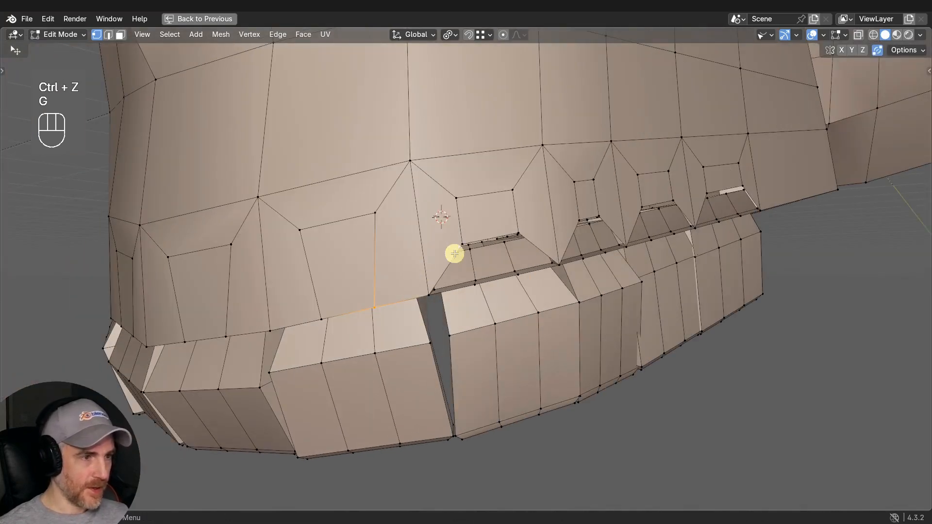
# Snap the two lower outer inset vertices above the third tooth onto that tooth's loop-cut vertices.
pyautogui.press('g')
pyautogui.press('g')
pyautogui.keyDown('ctrl'); pyautogui.click(479, 286); pyautogui.keyUp('ctrl')
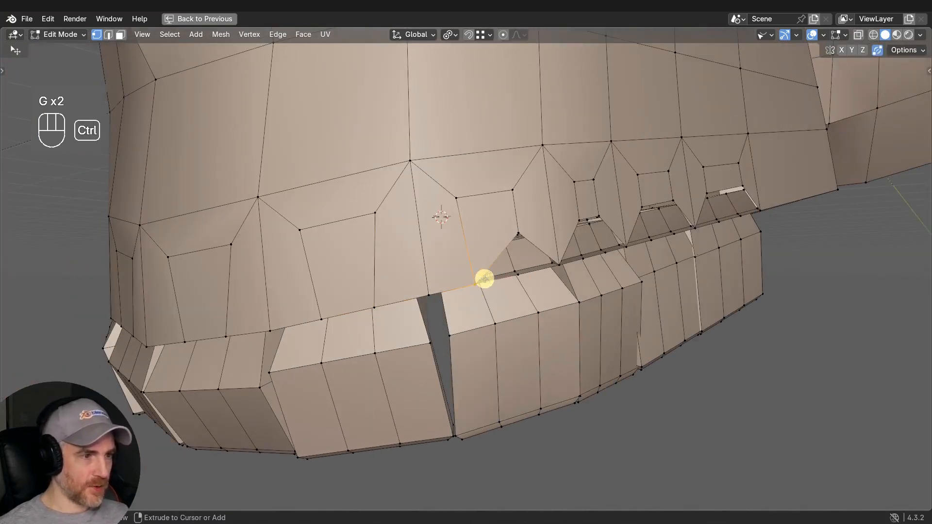
pyautogui.press('g')
pyautogui.rightClick(518, 237)
pyautogui.moveTo(518, 237); pyautogui.dragTo(544, 237, button='middle')
pyautogui.press('g')
pyautogui.press('g')
pyautogui.keyDown('ctrl'); pyautogui.click(516, 275); pyautogui.keyUp('ctrl')
# Snap the outer inset vertices above the rear teeth onto their loop-cut vertices, undoing the misplaced move.
pyautogui.scroll(3, 525, 340)
pyautogui.moveTo(516, 275)
pyautogui.mouseDown(button='middle')
pyautogui.moveTo(525, 340)
pyautogui.moveTo(516, 275)
pyautogui.mouseUp(button='middle')
pyautogui.click(572, 271)
pyautogui.press('g')
pyautogui.click(516, 275)
pyautogui.press('g')
pyautogui.hotkey('ctrl', 'z')
# Snap the inner-side inset vertices above the rearmost teeth down onto the matching loop-cut vertices.
pyautogui.moveTo(611, 304); pyautogui.dragTo(583, 234, button='middle')
pyautogui.press('g')
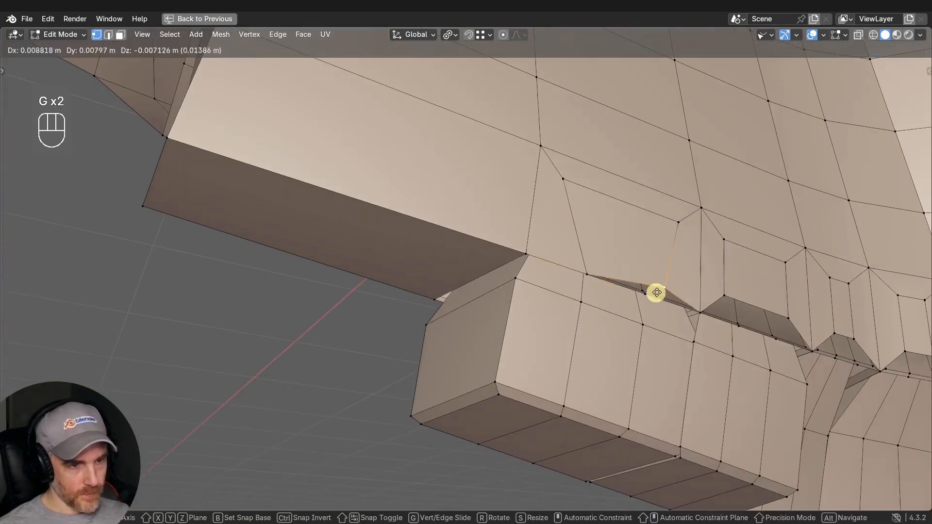
pyautogui.keyDown('ctrl'); pyautogui.click(643, 297); pyautogui.keyUp('ctrl')
pyautogui.moveTo(643, 297); pyautogui.dragTo(626, 292, button='middle')
pyautogui.click(647, 303)
pyautogui.press('g')
pyautogui.keyDown('ctrl'); pyautogui.click(647, 319); pyautogui.keyUp('ctrl')
pyautogui.scroll(4, 708, 302)
pyautogui.keyDown('shift'); pyautogui.moveTo(708, 302); pyautogui.dragTo(466, 267, button='middle'); pyautogui.keyUp('shift')
pyautogui.keyDown('ctrl'); pyautogui.moveTo(448, 265); pyautogui.dragTo(412, 306); pyautogui.keyUp('ctrl')
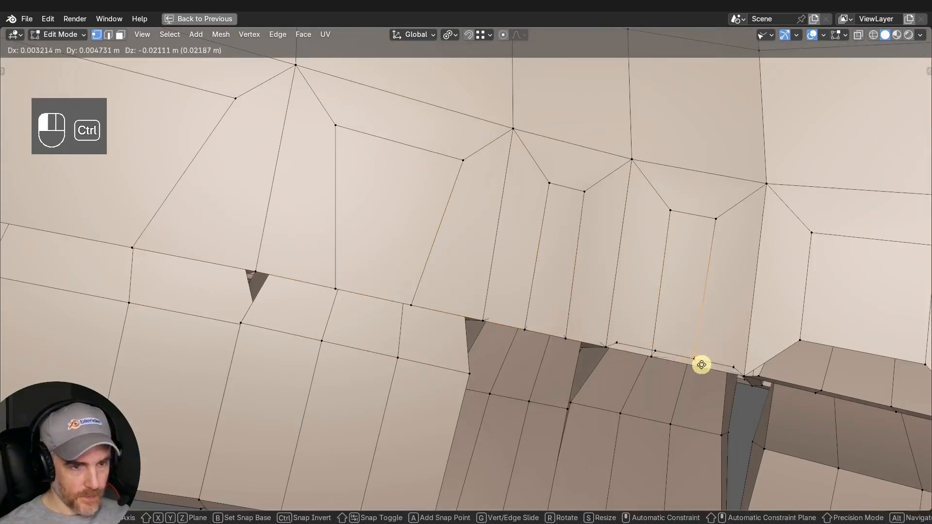
# Snap the remaining inner-side inset vertices above the front teeth onto the matching loop-cut vertices.
pyautogui.keyDown('ctrl'); pyautogui.moveTo(702, 365); pyautogui.dragTo(695, 359); pyautogui.keyUp('ctrl')
pyautogui.moveTo(695, 359); pyautogui.dragTo(573, 334, button='middle')
pyautogui.moveTo(570, 331); pyautogui.dragTo(568, 356)
pyautogui.keyDown('ctrl'); pyautogui.moveTo(647, 330); pyautogui.dragTo(624, 370); pyautogui.keyUp('ctrl')
pyautogui.keyDown('ctrl'); pyautogui.moveTo(753, 372); pyautogui.dragTo(755, 396); pyautogui.keyUp('ctrl')
pyautogui.keyDown('ctrl'); pyautogui.moveTo(875, 368); pyautogui.dragTo(861, 406); pyautogui.keyUp('ctrl')
pyautogui.scroll(-4, 583, 315)
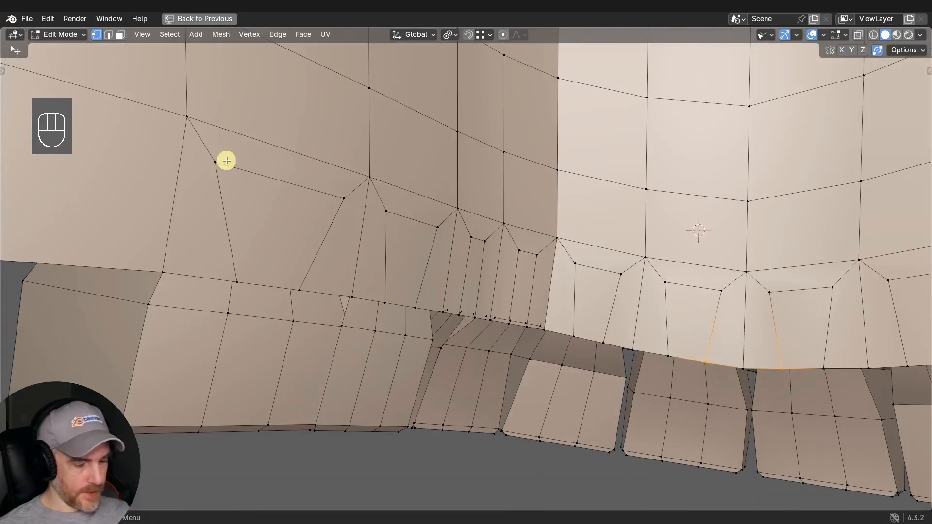
# Show the toolbar, choose the Tweak selection tool and try moving an upper corner vertex of an inner gum inset.
pyautogui.press('t')
pyautogui.moveTo(20, 74); pyautogui.dragTo(64, 80)
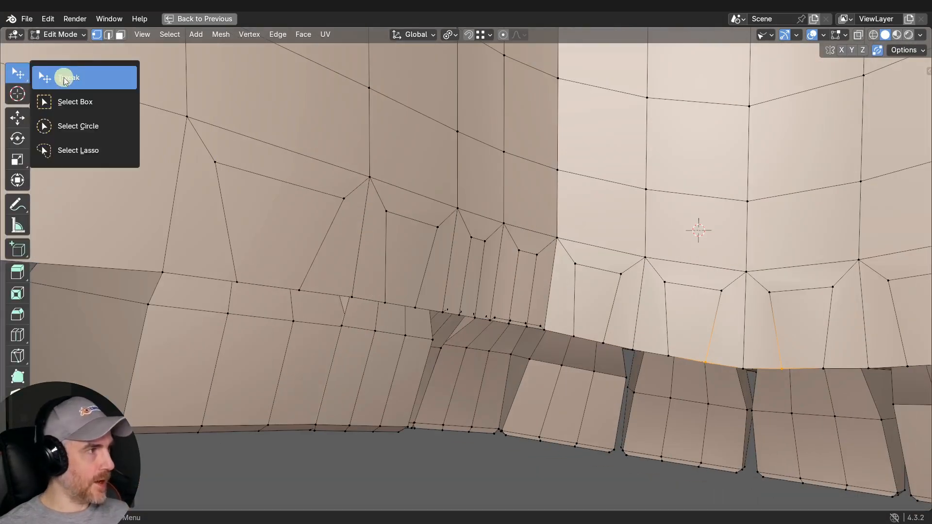
pyautogui.click(75, 81)
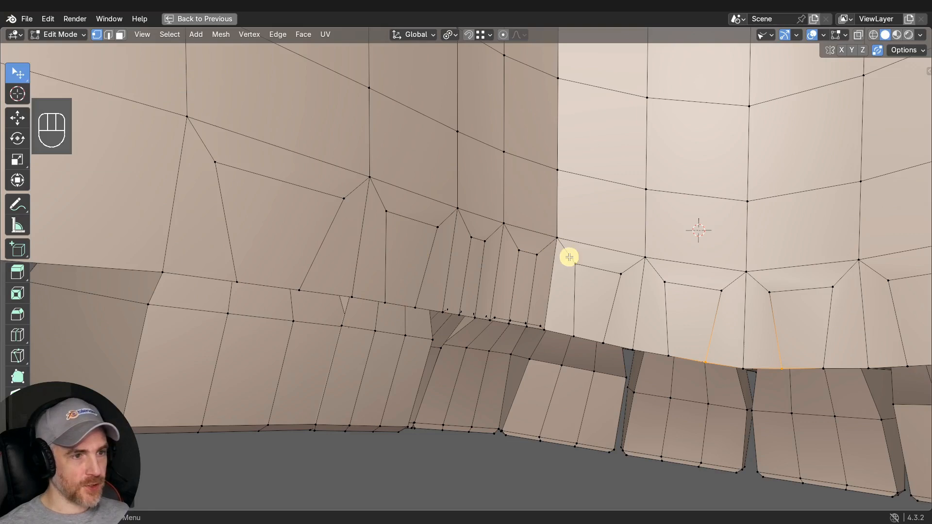
pyautogui.moveTo(574, 262); pyautogui.dragTo(570, 272)
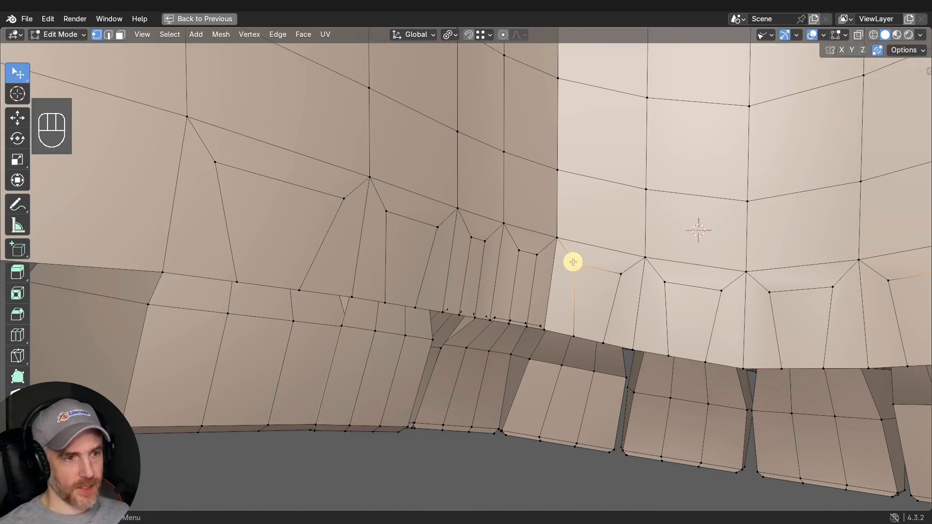
# Switch to edge selection and scale down the upper inset edges on the inner gum side above each tooth.
pyautogui.keyDown('shift'); pyautogui.moveTo(526, 291); pyautogui.dragTo(486, 266, button='middle'); pyautogui.keyUp('shift')
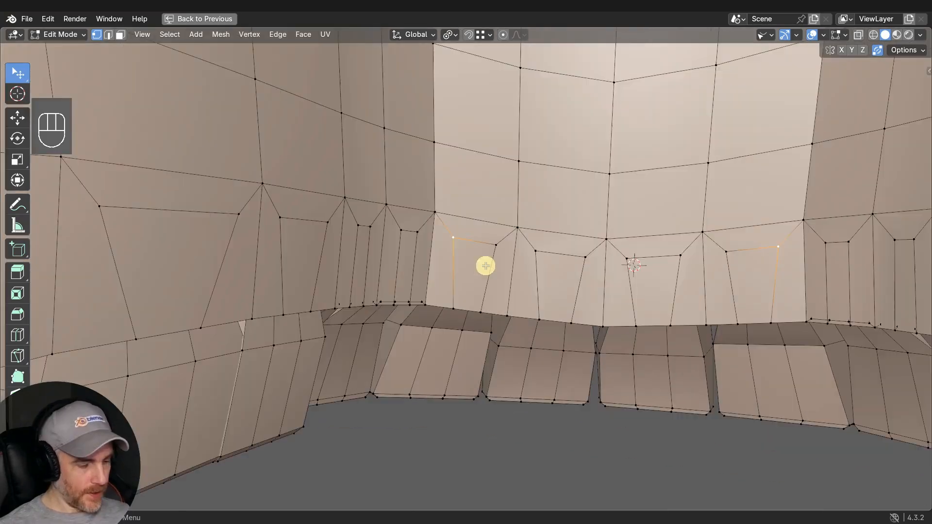
pyautogui.click(558, 253)
pyautogui.press('2')
pyautogui.press('s')
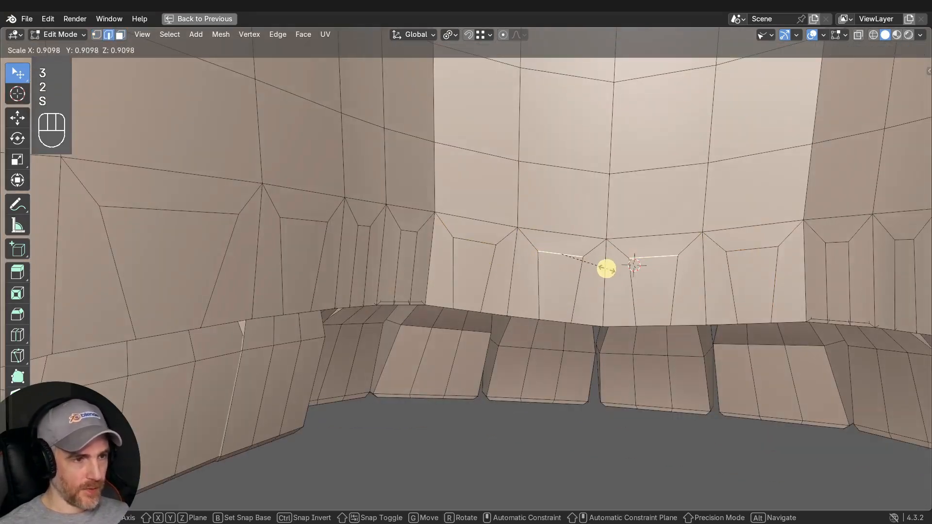
pyautogui.click(592, 267)
pyautogui.click(485, 243)
pyautogui.press('s')
pyautogui.click(480, 242)
pyautogui.click(313, 221)
pyautogui.press('s')
pyautogui.click(298, 220)
pyautogui.click(209, 212)
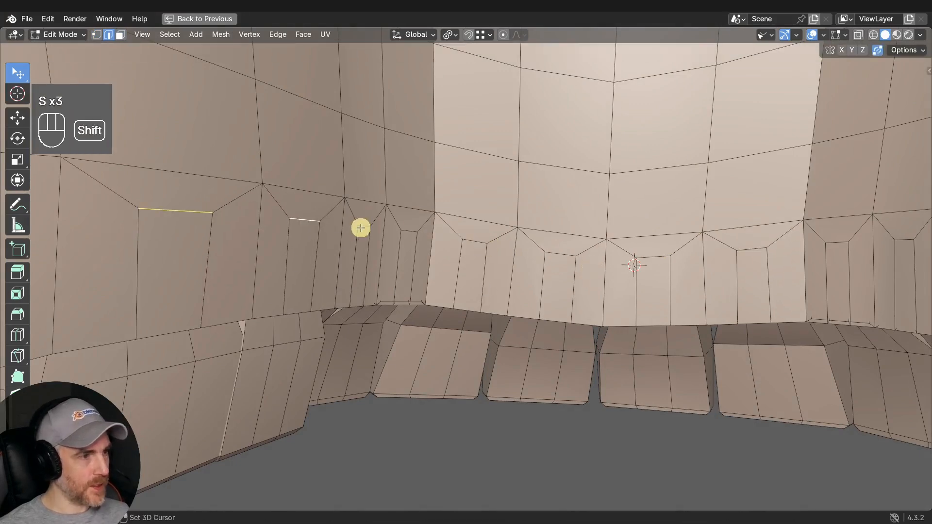
# Scale down the remaining upper inset edges, including those on the outer gum side, to taper the tooth roots.
pyautogui.click(576, 264)
pyautogui.scroll(-5, 385, 270)
pyautogui.click(563, 237)
pyautogui.press('s')
pyautogui.moveTo(385, 271)
pyautogui.mouseDown(button='middle')
pyautogui.moveTo(568, 242)
pyautogui.moveTo(493, 281)
pyautogui.moveTo(489, 252)
pyautogui.moveTo(490, 265)
pyautogui.moveTo(444, 302)
pyautogui.moveTo(432, 277)
pyautogui.moveTo(456, 269)
pyautogui.moveTo(260, 250)
pyautogui.mouseUp(button='middle')
pyautogui.click(523, 243)
pyautogui.press('s')
pyautogui.press('s')
pyautogui.press('s')
pyautogui.press('s')
pyautogui.click(375, 292)
# Circle-select the whole outer gum band in face mode and fatten it slightly outward with Shrink/Fatten.
pyautogui.scroll(2, 434, 274)
pyautogui.press('3')
pyautogui.press('a')
pyautogui.press('a')
pyautogui.press('c')
pyautogui.moveTo(260, 249); pyautogui.dragTo(431, 245)
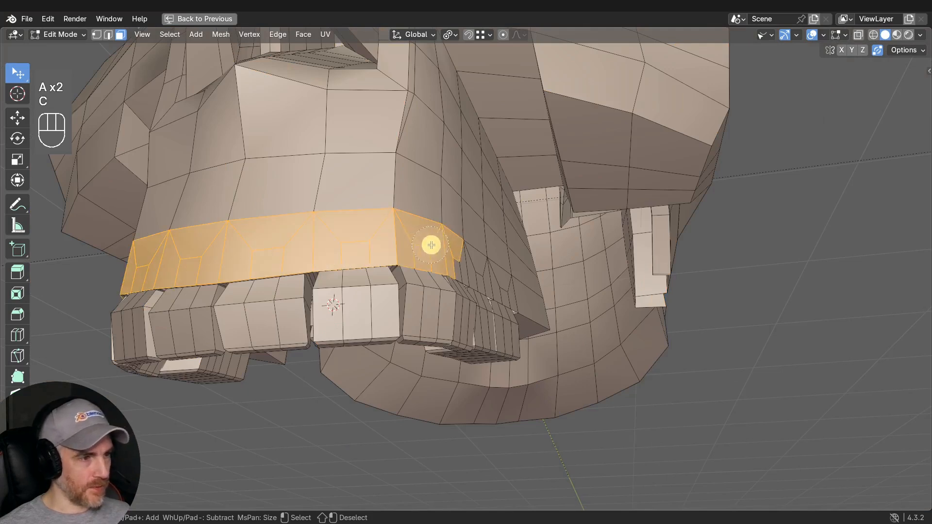
pyautogui.moveTo(456, 249); pyautogui.dragTo(424, 259, button='middle')
pyautogui.moveTo(469, 233); pyautogui.dragTo(563, 228)
pyautogui.rightClick(555, 187)
pyautogui.moveTo(555, 187); pyautogui.dragTo(493, 267, button='middle')
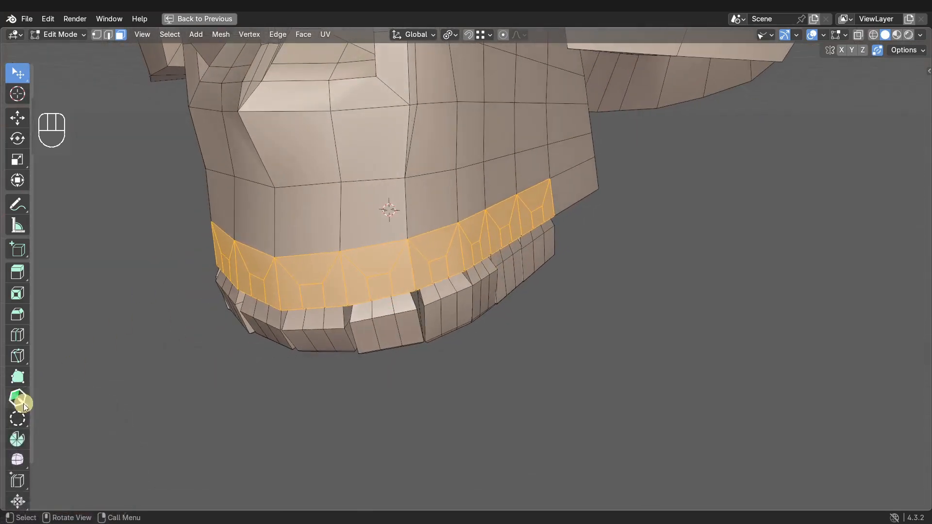
pyautogui.click(18, 504)
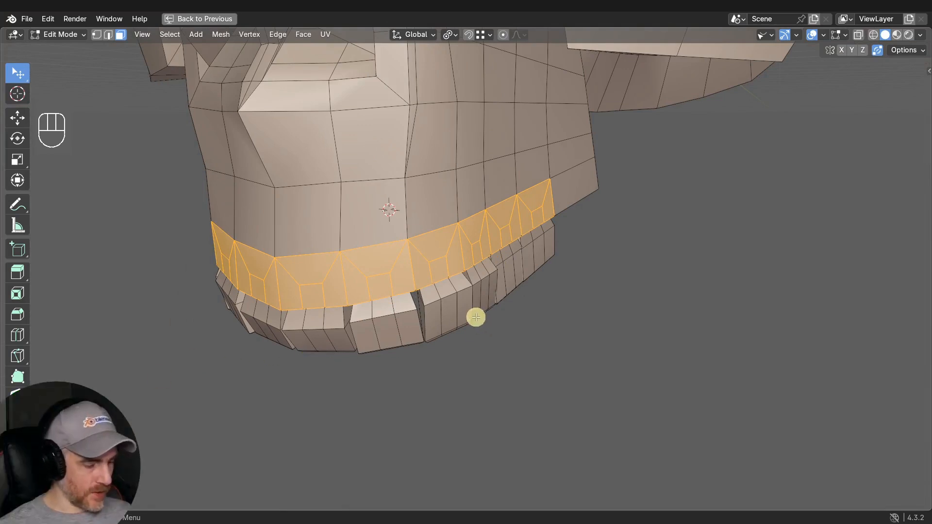
pyautogui.hotkey('alt', 's')
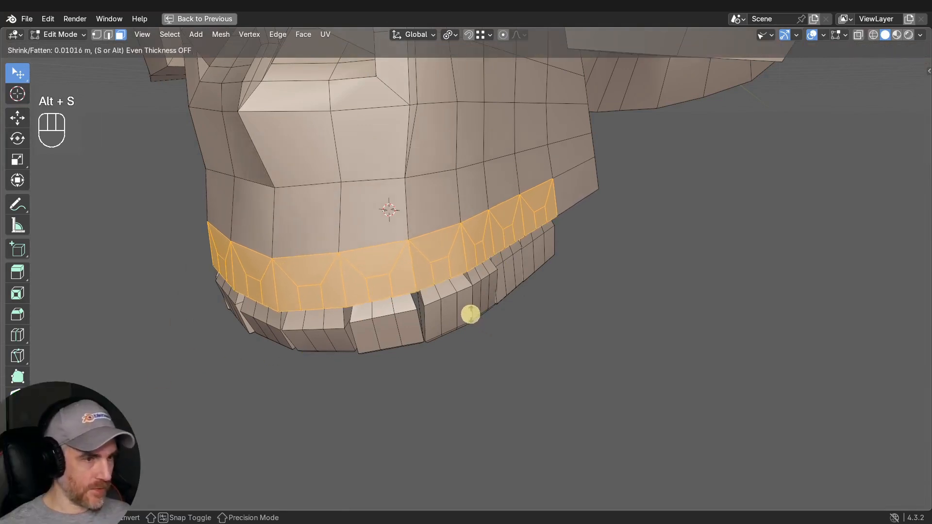
pyautogui.click(469, 313)
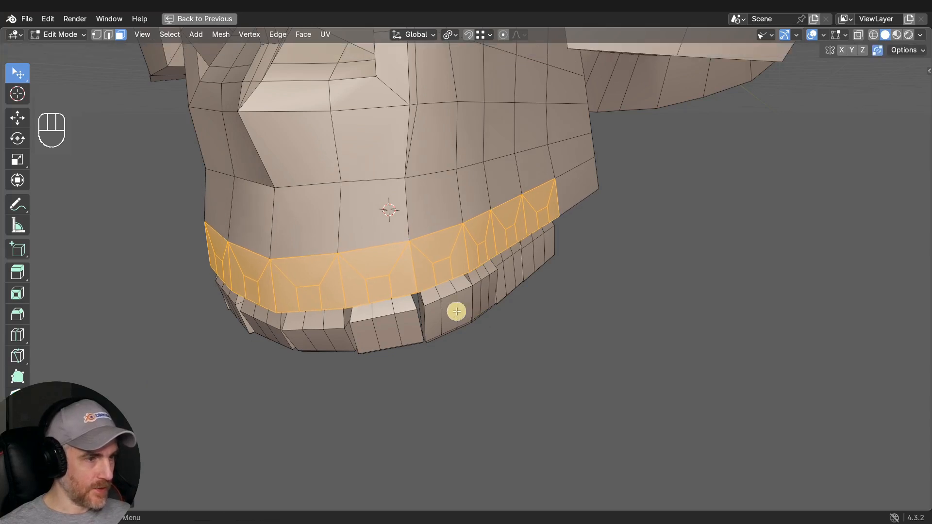
pyautogui.moveTo(455, 310); pyautogui.dragTo(474, 235, button='middle')
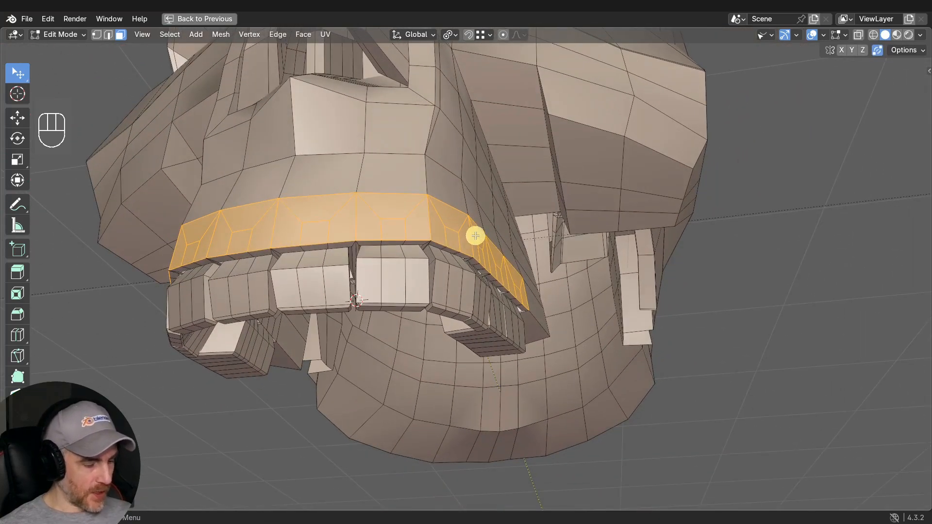
# Fine-tune the outer gum band's thickness with repeated Shrink/Fatten passes, finishing with a slight inward offset of about 0.005 m.
pyautogui.hotkey('alt', 's')
pyautogui.click(473, 238)
pyautogui.hotkey('alt', 's')
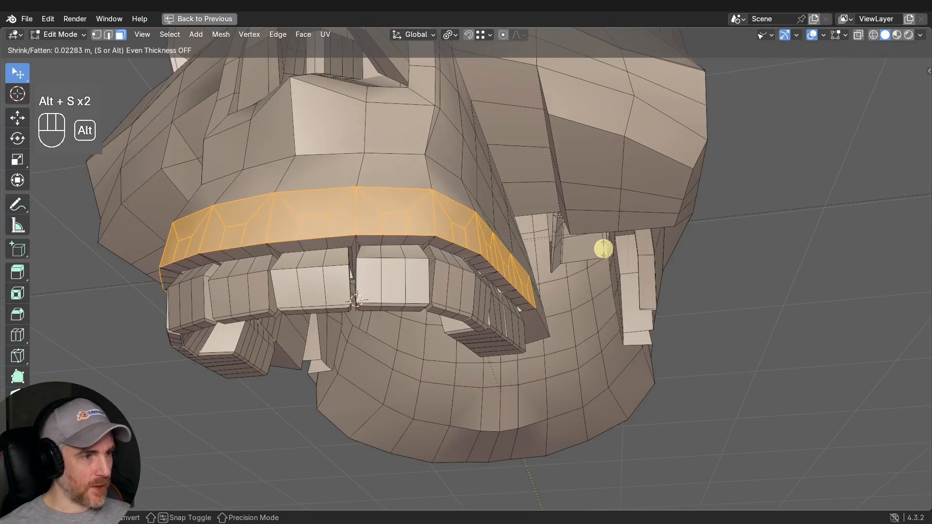
pyautogui.click(445, 218)
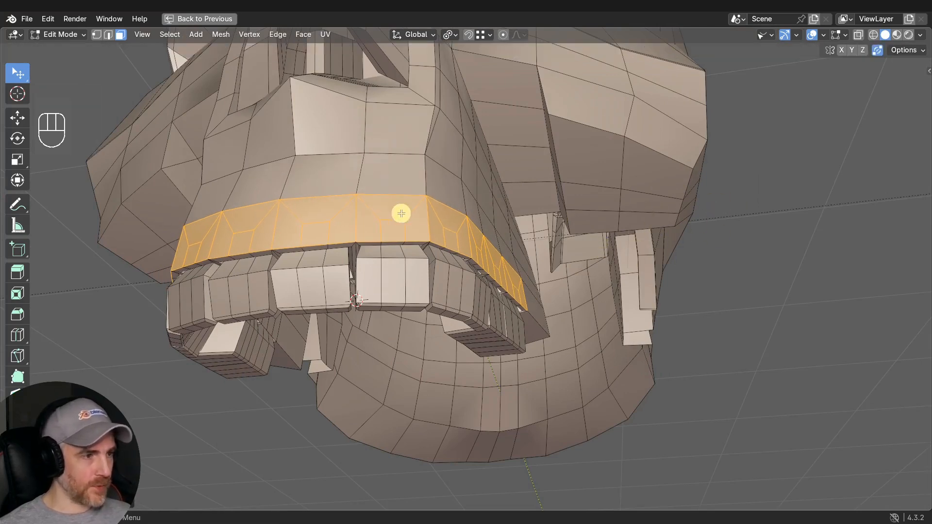
pyautogui.hotkey('alt', 's')
pyautogui.click(416, 214)
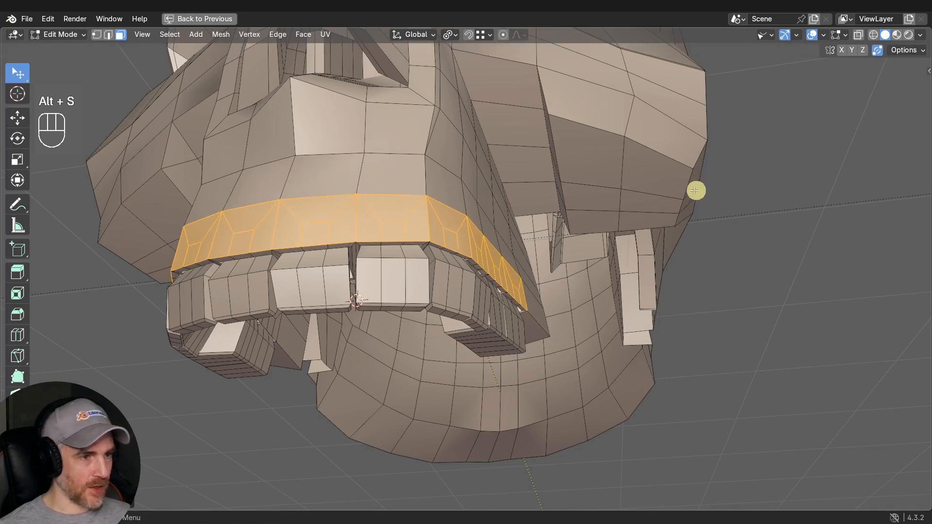
pyautogui.hotkey('alt', 's')
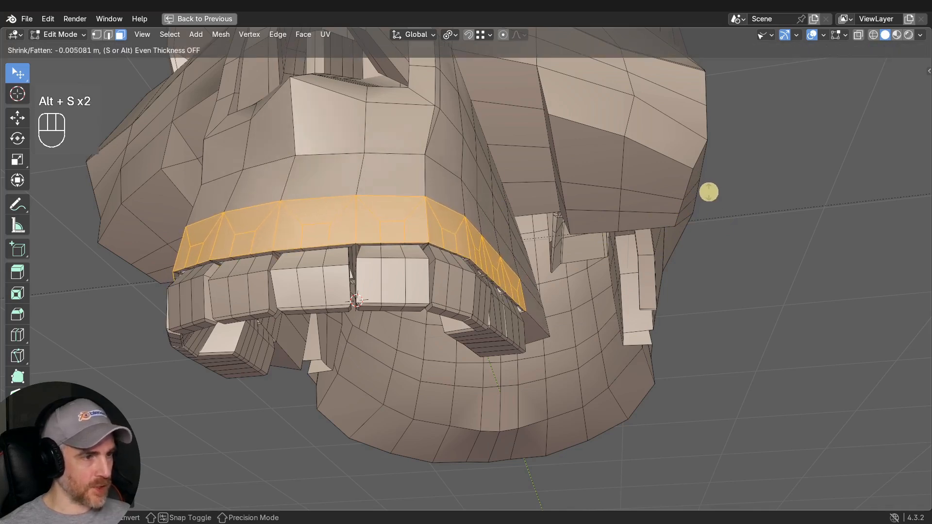
pyautogui.click(709, 191)
# Select the middle gum underside face above each upper tooth and move them up about 0.027 m.
pyautogui.moveTo(318, 243); pyautogui.dragTo(311, 214, button='middle')
pyautogui.click(256, 197)
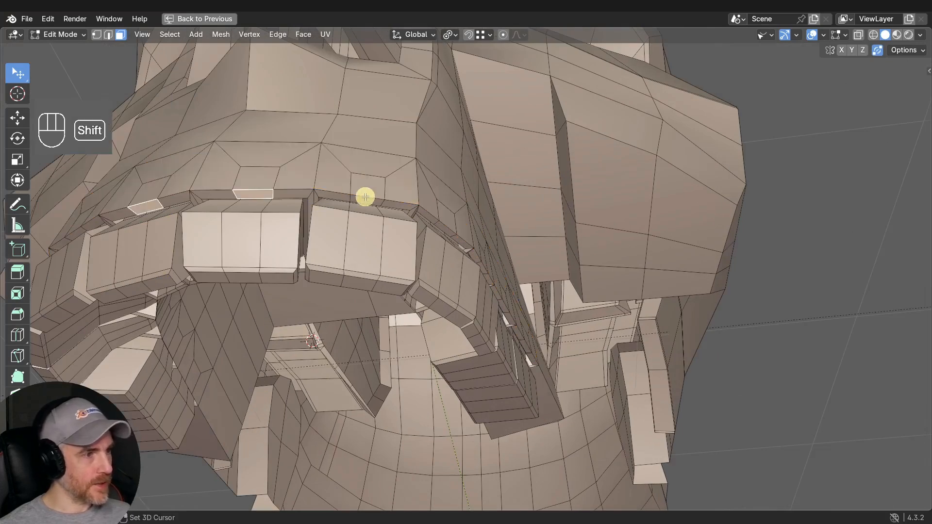
pyautogui.moveTo(423, 216); pyautogui.dragTo(332, 295, button='middle')
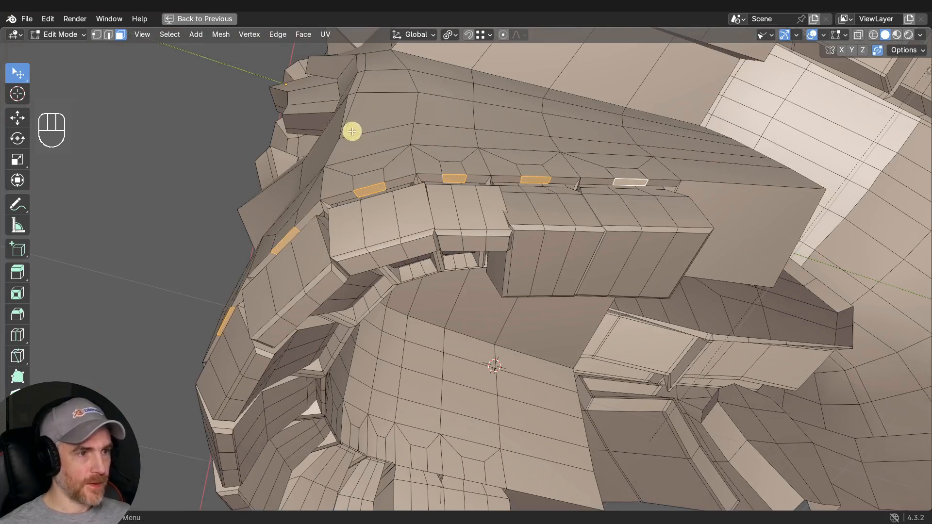
pyautogui.moveTo(353, 131); pyautogui.dragTo(389, 213, button='middle')
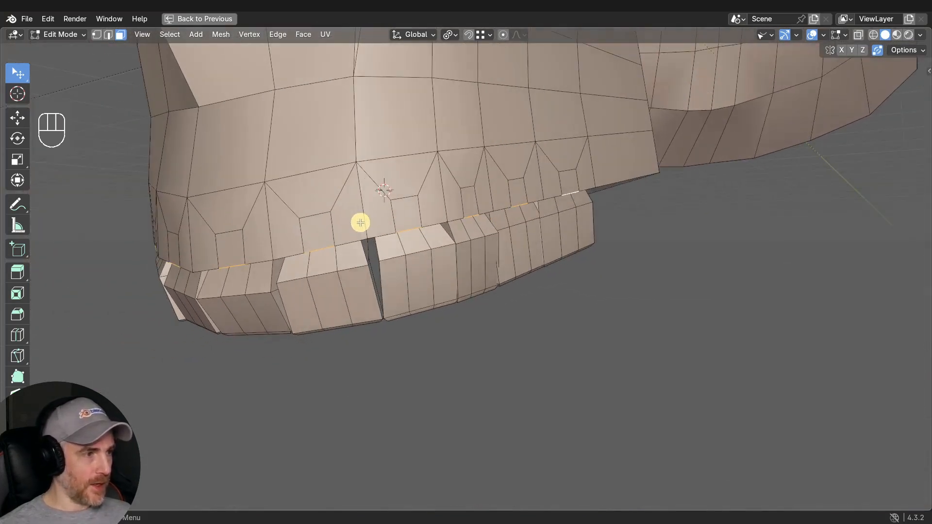
pyautogui.press('g')
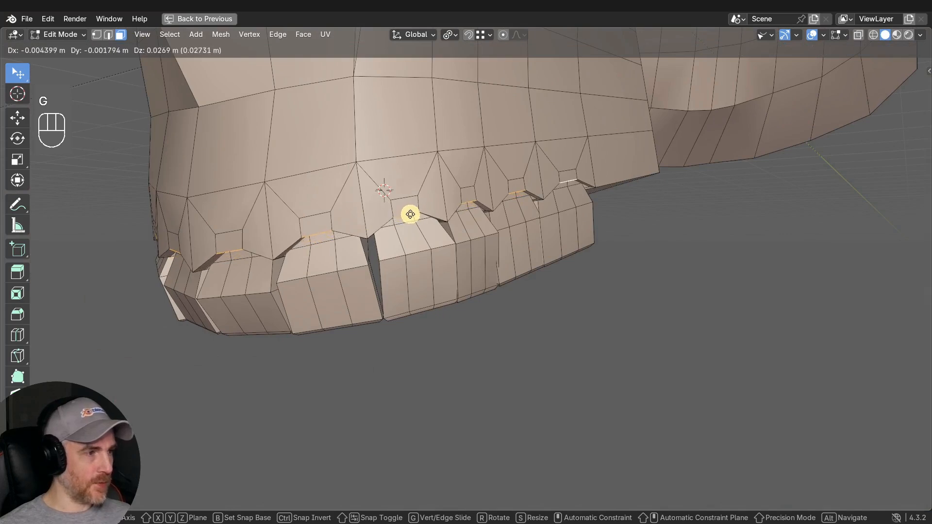
pyautogui.click(410, 215)
# Select the gum underside faces between neighbouring upper teeth and move them slightly downward to form points between the teeth.
pyautogui.moveTo(389, 231); pyautogui.dragTo(386, 213, button='middle')
pyautogui.scroll(3, 426, 220)
pyautogui.moveTo(237, 188); pyautogui.dragTo(320, 208, button='middle')
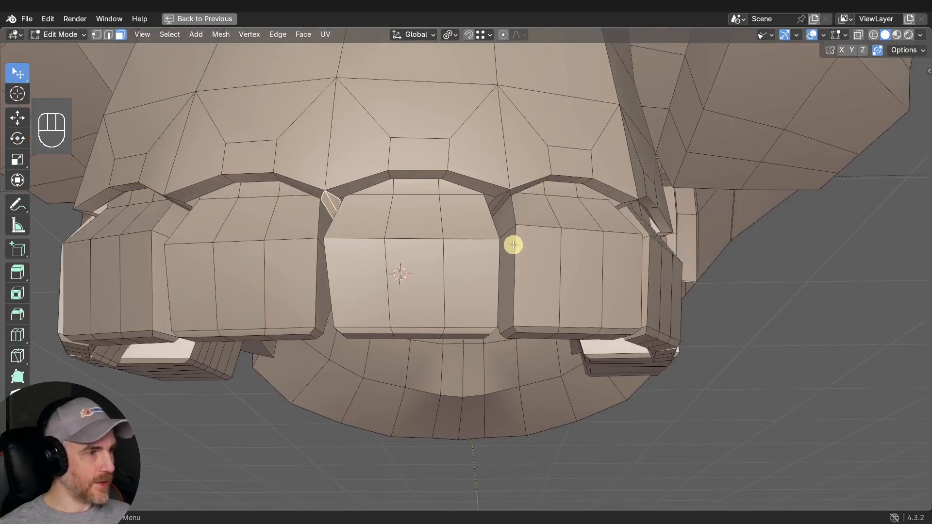
pyautogui.keyDown('shift'); pyautogui.moveTo(481, 239); pyautogui.dragTo(296, 271, button='middle'); pyautogui.keyUp('shift')
pyautogui.keyDown('shift'); pyautogui.click(327, 212); pyautogui.keyUp('shift')
pyautogui.keyDown('shift'); pyautogui.click(277, 187); pyautogui.keyUp('shift')
pyautogui.keyDown('shift'); pyautogui.click(407, 191); pyautogui.keyUp('shift')
pyautogui.moveTo(388, 265); pyautogui.dragTo(305, 260, button='middle')
pyautogui.keyDown('shift'); pyautogui.click(293, 194); pyautogui.keyUp('shift')
pyautogui.keyDown('shift'); pyautogui.click(439, 185); pyautogui.keyUp('shift')
pyautogui.moveTo(463, 208); pyautogui.dragTo(514, 173, button='middle')
pyautogui.press('g')
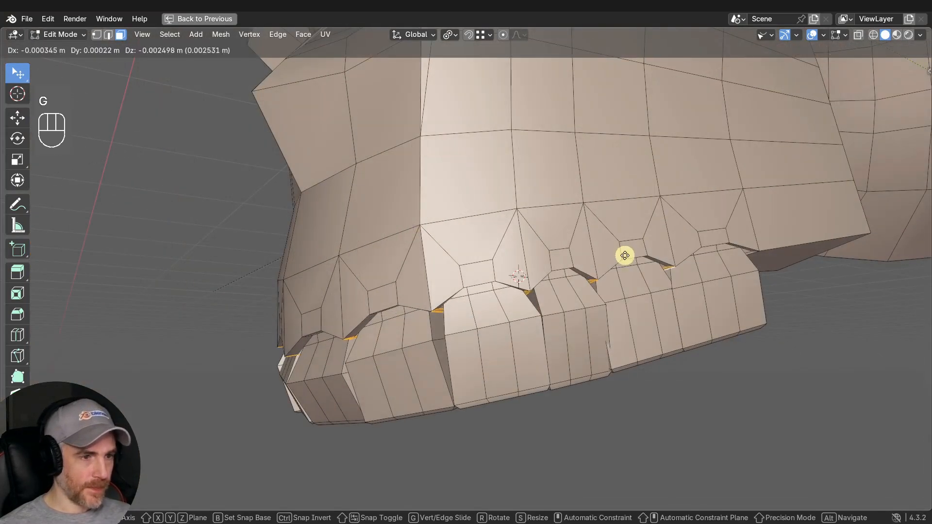
pyautogui.click(625, 259)
# Enable the realtime subdivision preview, hide the overlays and examine the scalloped gum line.
pyautogui.moveTo(625, 259); pyautogui.dragTo(504, 271, button='middle')
pyautogui.scroll(-3, 507, 276)
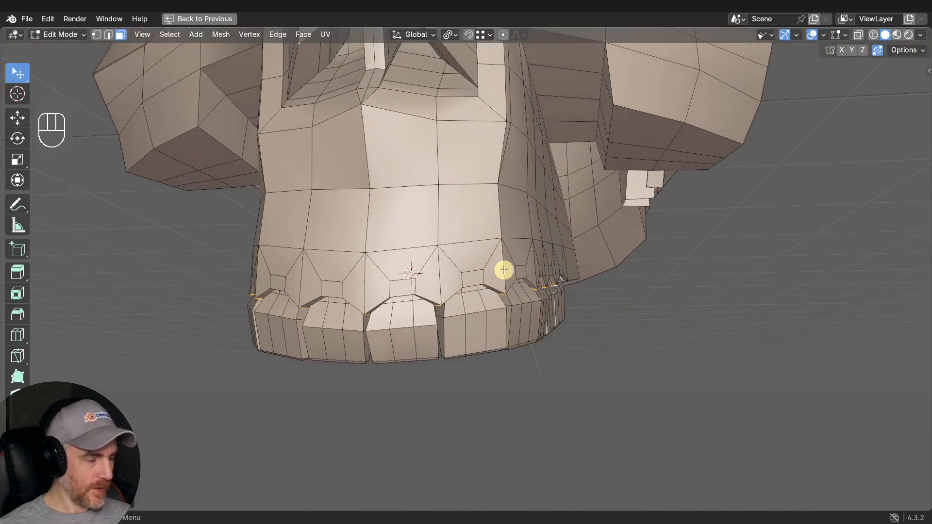
pyautogui.press('q')
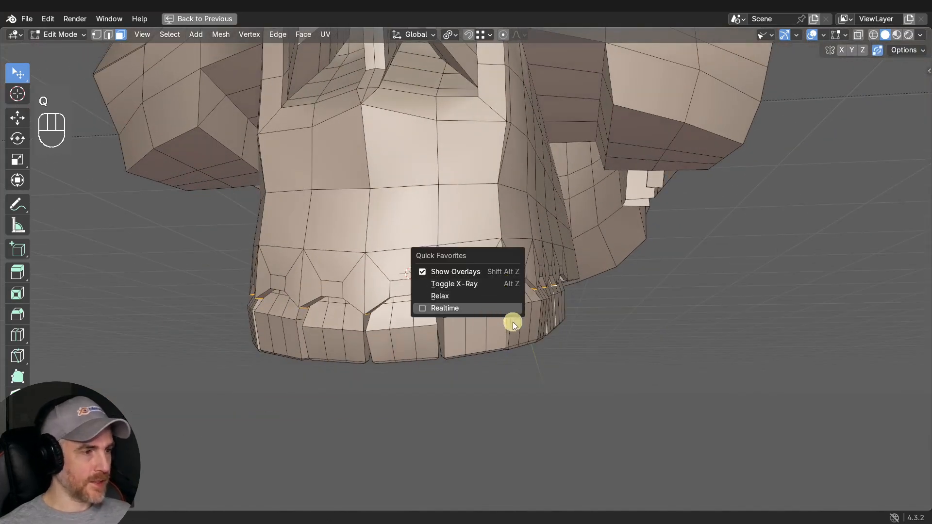
pyautogui.click(509, 309)
pyautogui.moveTo(545, 339)
pyautogui.mouseDown(button='middle')
pyautogui.moveTo(523, 303)
pyautogui.moveTo(560, 281)
pyautogui.moveTo(545, 335)
pyautogui.mouseUp(button='middle')
pyautogui.press('q')
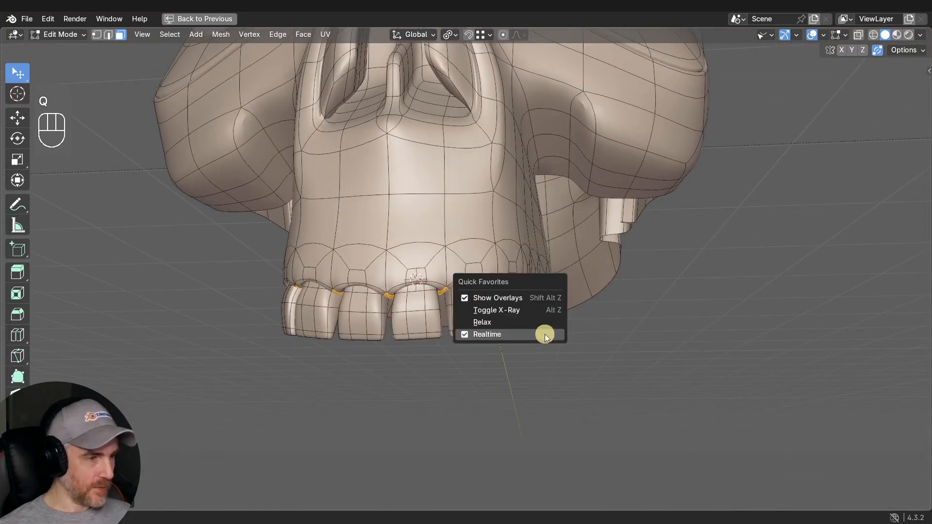
pyautogui.click(532, 300)
pyautogui.moveTo(531, 298); pyautogui.dragTo(474, 328, button='middle')
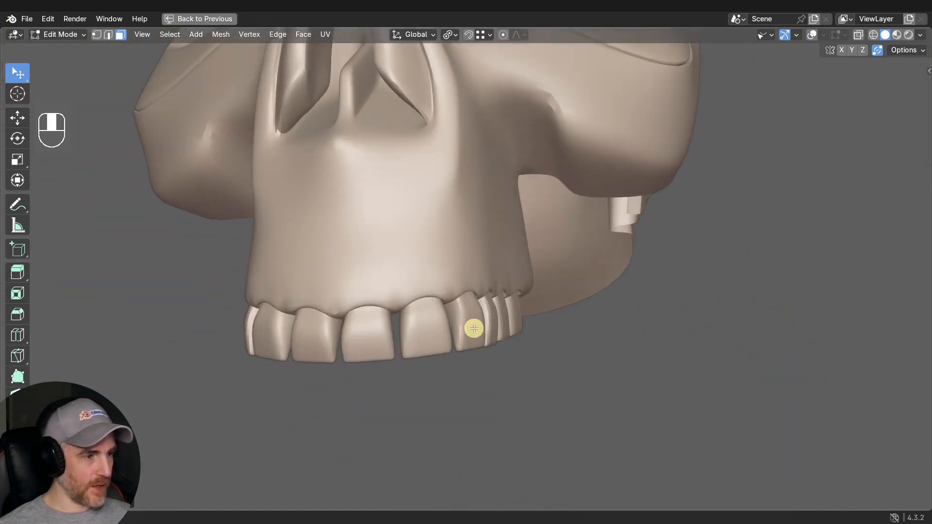
pyautogui.moveTo(383, 336); pyautogui.dragTo(445, 304, button='middle')
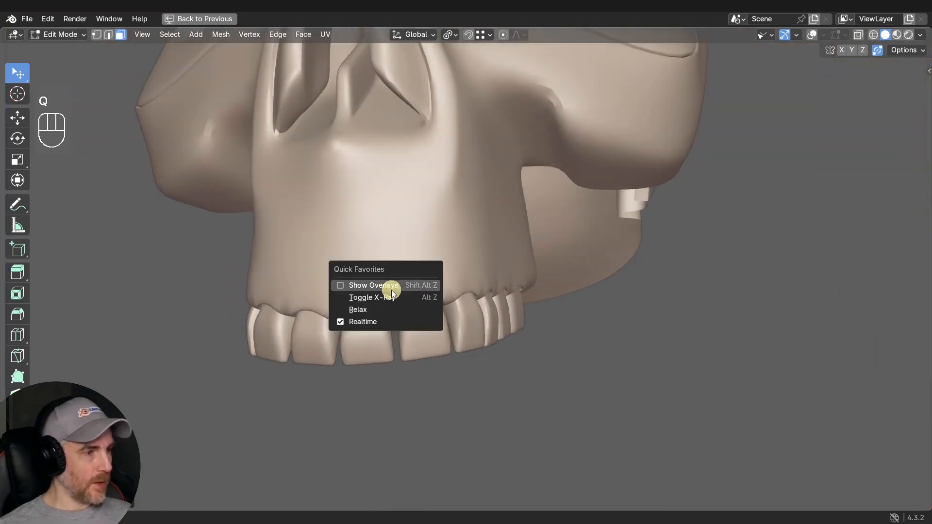
# Show the overlays, select the small inset gum face above each upper tooth and fatten them outward about 0.03 m.
pyautogui.click(393, 287)
pyautogui.keyDown('shift'); pyautogui.moveTo(381, 286); pyautogui.dragTo(364, 319, button='middle'); pyautogui.keyUp('shift')
pyautogui.scroll(3, 336, 319)
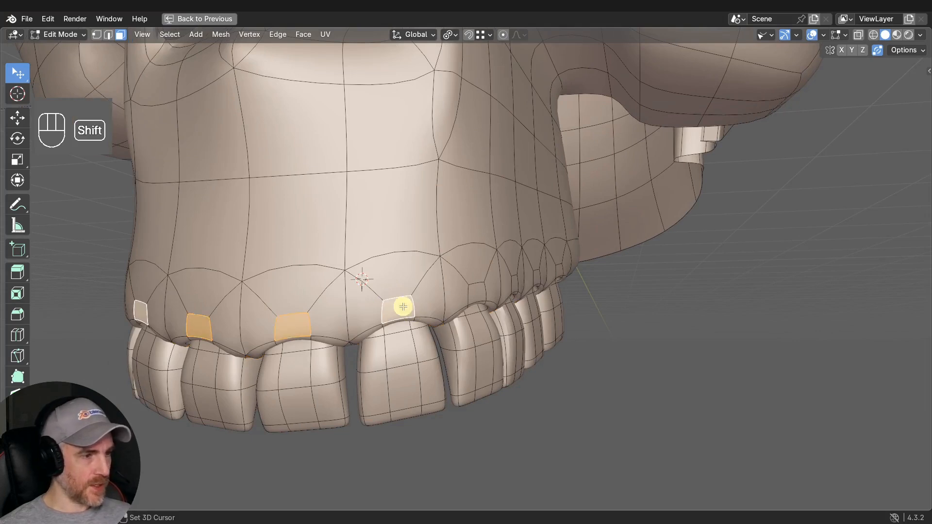
pyautogui.moveTo(549, 289); pyautogui.dragTo(521, 282, button='middle')
pyautogui.scroll(1, 521, 282)
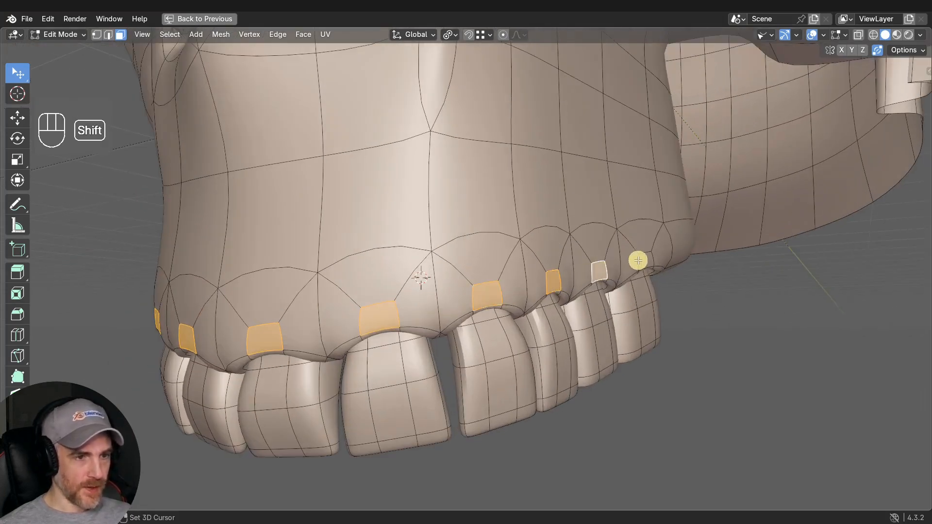
pyautogui.scroll(-3, 558, 268)
pyautogui.moveTo(558, 267); pyautogui.dragTo(463, 290, button='middle')
pyautogui.hotkey('alt', 's')
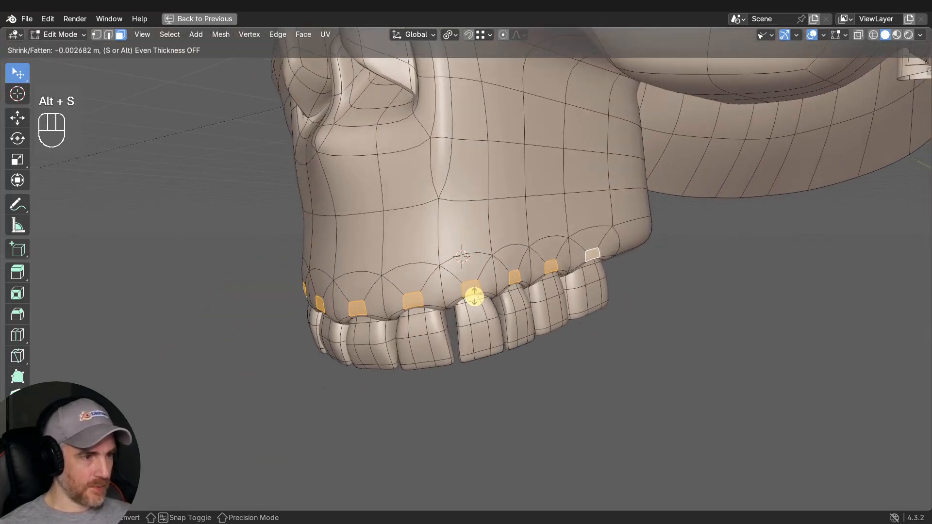
pyautogui.click(475, 297)
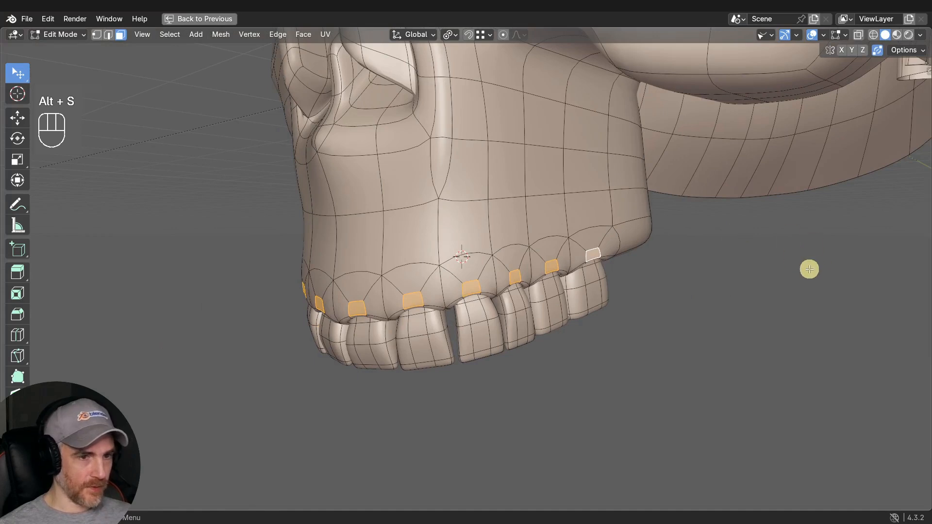
pyautogui.hotkey('alt', 's')
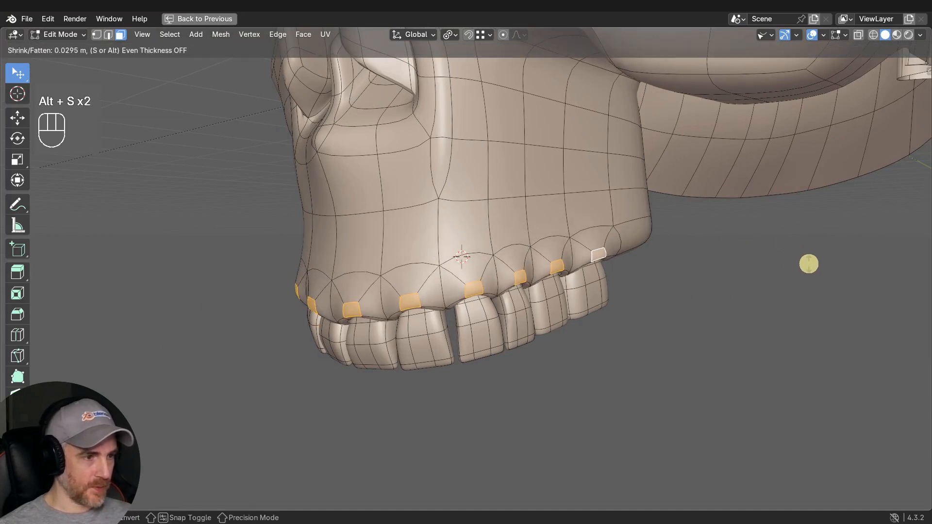
pyautogui.click(809, 264)
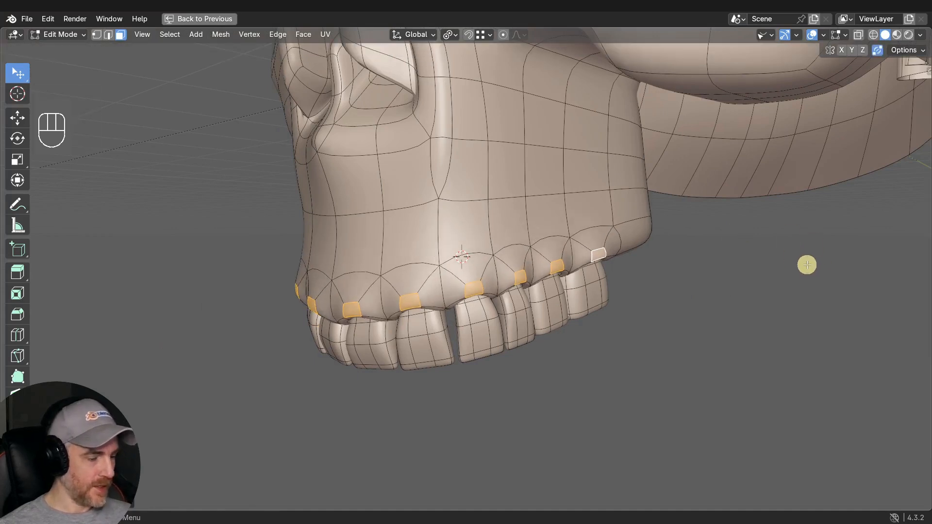
# Hide the overlays and examine the bulging gums and teeth from several angles.
pyautogui.press('q')
pyautogui.click(803, 266)
pyautogui.moveTo(803, 266); pyautogui.dragTo(510, 286, button='middle')
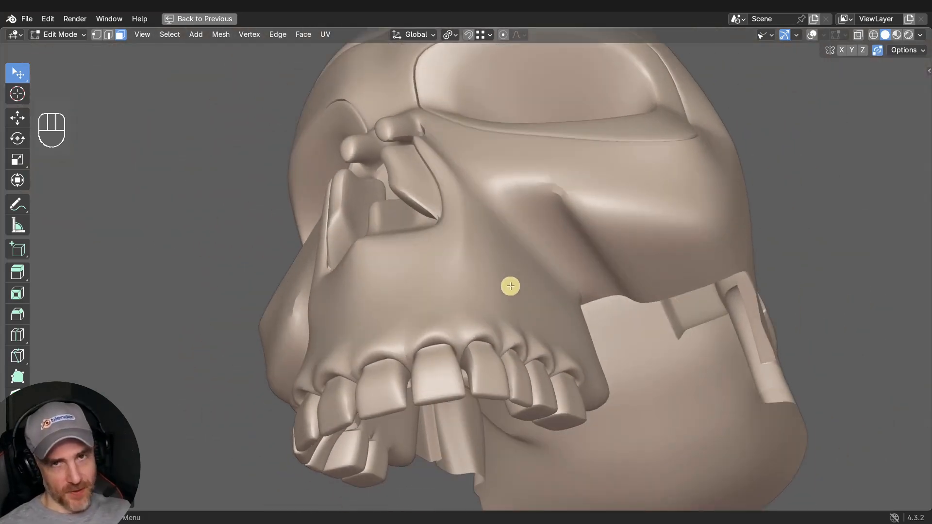
pyautogui.moveTo(505, 291); pyautogui.dragTo(486, 356, button='middle')
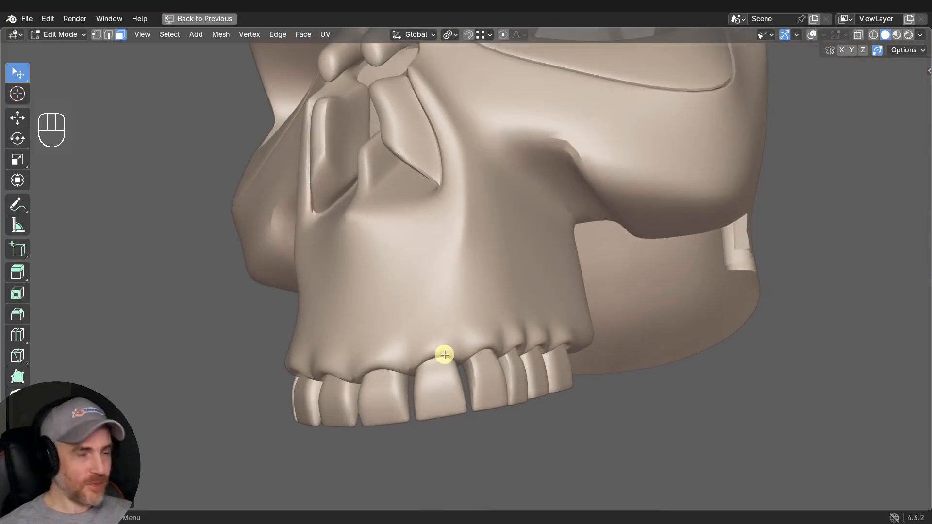
pyautogui.moveTo(516, 346)
pyautogui.mouseDown(button='middle')
pyautogui.moveTo(455, 359)
pyautogui.moveTo(530, 362)
pyautogui.moveTo(520, 355)
pyautogui.mouseUp(button='middle')
pyautogui.press('Tab')
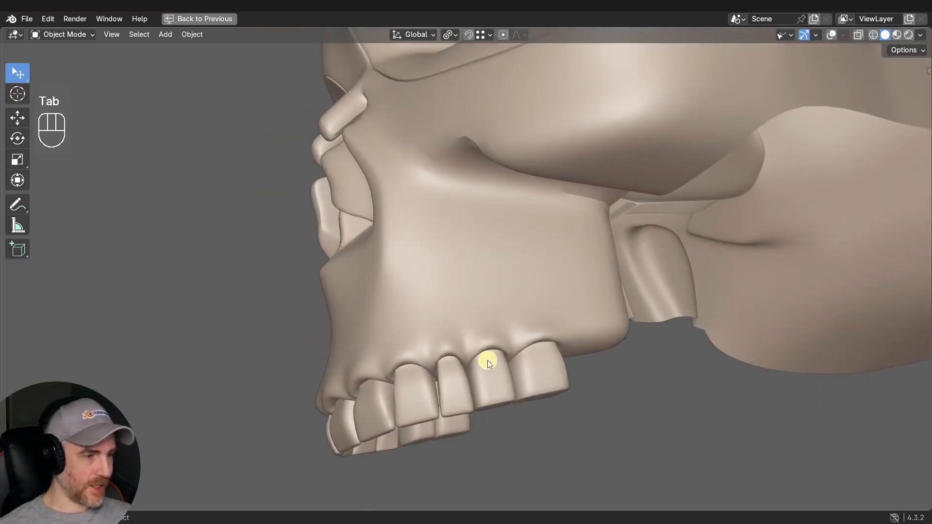
pyautogui.press('Tab')
# Show the overlays, select the middle underside faces of the second-to-last upper molar and move them to groove the biting surface.
pyautogui.press('q')
pyautogui.click(489, 357)
pyautogui.keyDown('shift'); pyautogui.moveTo(456, 358); pyautogui.dragTo(468, 261, button='middle'); pyautogui.keyUp('shift')
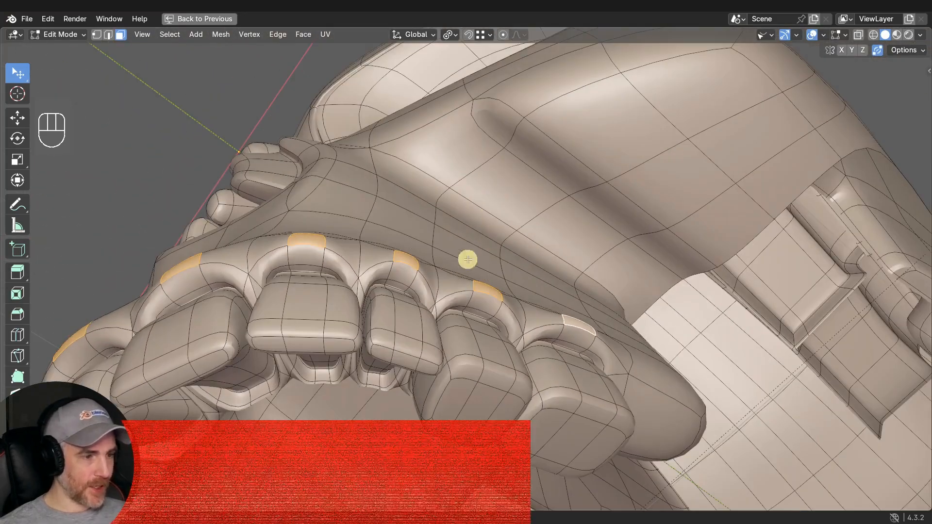
pyautogui.moveTo(484, 399); pyautogui.dragTo(497, 376, button='middle')
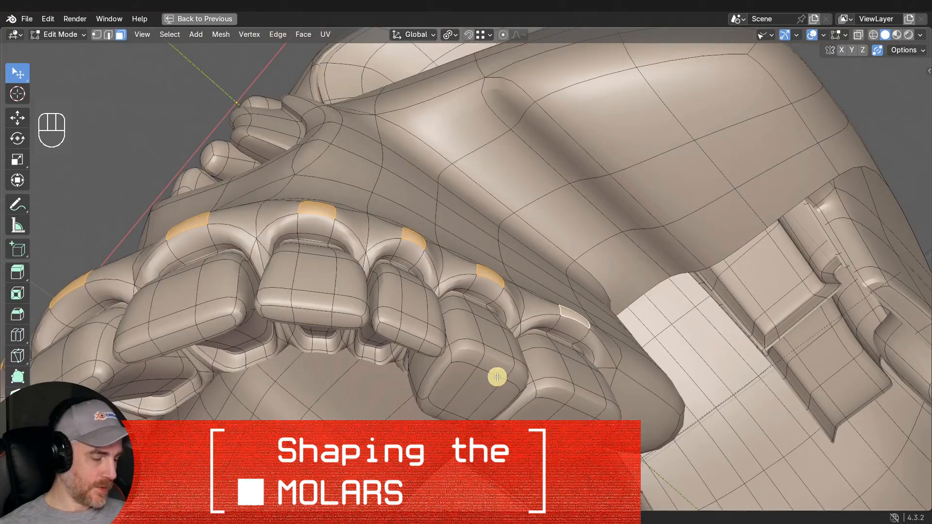
pyautogui.press('q')
pyautogui.click(474, 413)
pyautogui.moveTo(473, 413); pyautogui.dragTo(457, 392, button='middle')
pyautogui.press('g')
pyautogui.click(478, 397)
pyautogui.press('Tab')
pyautogui.press('Tab')
pyautogui.click(443, 339)
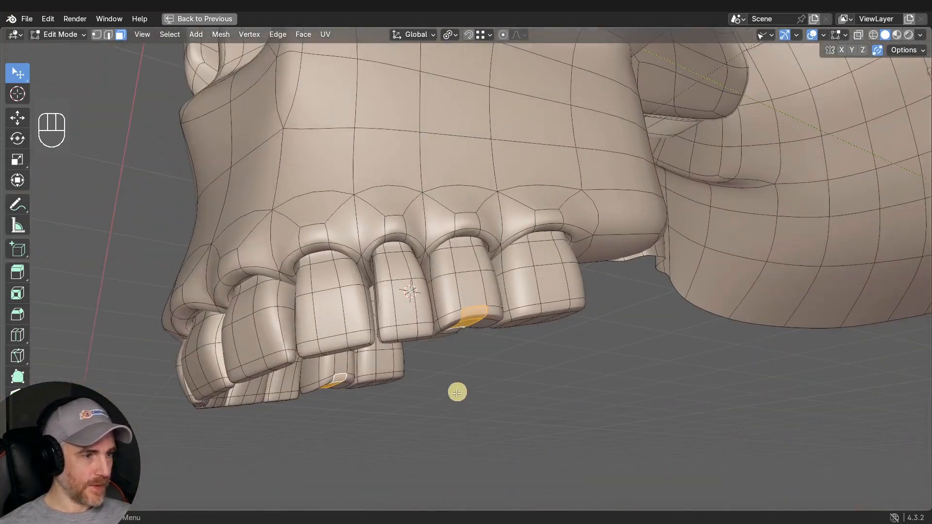
# Turn off the realtime subdivision preview, grow the selection to the whole second-to-last molar and hide everything else.
pyautogui.moveTo(514, 287); pyautogui.dragTo(463, 326, button='middle')
pyautogui.press('q')
pyautogui.click(451, 340)
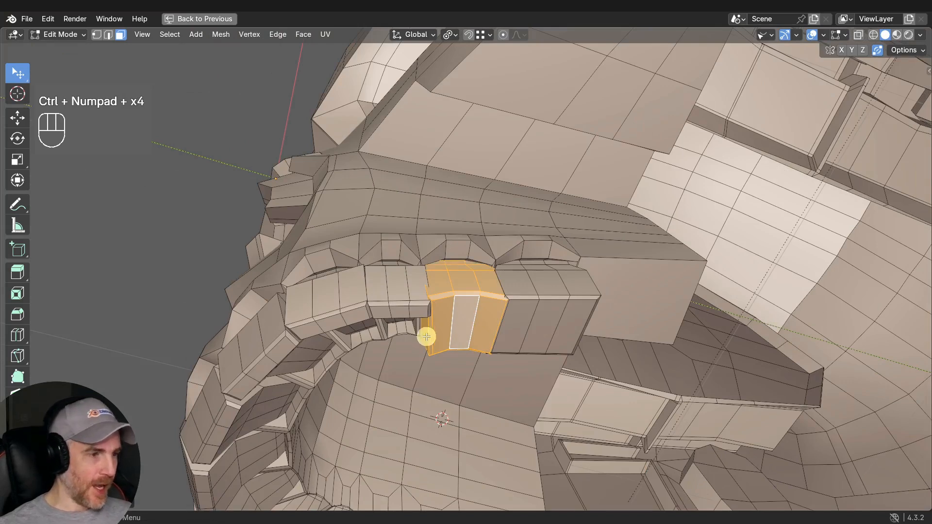
pyautogui.moveTo(426, 336); pyautogui.dragTo(512, 280, button='middle')
pyautogui.hotkey('shift', 'h')
pyautogui.scroll(1, 526, 312)
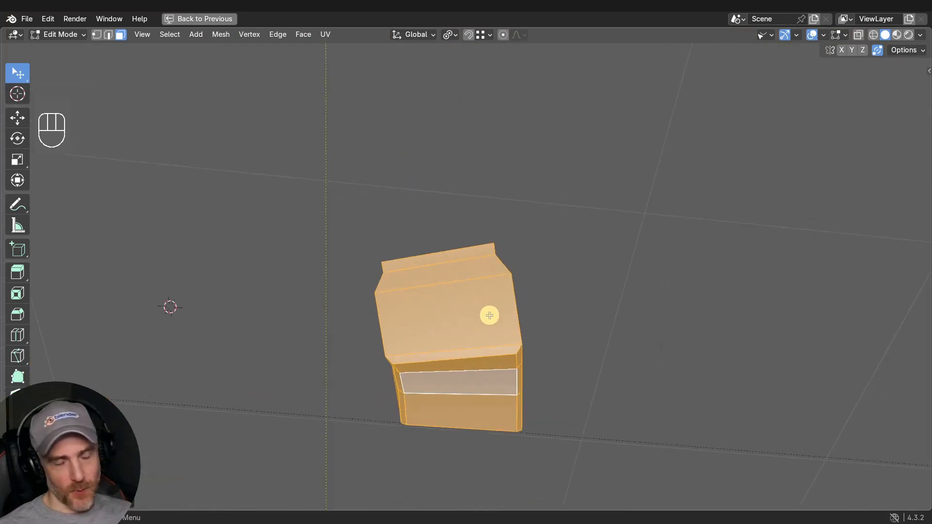
# Select the isolated molar's two opposite large side faces and inset them about 0.026 m.
pyautogui.click(477, 322)
pyautogui.moveTo(476, 323); pyautogui.dragTo(302, 375, button='middle')
pyautogui.moveTo(518, 335); pyautogui.dragTo(466, 296, button='middle')
pyautogui.keyDown('shift'); pyautogui.click(524, 287); pyautogui.keyUp('shift')
pyautogui.moveTo(525, 286); pyautogui.dragTo(538, 268, button='middle')
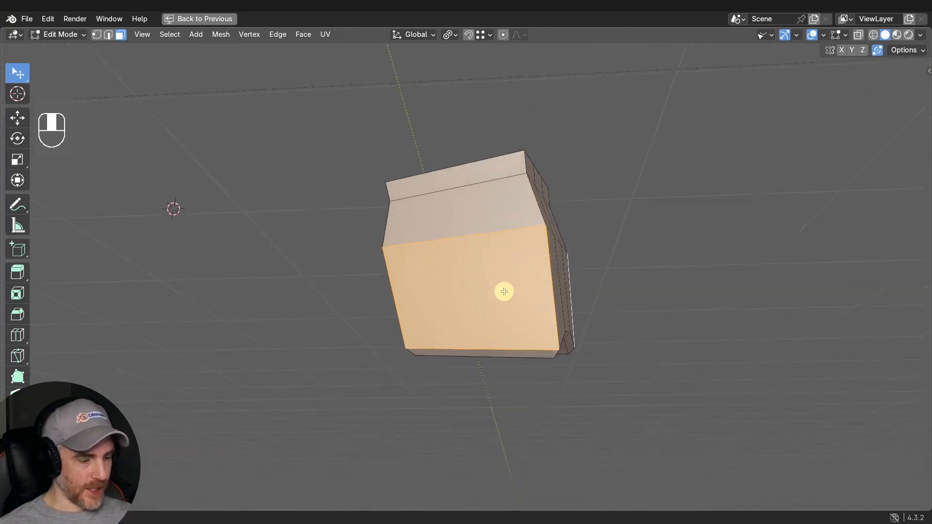
pyautogui.press('i')
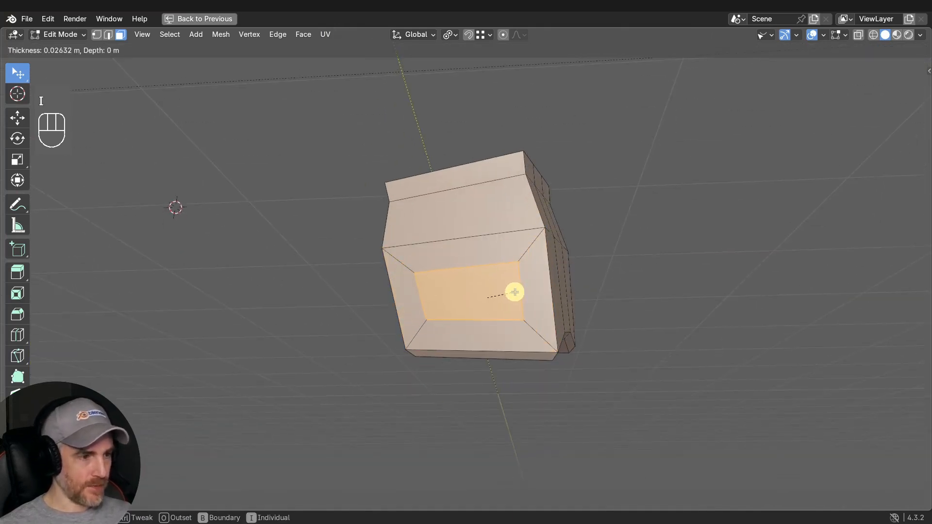
pyautogui.click(516, 292)
# Delete the lower border faces beneath the insets on the molar's sides.
pyautogui.moveTo(563, 316); pyautogui.dragTo(500, 250, button='middle')
pyautogui.click(502, 316)
pyautogui.moveTo(625, 312); pyautogui.dragTo(432, 350, button='middle')
pyautogui.press('x')
pyautogui.click(581, 277)
# Add two evenly spaced edge loops across the molar's underside, running between its two inset sides.
pyautogui.moveTo(518, 279); pyautogui.dragTo(498, 244, button='middle')
pyautogui.hotkey('ctrl', 'r')
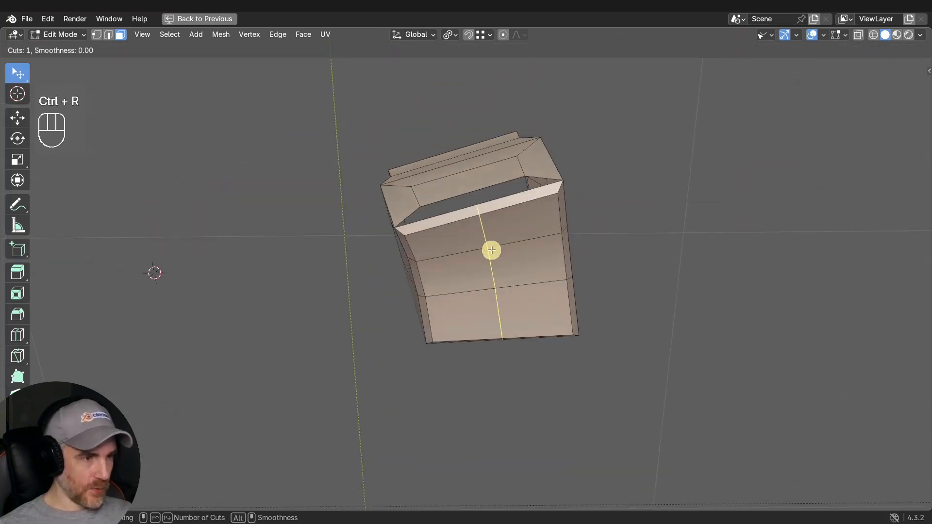
pyautogui.click(491, 251)
pyautogui.rightClick(500, 235)
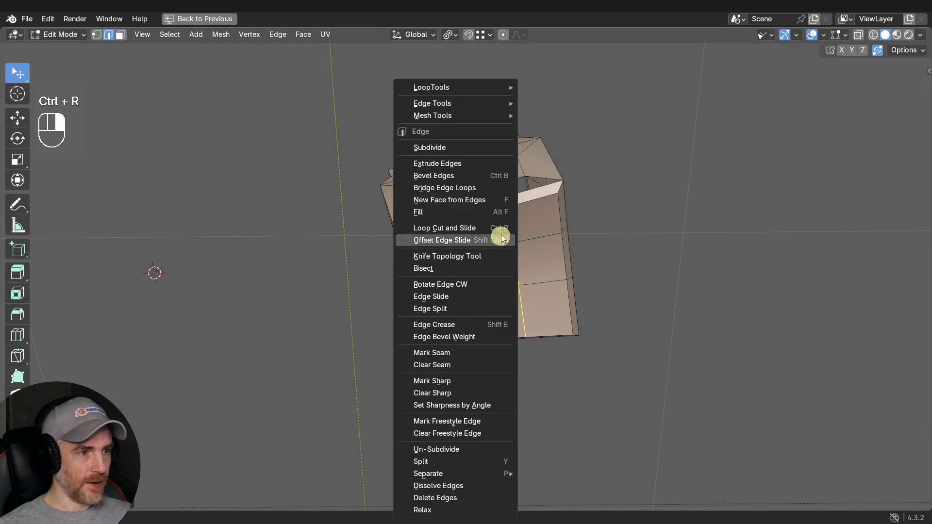
# In vertex mode, snap the two lower inset corners on one side of the molar onto the adjacent bottom loop vertices.
pyautogui.moveTo(587, 293); pyautogui.dragTo(460, 258, button='middle')
pyautogui.press('g')
pyautogui.keyDown('ctrl'); pyautogui.click(479, 267); pyautogui.keyUp('ctrl')
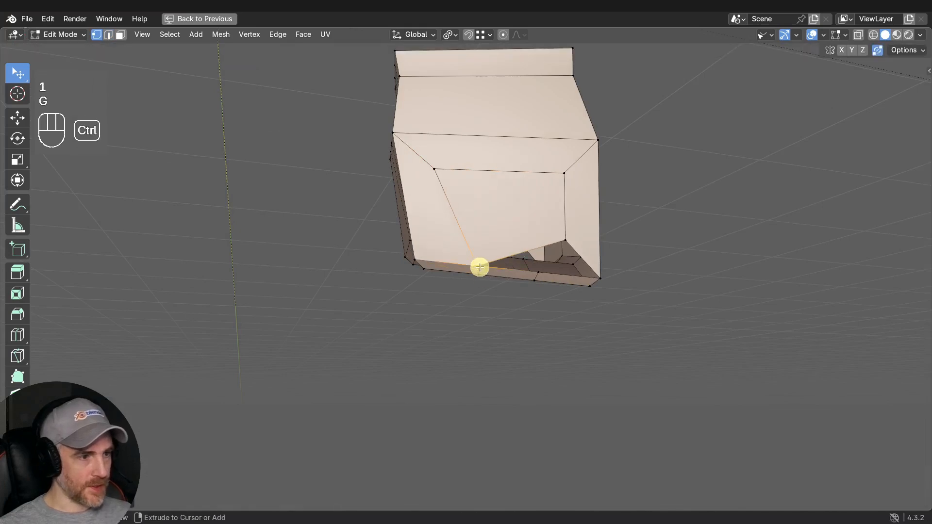
pyautogui.click(560, 239)
pyautogui.press('g')
pyautogui.keyDown('ctrl'); pyautogui.click(537, 269); pyautogui.keyUp('ctrl')
pyautogui.moveTo(536, 269); pyautogui.dragTo(369, 260, button='middle')
# Snap the two lower inset corners on the molar's opposite side onto the adjacent bottom loop vertices.
pyautogui.keyDown('shift'); pyautogui.moveTo(575, 256); pyautogui.dragTo(481, 330, button='middle'); pyautogui.keyUp('shift')
pyautogui.moveTo(481, 330); pyautogui.dragTo(427, 339, button='middle')
pyautogui.click(466, 267)
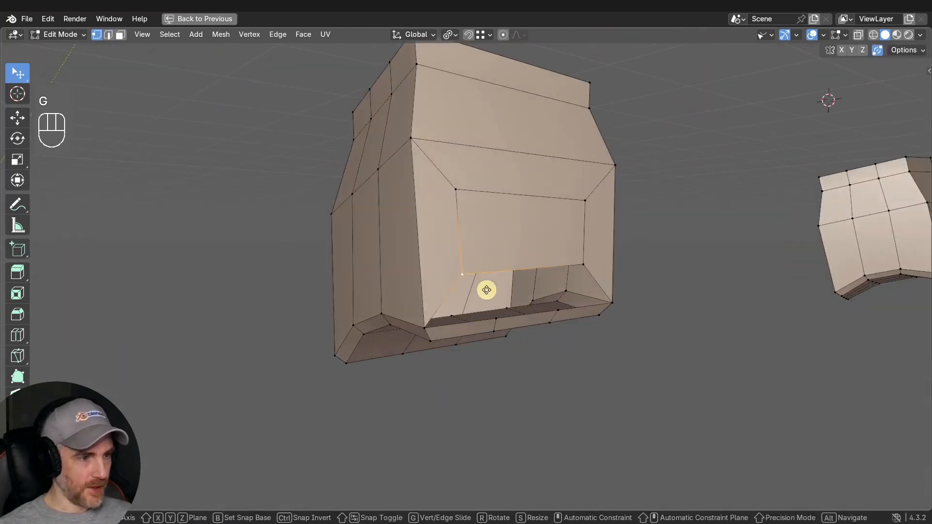
pyautogui.press('g')
pyautogui.keyDown('ctrl'); pyautogui.click(500, 321); pyautogui.keyUp('ctrl')
pyautogui.click(582, 266)
pyautogui.press('g')
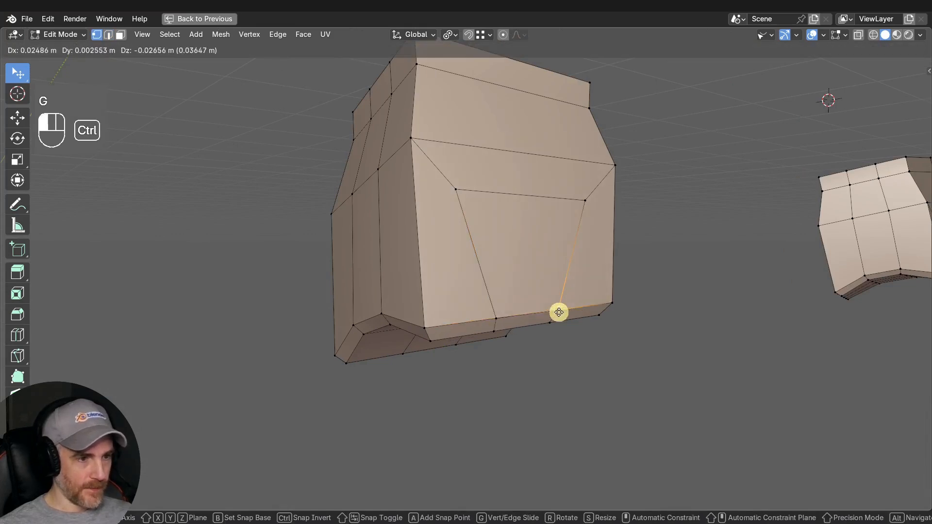
pyautogui.keyDown('ctrl'); pyautogui.click(559, 312); pyautogui.keyUp('ctrl')
# Scale the inset's upper edge on this side of the molar to about half its width and slide it downward.
pyautogui.moveTo(559, 312); pyautogui.dragTo(455, 326, button='middle')
pyautogui.click(503, 220)
pyautogui.press('s')
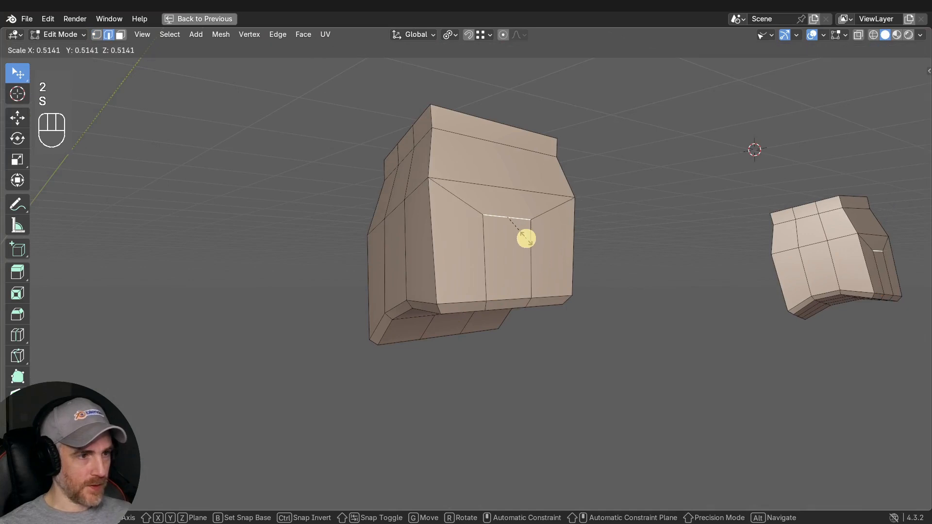
pyautogui.click(527, 242)
pyautogui.press('g')
pyautogui.press('g')
pyautogui.click(524, 292)
# On the molar's other inset side, scale the inset's upper edge to about 0.48 and slide it downward.
pyautogui.keyDown('shift'); pyautogui.moveTo(524, 291); pyautogui.dragTo(597, 217, button='middle'); pyautogui.keyUp('shift')
pyautogui.click(600, 184)
pyautogui.press('s')
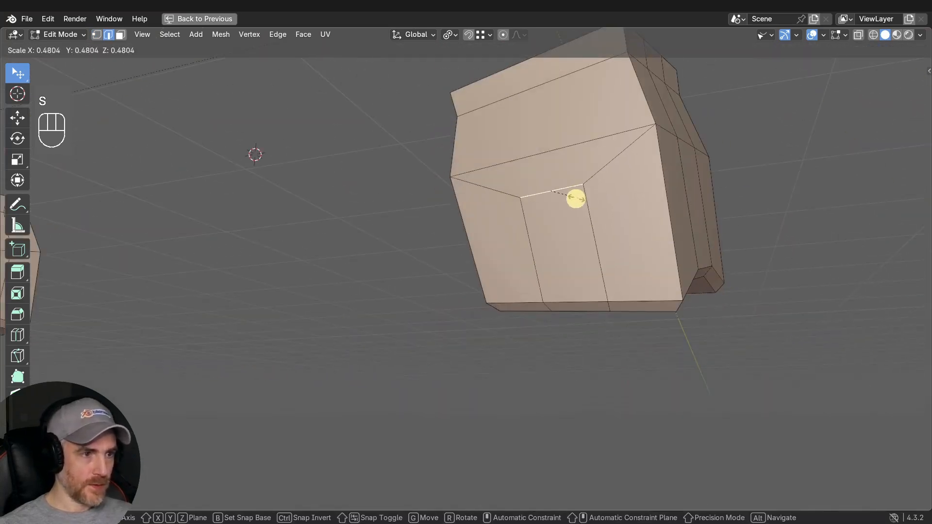
pyautogui.click(576, 198)
pyautogui.press('g')
pyautogui.press('g')
pyautogui.click(584, 255)
# Select the small middle faces along the molar's lower border on both inset sides and move them up about 0.022 m.
pyautogui.moveTo(584, 256); pyautogui.dragTo(435, 277, button='middle')
pyautogui.press('3')
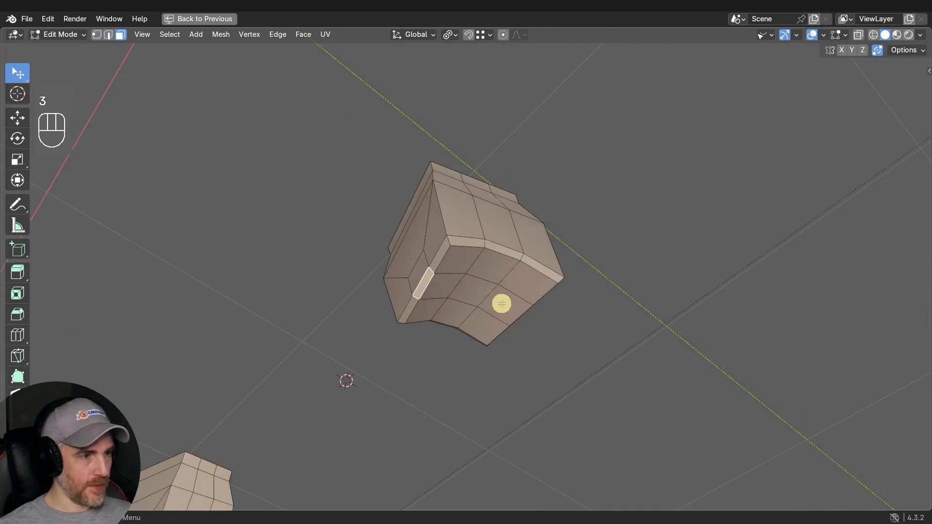
pyautogui.moveTo(501, 304); pyautogui.dragTo(528, 273, button='middle')
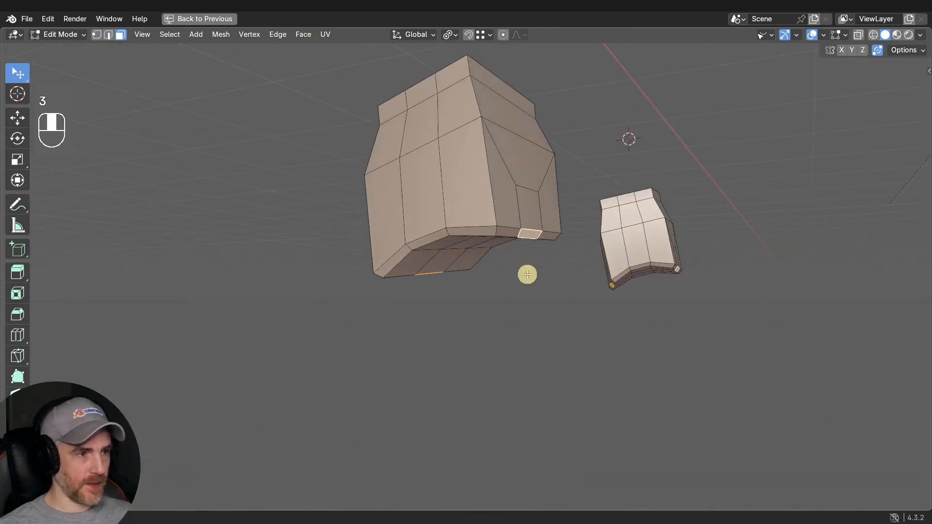
pyautogui.press('g')
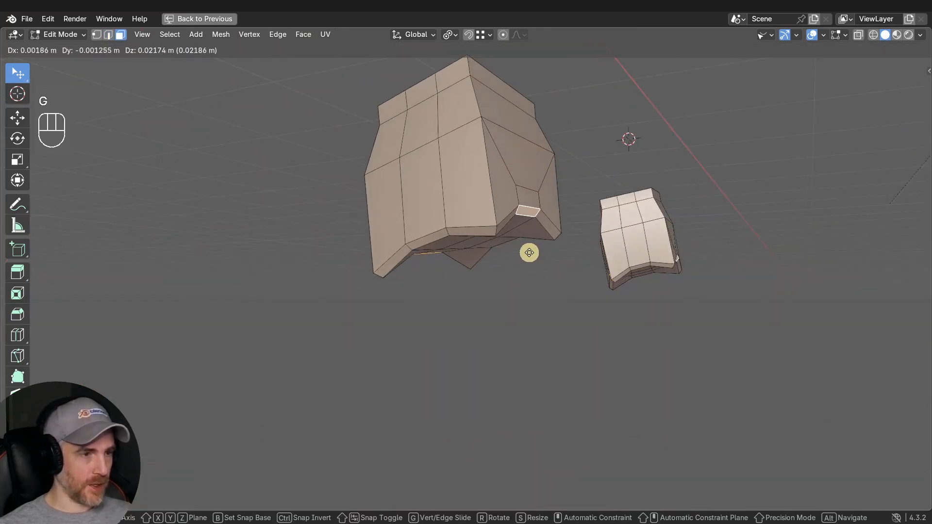
pyautogui.click(529, 252)
# Turn the subdivision preview back on and reveal all the hidden geometry.
pyautogui.moveTo(500, 258)
pyautogui.mouseDown(button='middle')
pyautogui.moveTo(626, 197)
pyautogui.moveTo(478, 264)
pyautogui.moveTo(487, 305)
pyautogui.moveTo(484, 259)
pyautogui.mouseUp(button='middle')
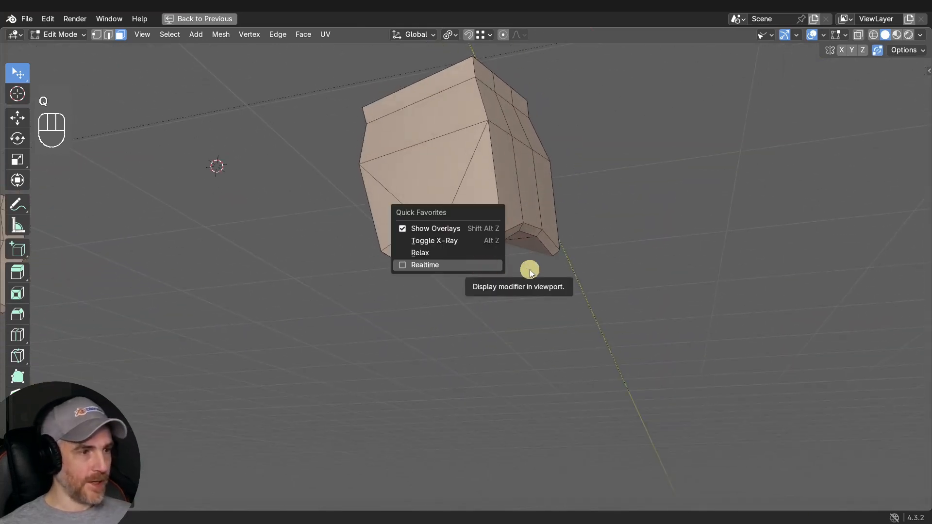
pyautogui.click(529, 269)
pyautogui.moveTo(531, 268)
pyautogui.mouseDown(button='middle')
pyautogui.moveTo(488, 206)
pyautogui.moveTo(557, 236)
pyautogui.moveTo(532, 277)
pyautogui.moveTo(455, 283)
pyautogui.moveTo(502, 283)
pyautogui.moveTo(493, 225)
pyautogui.moveTo(459, 271)
pyautogui.moveTo(525, 228)
pyautogui.moveTo(517, 270)
pyautogui.mouseUp(button='middle')
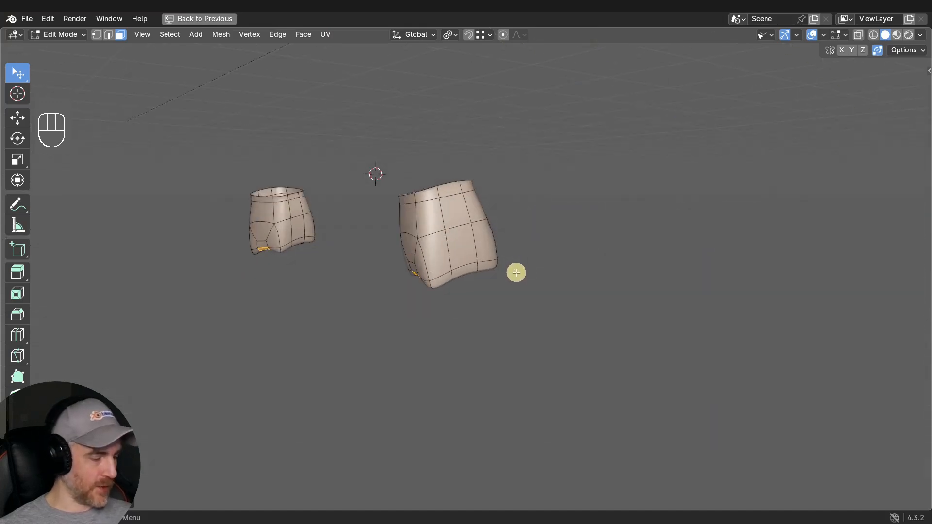
pyautogui.hotkey('alt', 'h')
# Select the middle row of faces across the molar's underside and raise it about 0.02 m to form a groove.
pyautogui.moveTo(514, 273); pyautogui.dragTo(482, 284, button='middle')
pyautogui.click(482, 284)
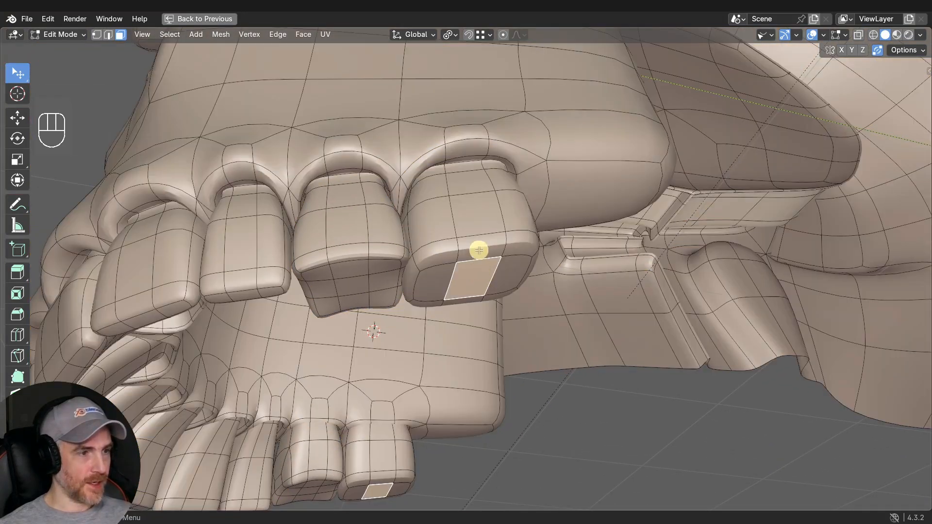
pyautogui.moveTo(479, 250); pyautogui.dragTo(478, 183, button='middle')
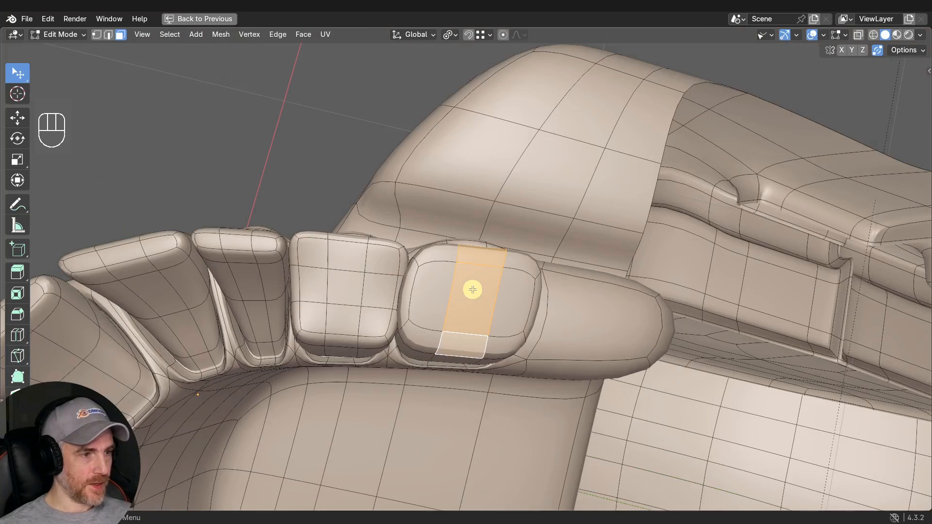
pyautogui.moveTo(472, 289); pyautogui.dragTo(483, 420, button='middle')
pyautogui.press('g')
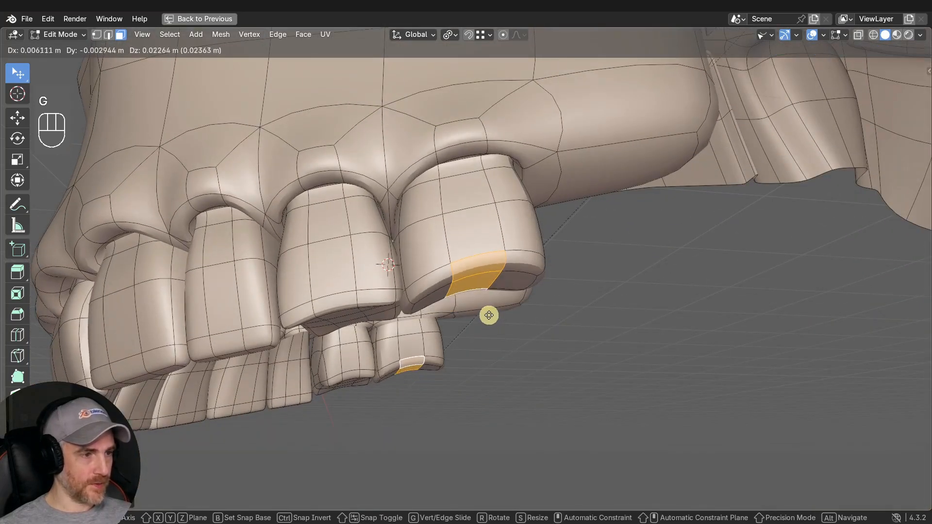
pyautogui.click(489, 320)
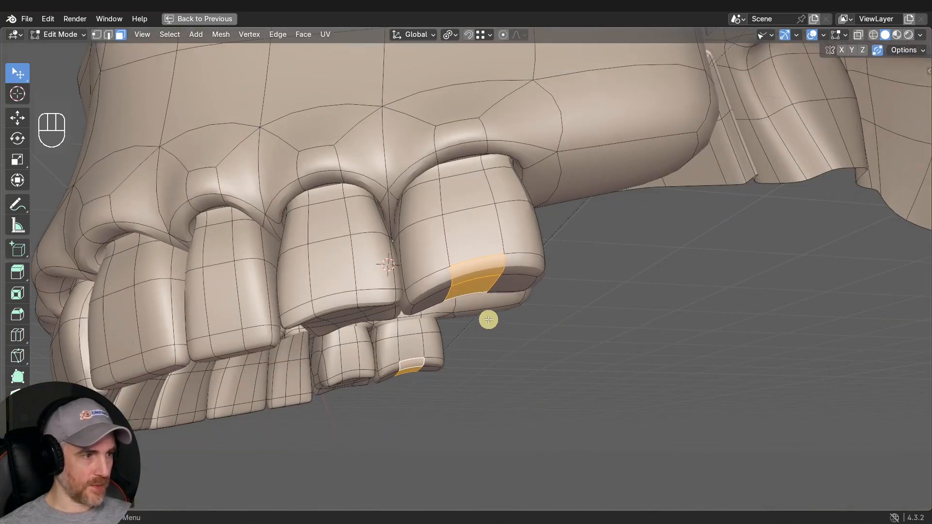
# Select the edge loop around the middle of the canine and scale it up to make the tooth bulge.
pyautogui.scroll(-8, 484, 318)
pyautogui.moveTo(466, 300); pyautogui.dragTo(397, 330, button='middle')
pyautogui.scroll(8, 532, 294)
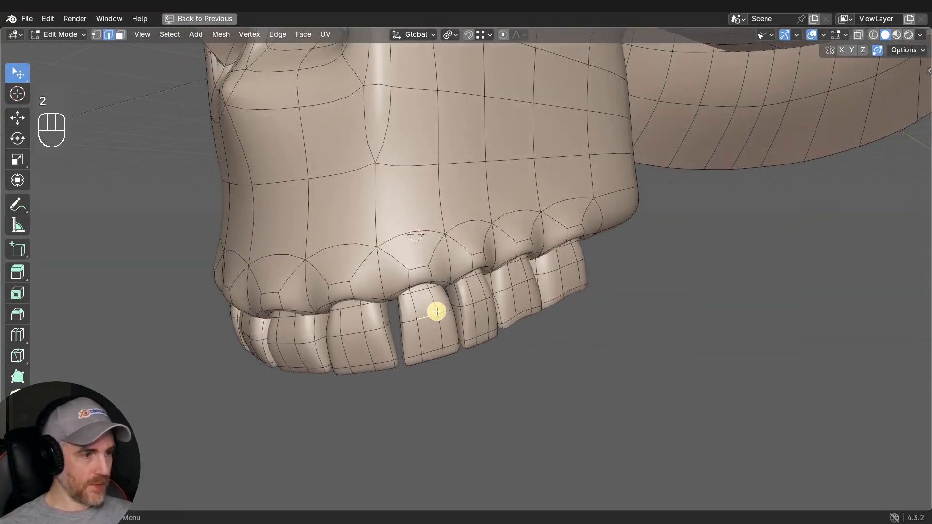
pyautogui.moveTo(436, 321); pyautogui.dragTo(445, 318, button='middle')
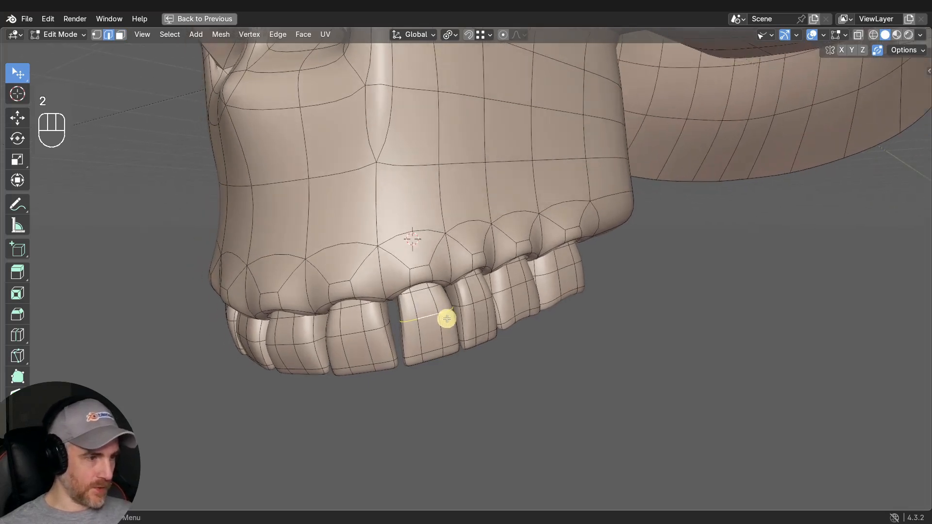
pyautogui.press('g')
pyautogui.press('s')
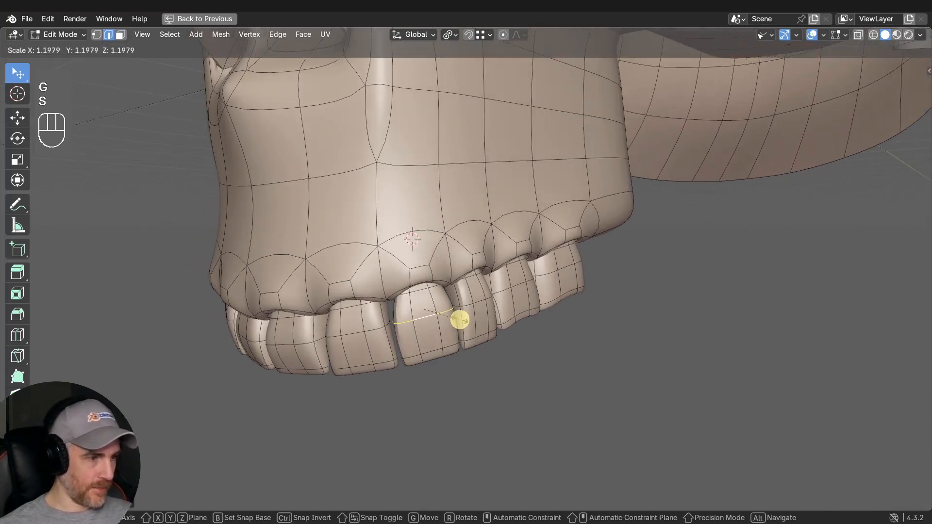
pyautogui.click(467, 317)
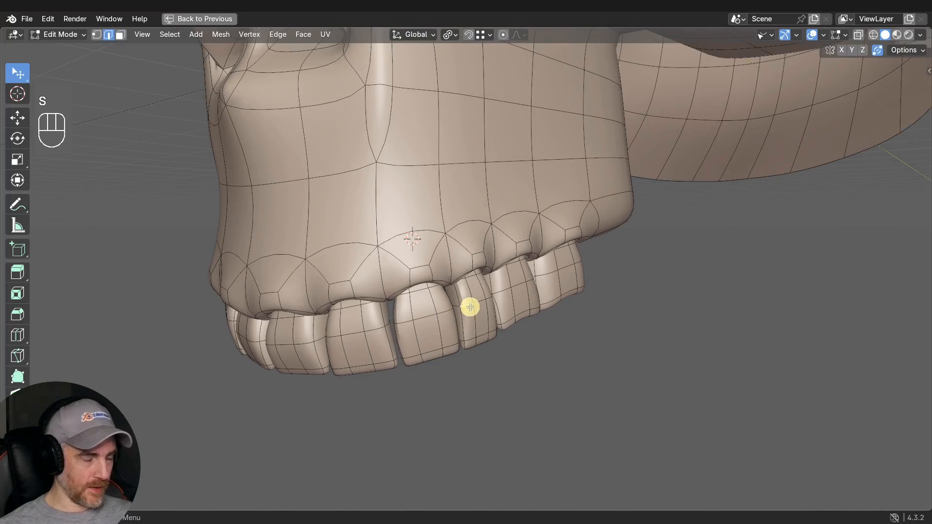
# Scale up the middle edge loops of a side tooth and the lateral incisor slightly to round them out.
pyautogui.moveTo(509, 293)
pyautogui.mouseDown(button='middle')
pyautogui.moveTo(443, 312)
pyautogui.moveTo(513, 293)
pyautogui.mouseUp(button='middle')
pyautogui.press('s')
pyautogui.click(495, 310)
pyautogui.moveTo(528, 293); pyautogui.dragTo(503, 305, button='middle')
pyautogui.press('s')
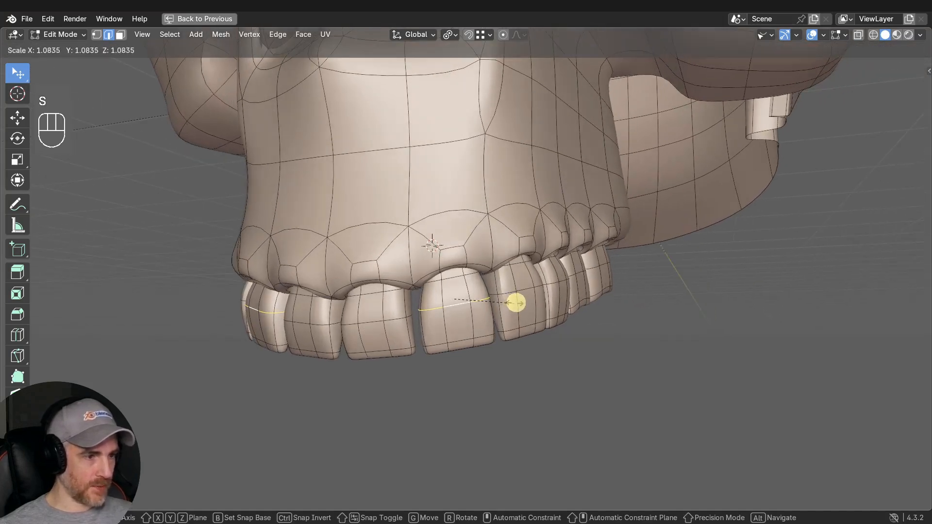
pyautogui.click(518, 302)
# Select the middle edge loop of the central incisor and scale it up slightly.
pyautogui.moveTo(441, 318)
pyautogui.mouseDown(button='middle')
pyautogui.moveTo(487, 305)
pyautogui.moveTo(449, 316)
pyautogui.mouseUp(button='middle')
pyautogui.moveTo(440, 316); pyautogui.dragTo(458, 306, button='middle')
pyautogui.keyDown('alt'); pyautogui.click(455, 305); pyautogui.keyUp('alt')
pyautogui.press('s')
pyautogui.click(480, 311)
# Return to the split layout and disable Clipping in the Mirror modifier.
pyautogui.hotkey('ctrl', 'space')
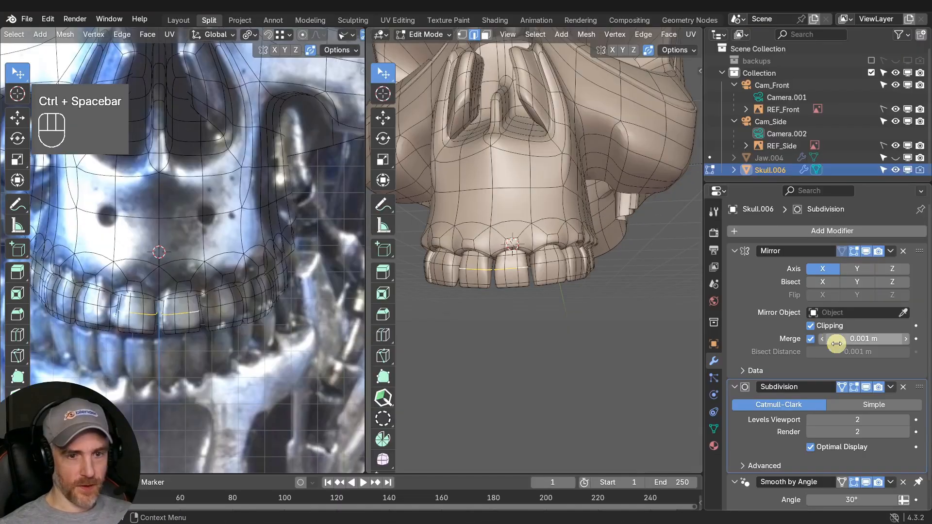
pyautogui.scroll(3, 539, 302)
pyautogui.press('g')
pyautogui.rightClick(557, 302)
# Select the central incisor's upper edge loop near the gum and scale it up.
pyautogui.moveTo(557, 302); pyautogui.dragTo(531, 327, button='middle')
pyautogui.scroll(2, 531, 318)
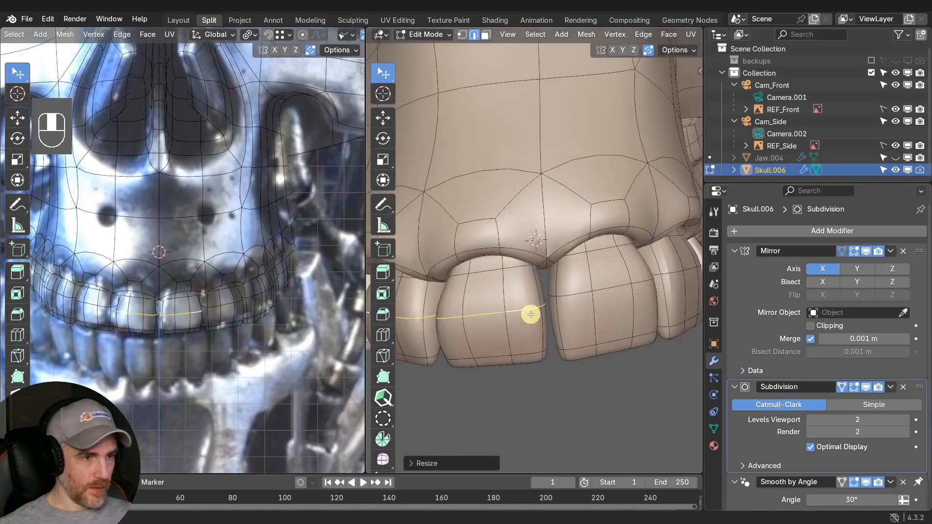
pyautogui.keyDown('alt'); pyautogui.click(529, 281); pyautogui.keyUp('alt')
pyautogui.press('s')
pyautogui.click(562, 300)
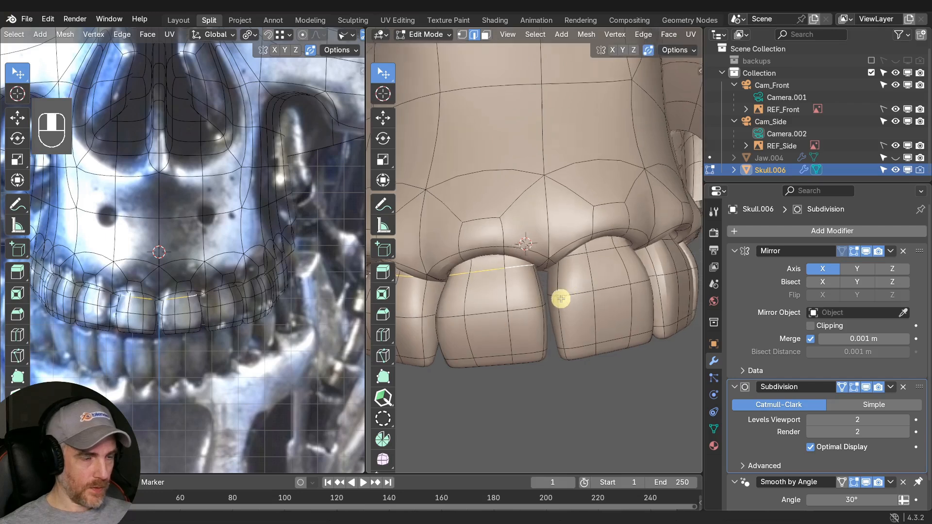
# Scale the central incisor's upper loop about 1.2 times using smooth proportional editing with a size of about 0.11.
pyautogui.scroll(-7, 560, 300)
pyautogui.scroll(6, 551, 202)
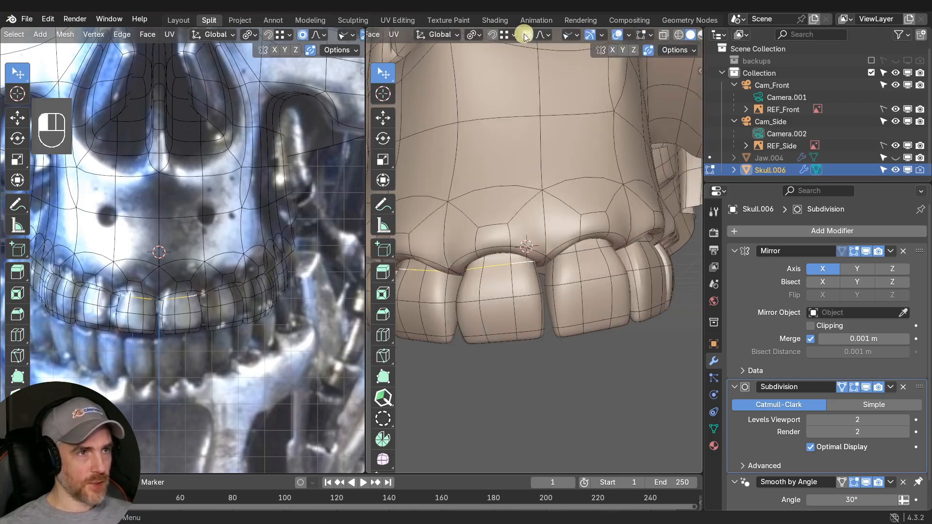
pyautogui.press('s')
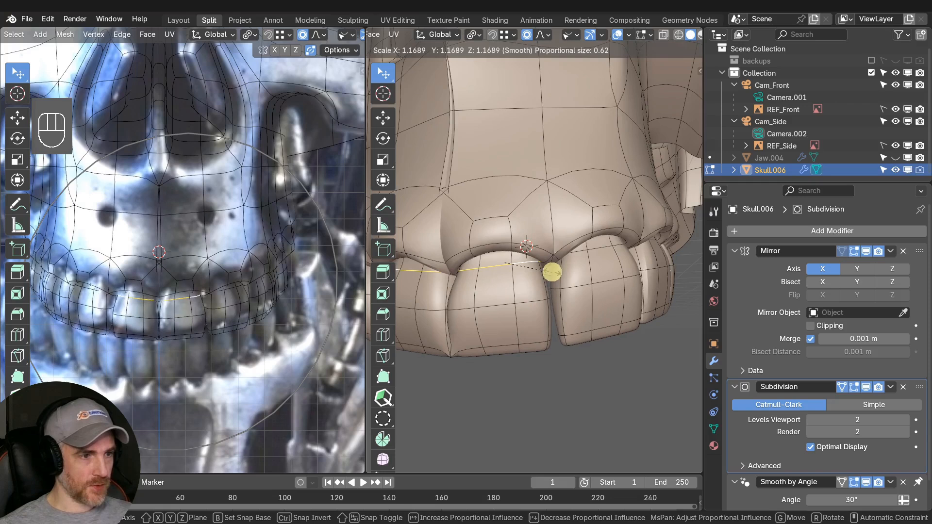
pyautogui.scroll(8, 552, 272)
pyautogui.scroll(4, 552, 272)
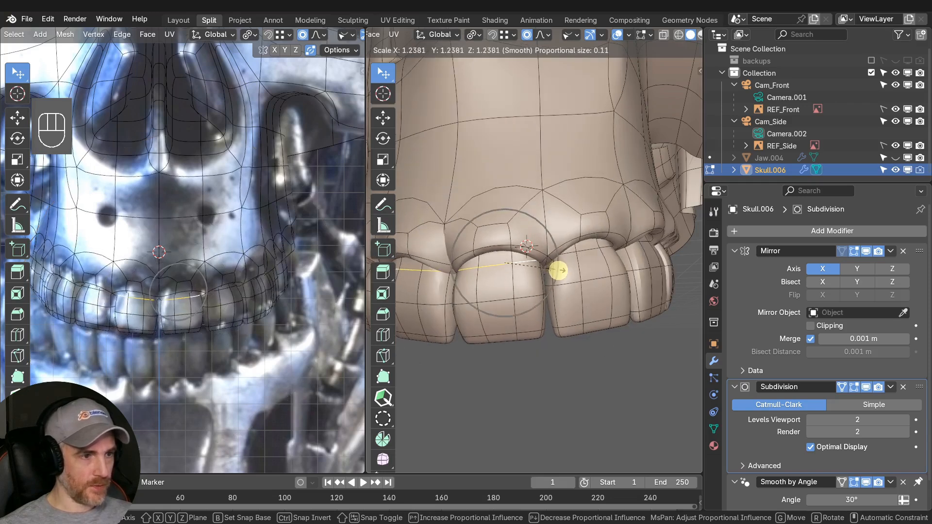
pyautogui.click(554, 270)
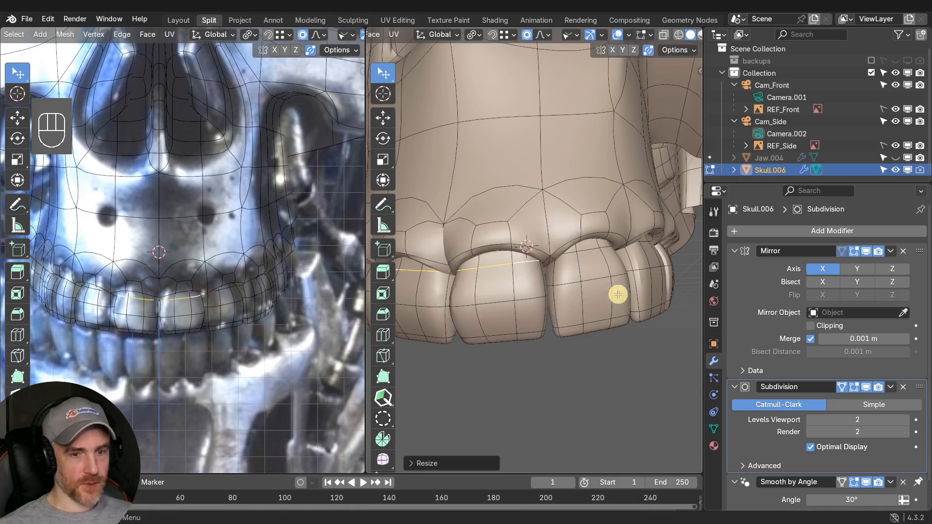
# Viewing from below, reposition the central incisor's edges and faces, finishing with proportional editing switched off.
pyautogui.moveTo(618, 294); pyautogui.dragTo(406, 293, button='middle')
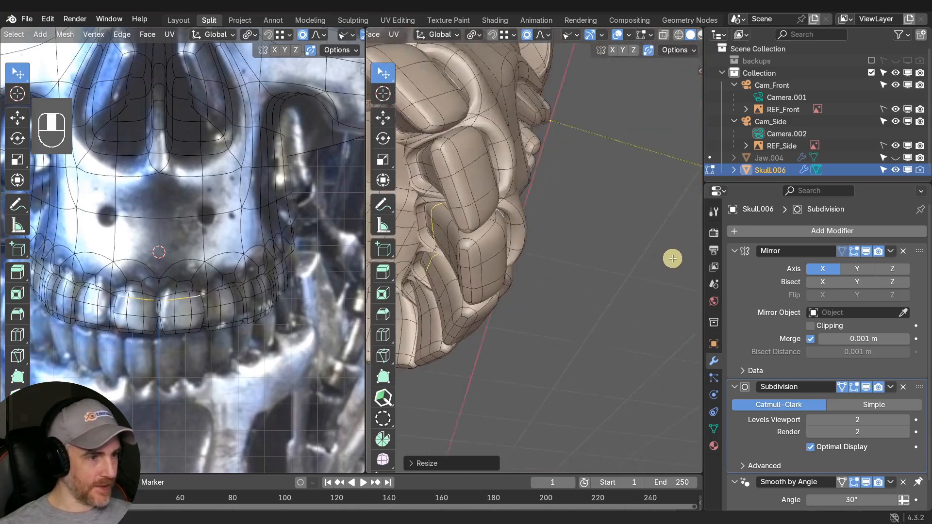
pyautogui.press('g')
pyautogui.click(456, 321)
pyautogui.press('g')
pyautogui.moveTo(456, 320); pyautogui.dragTo(461, 361, button='middle')
pyautogui.press('o')
pyautogui.click(460, 341)
pyautogui.press('g')
pyautogui.click(480, 330)
# With the subdivision preview off, grow the selection over the central incisor's lower half, then move and rotate it.
pyautogui.press('q')
pyautogui.press('ctrl+KP_Add')
pyautogui.press('ctrl+KP_Add')
pyautogui.moveTo(461, 360); pyautogui.dragTo(535, 278, button='middle')
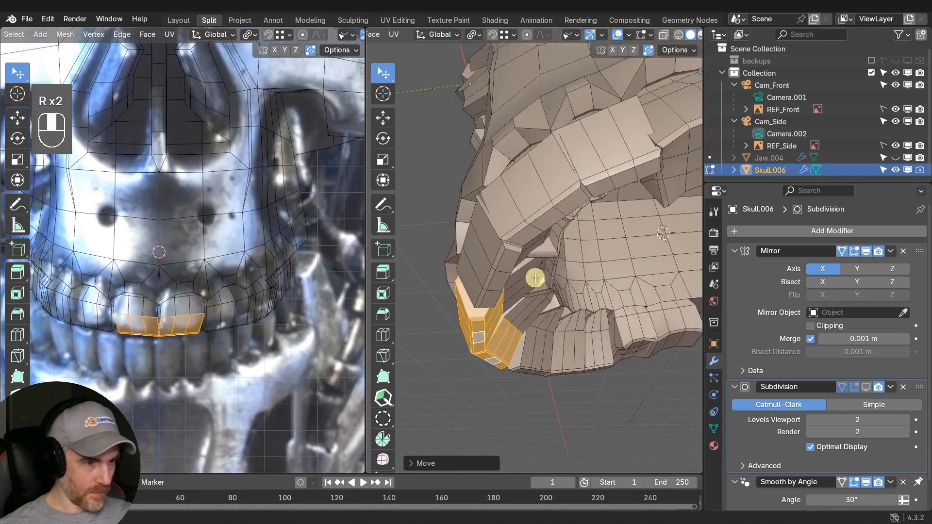
pyautogui.moveTo(628, 352); pyautogui.dragTo(595, 333, button='middle')
pyautogui.press('g')
pyautogui.press('r')
pyautogui.click(509, 364)
# Select the lateral incisor's biting-edge faces, move them, and scale the tooth with proportional editing on.
pyautogui.click(534, 365)
pyautogui.press('ctrl+KP_Add')
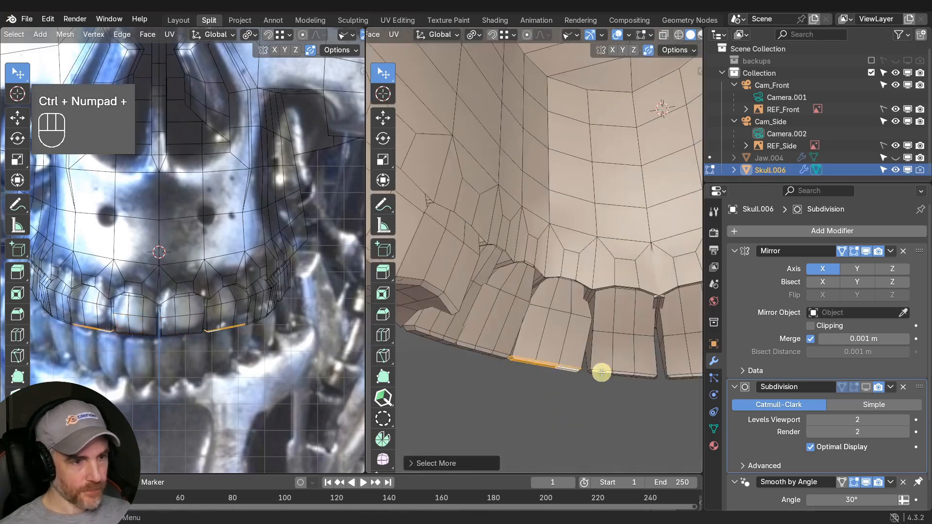
pyautogui.press('g')
pyautogui.moveTo(602, 372); pyautogui.dragTo(531, 247, button='middle')
pyautogui.click(519, 302)
pyautogui.press('o')
pyautogui.press('s')
pyautogui.click(532, 302)
# Turn the subdivision preview back on and move the selected part of the tooth with an adjusted proportional editing radius.
pyautogui.press('q')
pyautogui.click(570, 287)
pyautogui.press('g')
pyautogui.scroll(-8, 549, 326)
pyautogui.scroll(8, 541, 271)
pyautogui.click(553, 270)
# Grow the selection on the tooth and scale it without proportional editing, checking the smooth result.
pyautogui.press('ctrl+KP_Add')
pyautogui.press('ctrl+KP_Add')
pyautogui.press('ctrl+KP_Add')
pyautogui.press('o')
pyautogui.press('s')
pyautogui.click(585, 311)
pyautogui.scroll(-5, 554, 299)
pyautogui.press('Tab')
pyautogui.press('Tab')
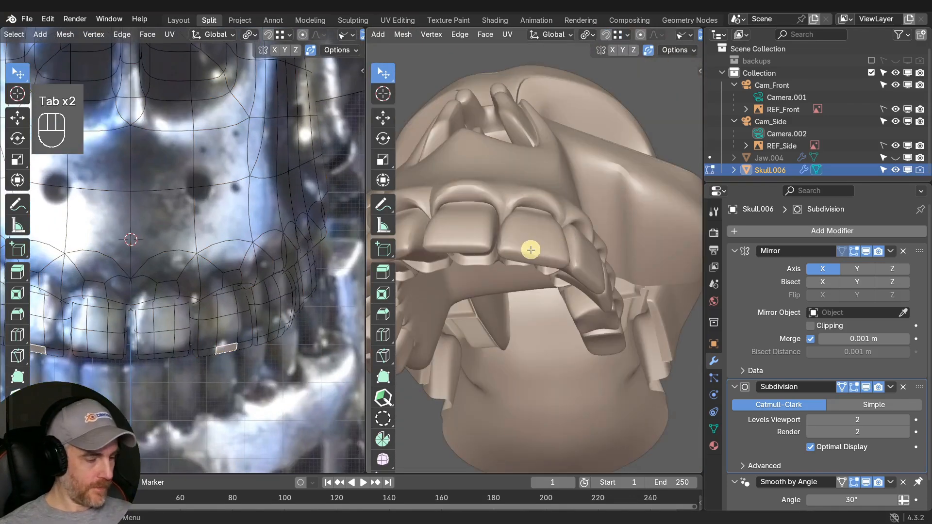
# Grow the selection along the lateral incisor's biting edge and raise it slightly in the front reference view.
pyautogui.press('ctrl+KP_Add')
pyautogui.moveTo(204, 369); pyautogui.dragTo(192, 387, button='middle')
pyautogui.press('KP_1')
pyautogui.moveTo(183, 358); pyautogui.dragTo(187, 348)
# Select the canine's biting-edge faces, grow the selection, and raise them slightly in the front reference view.
pyautogui.moveTo(534, 286); pyautogui.dragTo(510, 291, button='middle')
pyautogui.click(550, 295)
pyautogui.press('ctrl+KP_Add')
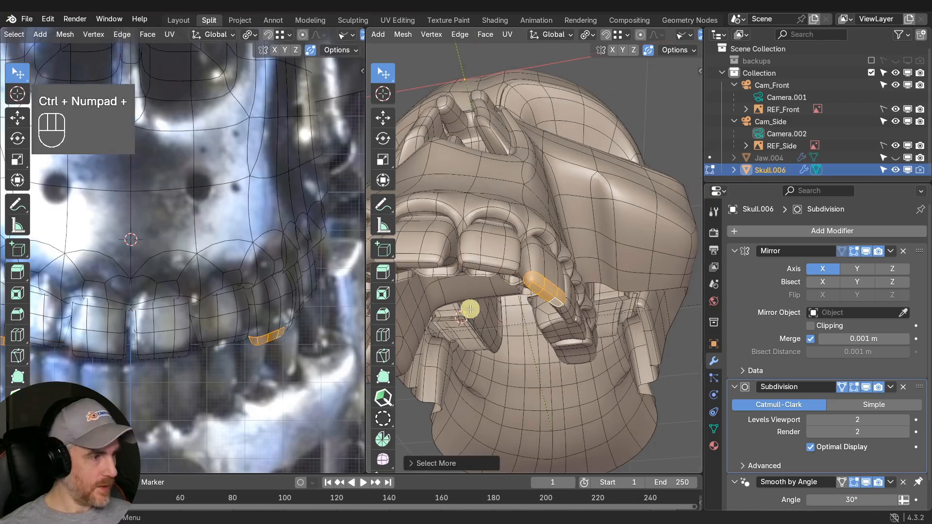
pyautogui.moveTo(266, 335); pyautogui.dragTo(263, 326)
# Move the selected geometry on the side teeth, then select and reposition a path of biting-edge faces.
pyautogui.moveTo(558, 272); pyautogui.dragTo(505, 331, button='middle')
pyautogui.keyDown('ctrl'); pyautogui.click(553, 258); pyautogui.keyUp('ctrl')
pyautogui.press('g')
pyautogui.click(568, 268)
pyautogui.press('3')
pyautogui.keyDown('ctrl'); pyautogui.click(504, 332); pyautogui.keyUp('ctrl')
pyautogui.press('ctrl+KP_Add')
pyautogui.press('g')
pyautogui.click(313, 321)
# Circle-select the faces down one side of the tooth behind the canine and move them about 0.001 m.
pyautogui.press('c')
pyautogui.moveTo(491, 234); pyautogui.dragTo(491, 286)
pyautogui.press('g')
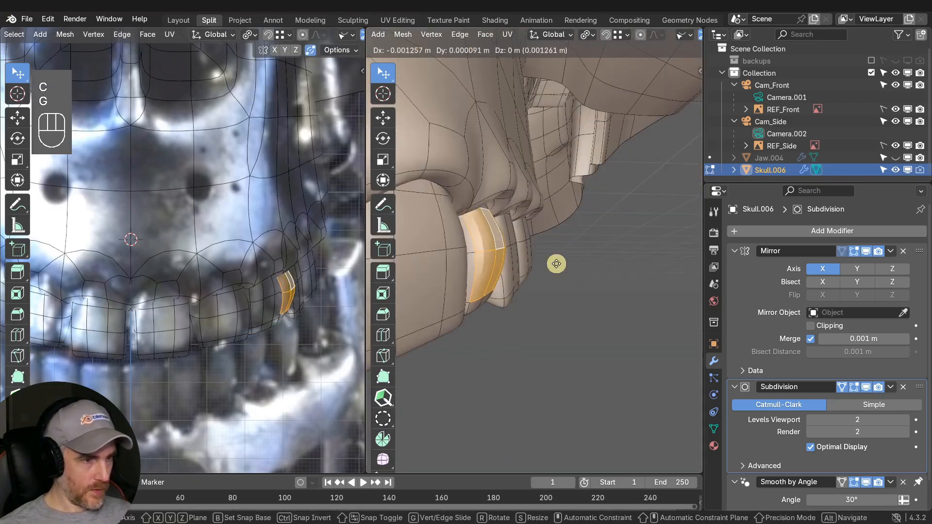
pyautogui.click(554, 265)
# Save the file and maximise the 3D viewport to review the teeth.
pyautogui.moveTo(490, 277)
pyautogui.mouseDown(button='middle')
pyautogui.moveTo(545, 290)
pyautogui.moveTo(480, 324)
pyautogui.moveTo(551, 314)
pyautogui.moveTo(481, 290)
pyautogui.mouseUp(button='middle')
pyautogui.scroll(-5, 545, 290)
pyautogui.hotkey('ctrl', 's')
pyautogui.scroll(2, 508, 270)
pyautogui.hotkey('ctrl', 'space')
pyautogui.scroll(-4, 510, 277)
pyautogui.press('q')
pyautogui.click(481, 248)
pyautogui.scroll(7, 504, 335)
pyautogui.hotkey('shift', 'alt', 'z')
# Select the row of biting-edge faces on a side tooth in wireframe and reposition them, working from the side view.
pyautogui.press('1')
pyautogui.press('2')
pyautogui.keyDown('alt'); pyautogui.click(504, 311); pyautogui.keyUp('alt')
pyautogui.scroll(-5, 482, 290)
pyautogui.press('KP_3')
pyautogui.hotkey('shift', 'z')
pyautogui.scroll(6, 512, 267)
pyautogui.moveTo(522, 331); pyautogui.dragTo(504, 310, button='middle')
pyautogui.press('3')
pyautogui.keyDown('ctrl'); pyautogui.click(537, 327); pyautogui.keyUp('ctrl')
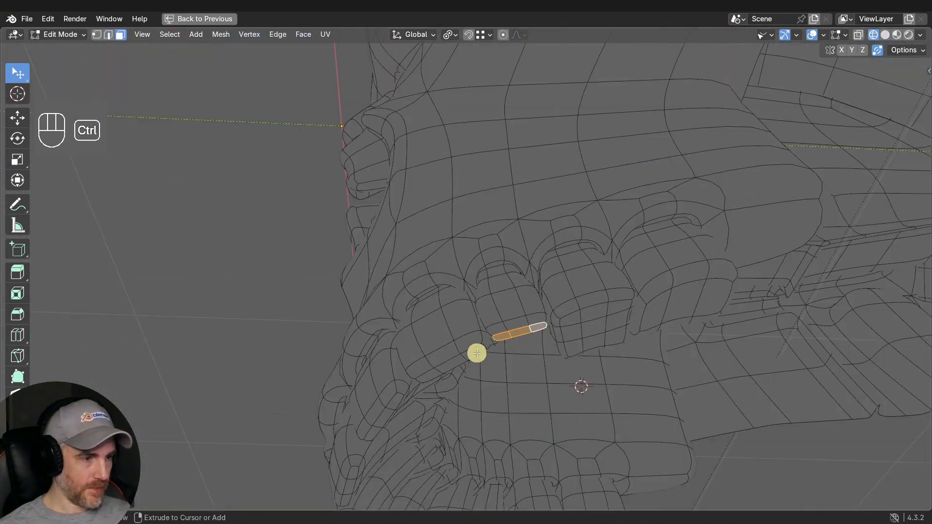
pyautogui.press('KP_3')
pyautogui.press('g')
pyautogui.click(524, 344)
pyautogui.press('g')
pyautogui.moveTo(525, 344)
pyautogui.mouseDown(button='middle')
pyautogui.moveTo(599, 291)
pyautogui.moveTo(516, 302)
pyautogui.mouseUp(button='middle')
pyautogui.click(599, 291)
pyautogui.hotkey('shift', 'z')
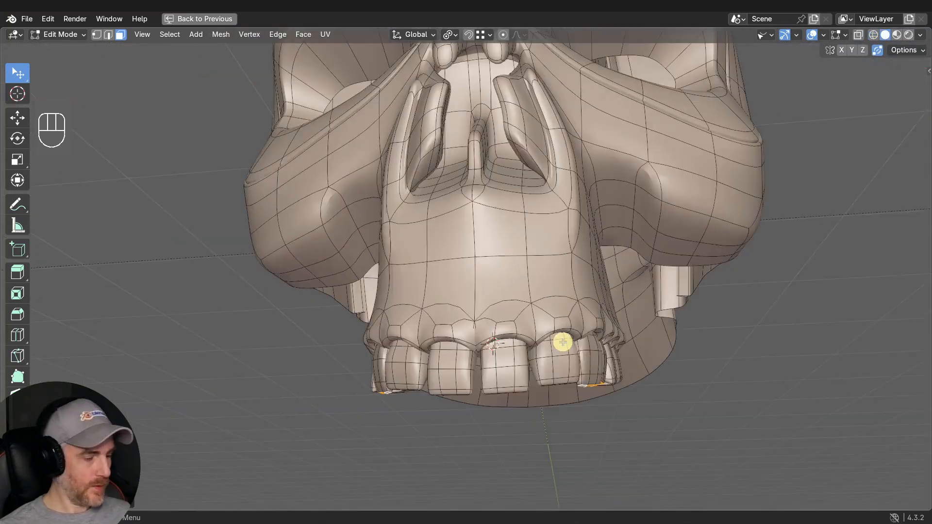
# Switch the viewport to material preview and examine how the projected texture falls on the upper teeth.
pyautogui.press('q')
pyautogui.click(551, 349)
pyautogui.moveTo(551, 349); pyautogui.dragTo(539, 281, button='middle')
pyautogui.moveTo(545, 229); pyautogui.dragTo(520, 364, button='middle')
pyautogui.scroll(-4, 514, 330)
pyautogui.scroll(3, 507, 320)
pyautogui.click(897, 35)
pyautogui.scroll(-4, 589, 231)
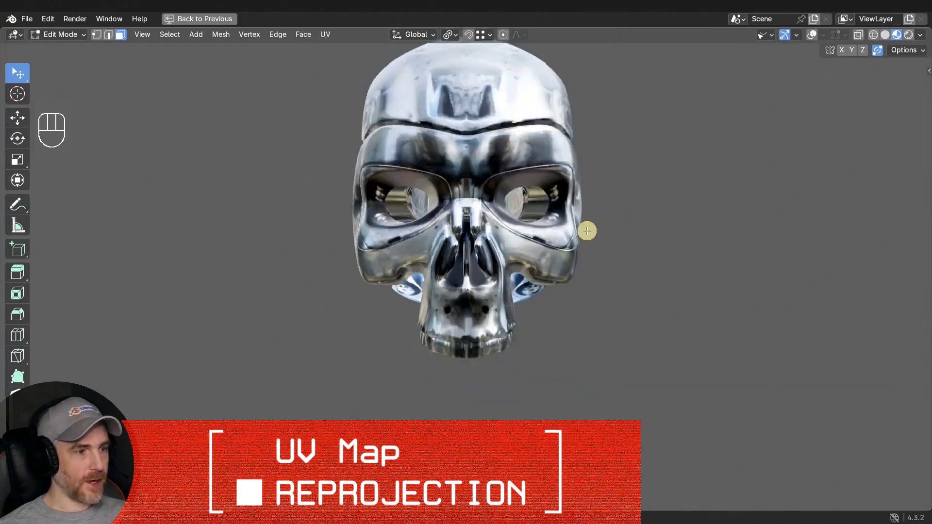
pyautogui.scroll(5, 507, 304)
pyautogui.moveTo(507, 304); pyautogui.dragTo(490, 399, button='middle')
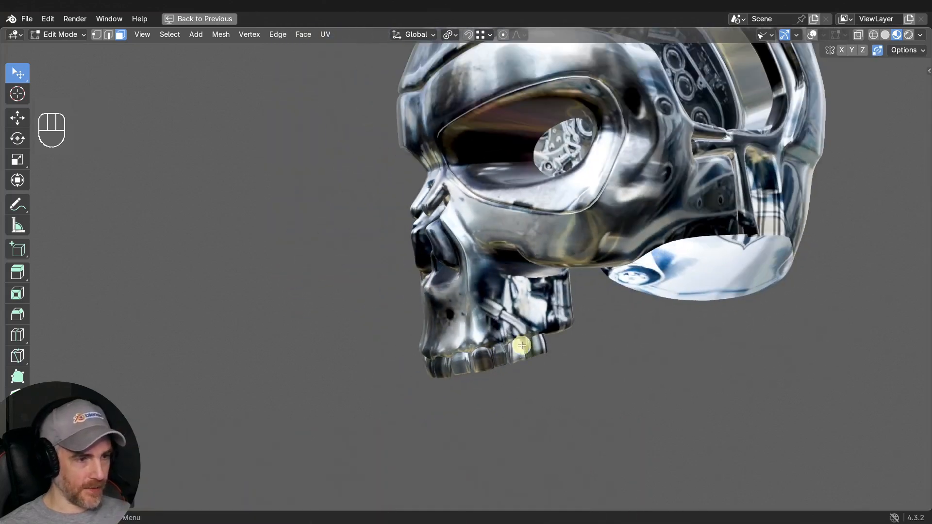
pyautogui.moveTo(521, 345); pyautogui.dragTo(459, 352, button='middle')
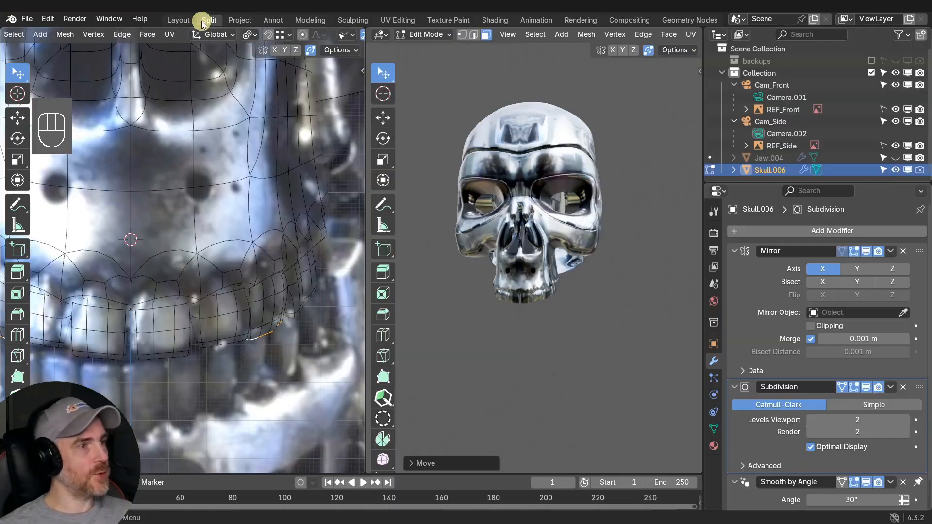
pyautogui.click(199, 18)
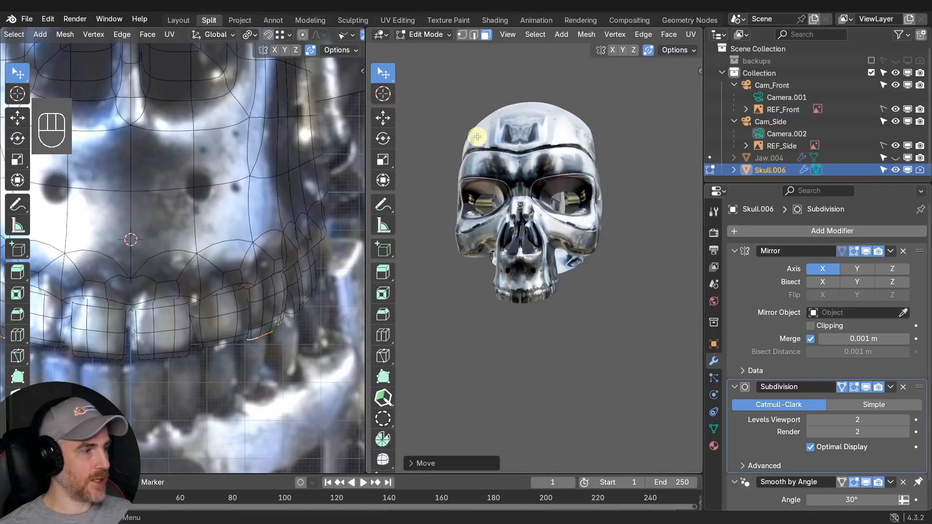
pyautogui.scroll(-4, 199, 279)
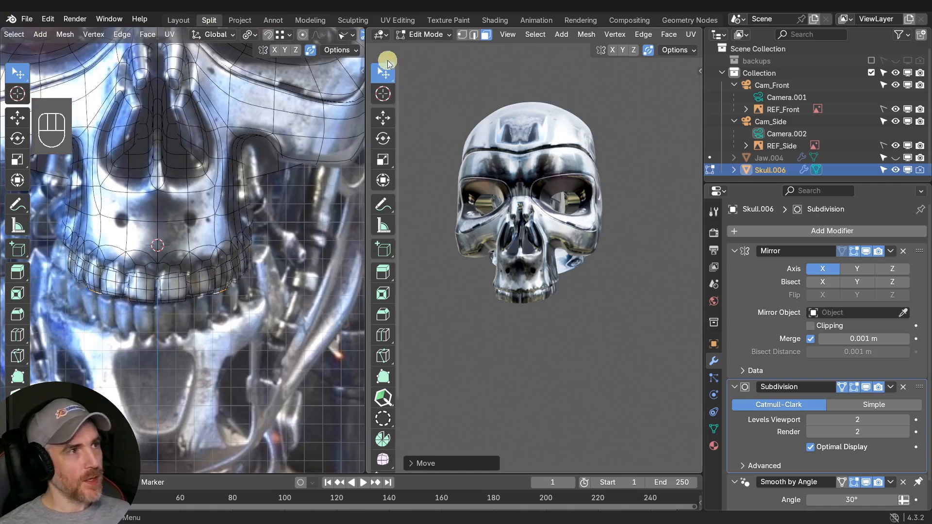
# Open the UV Editing workspace, look through Cam_Front, and make UV_Front the active UV map.
pyautogui.click(398, 20)
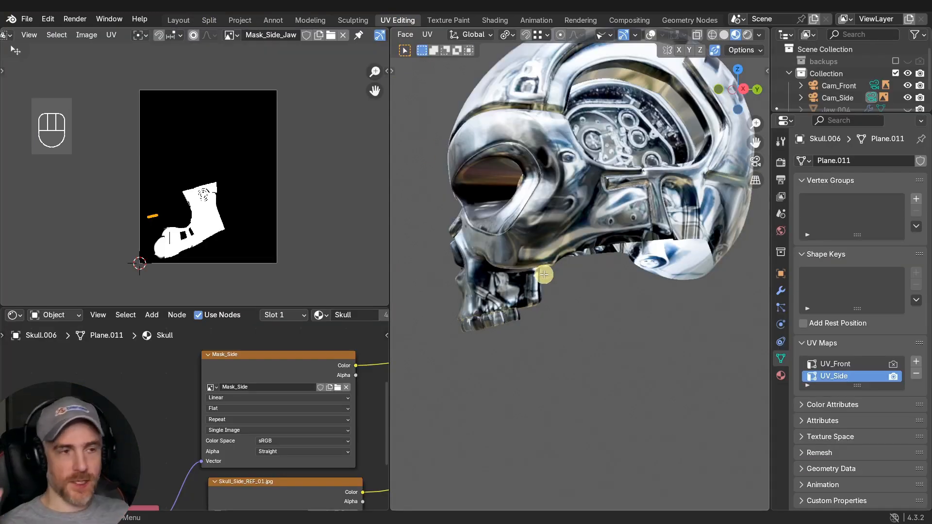
pyautogui.scroll(-2, 558, 277)
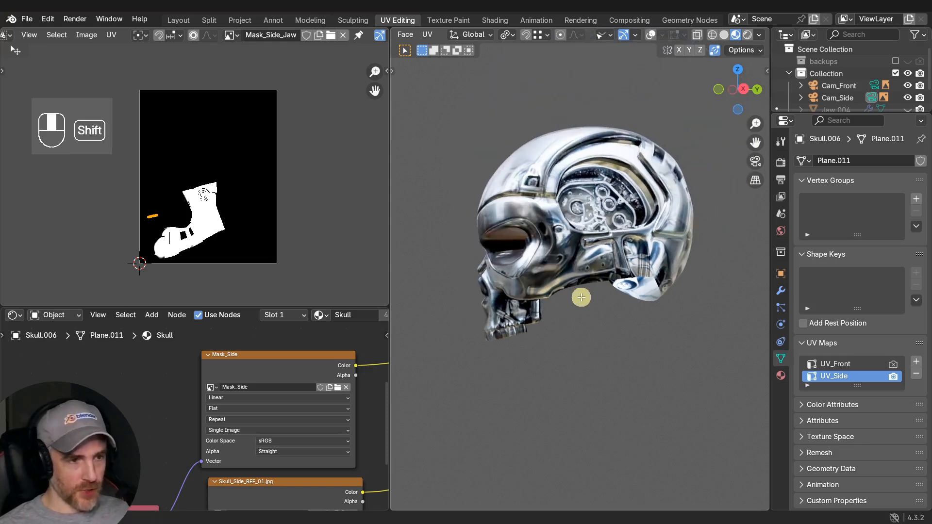
pyautogui.press('KP_0')
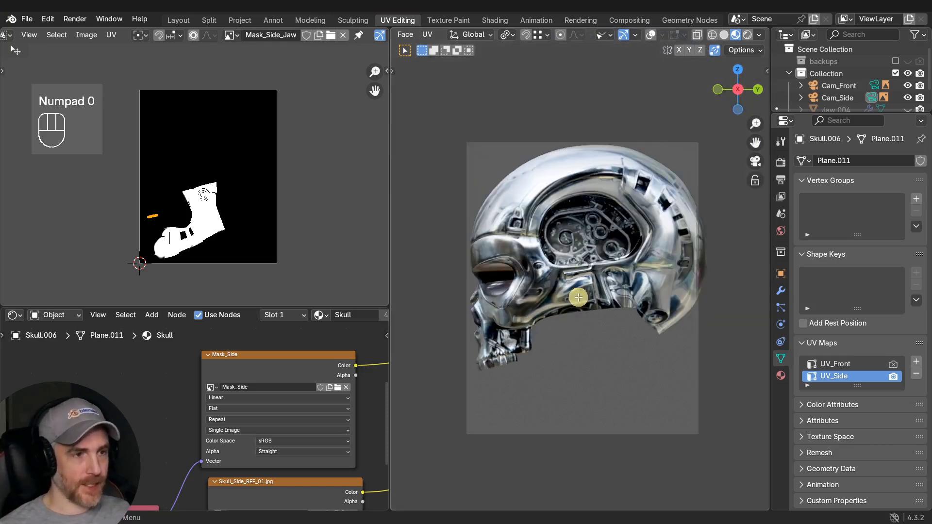
pyautogui.click(876, 84)
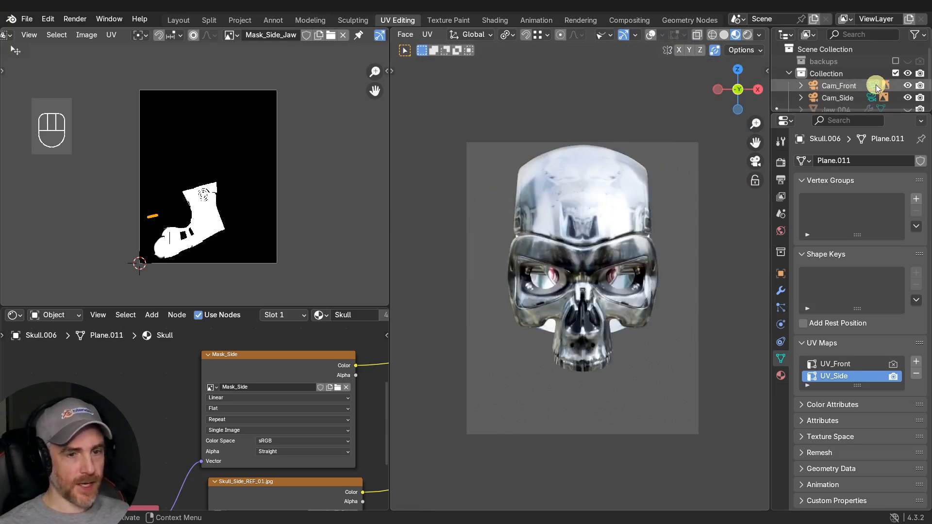
pyautogui.click(837, 365)
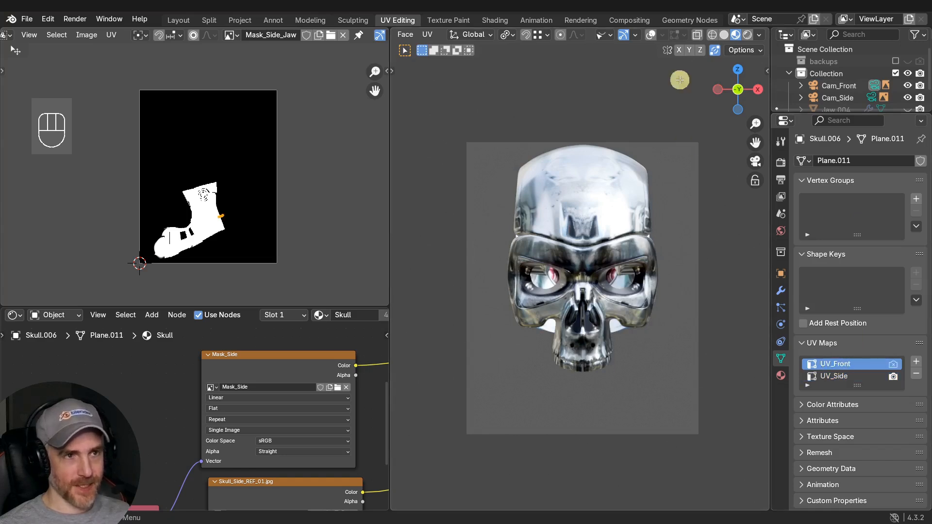
# Show the viewport overlays, select the whole skull mesh, and display Skull_Front_REF_01.jpg behind the UVs.
pyautogui.click(650, 35)
pyautogui.press('a')
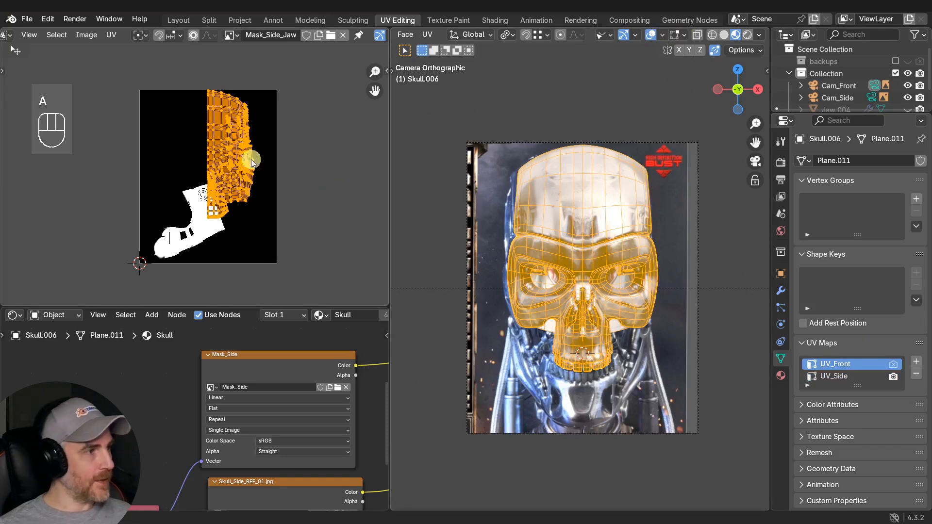
pyautogui.scroll(1, 232, 168)
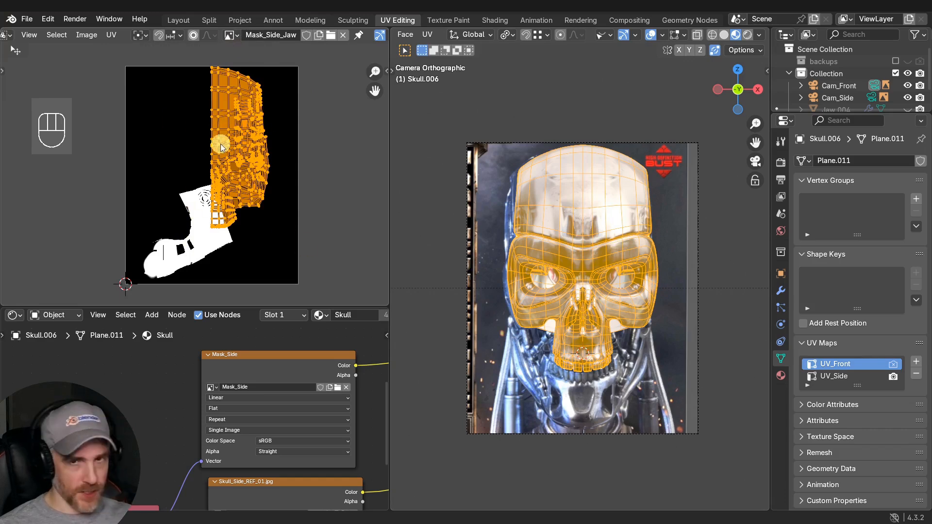
pyautogui.click(231, 35)
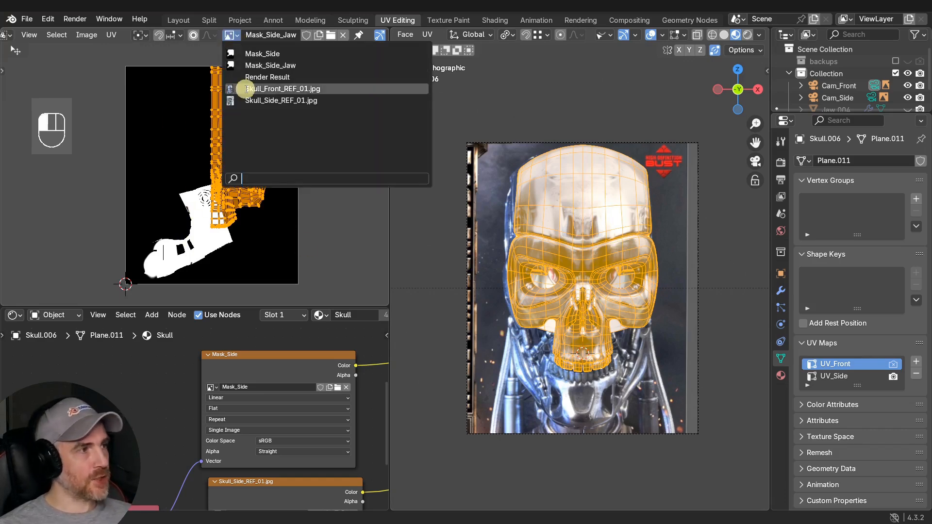
pyautogui.click(245, 89)
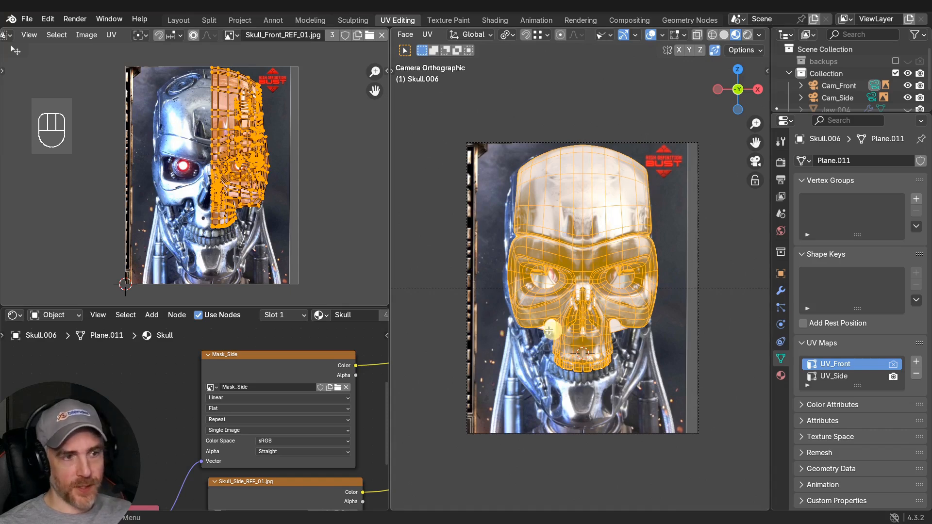
# Examine the Skull material's node tree and compare the UV_Side and UV_Front layouts against the front reference image.
pyautogui.scroll(-6, 160, 388)
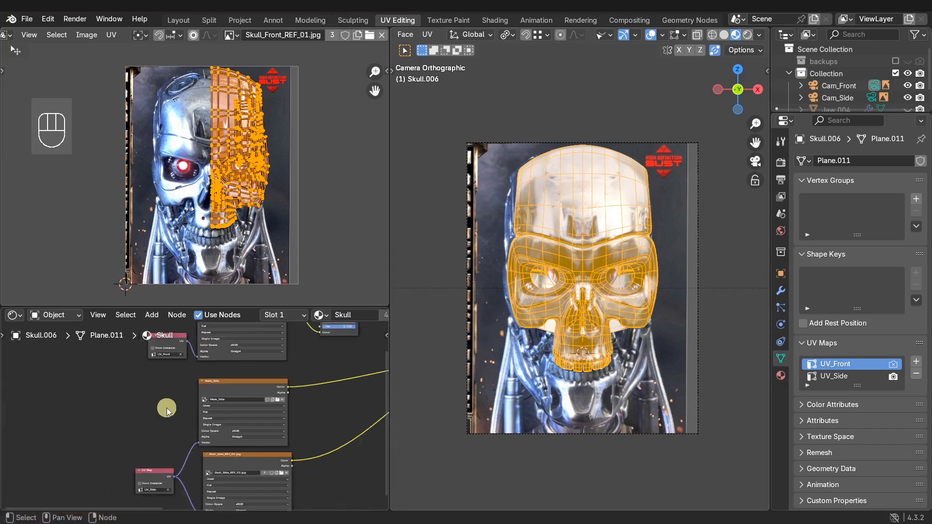
pyautogui.moveTo(271, 406); pyautogui.dragTo(132, 411, button='middle')
pyautogui.scroll(6, 306, 380)
pyautogui.moveTo(313, 380); pyautogui.dragTo(264, 421, button='middle')
pyautogui.scroll(1, 249, 436)
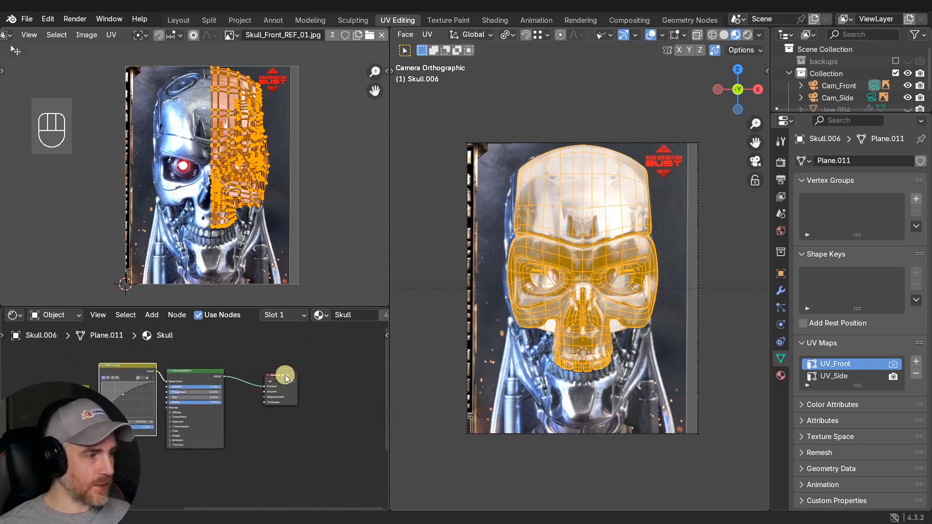
pyautogui.moveTo(286, 375); pyautogui.dragTo(282, 375)
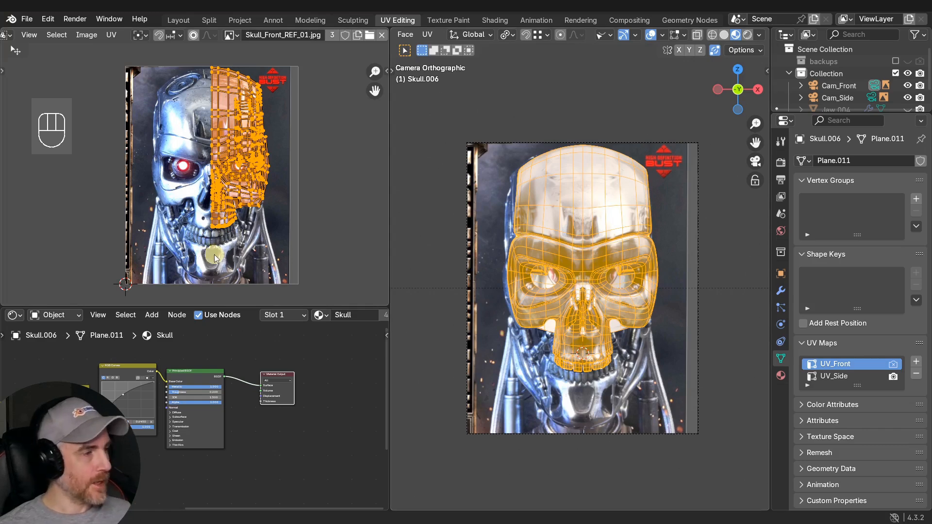
pyautogui.click(835, 377)
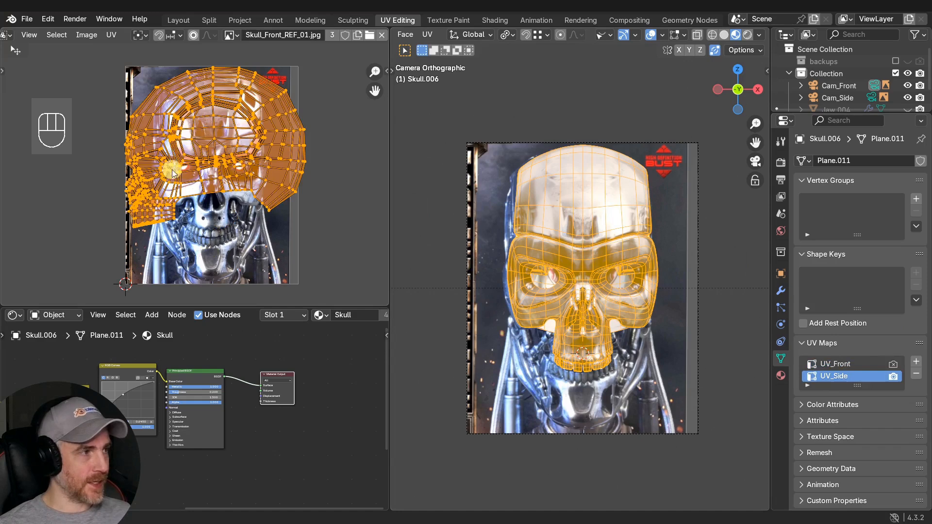
pyautogui.click(842, 364)
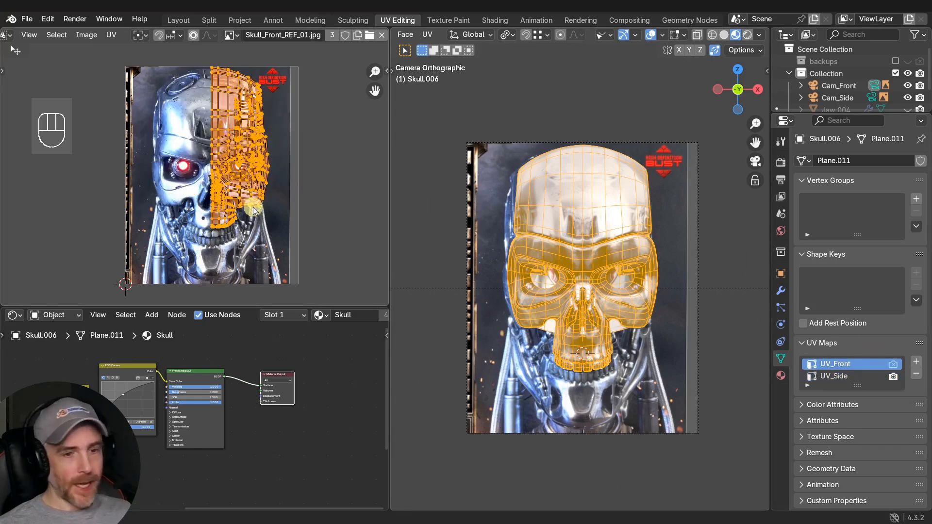
# Reproject the entire skull mesh into UV_Front with Project from View through the front camera.
pyautogui.scroll(4, 262, 152)
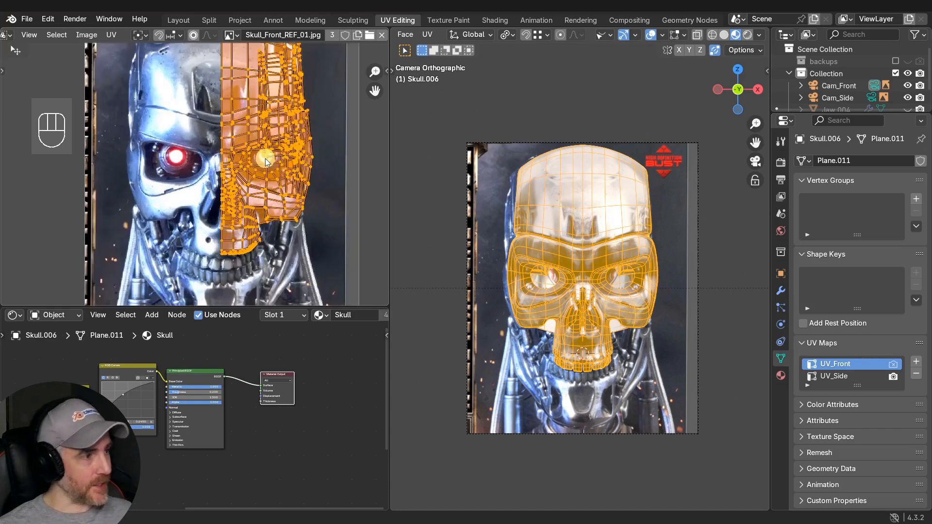
pyautogui.keyDown('shift'); pyautogui.moveTo(276, 193); pyautogui.dragTo(235, 105, button='middle'); pyautogui.keyUp('shift')
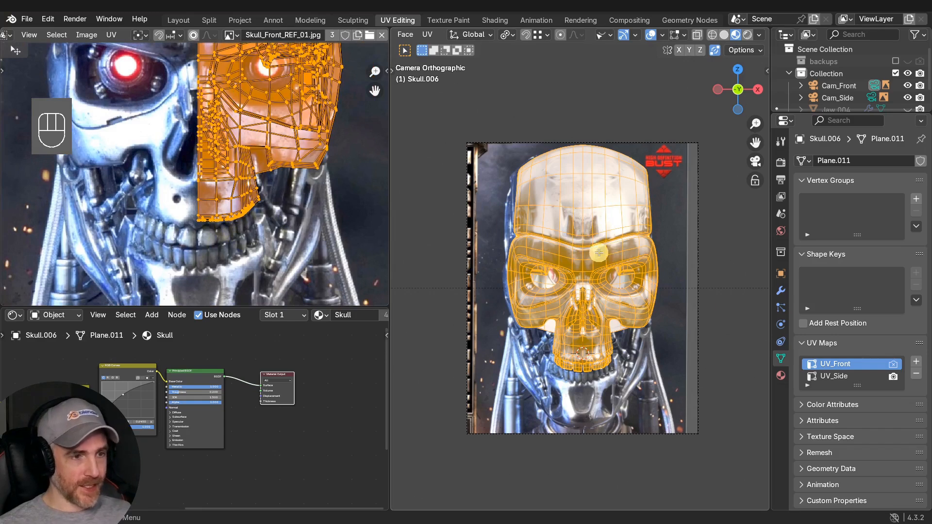
pyautogui.press('a')
pyautogui.press('u')
pyautogui.moveTo(594, 228)
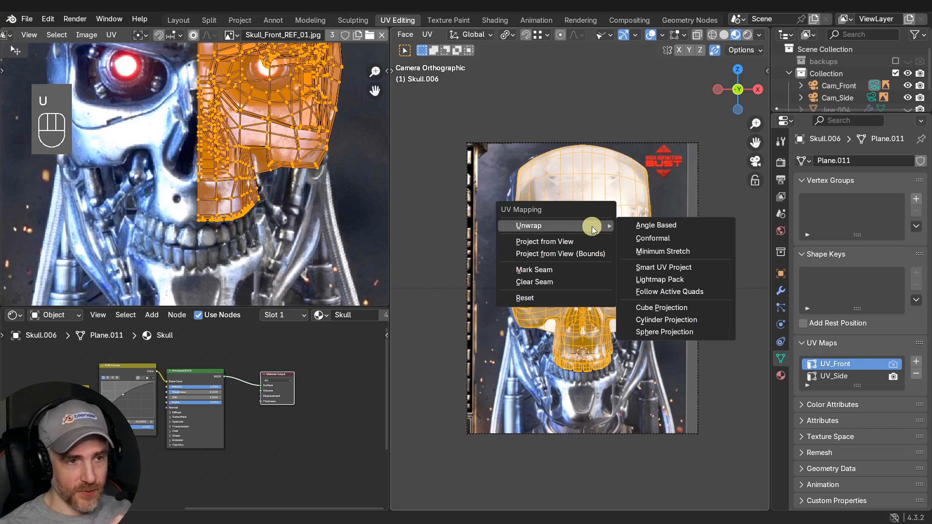
pyautogui.click(581, 244)
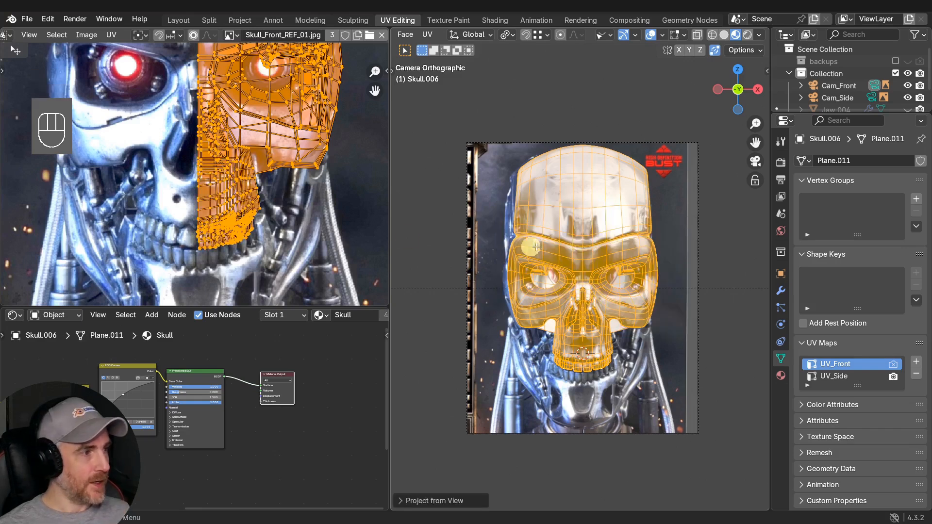
pyautogui.scroll(2, 221, 270)
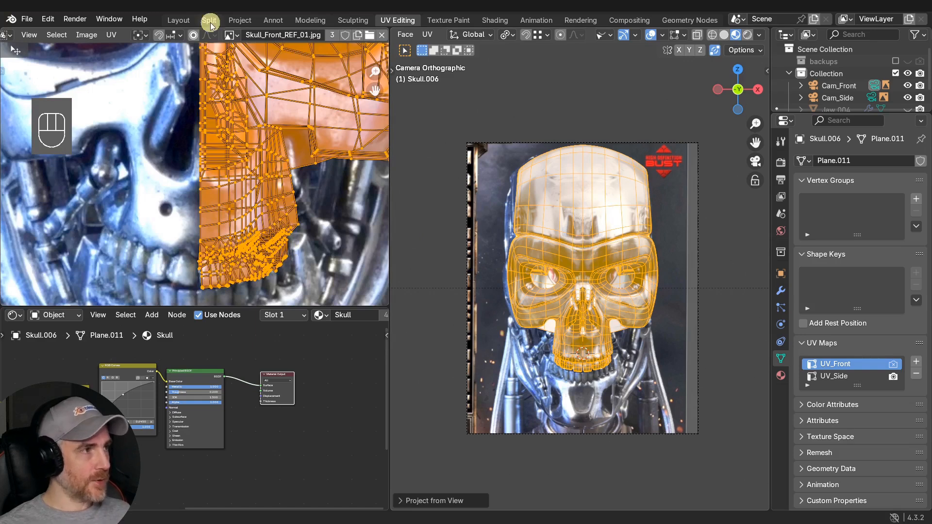
# Open the Project workspace and inspect the reprojected texture on the teeth and lower face.
pyautogui.click(240, 21)
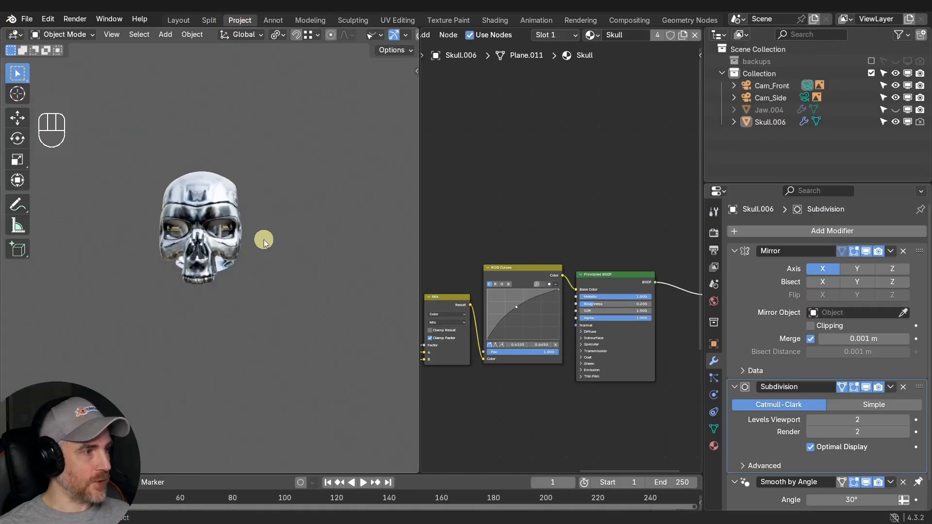
pyautogui.scroll(5, 255, 246)
pyautogui.moveTo(255, 246); pyautogui.dragTo(188, 366, button='middle')
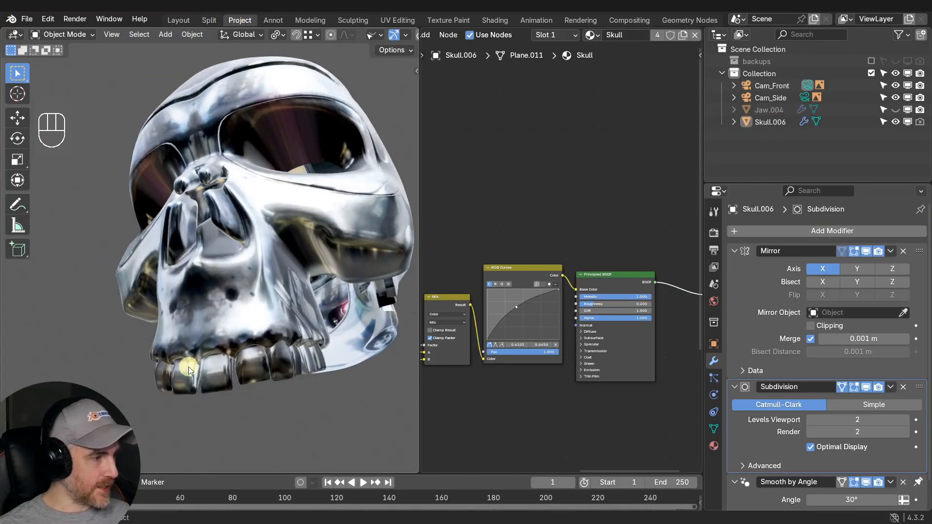
pyautogui.moveTo(292, 356); pyautogui.dragTo(265, 320, button='middle')
pyautogui.scroll(3, 254, 307)
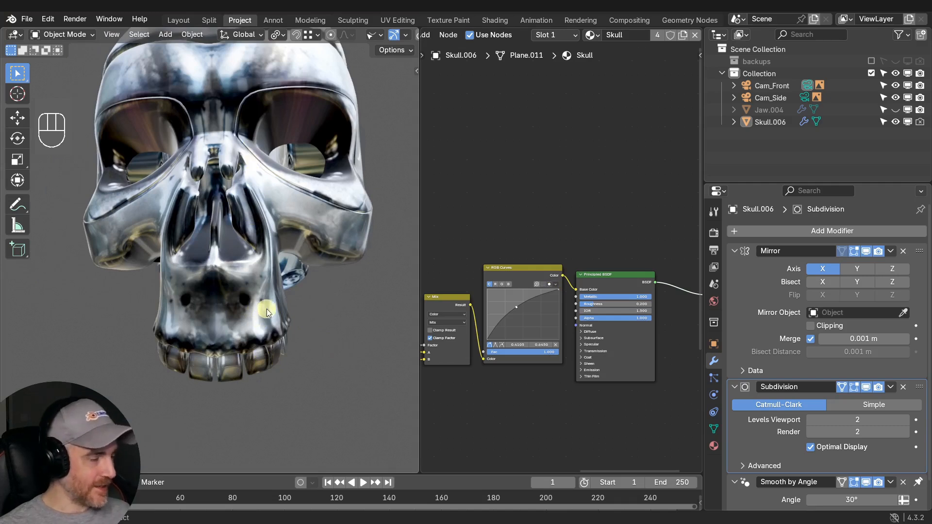
pyautogui.scroll(-5, 383, 33)
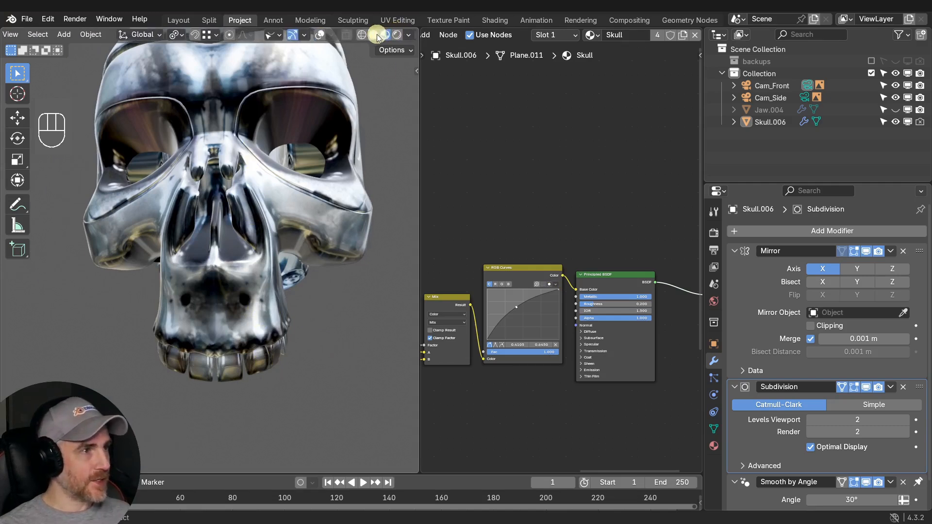
# Change the viewport to solid shading, enter Edit Mode on the skull, and turn off its subdivision preview.
pyautogui.click(376, 34)
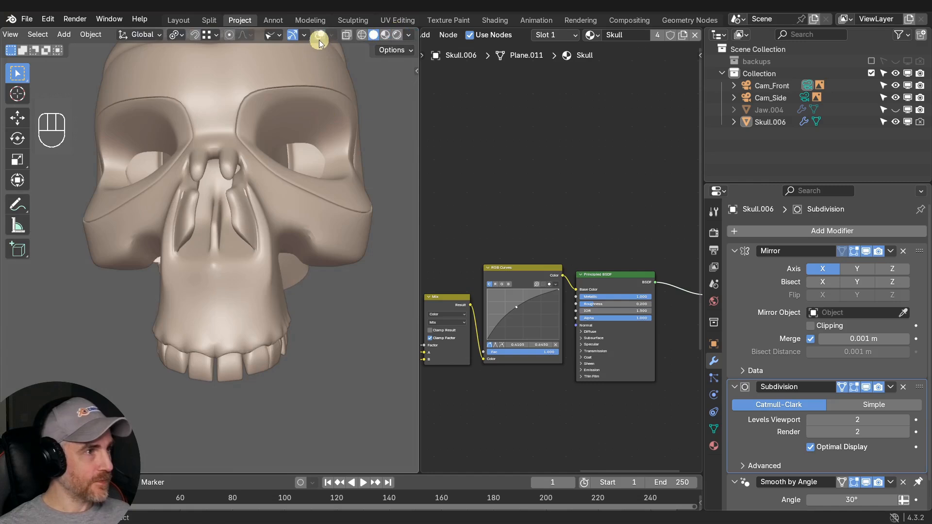
pyautogui.click(252, 281)
pyautogui.press('Tab')
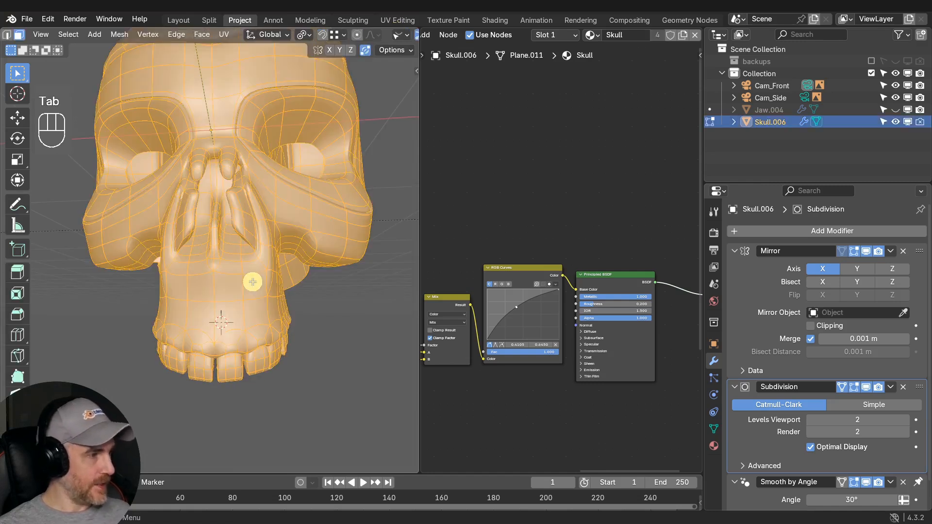
pyautogui.moveTo(245, 304); pyautogui.dragTo(254, 237, button='middle')
pyautogui.scroll(1, 263, 191)
pyautogui.press('q')
pyautogui.click(247, 250)
# Select the biting-edge faces along the undersides of the front upper teeth.
pyautogui.scroll(2, 250, 251)
pyautogui.moveTo(254, 204)
pyautogui.mouseDown(button='middle')
pyautogui.moveTo(250, 251)
pyautogui.moveTo(250, 208)
pyautogui.mouseUp(button='middle')
pyautogui.click(233, 174)
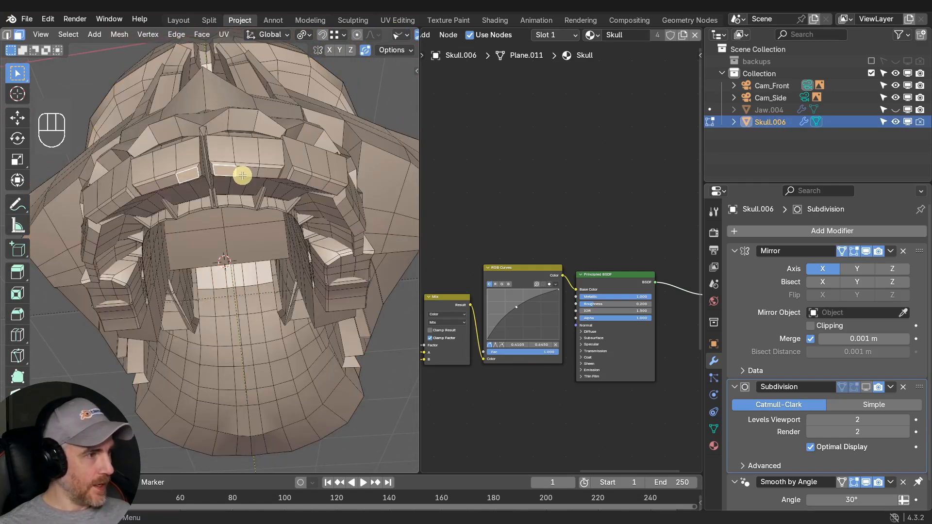
pyautogui.keyDown('ctrl'); pyautogui.click(265, 171); pyautogui.keyUp('ctrl')
pyautogui.moveTo(311, 183); pyautogui.dragTo(259, 189, button='middle')
pyautogui.moveTo(260, 188); pyautogui.dragTo(241, 166, button='middle')
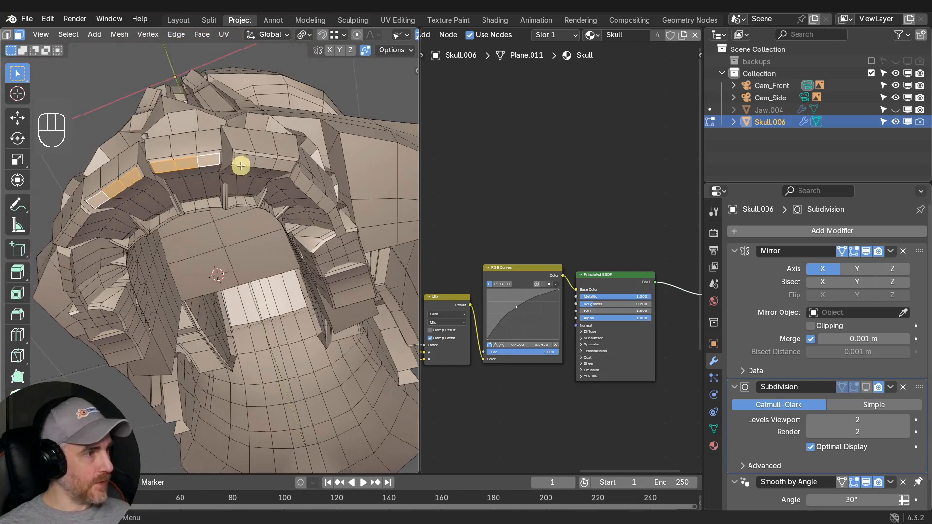
pyautogui.keyDown('shift'); pyautogui.click(252, 161); pyautogui.keyUp('shift')
pyautogui.keyDown('shift'); pyautogui.click(283, 163); pyautogui.keyUp('shift')
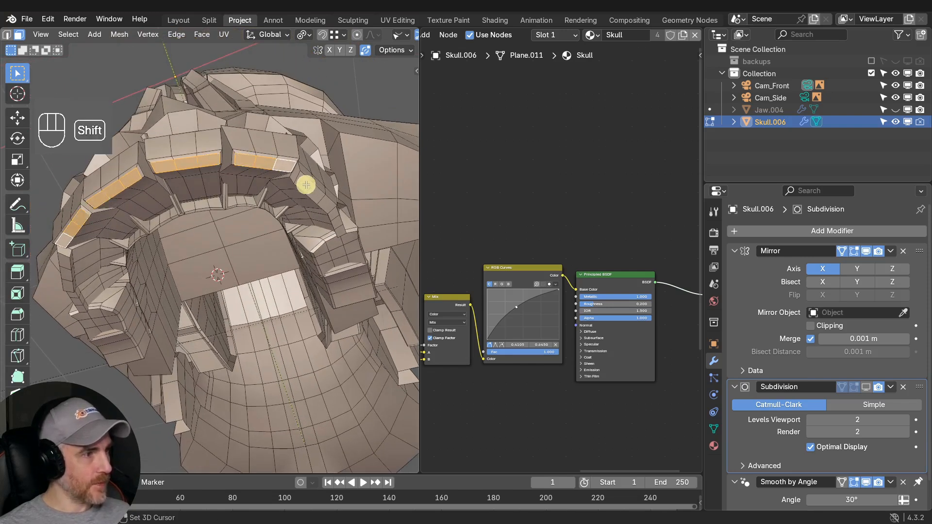
# Extend the selection to the biting-edge faces of the remaining side and back teeth, using Circle Select for the molars.
pyautogui.moveTo(322, 202); pyautogui.dragTo(198, 247, button='middle')
pyautogui.keyDown('shift'); pyautogui.click(189, 230); pyautogui.keyUp('shift')
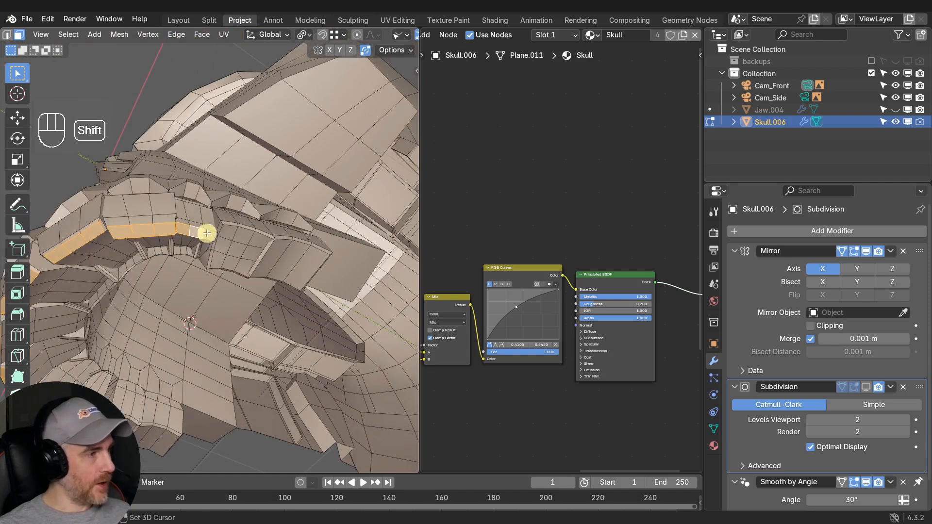
pyautogui.keyDown('shift'); pyautogui.click(211, 234); pyautogui.keyUp('shift')
pyautogui.press('c')
pyautogui.moveTo(239, 249); pyautogui.dragTo(293, 258)
pyautogui.rightClick(285, 247)
pyautogui.moveTo(285, 247)
pyautogui.mouseDown(button='middle')
pyautogui.moveTo(272, 346)
pyautogui.moveTo(266, 328)
pyautogui.moveTo(304, 289)
pyautogui.moveTo(319, 214)
pyautogui.moveTo(340, 187)
pyautogui.moveTo(329, 228)
pyautogui.mouseUp(button='middle')
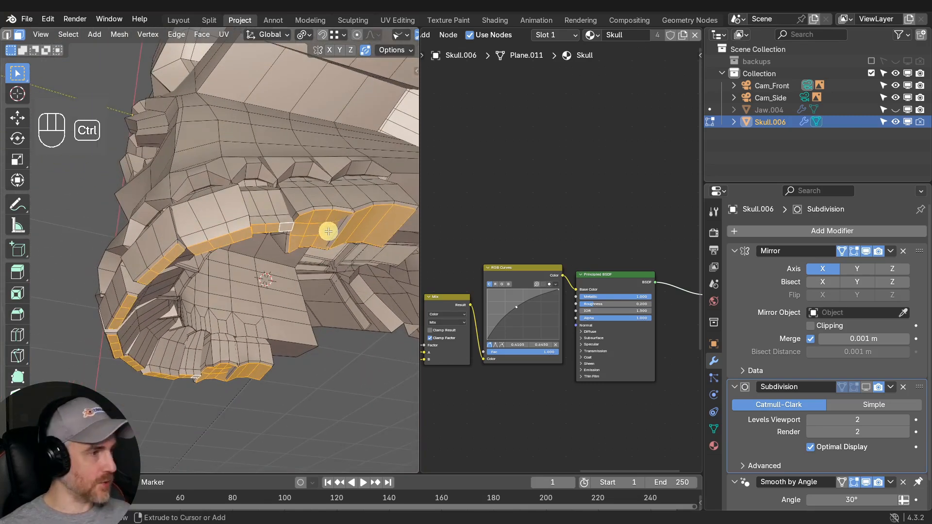
# Grow the face selection repeatedly until it covers the whole upper teeth up to the gum line.
pyautogui.press('ctrl+KP_Add')
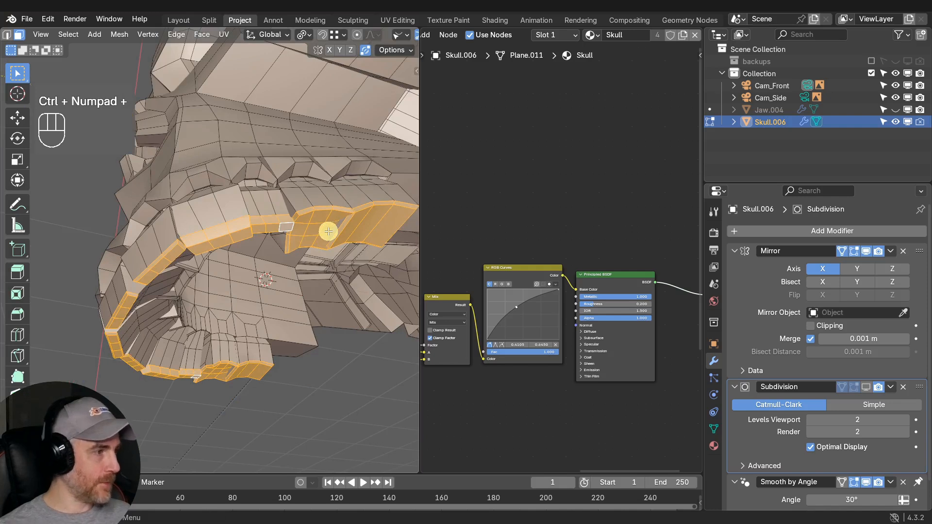
pyautogui.moveTo(327, 230); pyautogui.dragTo(334, 243, button='middle')
pyautogui.press('ctrl+KP_Add')
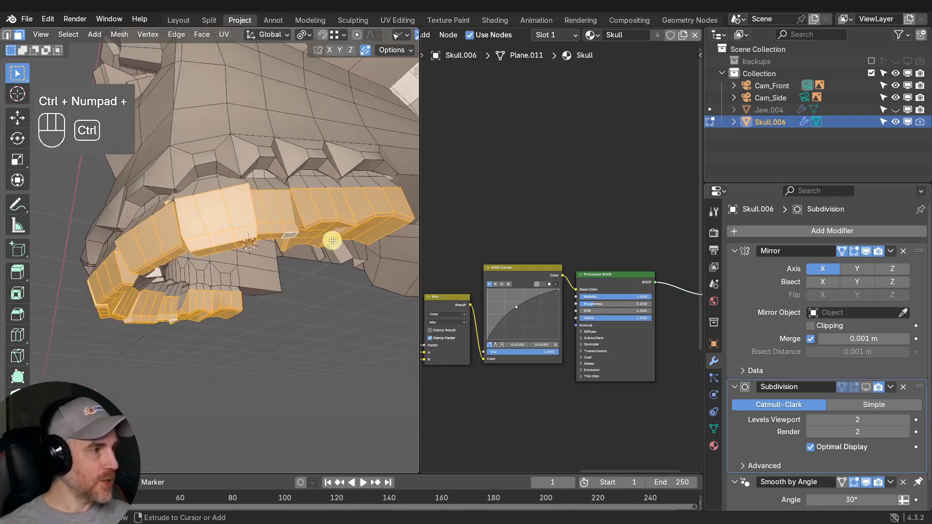
pyautogui.press('ctrl+KP_Add')
pyautogui.press('ctrl+KP_Add')
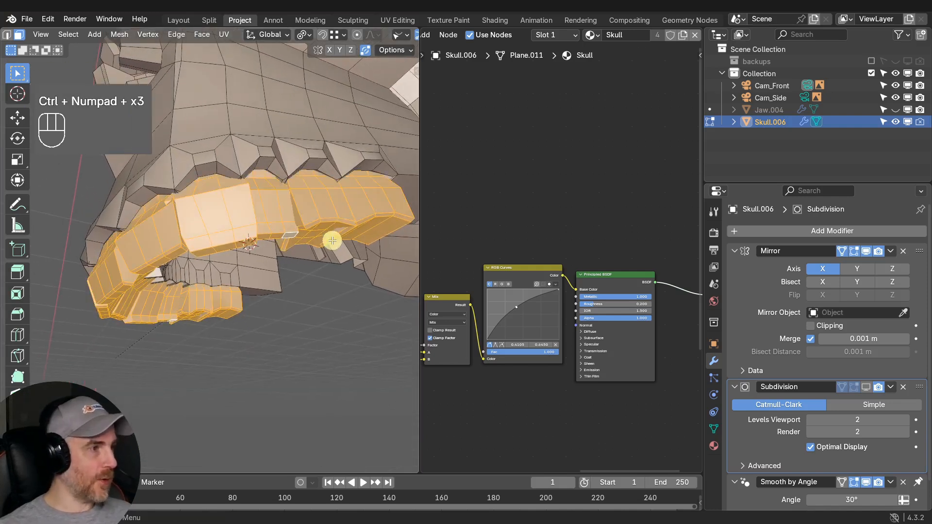
pyautogui.moveTo(304, 202); pyautogui.dragTo(153, 276, button='middle')
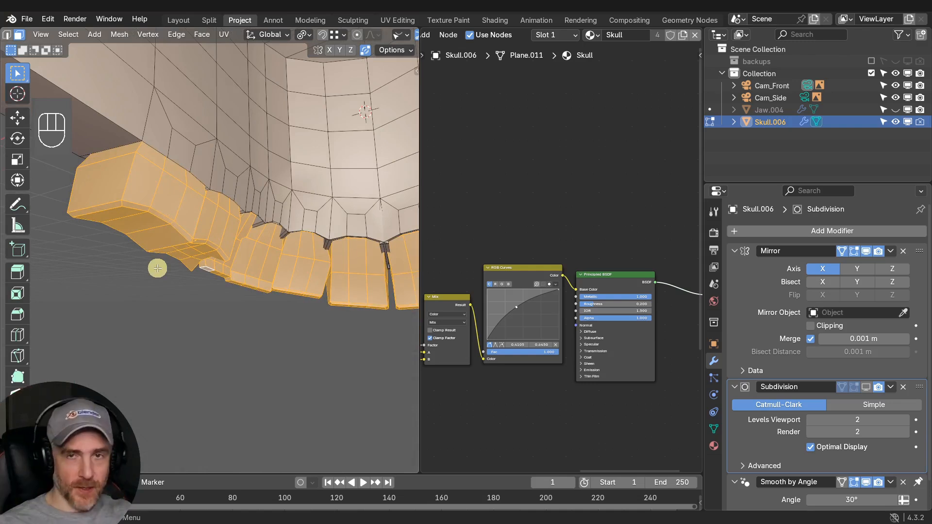
pyautogui.moveTo(165, 260); pyautogui.dragTo(308, 241, button='middle')
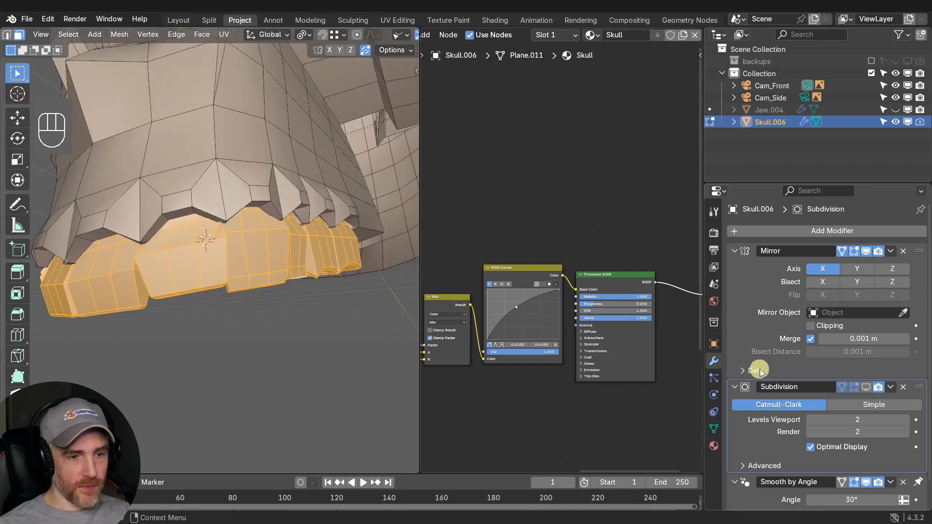
# Create a vertex group named Teeth, assign the selected teeth to it, and test its deselect and select functions.
pyautogui.click(714, 429)
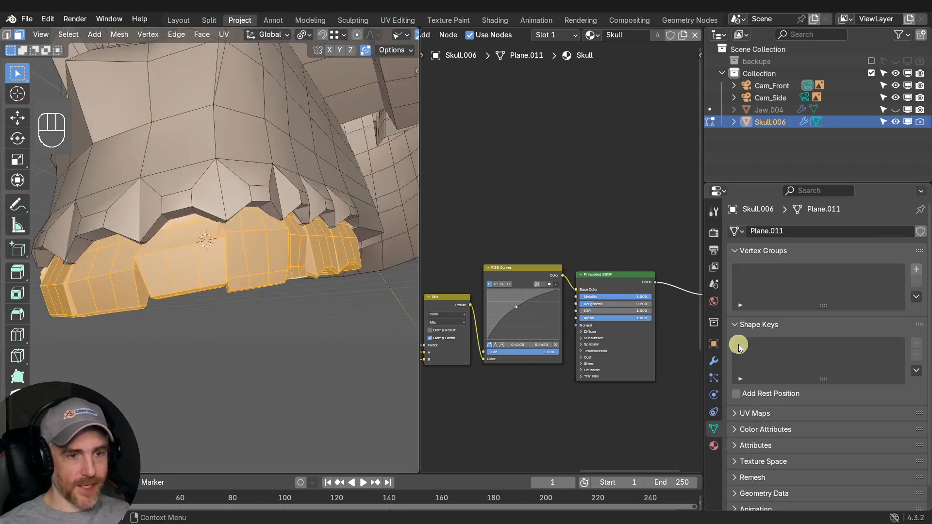
pyautogui.click(916, 269)
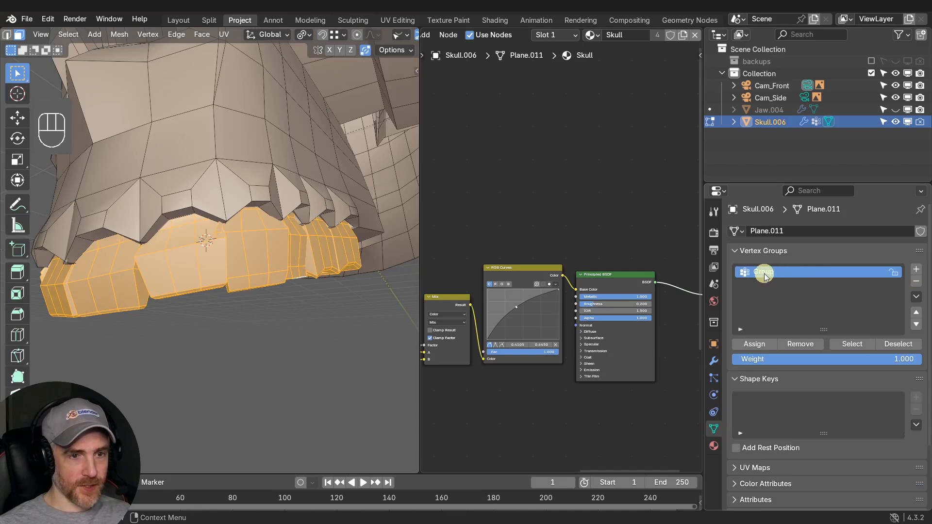
pyautogui.write('Teeth')
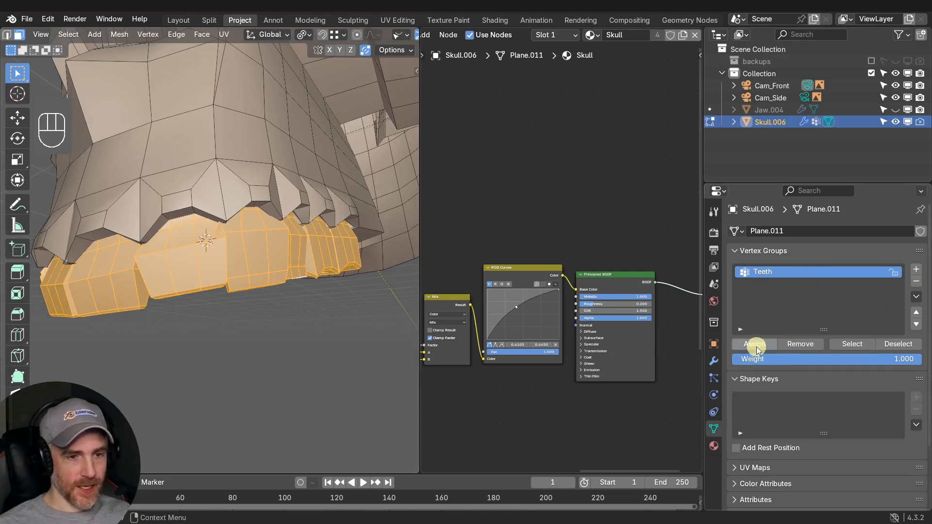
pyautogui.click(892, 345)
pyautogui.click(853, 344)
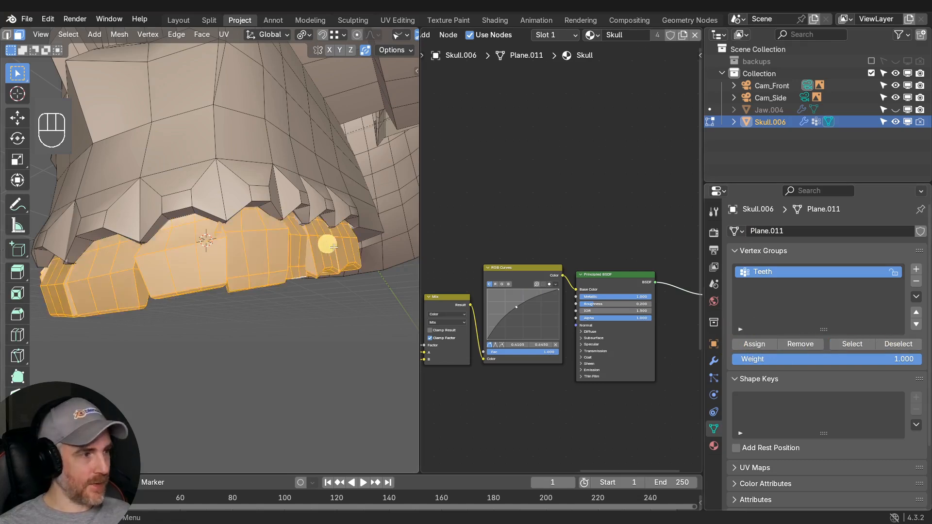
# Add a second material slot to the skull with a new material named Teeth.
pyautogui.click(713, 447)
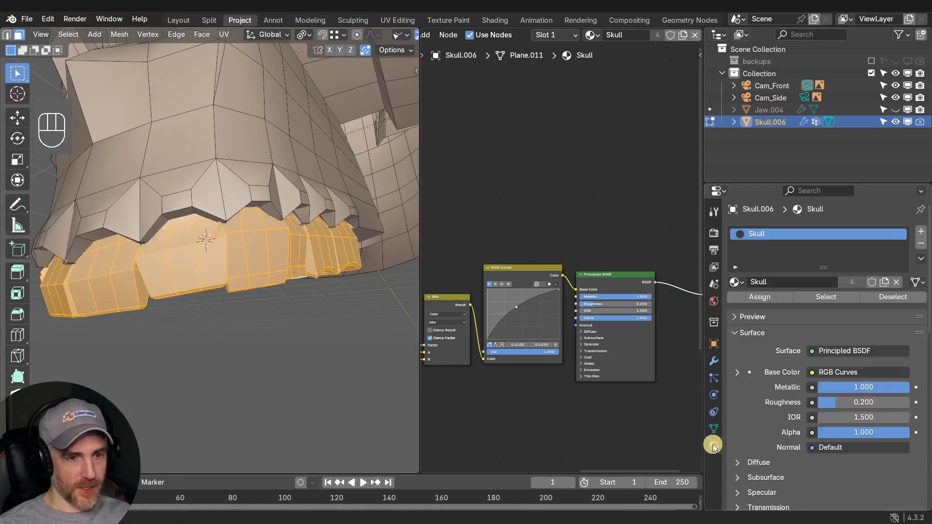
pyautogui.click(922, 235)
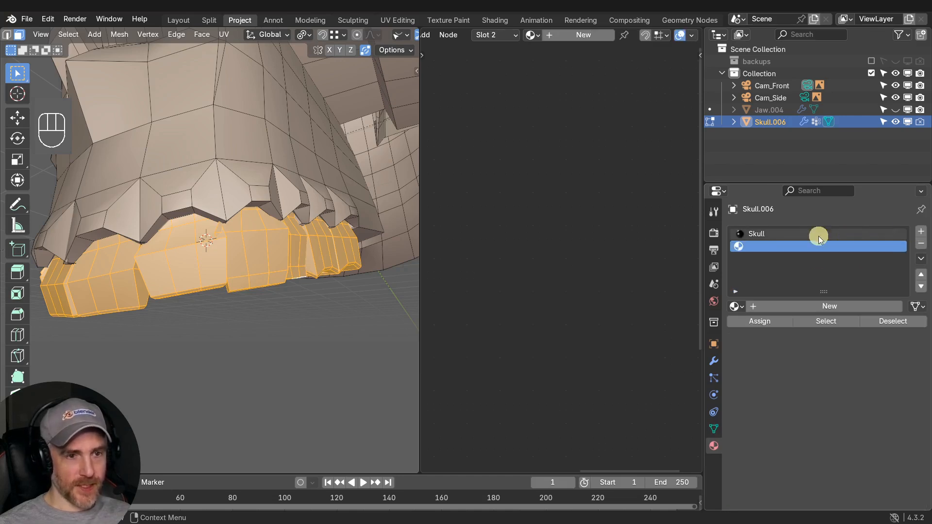
pyautogui.click(788, 311)
pyautogui.doubleClick(785, 309)
pyautogui.write('Te')
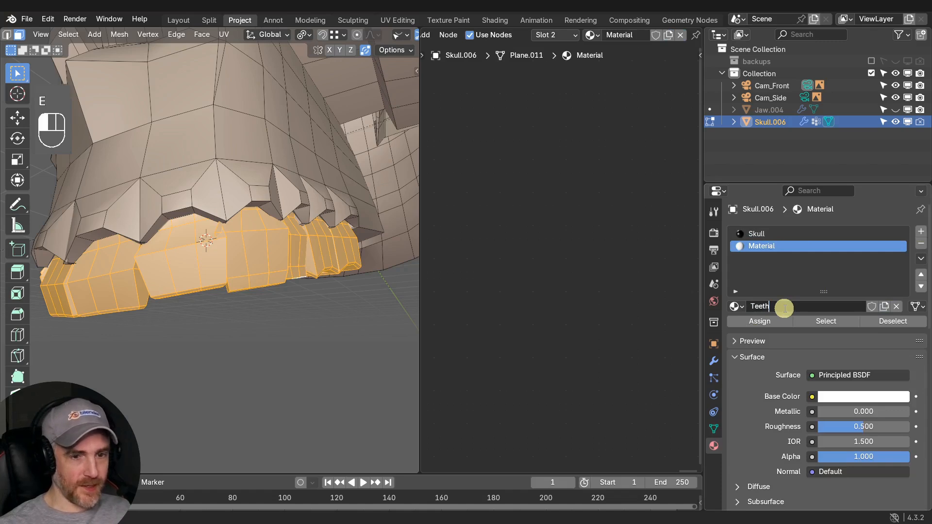
pyautogui.write('eth')
pyautogui.press('Return')
# Leave Edit Mode and turn the skull's realtime subdivision preview back on.
pyautogui.press('Tab')
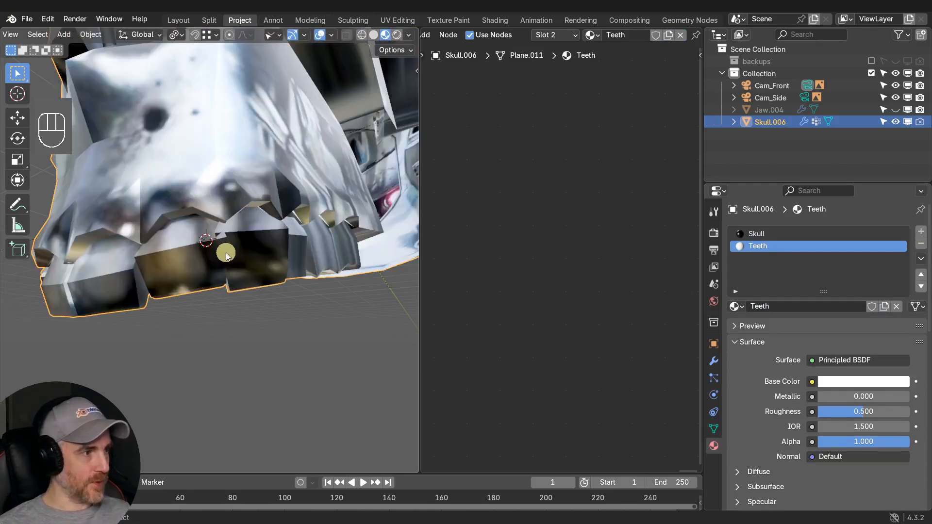
pyautogui.moveTo(226, 255)
pyautogui.mouseDown(button='middle')
pyautogui.moveTo(260, 219)
pyautogui.moveTo(252, 214)
pyautogui.moveTo(302, 242)
pyautogui.moveTo(218, 243)
pyautogui.moveTo(235, 277)
pyautogui.mouseUp(button='middle')
pyautogui.press('q')
pyautogui.click(263, 214)
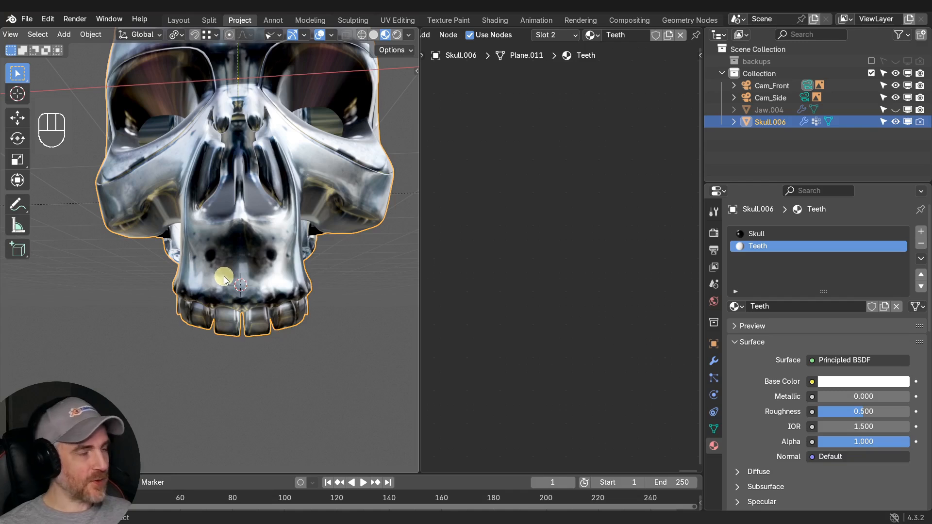
# Assign the Teeth material to the selected teeth faces in Edit Mode.
pyautogui.press('Tab')
pyautogui.moveTo(258, 314); pyautogui.dragTo(220, 323, button='middle')
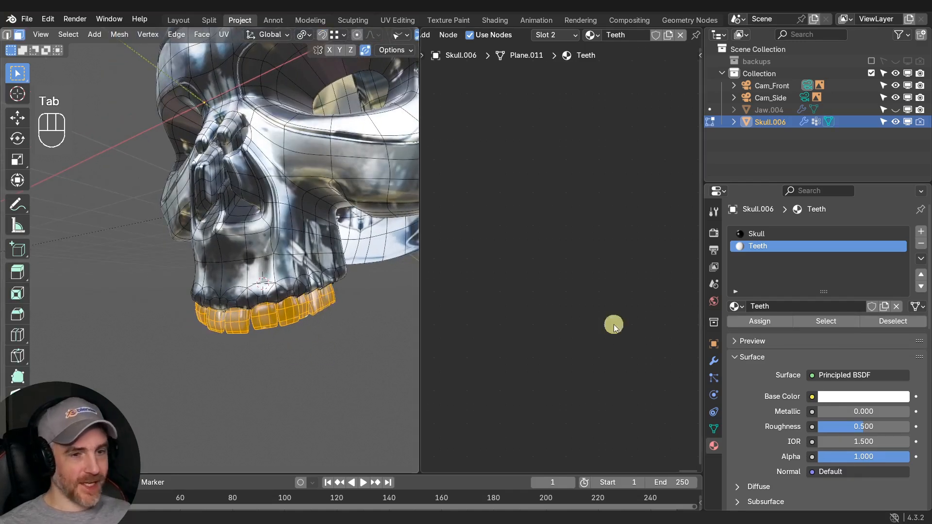
pyautogui.click(766, 326)
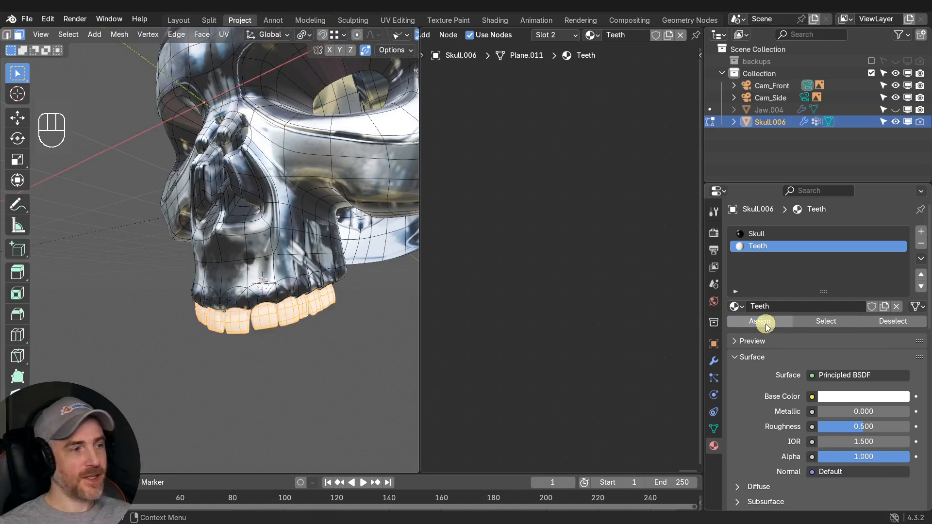
pyautogui.moveTo(302, 326); pyautogui.dragTo(335, 332, button='middle')
# Return to Object Mode, deselect the skull, and set the Teeth material's base color to cream, hex E7D2AC.
pyautogui.press('Tab')
pyautogui.scroll(-2, 325, 326)
pyautogui.moveTo(334, 332); pyautogui.dragTo(357, 334, button='middle')
pyautogui.click(376, 309)
pyautogui.scroll(-2, 376, 308)
pyautogui.scroll(3, 322, 324)
pyautogui.click(835, 383)
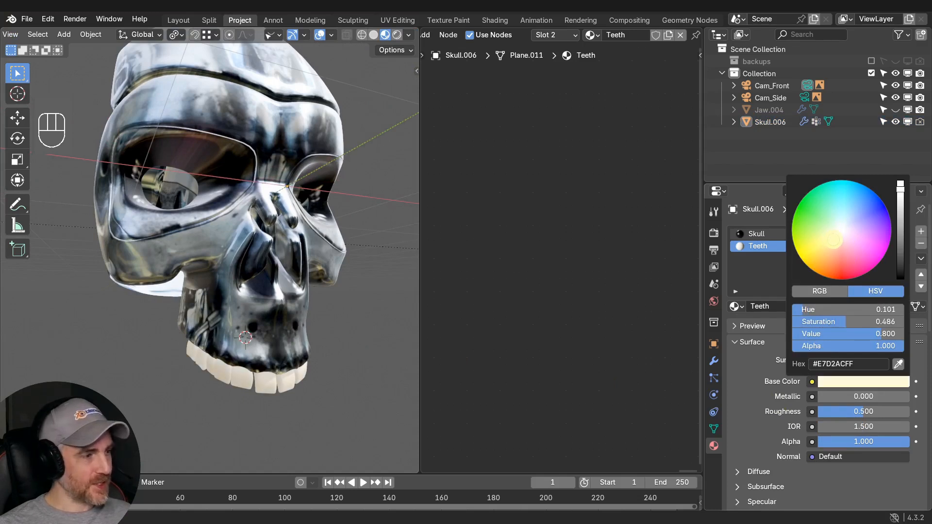
# Hide the viewport overlays and maximize the 3D viewport to inspect the skull and its teeth from the front.
pyautogui.scroll(-5, 185, 376)
pyautogui.moveTo(185, 376); pyautogui.dragTo(185, 356, button='middle')
pyautogui.scroll(2, 185, 356)
pyautogui.press('q')
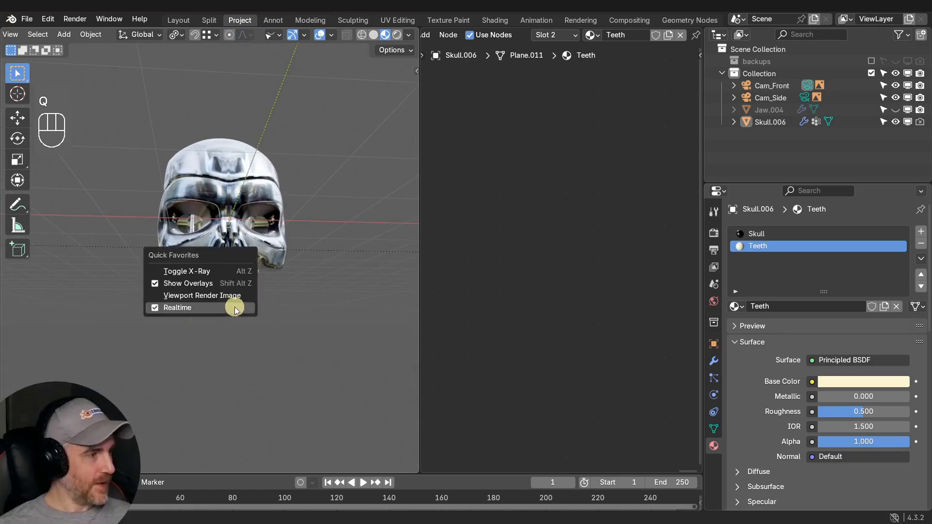
pyautogui.click(228, 284)
pyautogui.scroll(4, 293, 318)
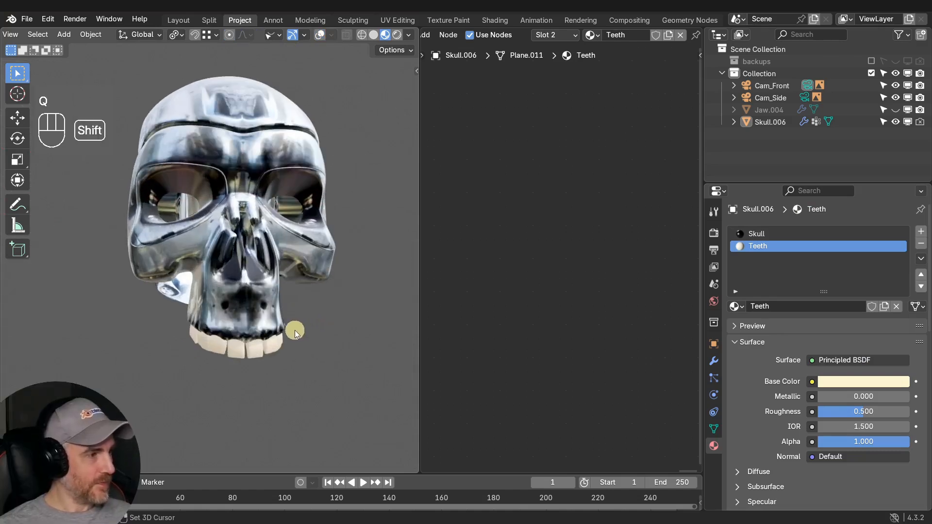
pyautogui.hotkey('ctrl', 'space')
pyautogui.keyDown('shift'); pyautogui.moveTo(418, 321); pyautogui.dragTo(478, 345, button='middle'); pyautogui.keyUp('shift')
pyautogui.keyDown('shift'); pyautogui.moveTo(490, 345); pyautogui.dragTo(450, 359, button='middle'); pyautogui.keyUp('shift')
pyautogui.scroll(2, 454, 318)
pyautogui.scroll(-1, 452, 354)
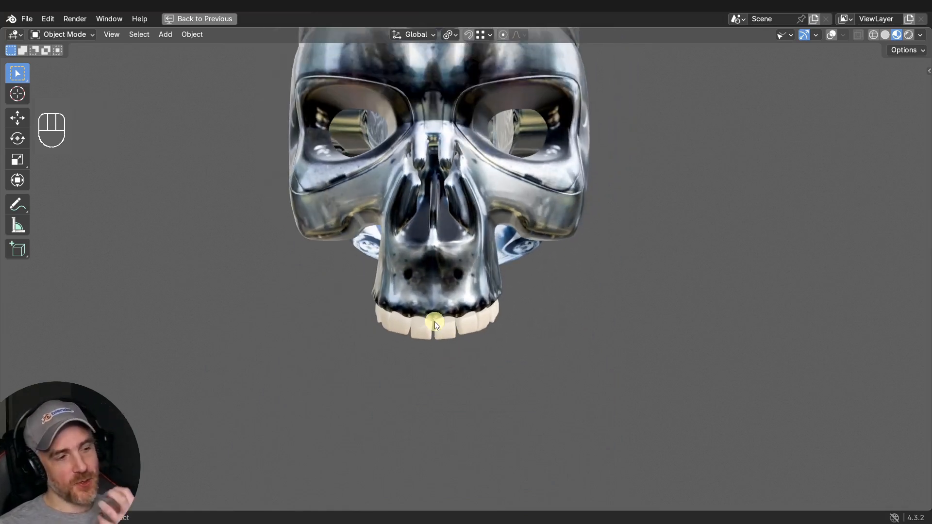
pyautogui.keyDown('shift'); pyautogui.moveTo(436, 324); pyautogui.dragTo(465, 372, button='middle'); pyautogui.keyUp('shift')
pyautogui.scroll(-1, 464, 393)
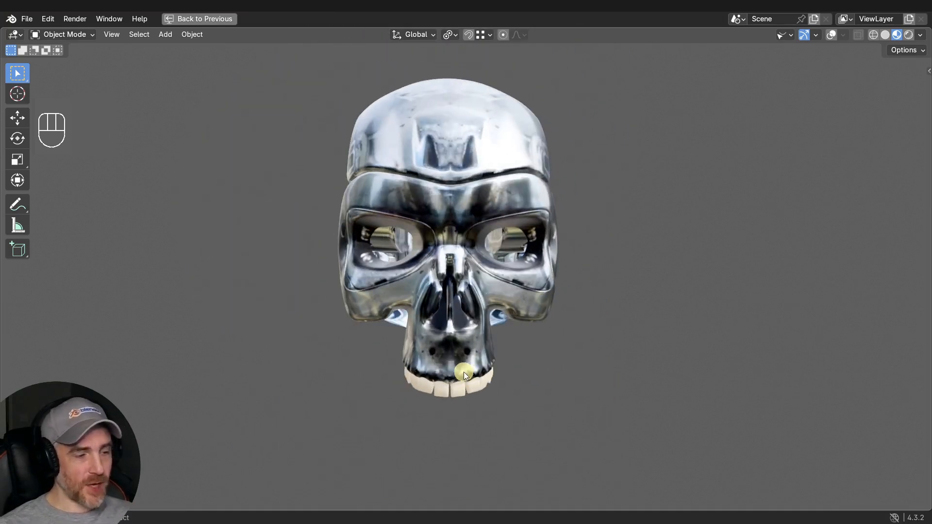